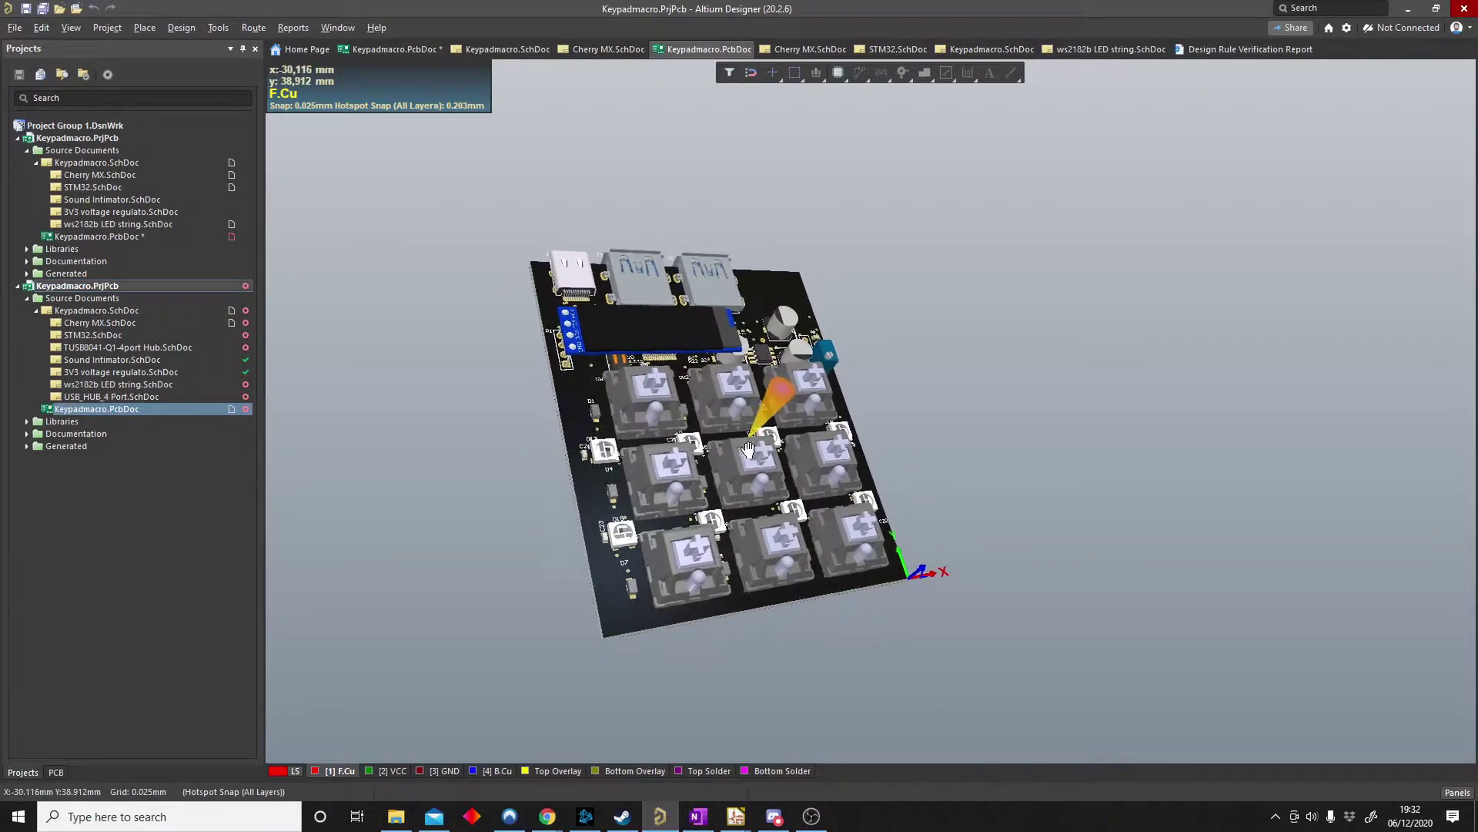
- Examine the second project's 3D keypad board from several angles, covering the key switches, LEDs and display
right_drag(635, 454, 735, 427)
shift+right_drag(807, 485, 647, 501)
shift+right_drag(875, 490, 807, 502)
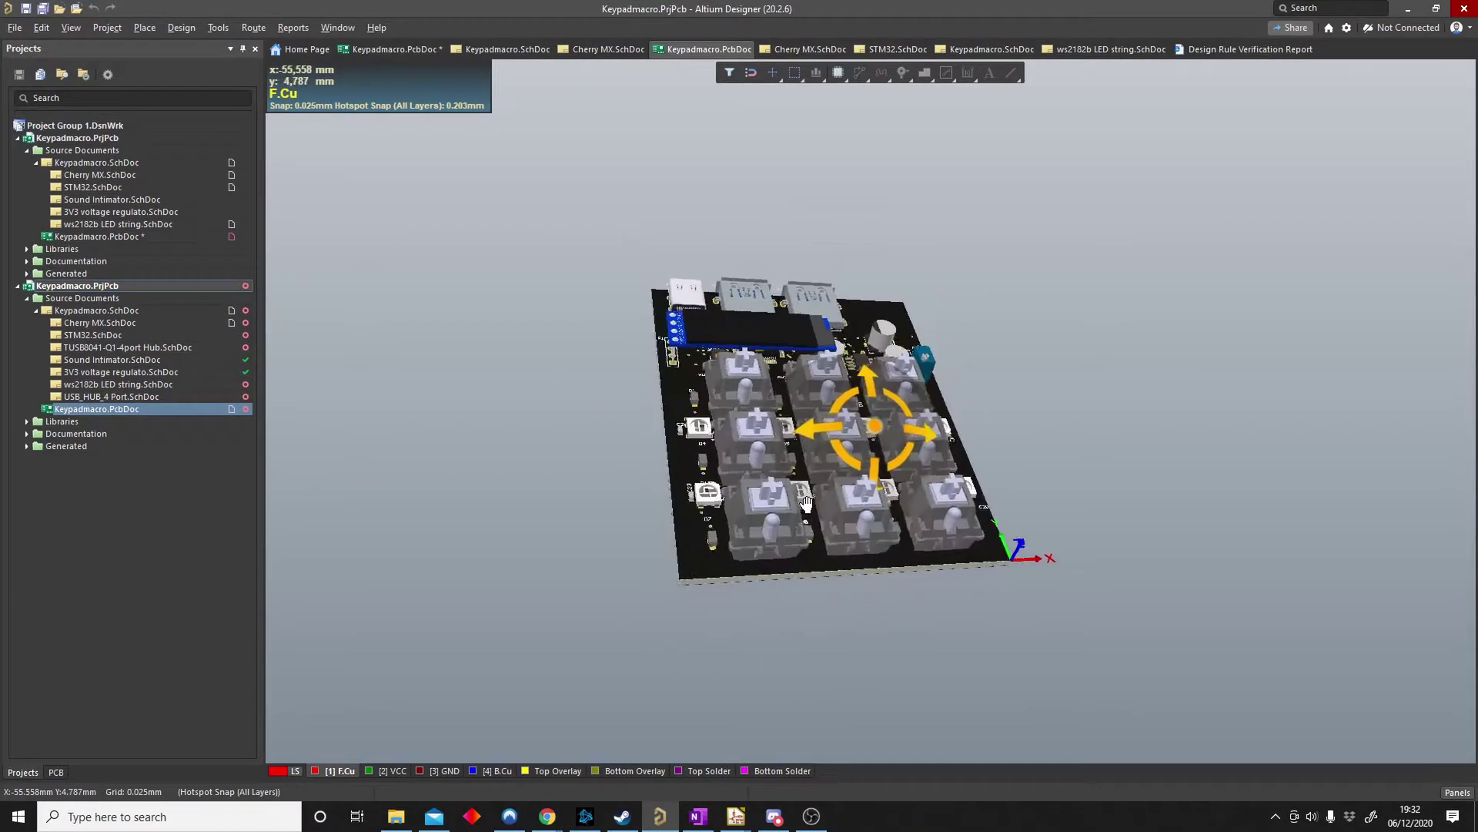
ctrl+scroll(792, 454, up, 3)
shift+right_drag(792, 452, 832, 451)
ctrl+scroll(930, 511, down, 1)
ctrl+scroll(819, 556, up, 2)
shift+right_drag(818, 561, 827, 616)
shift+right_drag(874, 318, 858, 428)
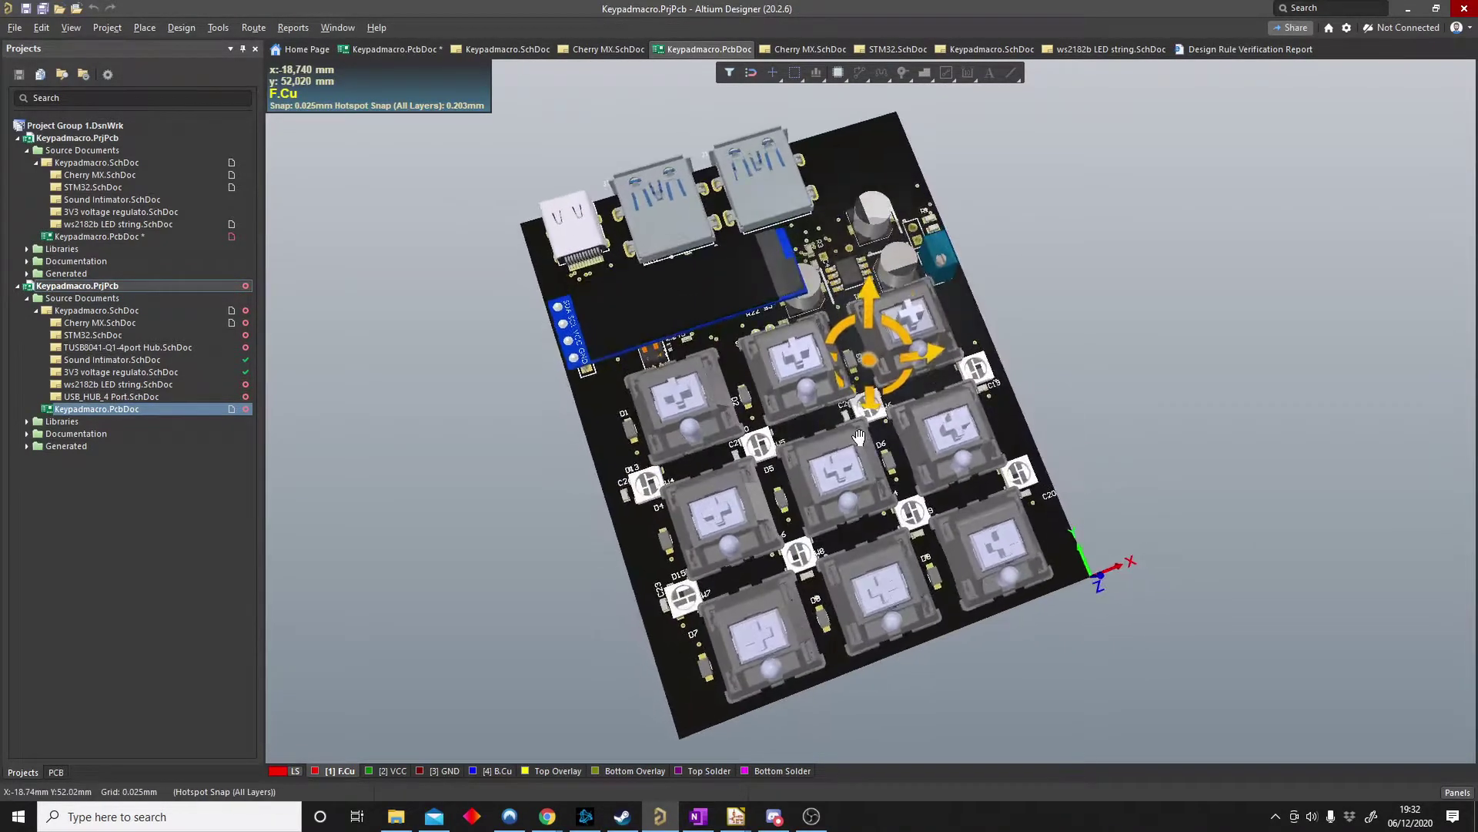
- Inspect the USB connectors and the adjacent board corner closely, and return to an overall 3D view
ctrl+scroll(865, 339, down, 1)
right_drag(866, 340, 861, 452)
ctrl+scroll(846, 265, up, 5)
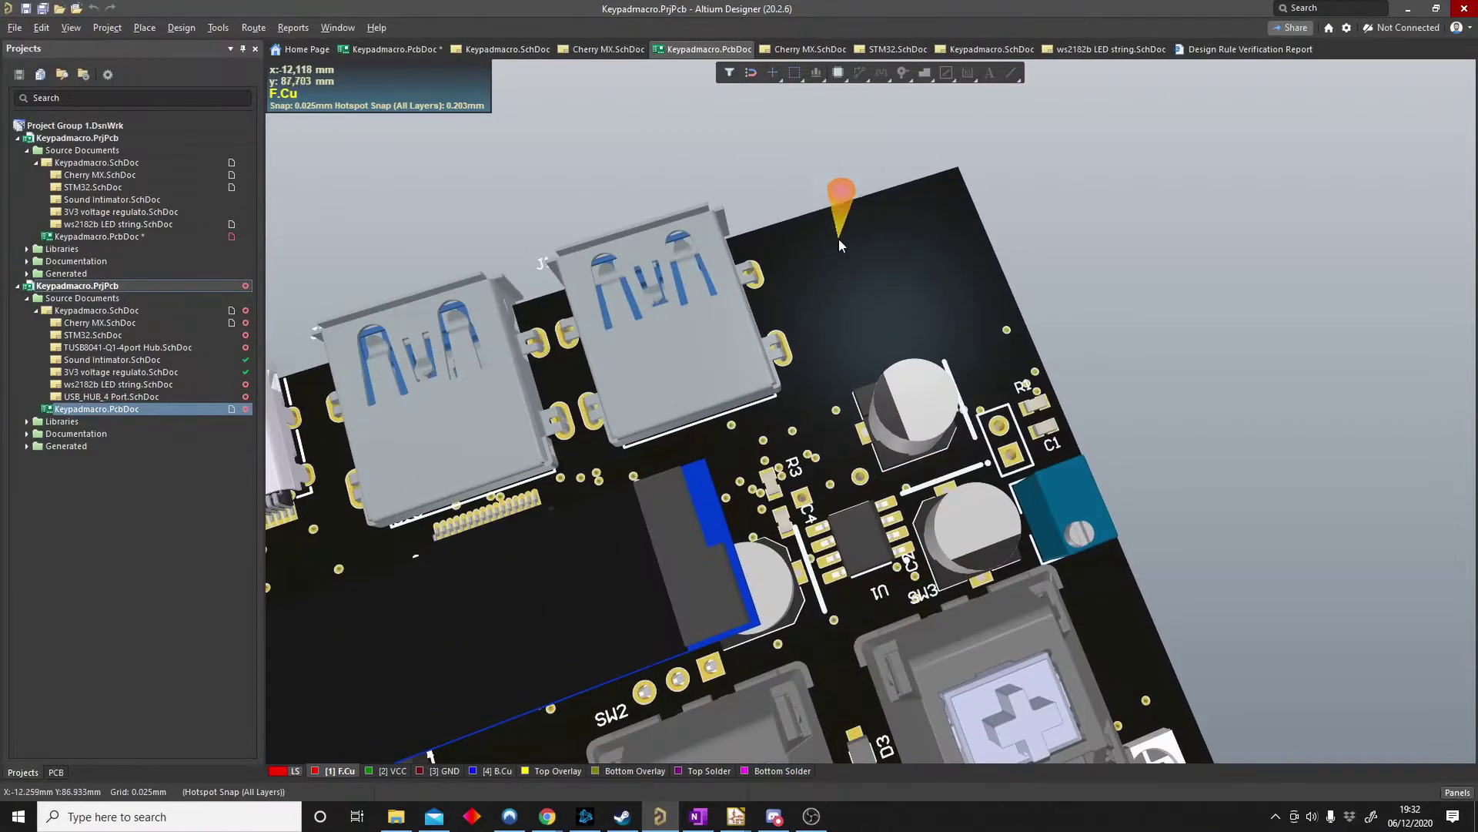
ctrl+scroll(801, 555, down, 6)
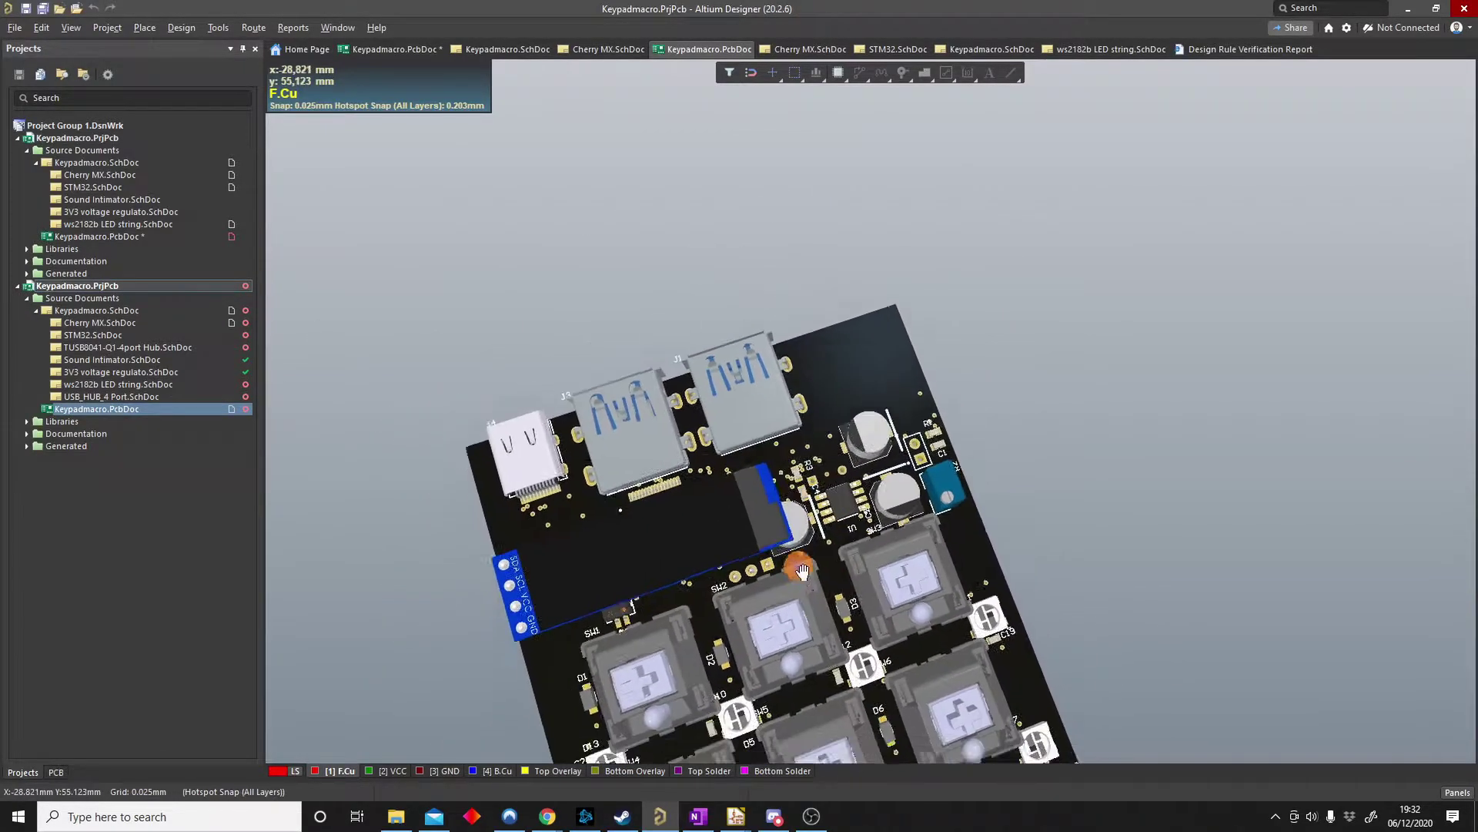
shift+right_drag(808, 551, 834, 420)
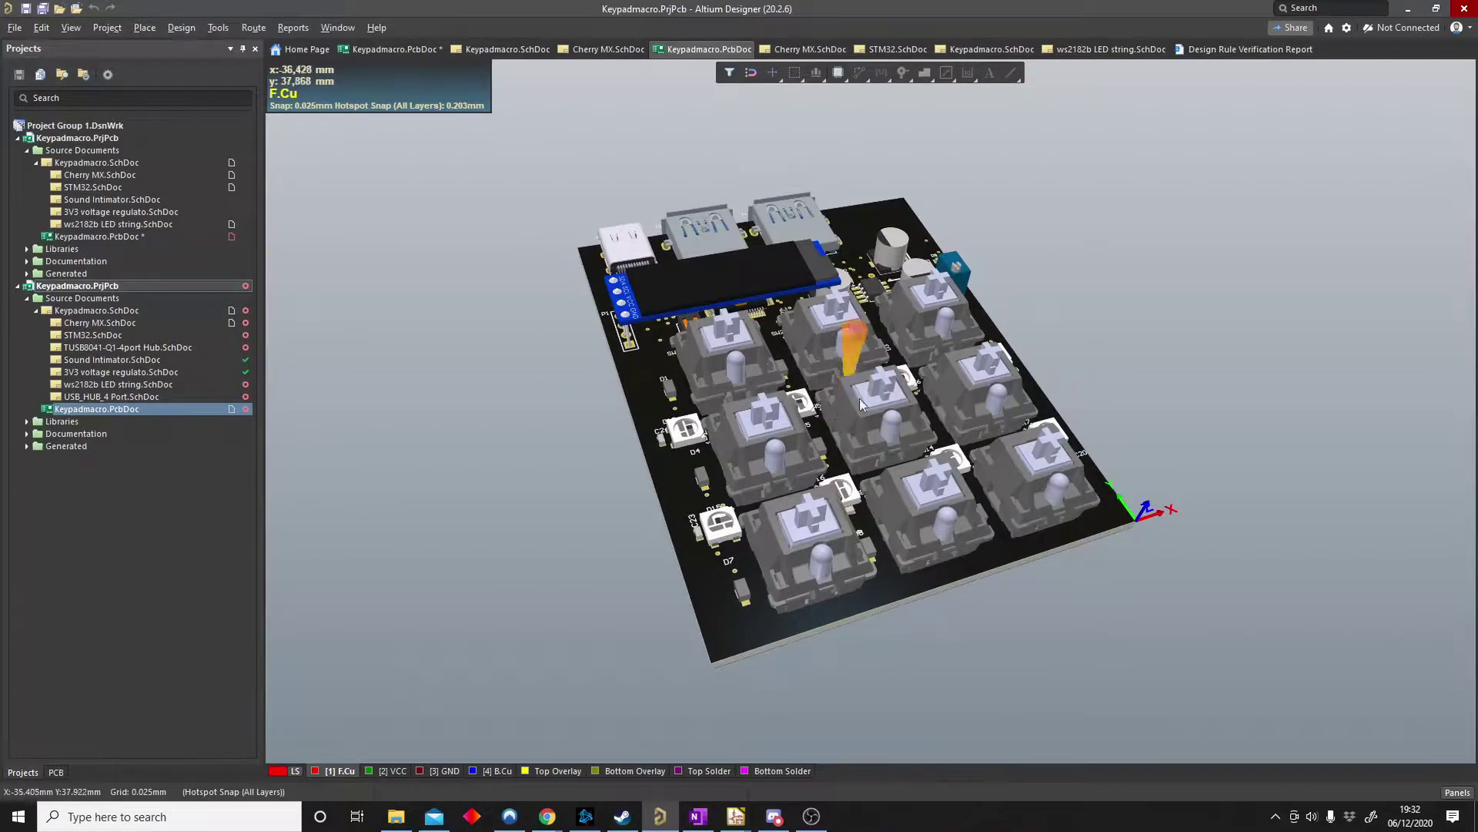
ctrl+scroll(972, 404, down, 1)
right_drag(956, 404, 878, 428)
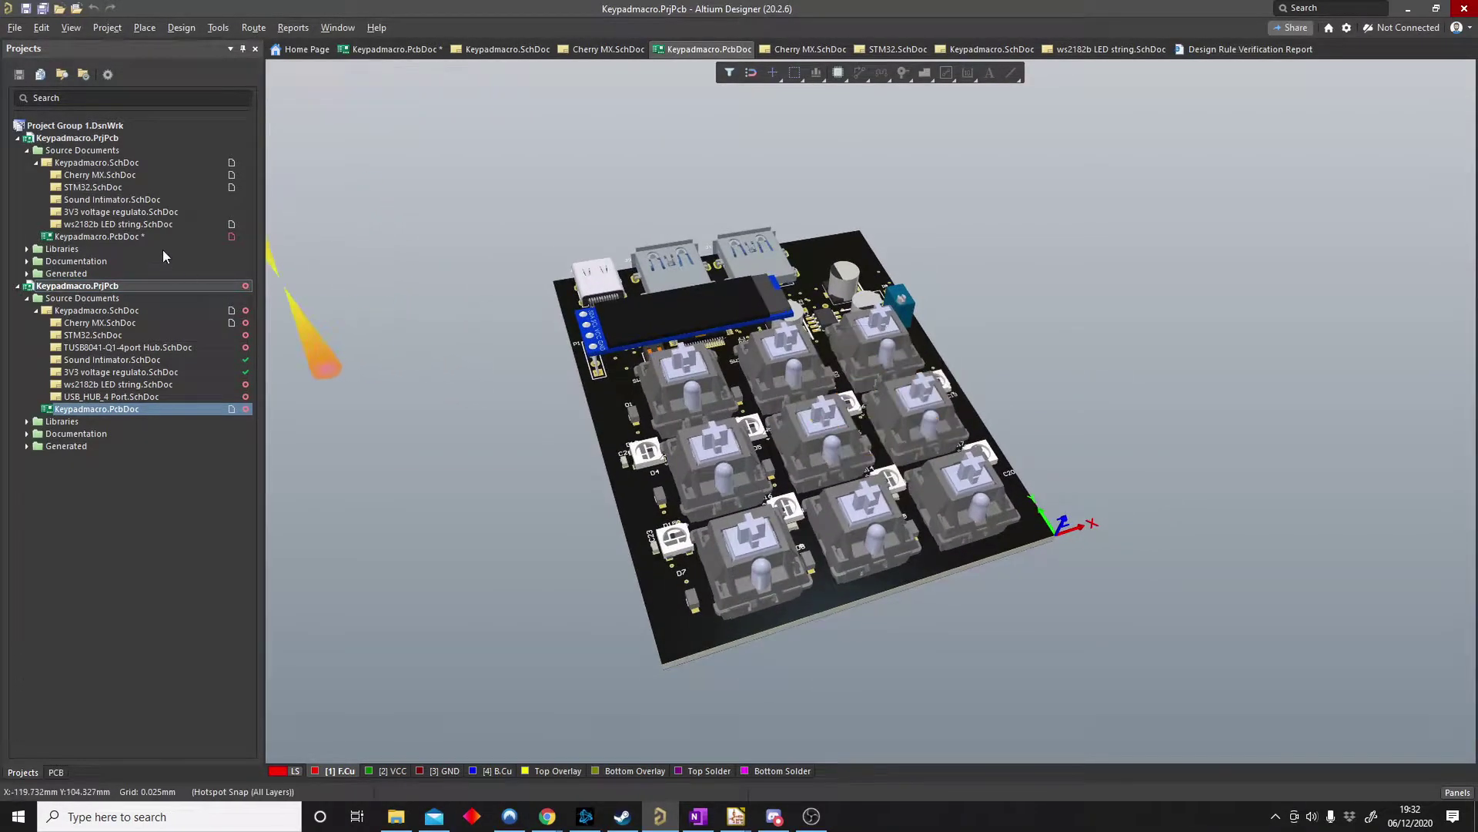
- Open Keypadmacro.PcbDoc from the first project and view its 3D board at an angle
double_click(182, 236)
shift+right_drag(755, 370, 826, 489)
shift+right_drag(829, 545, 829, 502)
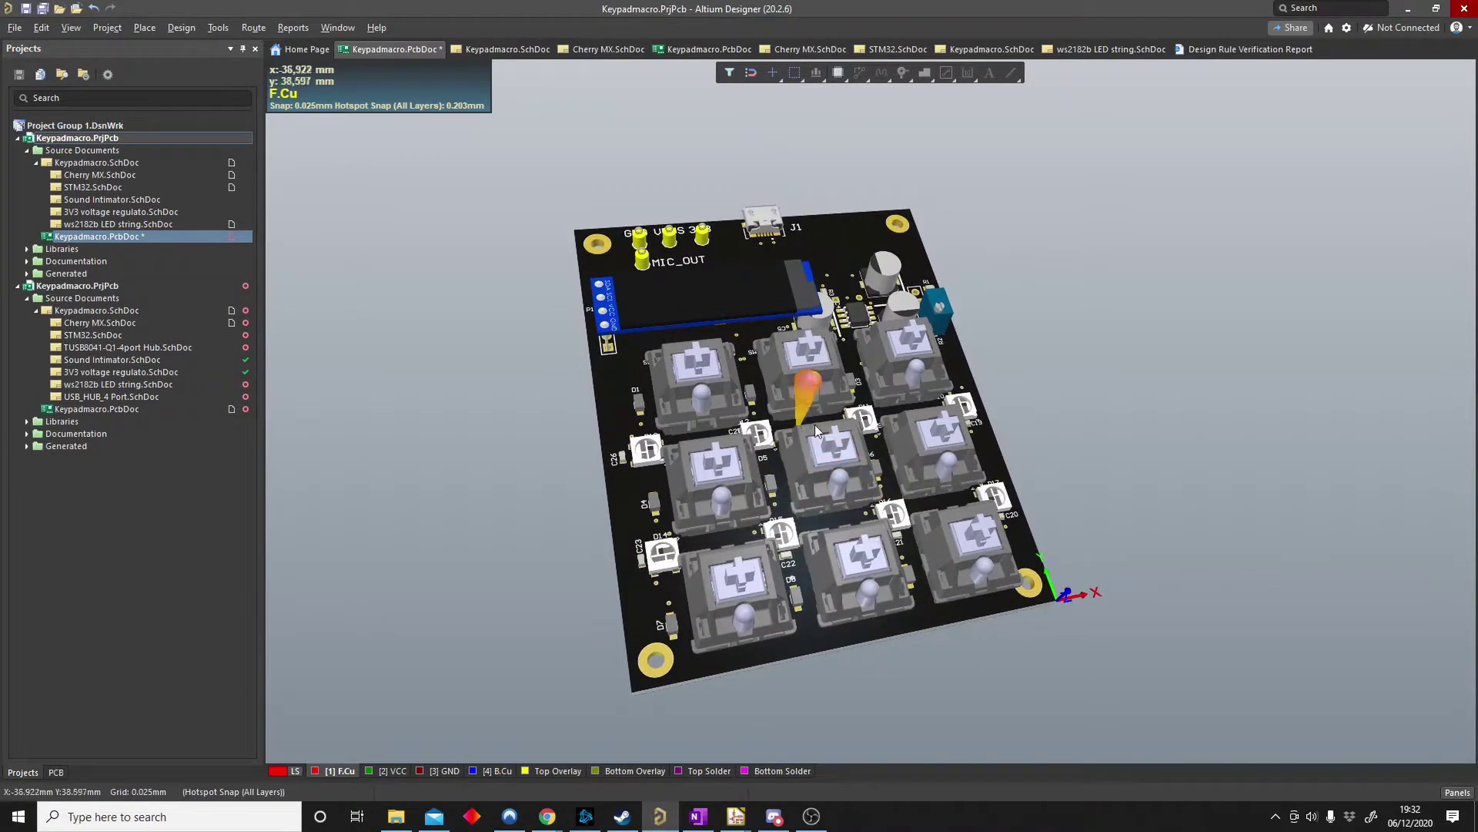
- Return to the second project's Keypadmacro.PcbDoc and inspect its USB-C and USB-A connectors beside the display
double_click(120, 409)
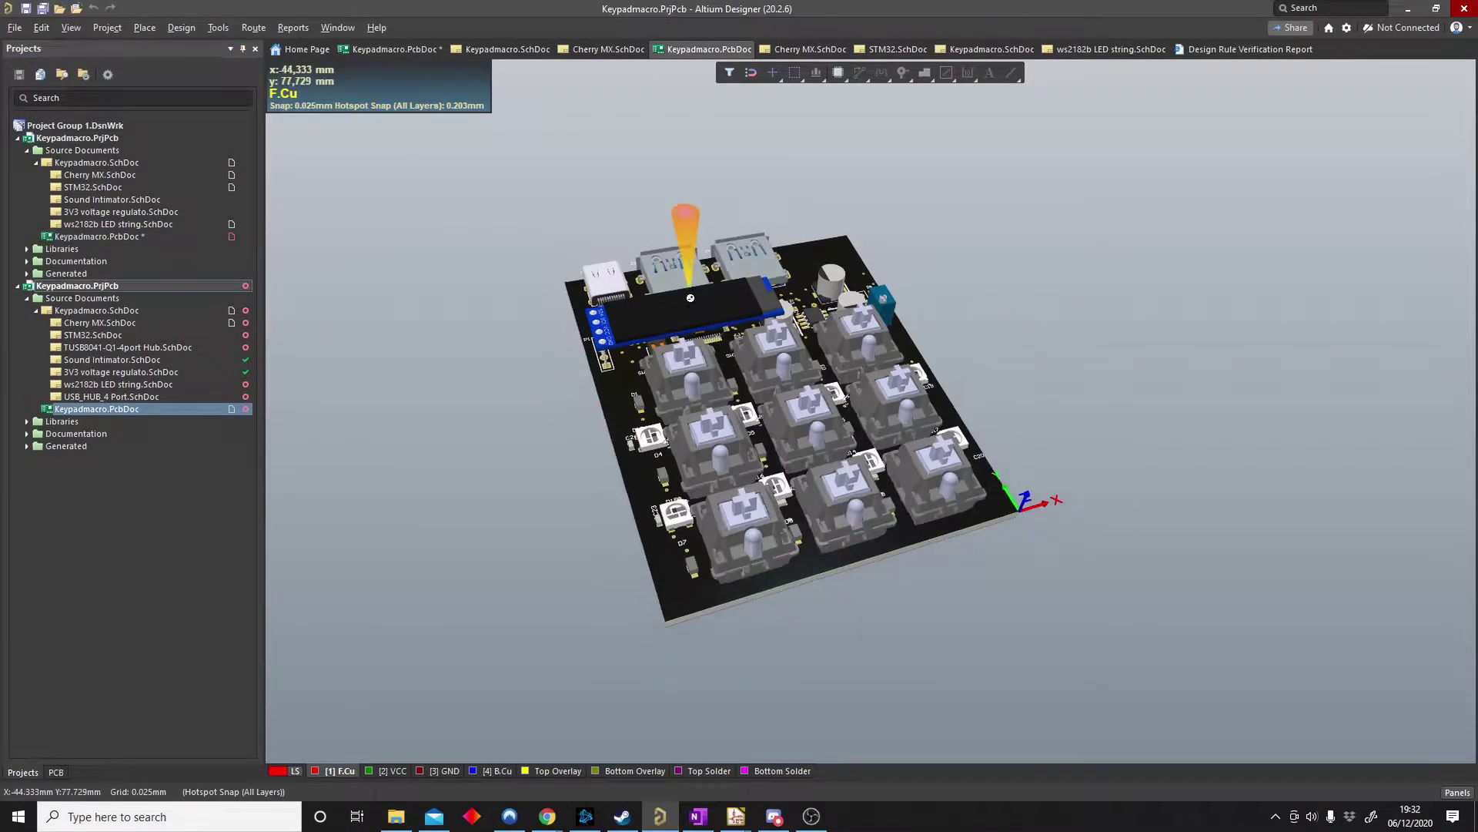
shift+right_drag(627, 322, 810, 329)
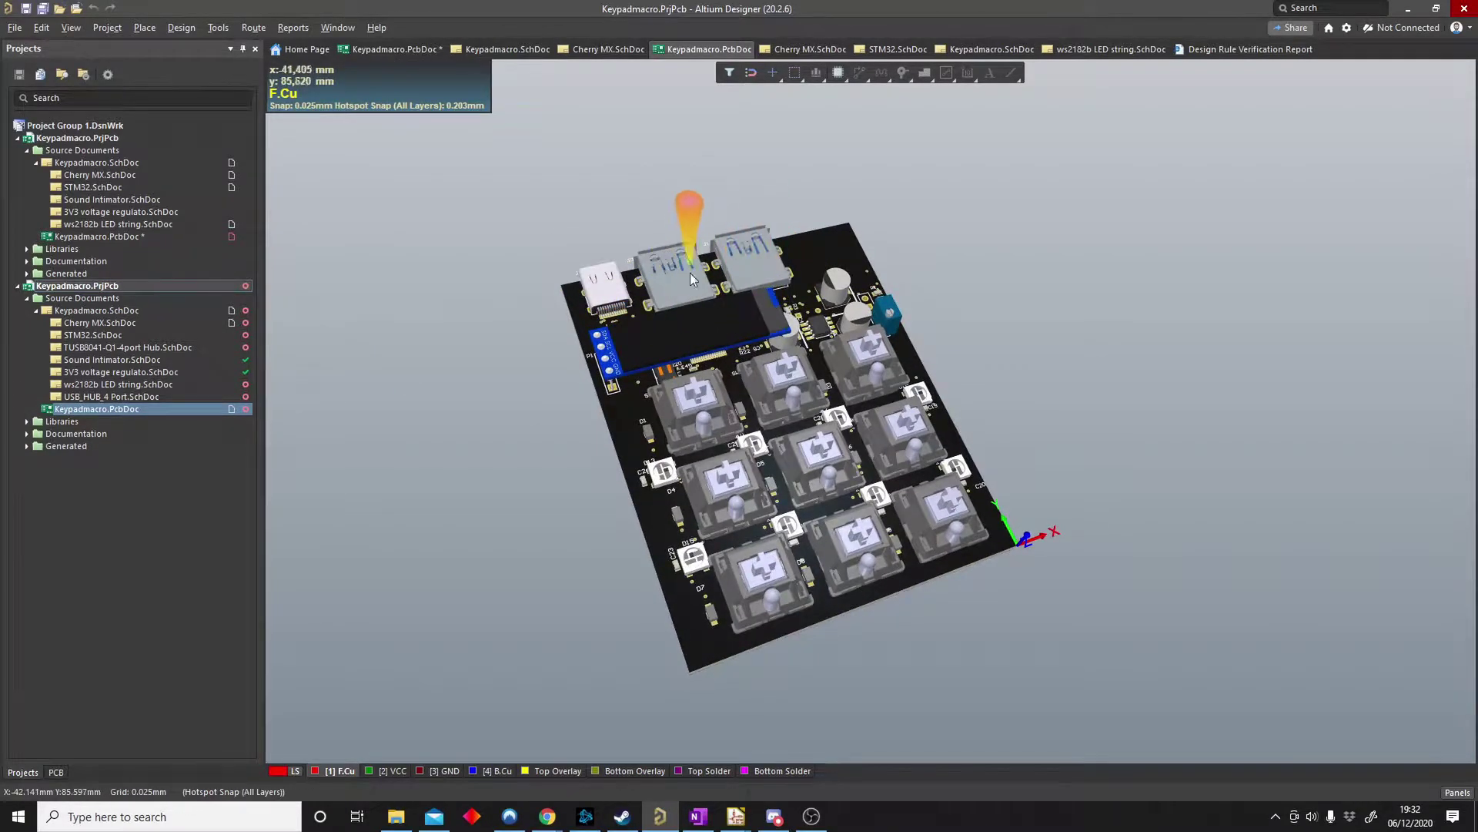
ctrl+scroll(611, 296, up, 2)
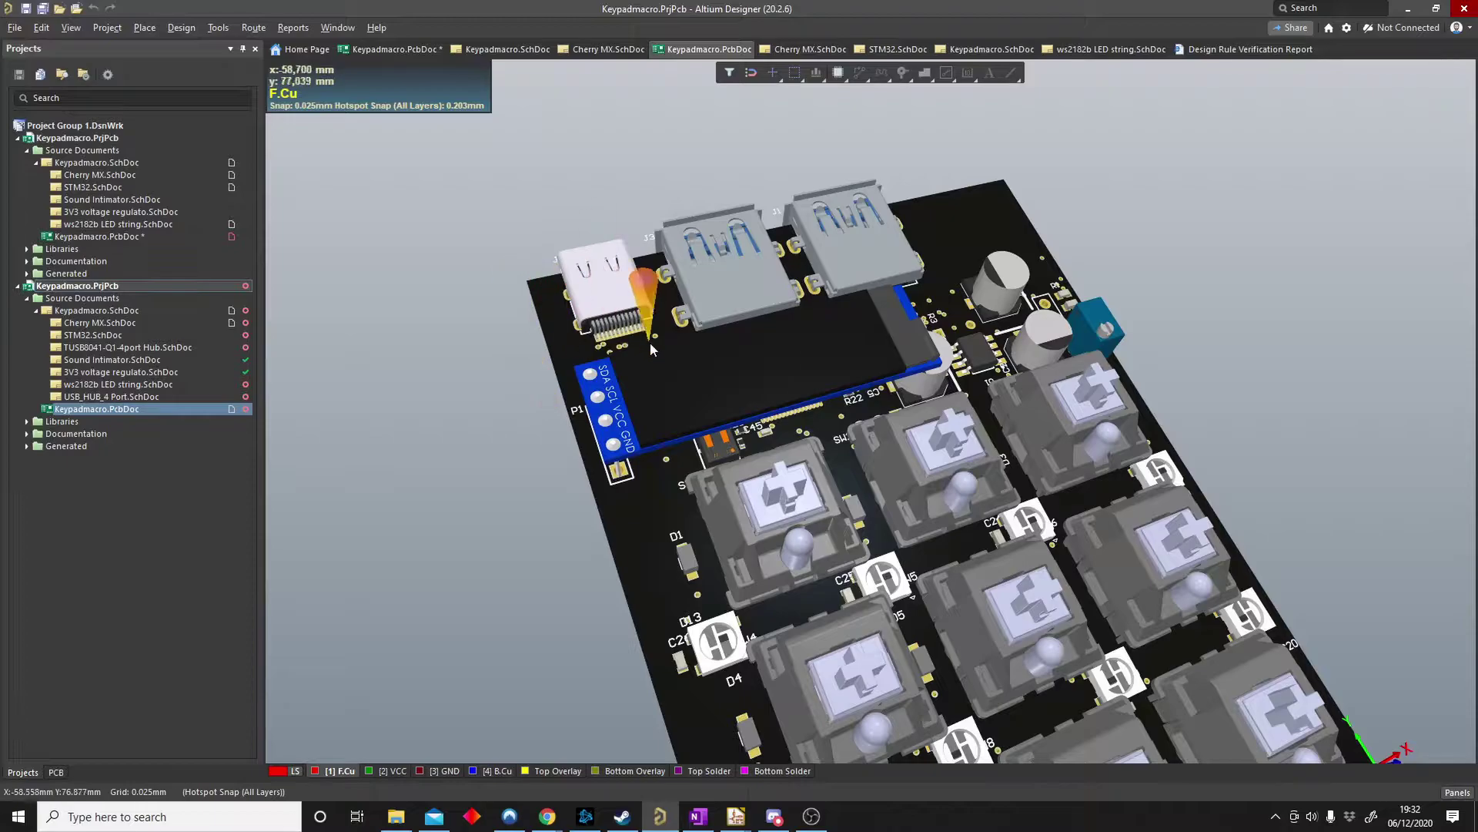
ctrl+scroll(651, 346, down, 1)
- Reopen the first project's Keypadmacro.PcbDoc and examine the key switches, diodes and LEDs across its 3D board
click(124, 237)
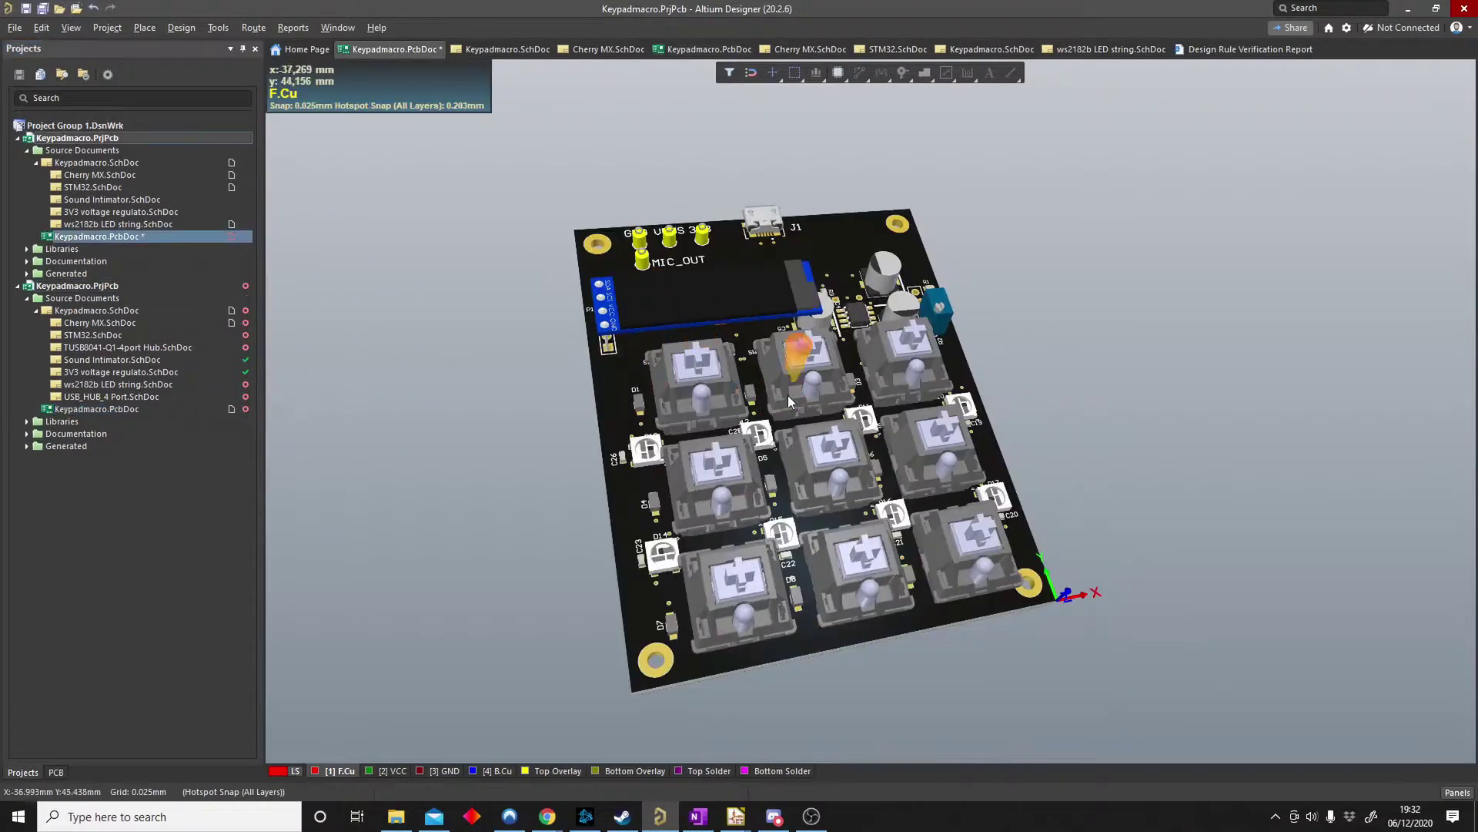
ctrl+scroll(730, 371, down, 2)
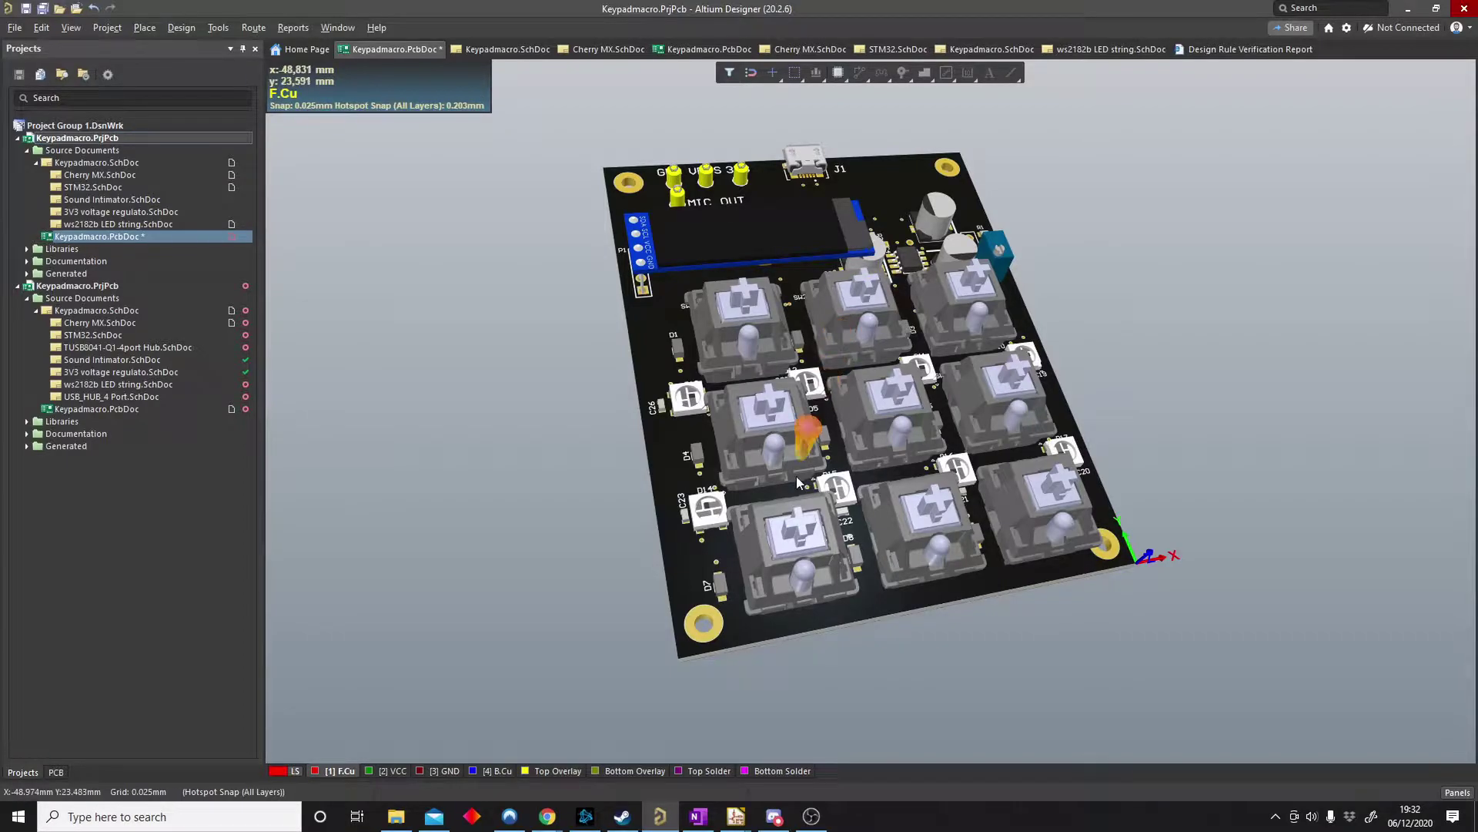
ctrl+scroll(772, 457, down, 1)
right_drag(831, 436, 769, 406)
ctrl+scroll(772, 404, up, 1)
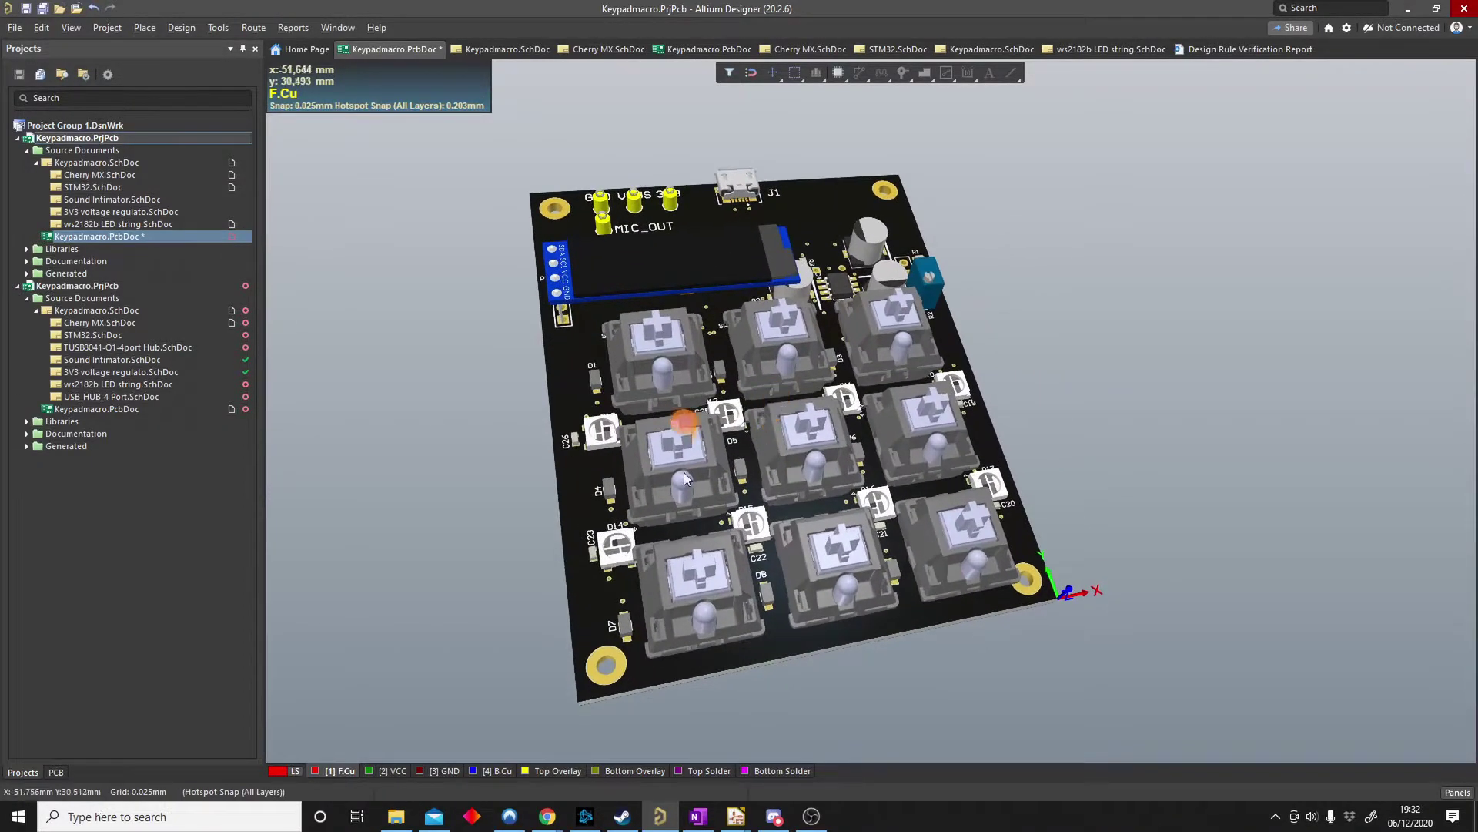
scroll(682, 424, down, 1)
key(shift)
click(612, 479)
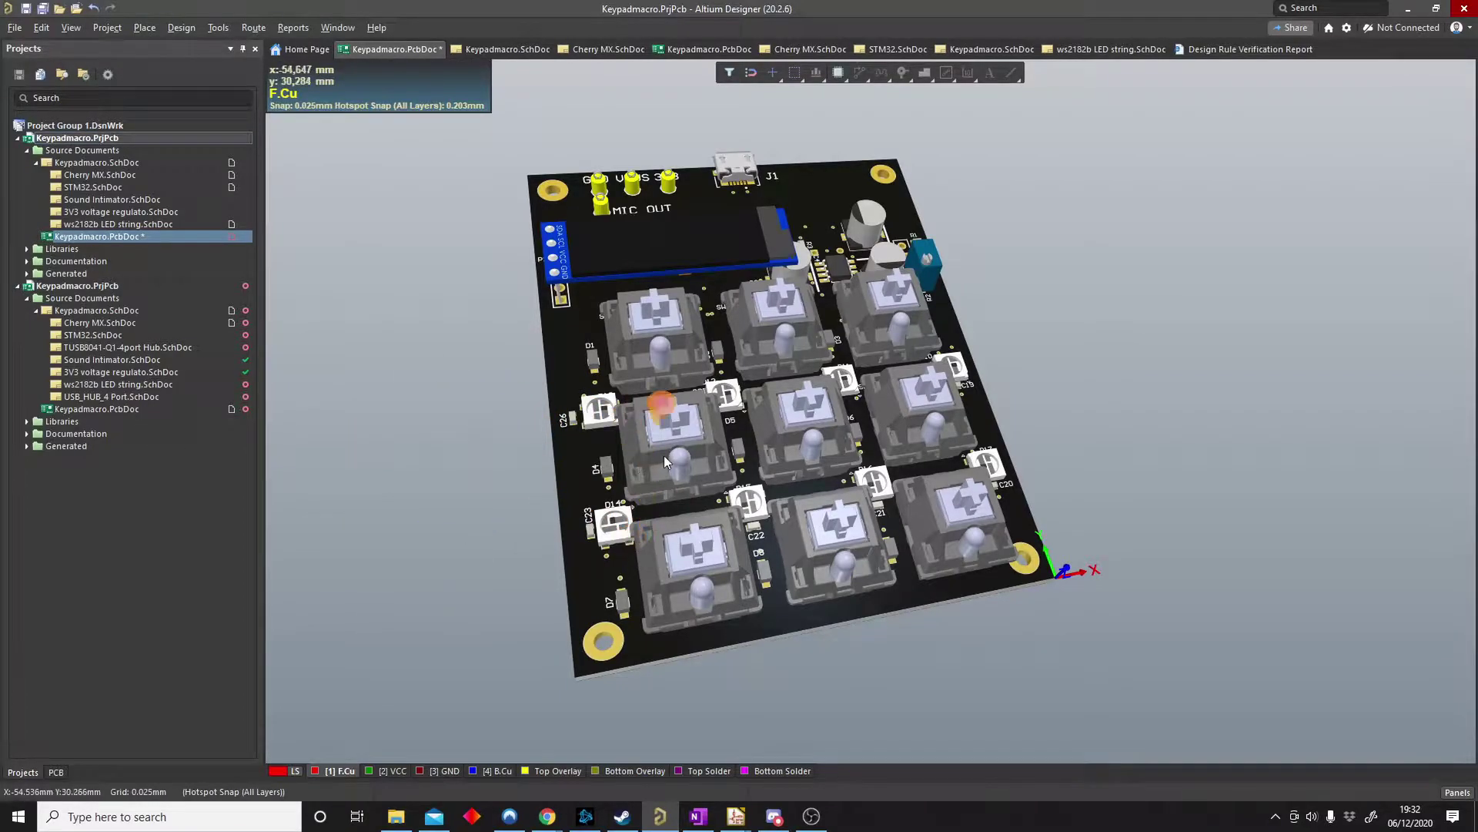
middle_drag(664, 458, 664, 454)
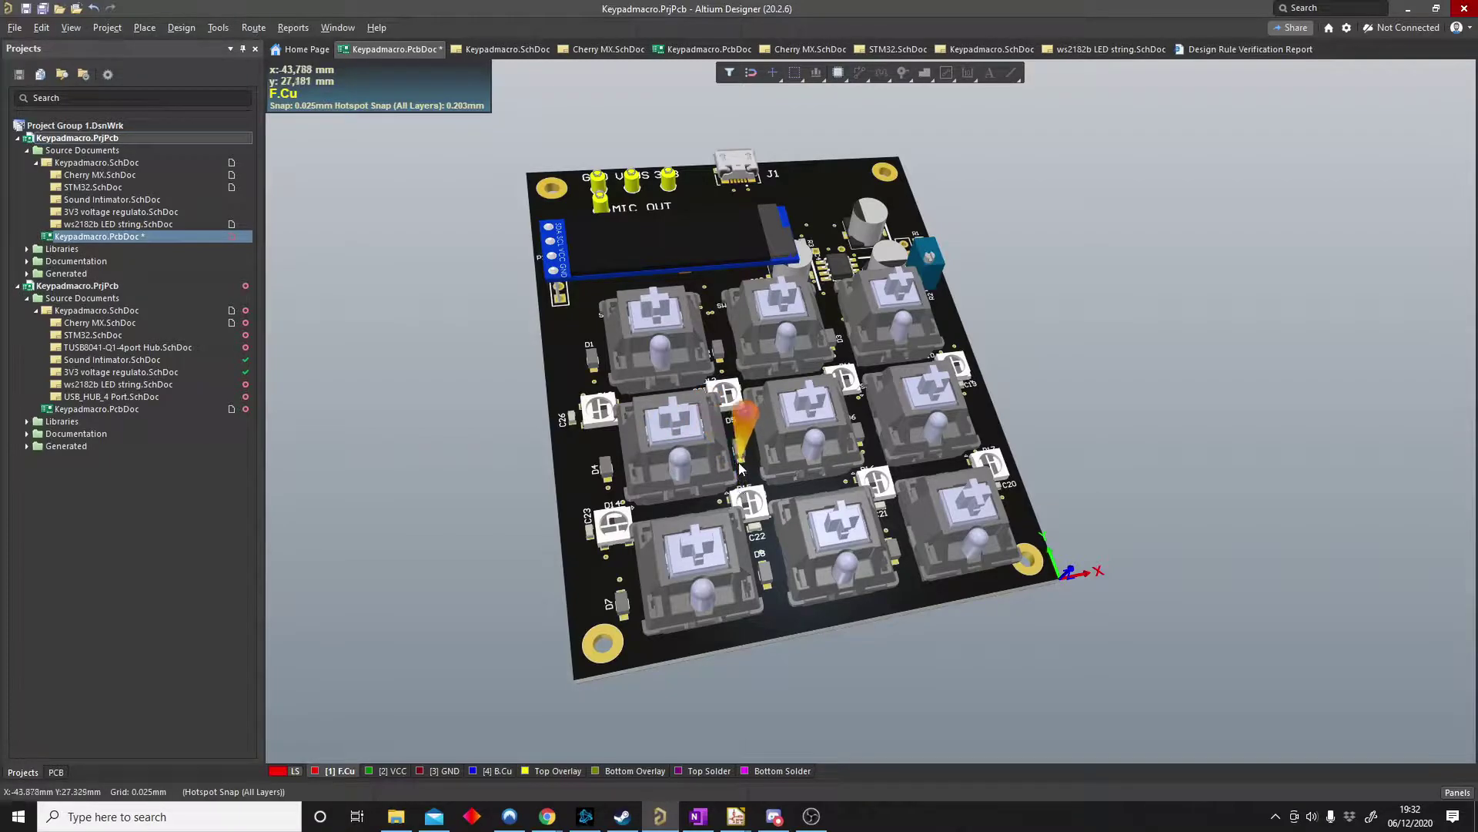
middle_drag(739, 454, 740, 459)
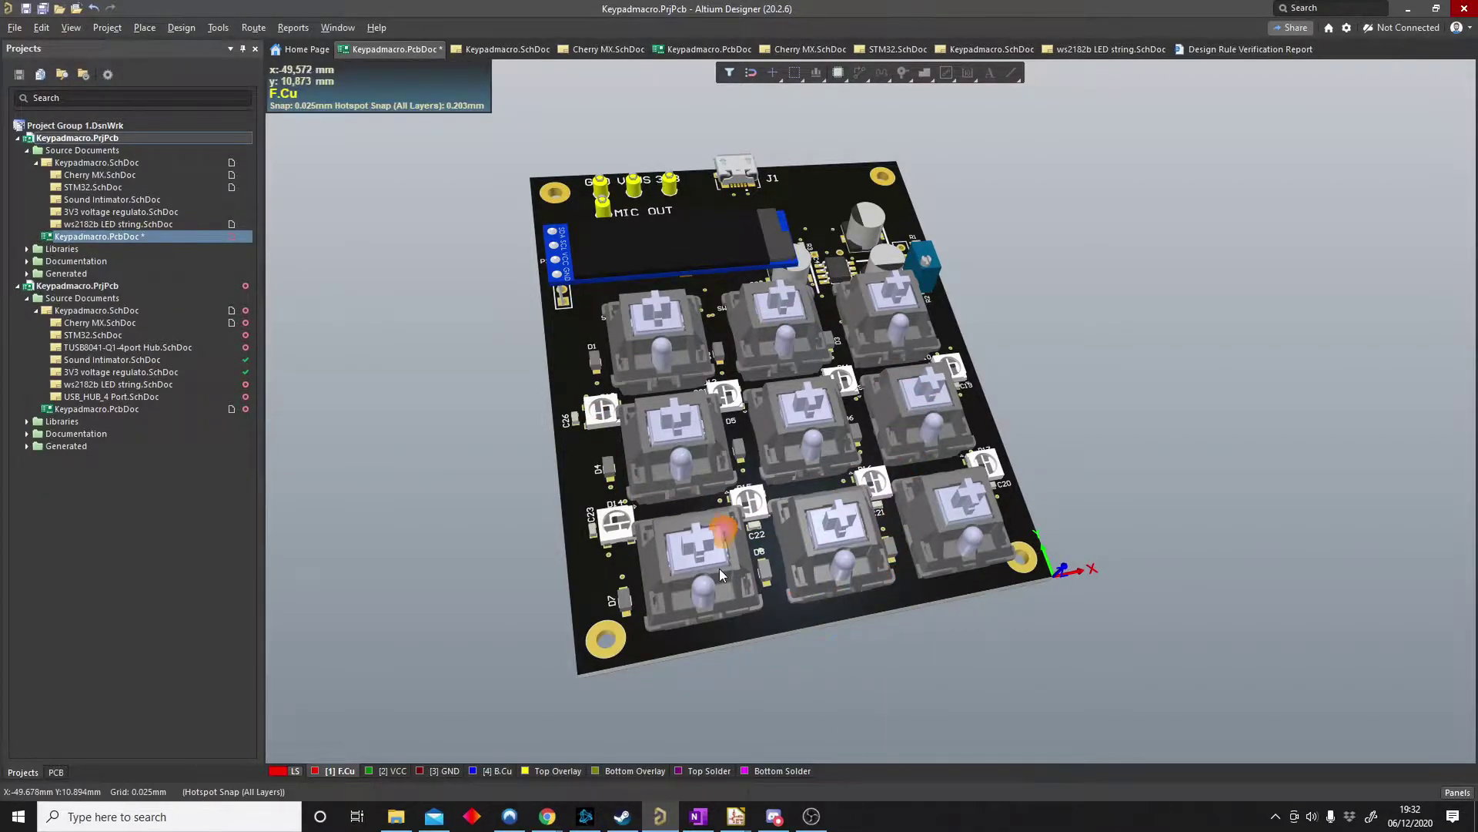
ctrl+scroll(766, 539, up, 1)
ctrl+scroll(717, 446, down, 3)
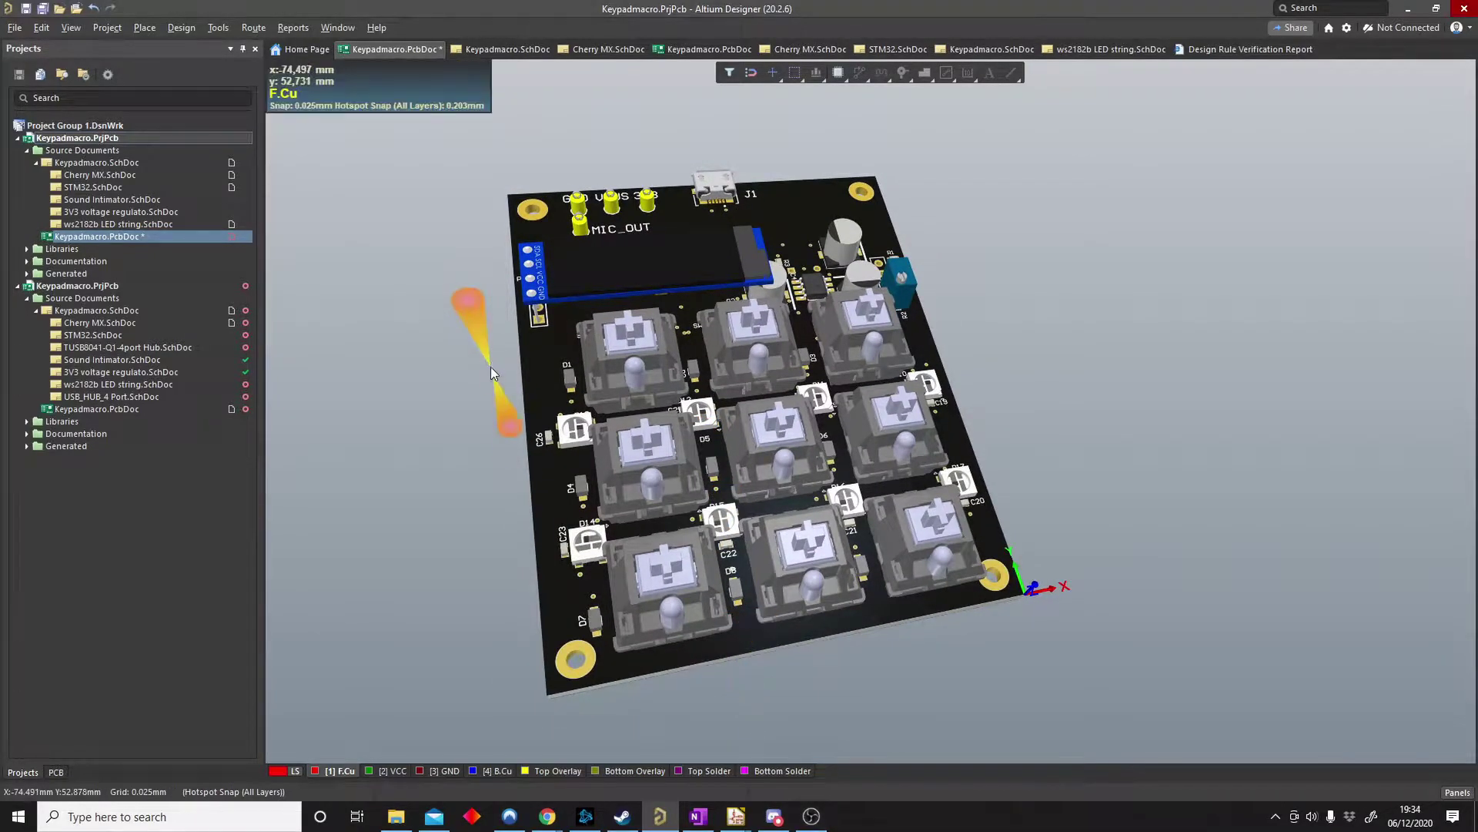
ctrl+scroll(500, 368, down, 2)
shift+right_drag(660, 477, 595, 340)
ctrl+scroll(595, 339, up, 2)
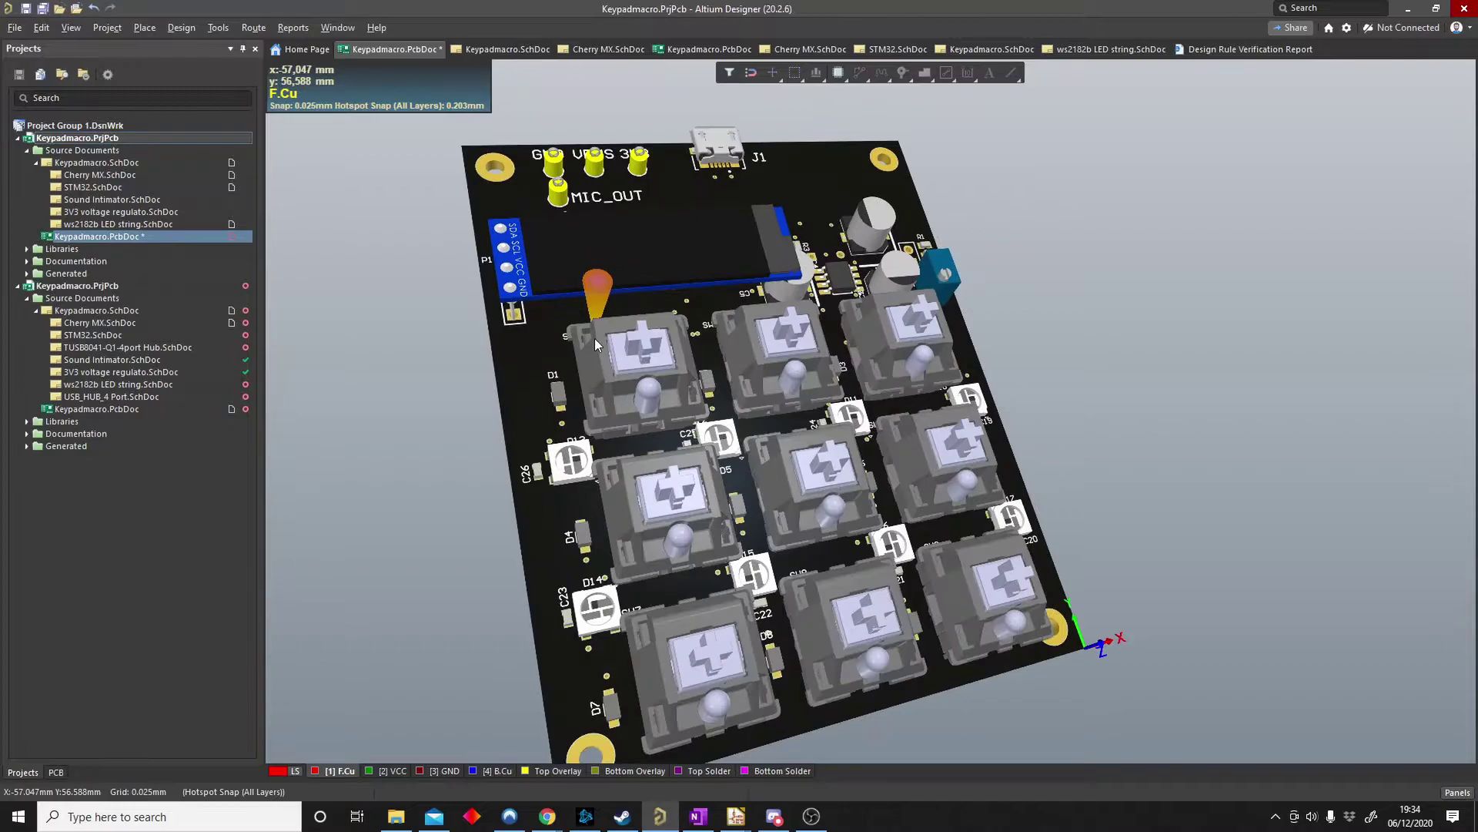
- Open the first project's top-level Keypadmacro.SchDoc and examine the STM32 and Cherry MX sheet symbols
click(85, 167)
ctrl+scroll(610, 287, down, 3)
right_drag(631, 173, 678, 382)
ctrl+scroll(677, 382, down, 1)
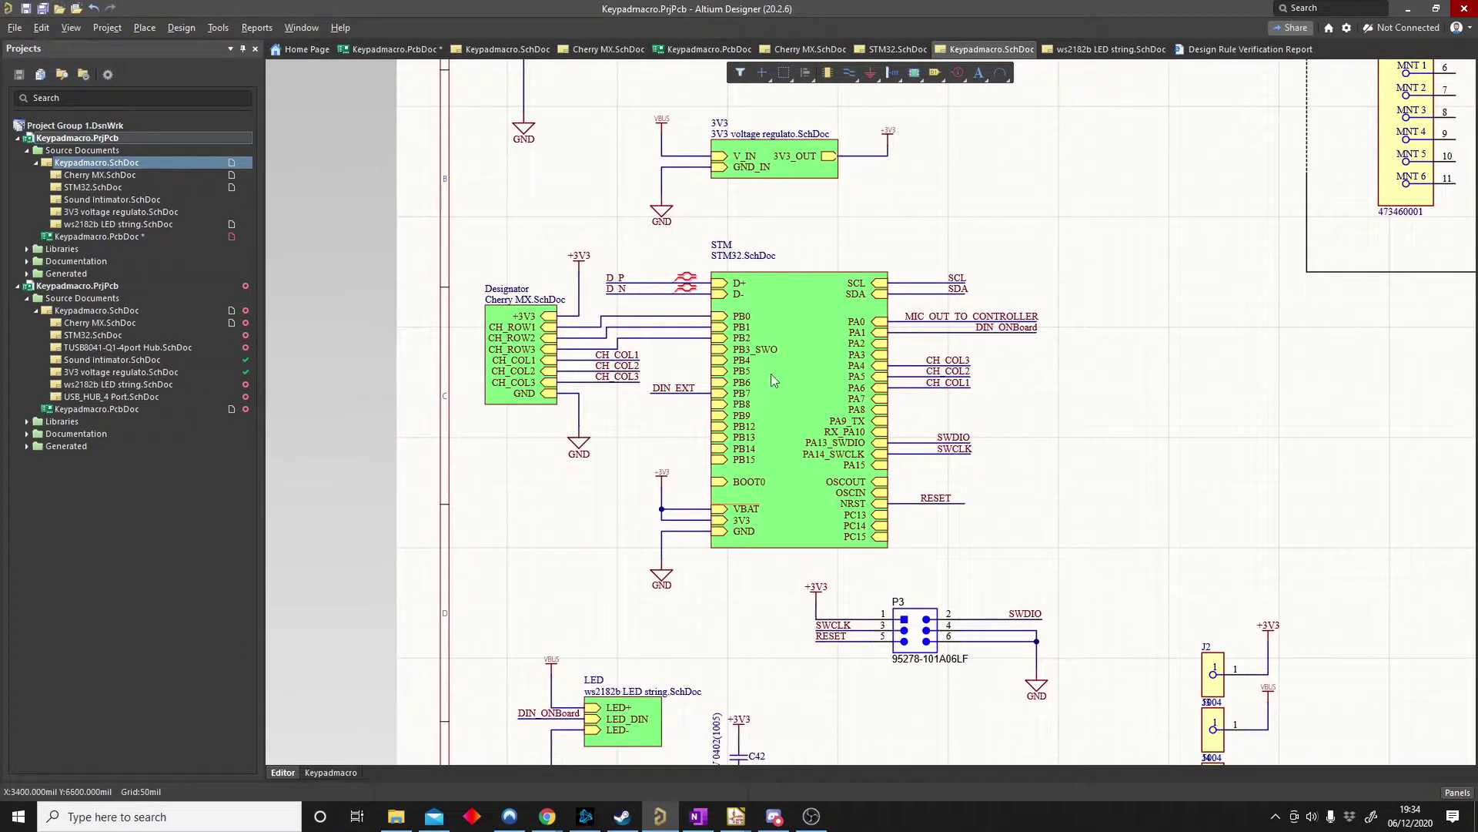
ctrl+scroll(773, 380, down, 2)
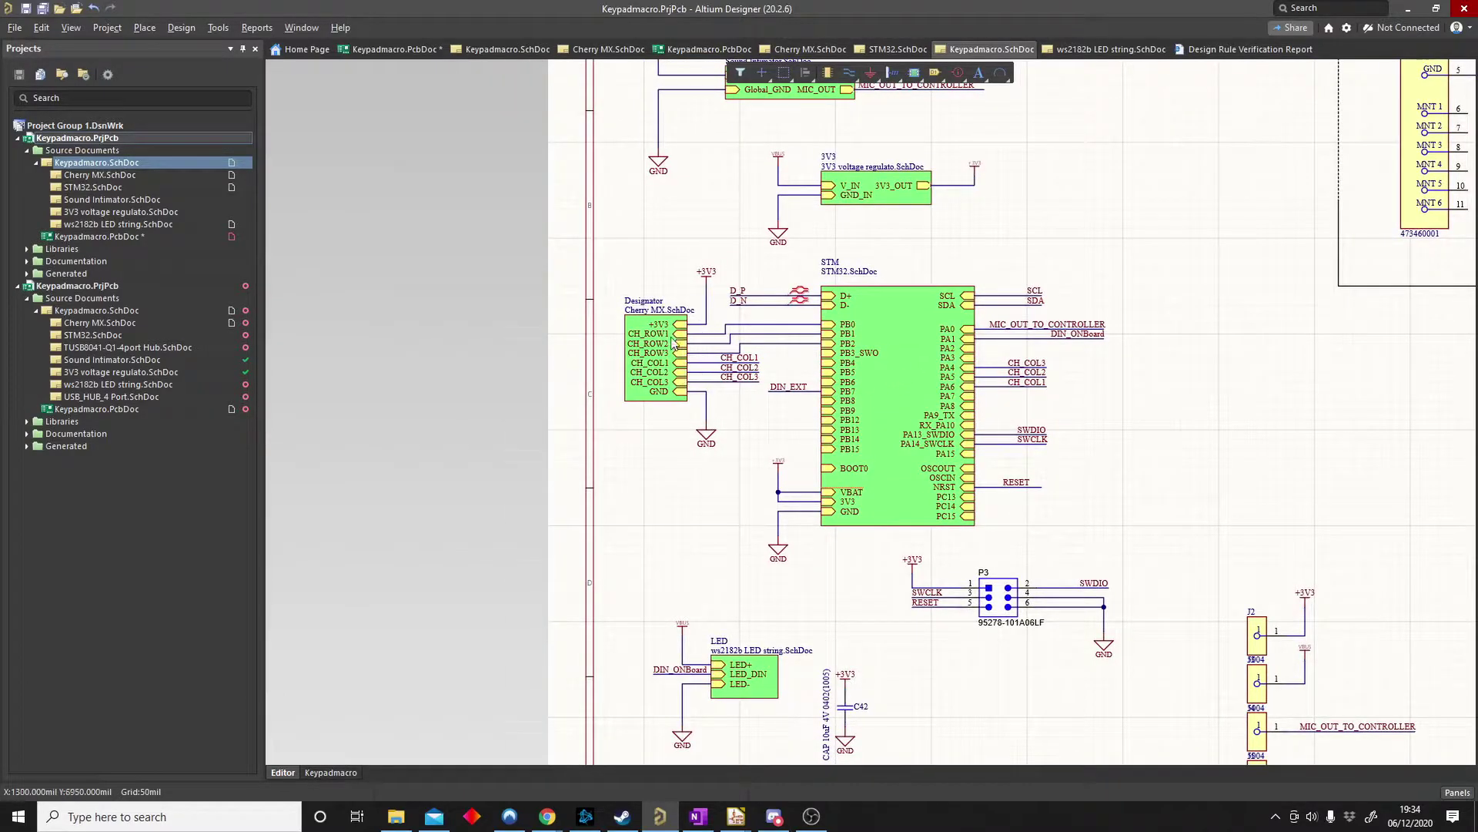
- Examine the Sound Intimator and 3V3 voltage regulator sheet symbols and their connections in the schematic
ctrl+scroll(676, 343, up, 3)
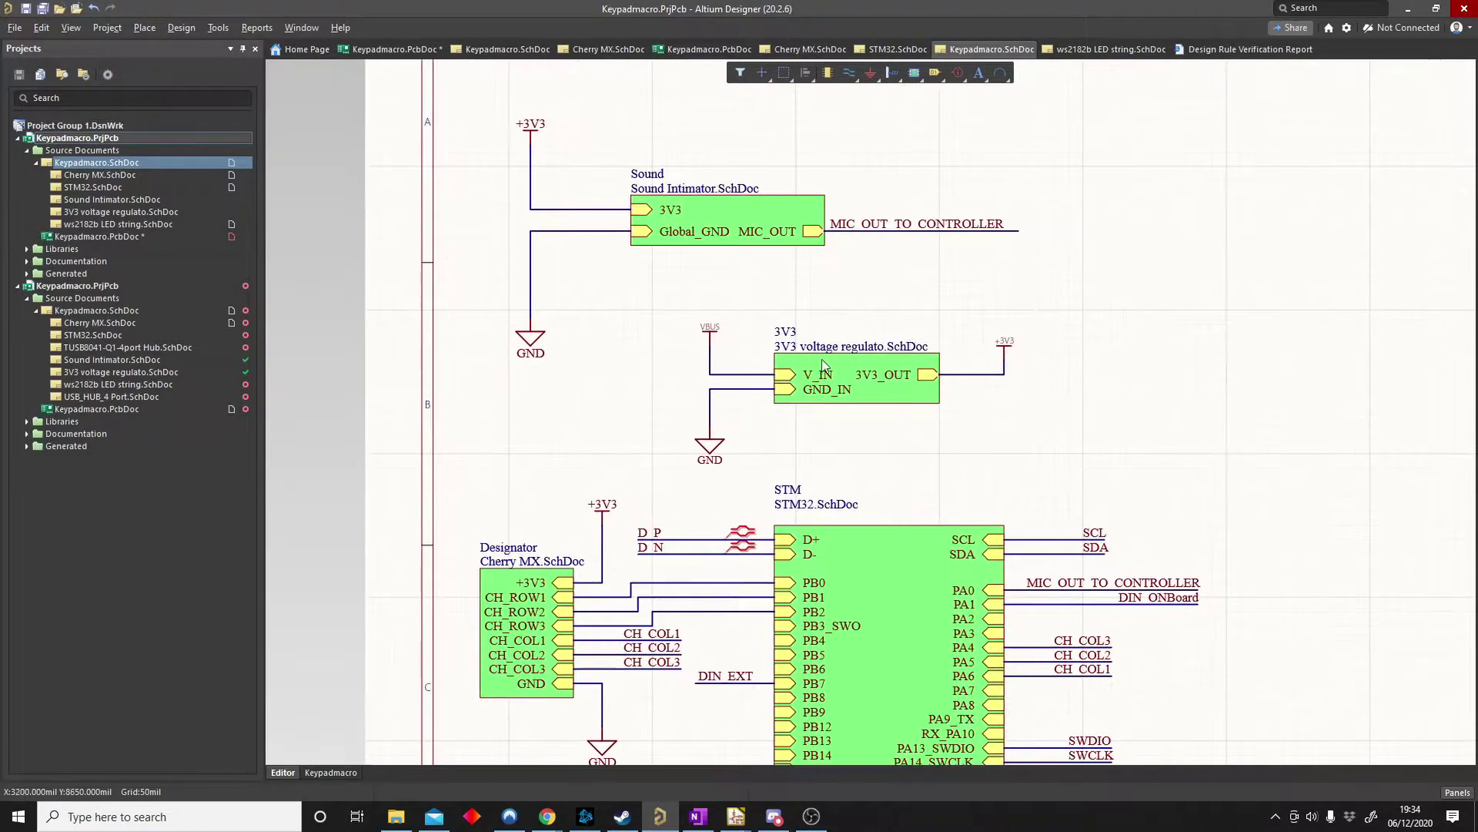
ctrl+scroll(673, 205, up, 2)
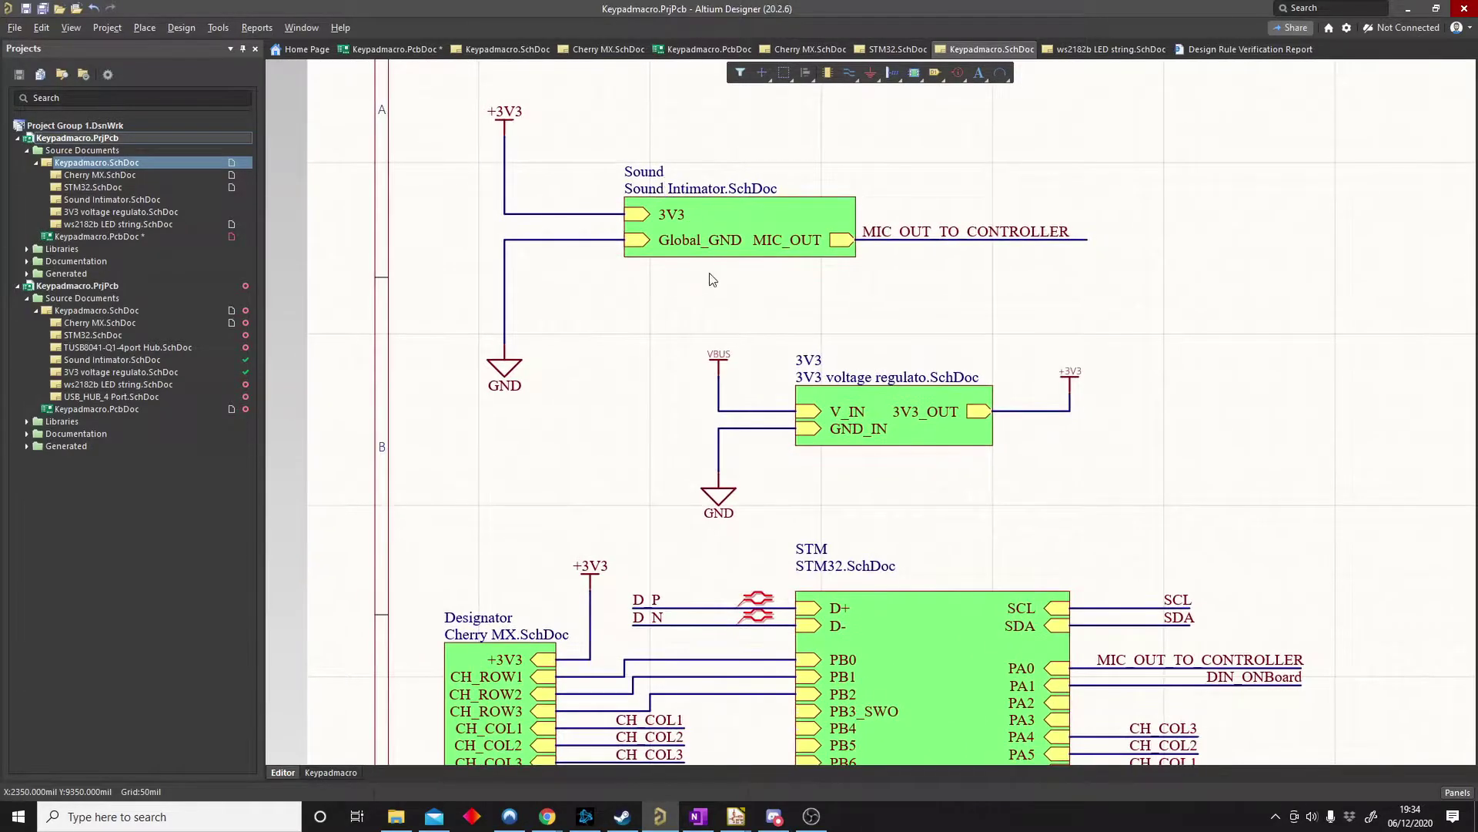
ctrl+scroll(688, 228, up, 2)
ctrl+scroll(731, 285, down, 2)
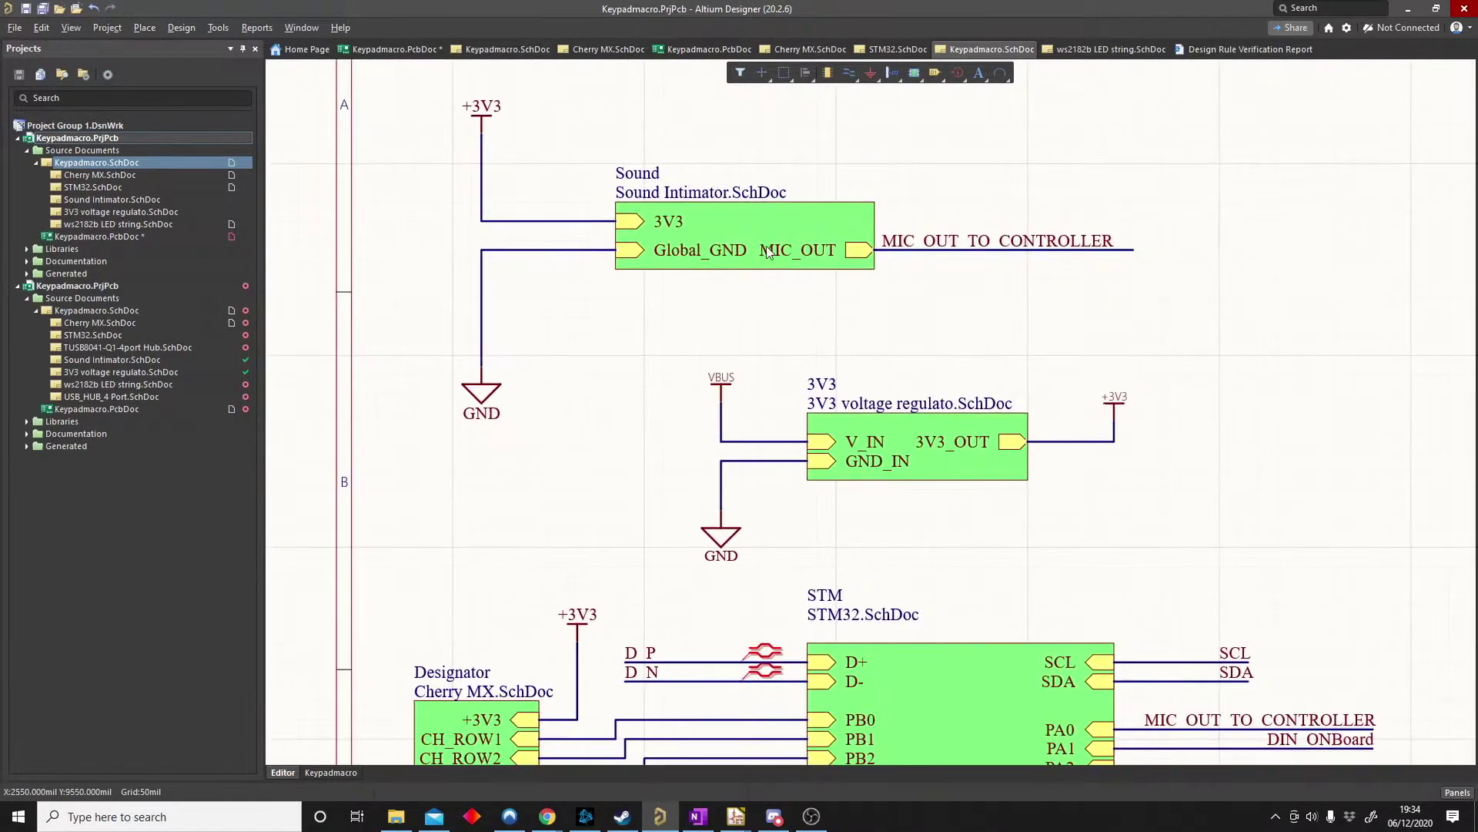
ctrl+scroll(758, 318, up, 1)
ctrl+scroll(758, 318, down, 2)
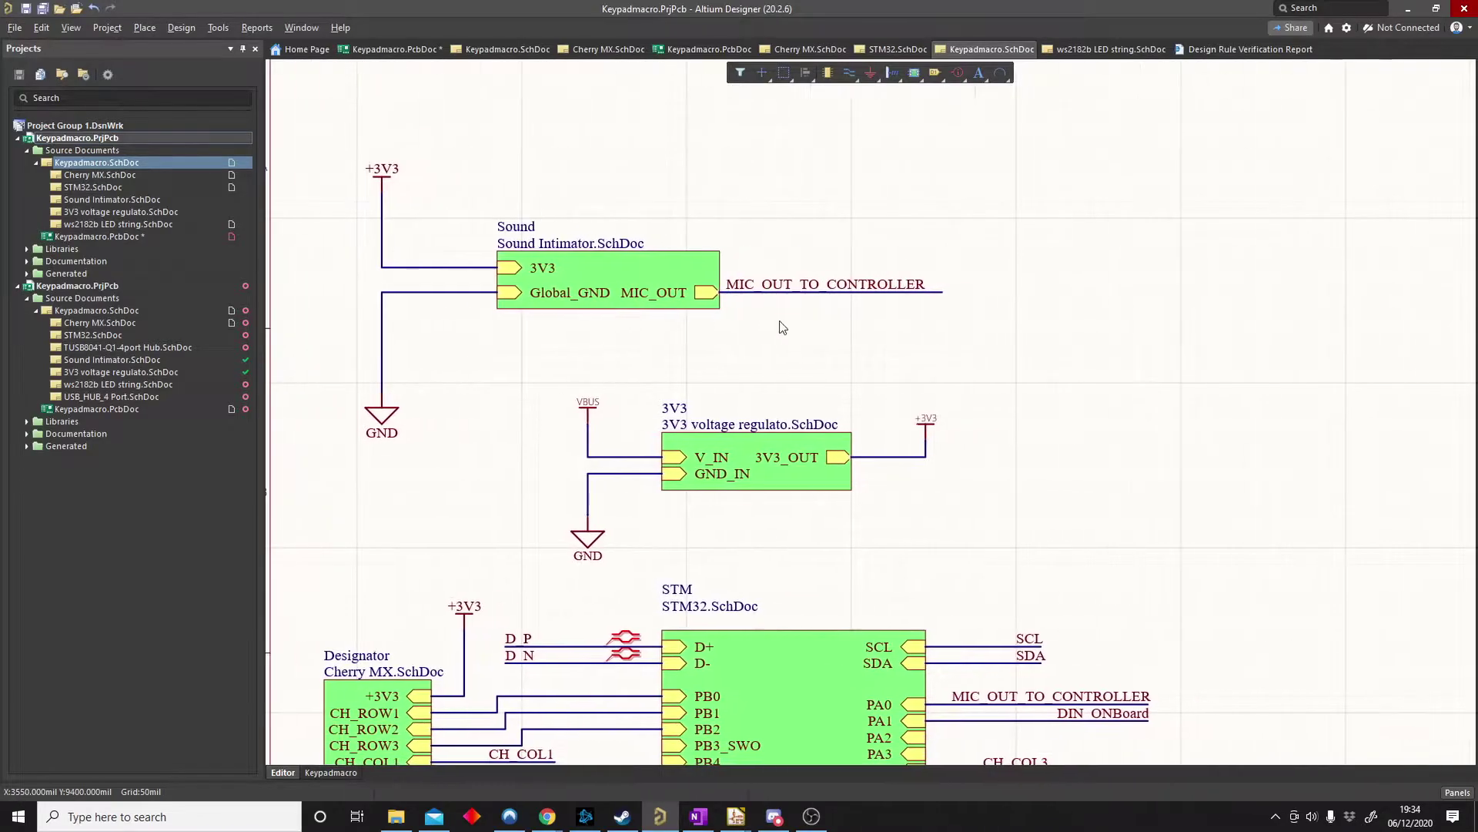
ctrl+scroll(777, 319, down, 1)
right_drag(912, 328, 860, 285)
- Examine the ws2182b LED string symbol, programming header P3 and the test points in the schematic's lower part
right_drag(587, 343, 594, 314)
ctrl+scroll(593, 315, down, 2)
right_drag(1010, 436, 898, 391)
ctrl+scroll(847, 462, up, 1)
ctrl+scroll(696, 501, up, 2)
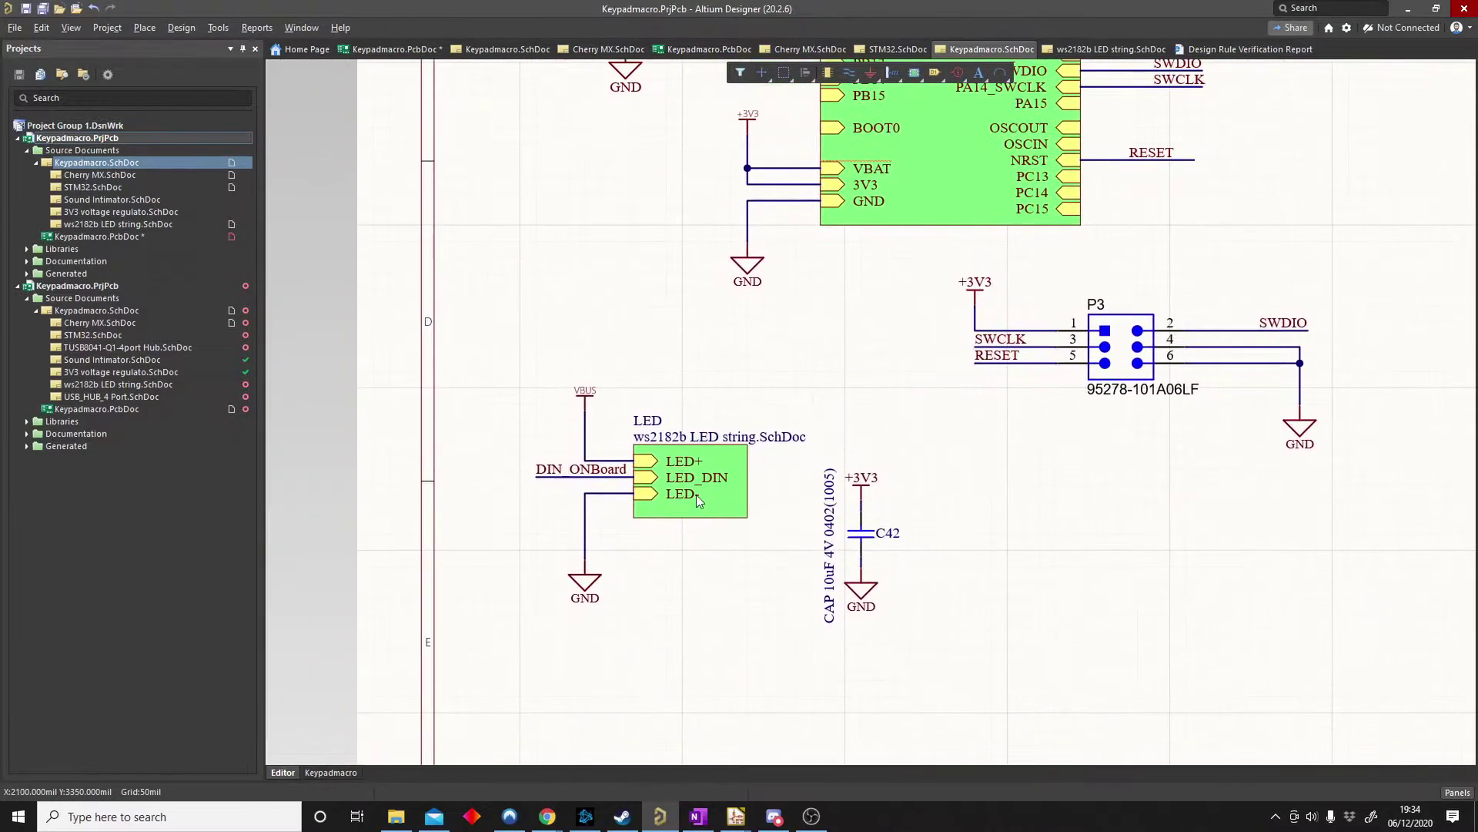
ctrl+scroll(1001, 473, down, 2)
ctrl+scroll(1064, 505, up, 1)
ctrl+scroll(1111, 591, down, 1)
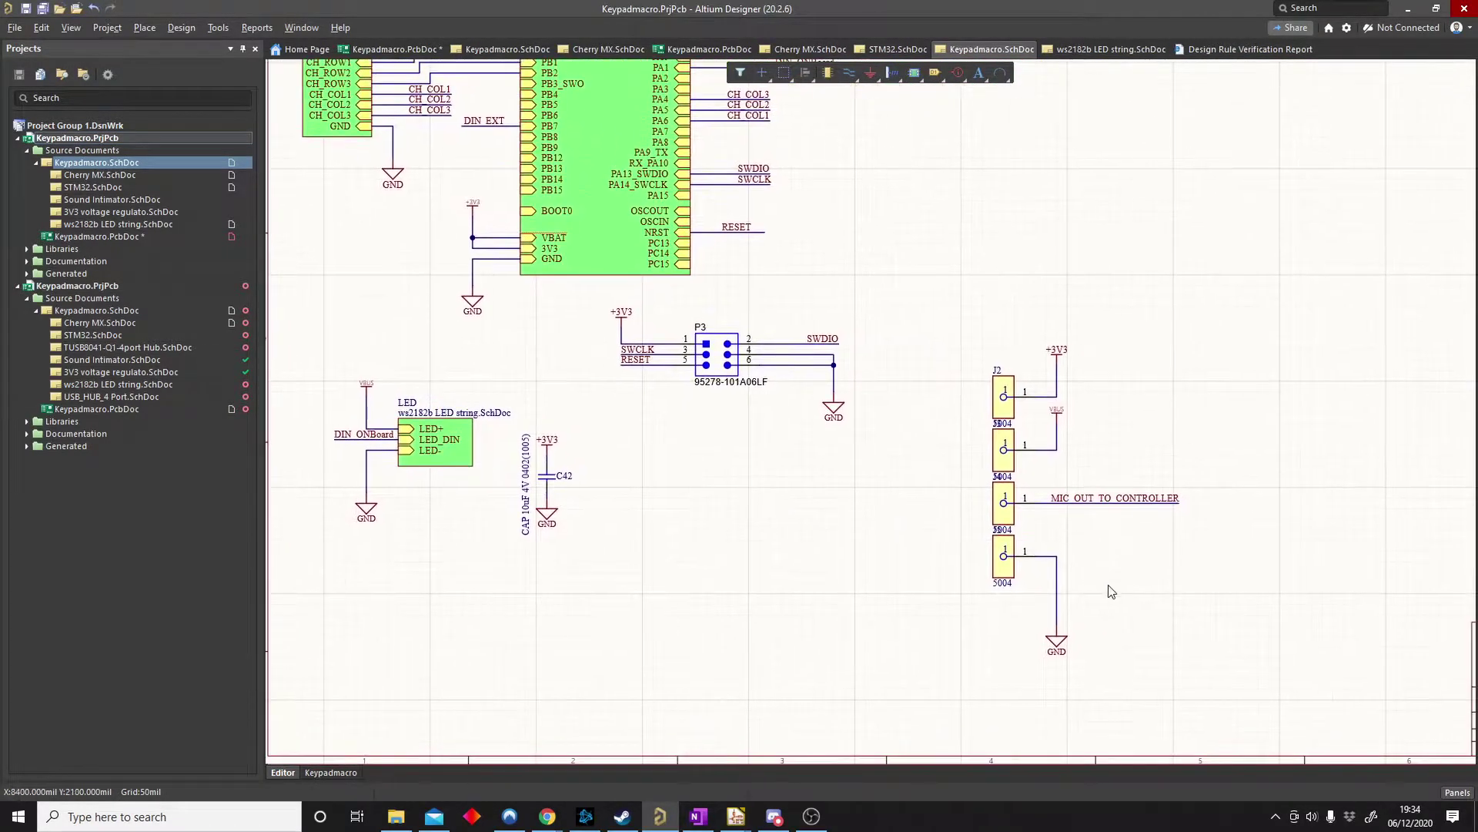
ctrl+scroll(768, 434, down, 2)
right_drag(741, 392, 850, 477)
- Review the STM32 sheet symbol's connections to the surrounding blocks in the schematic
ctrl+scroll(722, 312, up, 2)
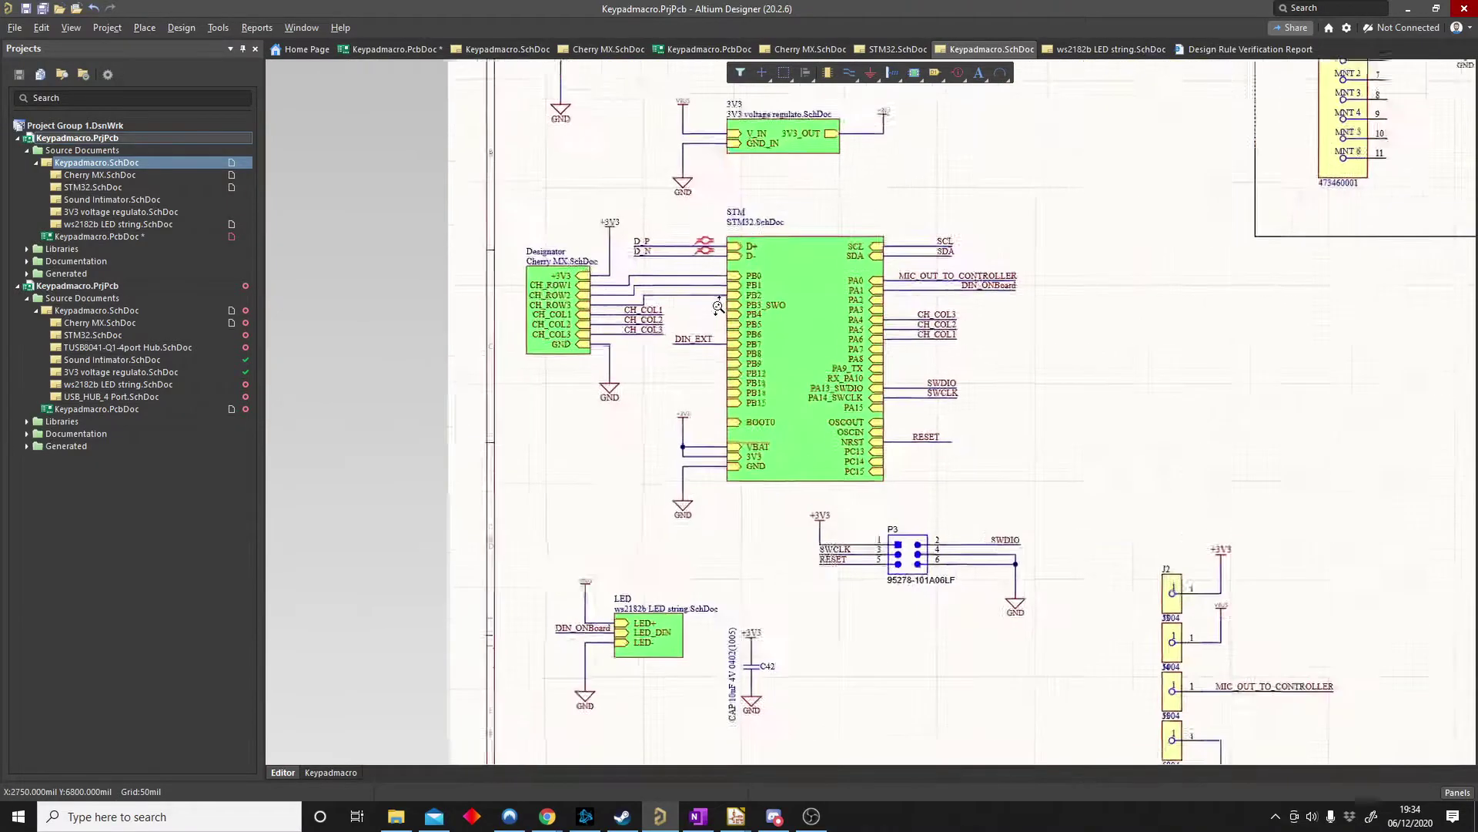
right_drag(735, 307, 869, 353)
ctrl+scroll(1030, 404, down, 1)
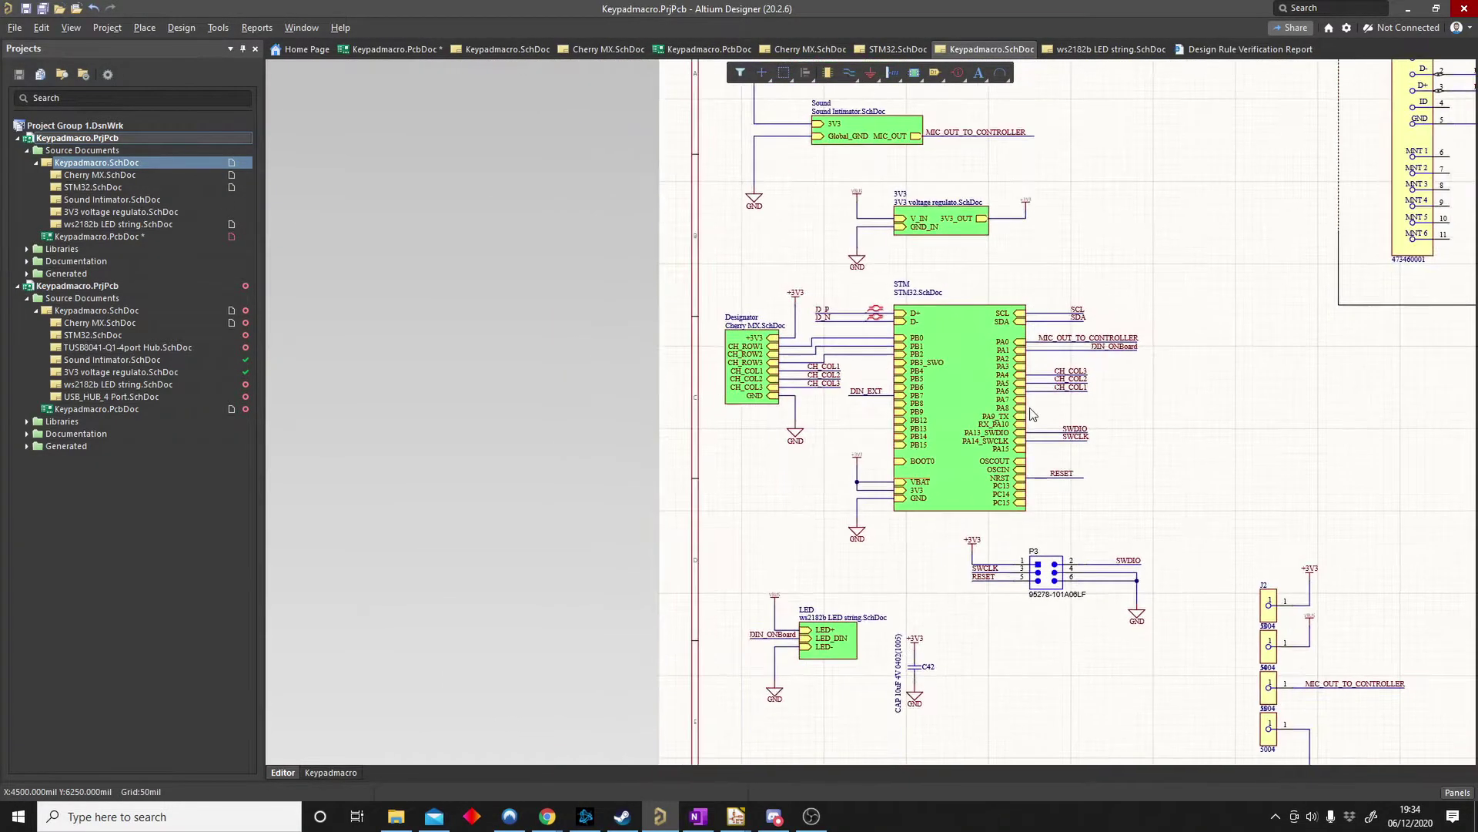
right_drag(1068, 408, 907, 445)
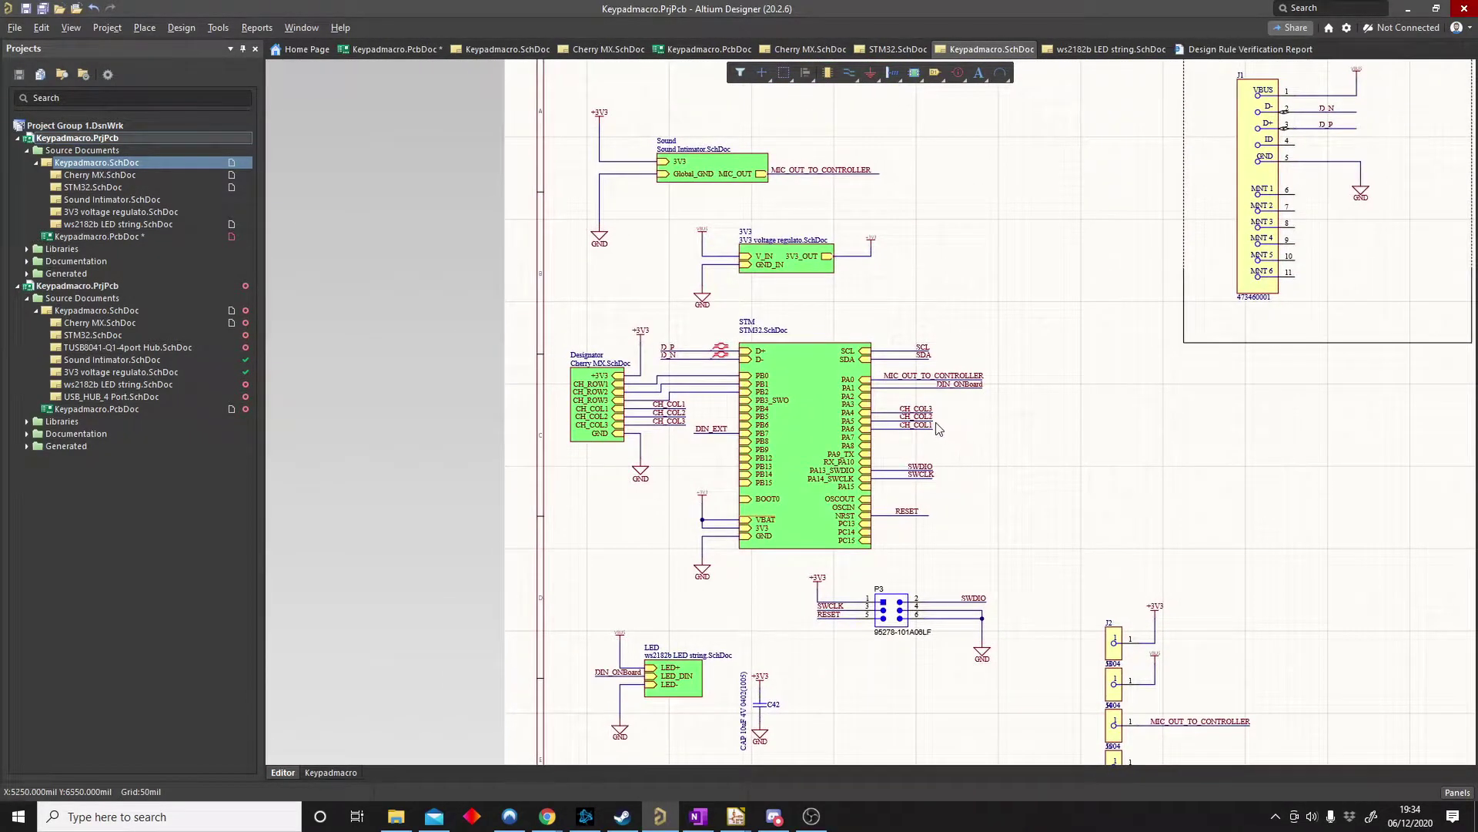
- View the display on the first project's board and the OLED Display and WS2182 LED connectors in Keypadmacro.SchDoc
double_click(165, 236)
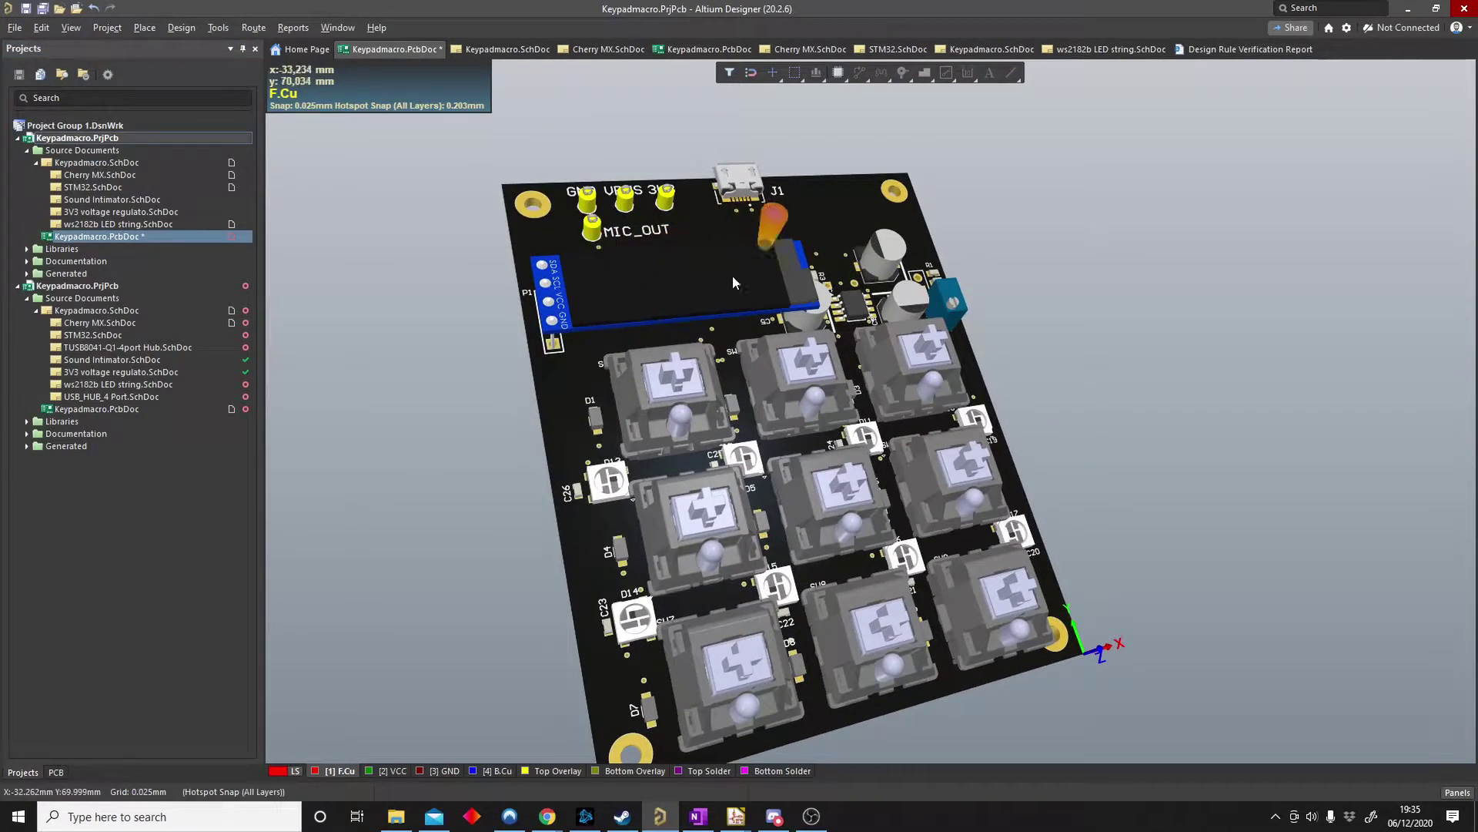
click(106, 177)
click(125, 165)
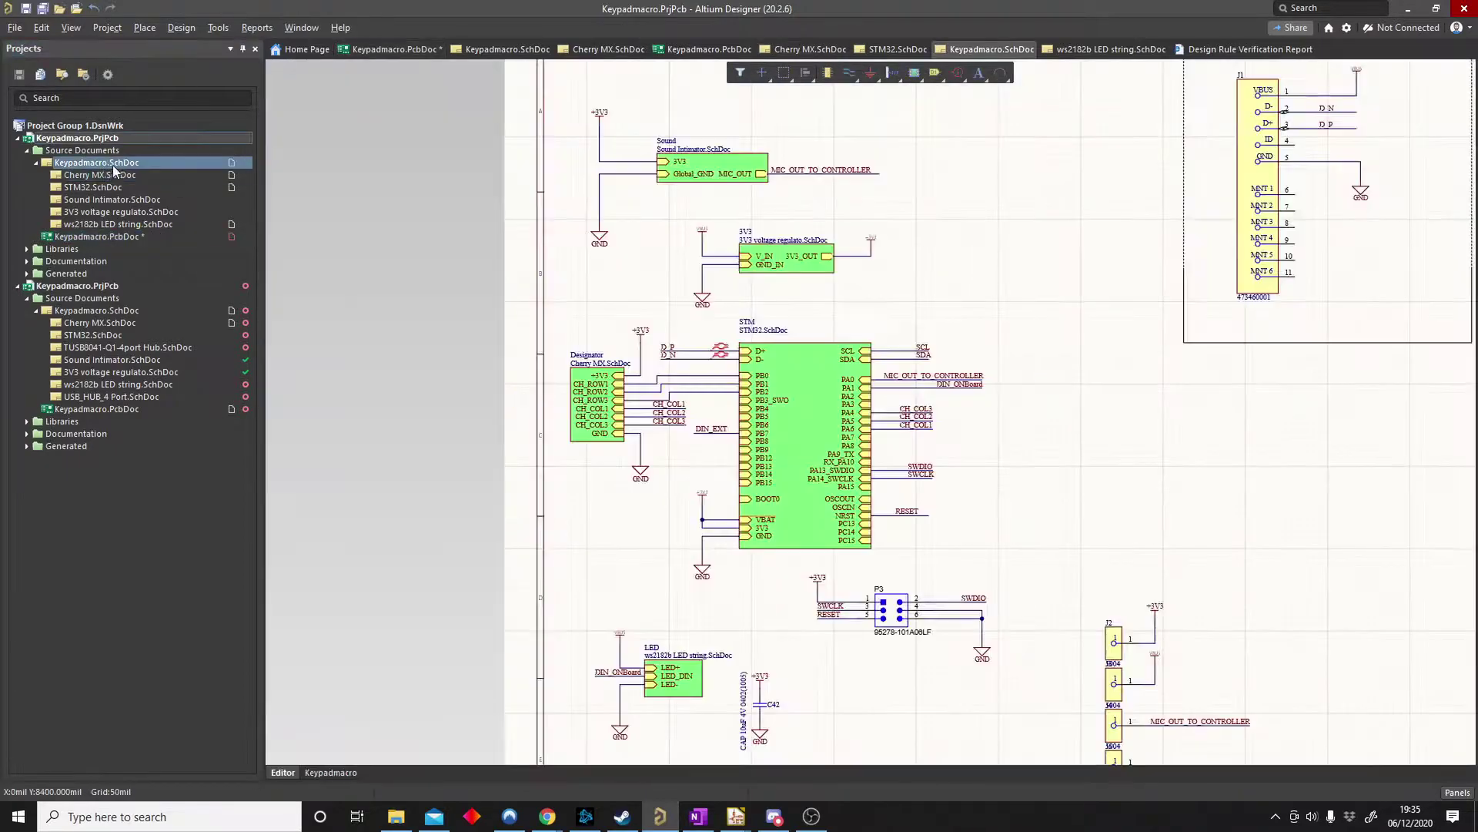
ctrl+scroll(1096, 207, down, 2)
right_drag(1095, 211, 487, 351)
ctrl+scroll(972, 313, up, 4)
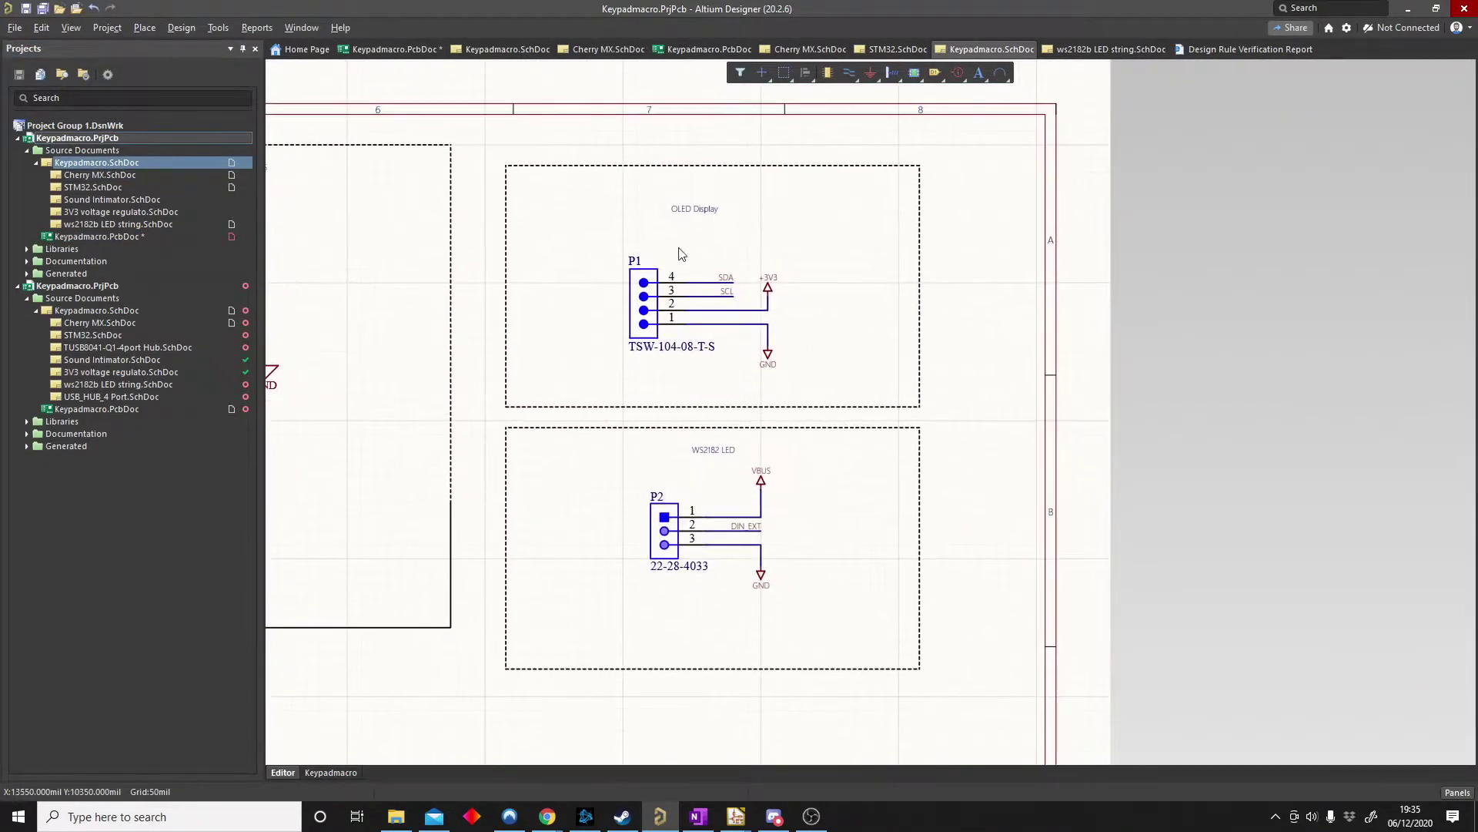
- Return to the first project's 3D board and inspect the display and the circuit around U1 and R2
click(173, 237)
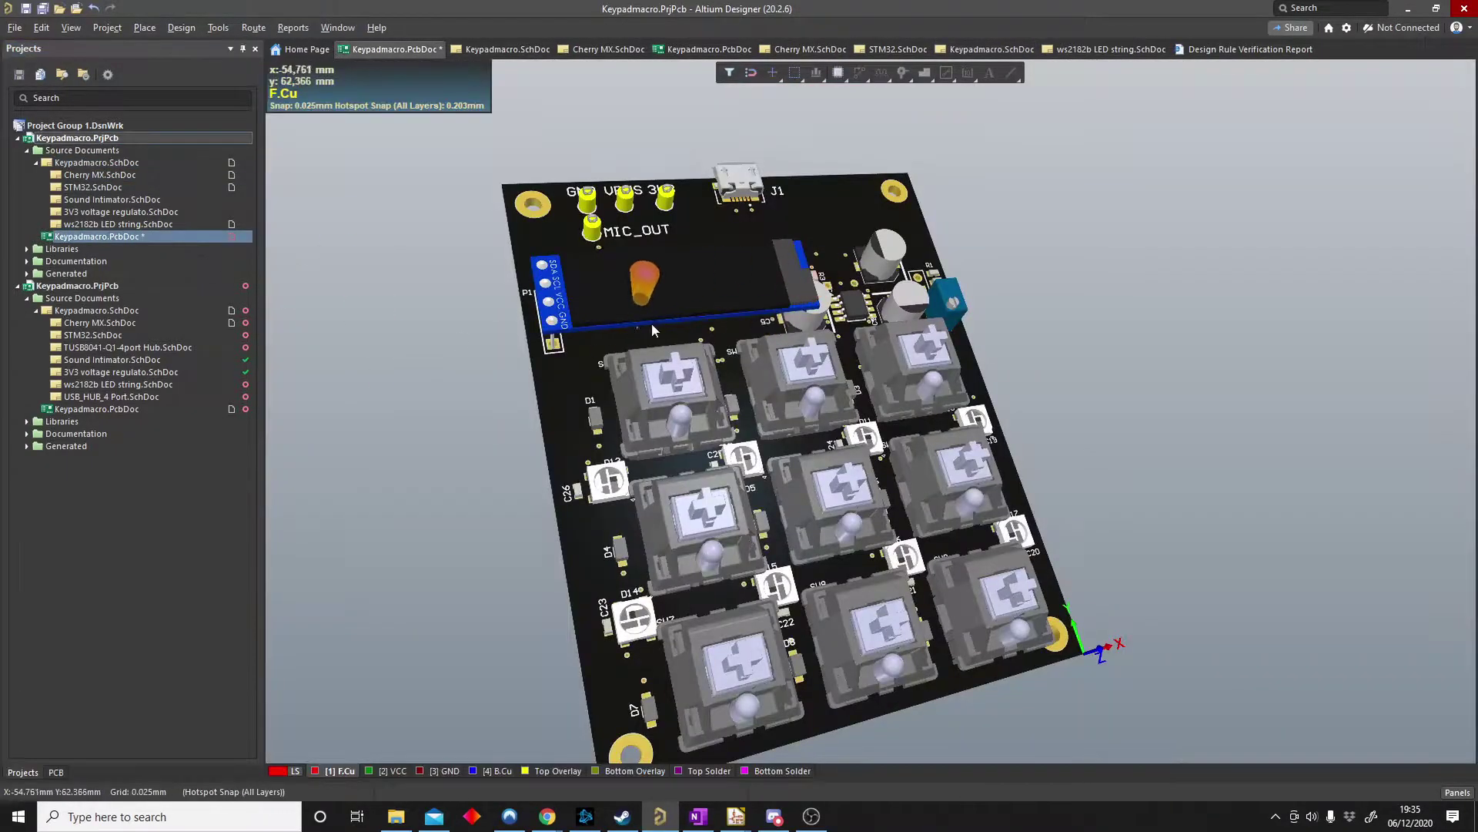
ctrl+scroll(933, 295, up, 4)
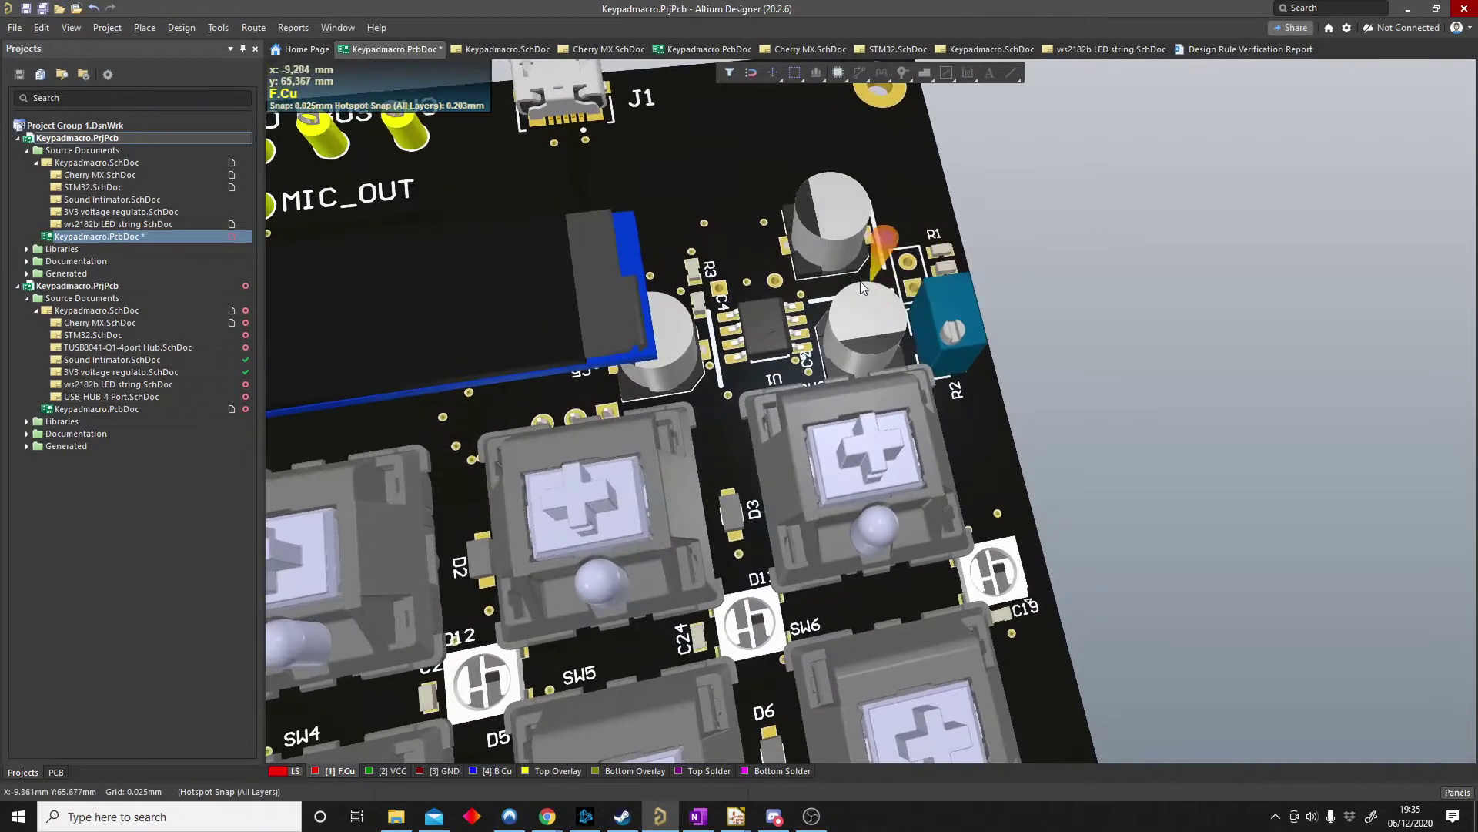
ctrl+scroll(971, 303, up, 2)
shift+right_drag(970, 303, 905, 389)
ctrl+scroll(577, 508, down, 5)
right_drag(479, 499, 749, 383)
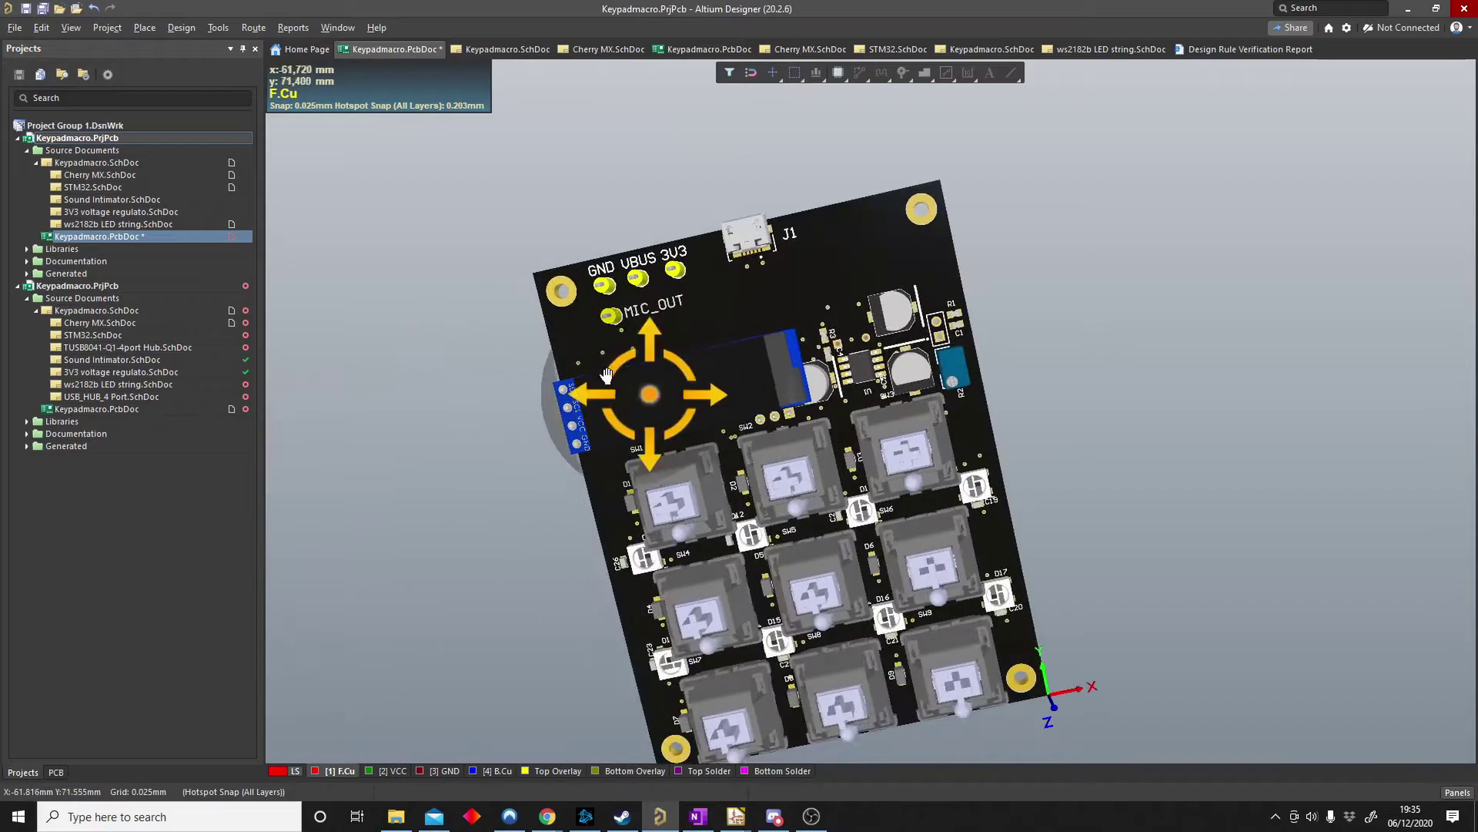
- Inspect the first project's 3D board from several angles, covering the display, key switches, LEDs and connector J1
shift+right_drag(650, 395, 693, 331)
right_drag(630, 647, 637, 518)
ctrl+scroll(901, 543, down, 3)
shift+right_drag(766, 329, 740, 435)
ctrl+scroll(735, 462, up, 7)
ctrl+scroll(751, 493, down, 3)
right_drag(1025, 280, 841, 262)
shift+right_drag(934, 236, 829, 419)
ctrl+scroll(885, 423, down, 5)
shift+right_drag(1042, 427, 1084, 430)
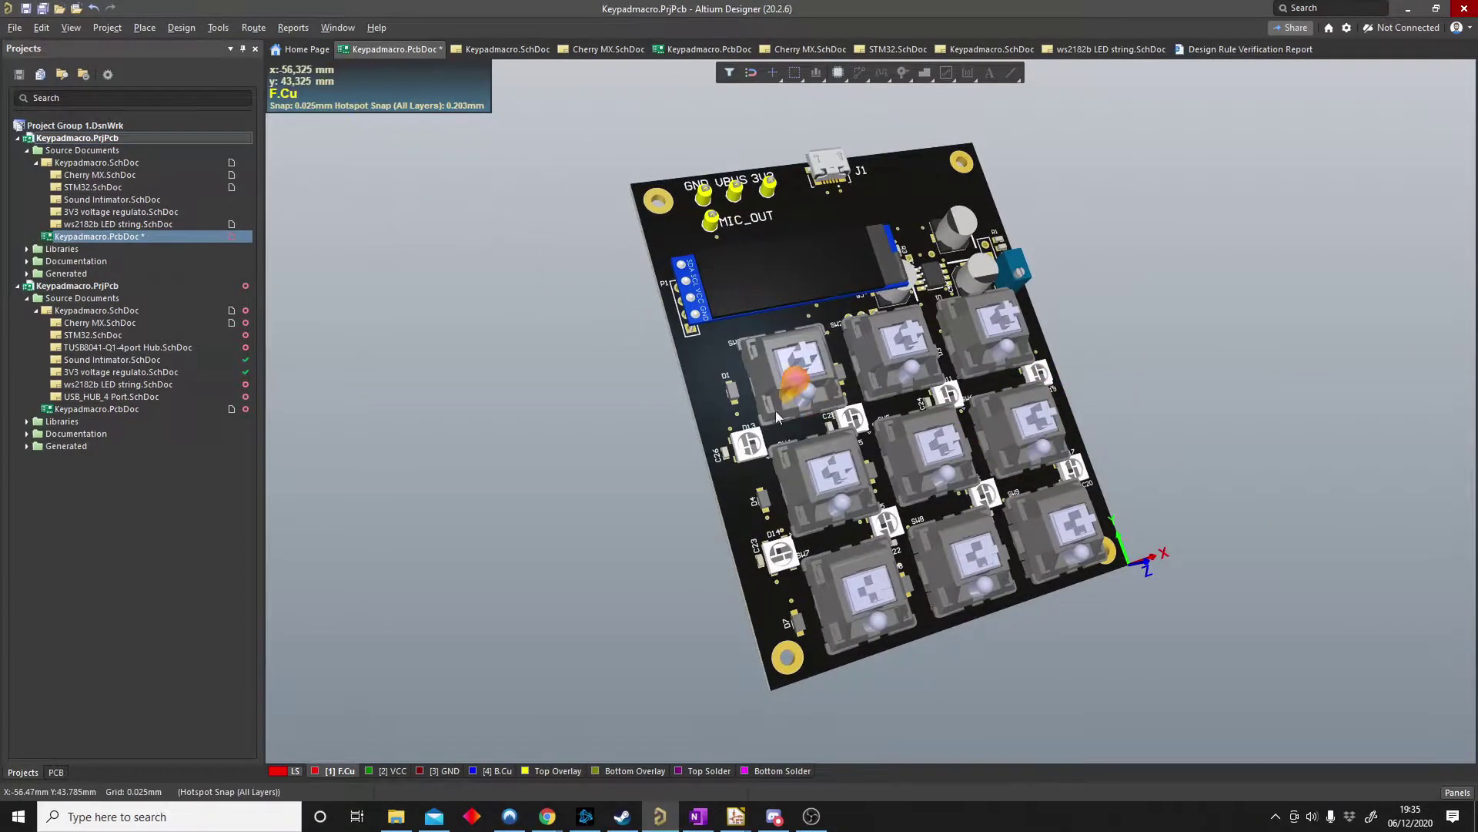
- Switch the board to its 2D layout and view the circuitry around U1 and the complete board outline
key(2)
ctrl+scroll(950, 146, up, 5)
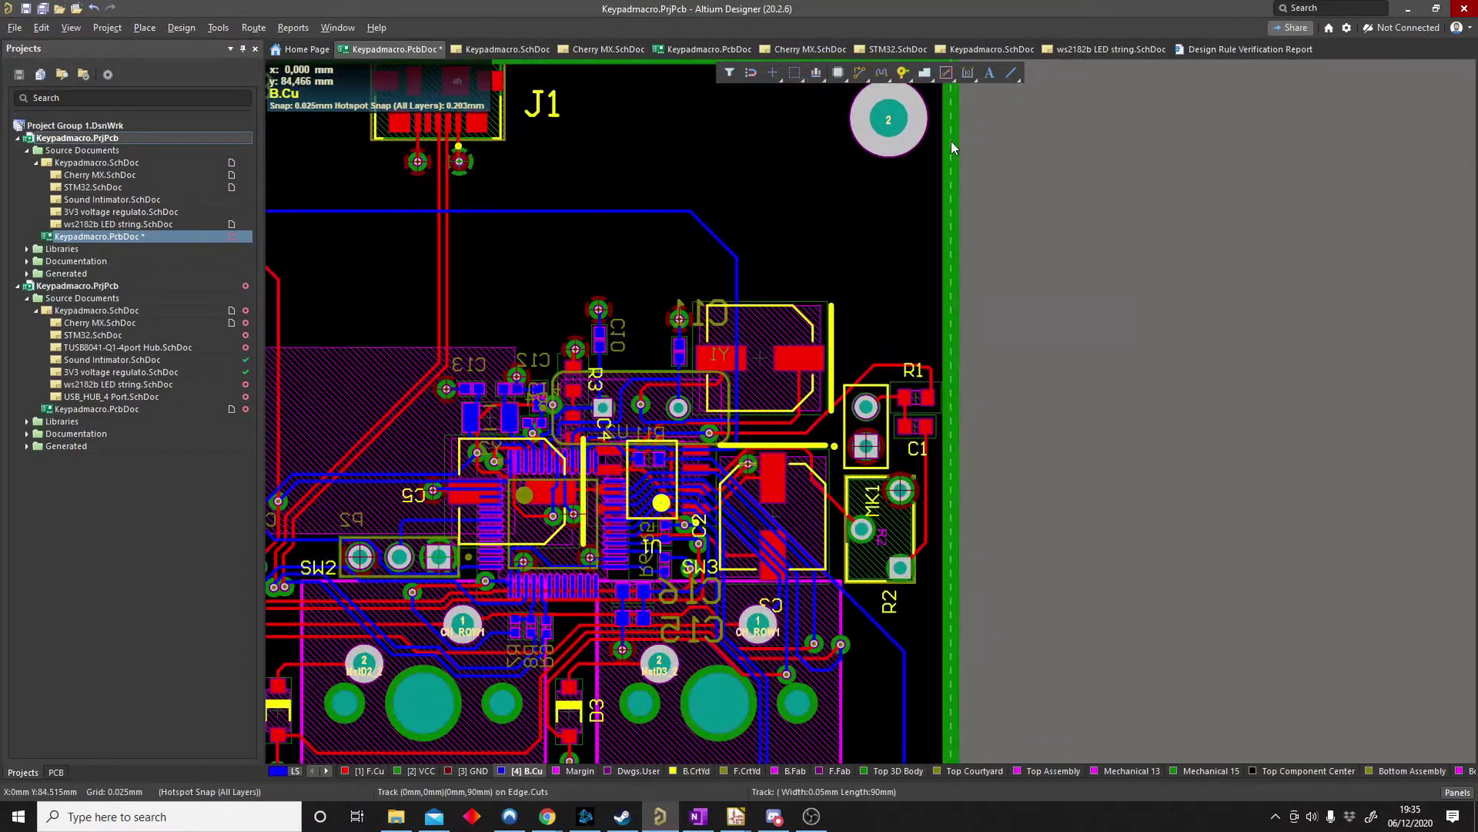
ctrl+scroll(939, 243, down, 5)
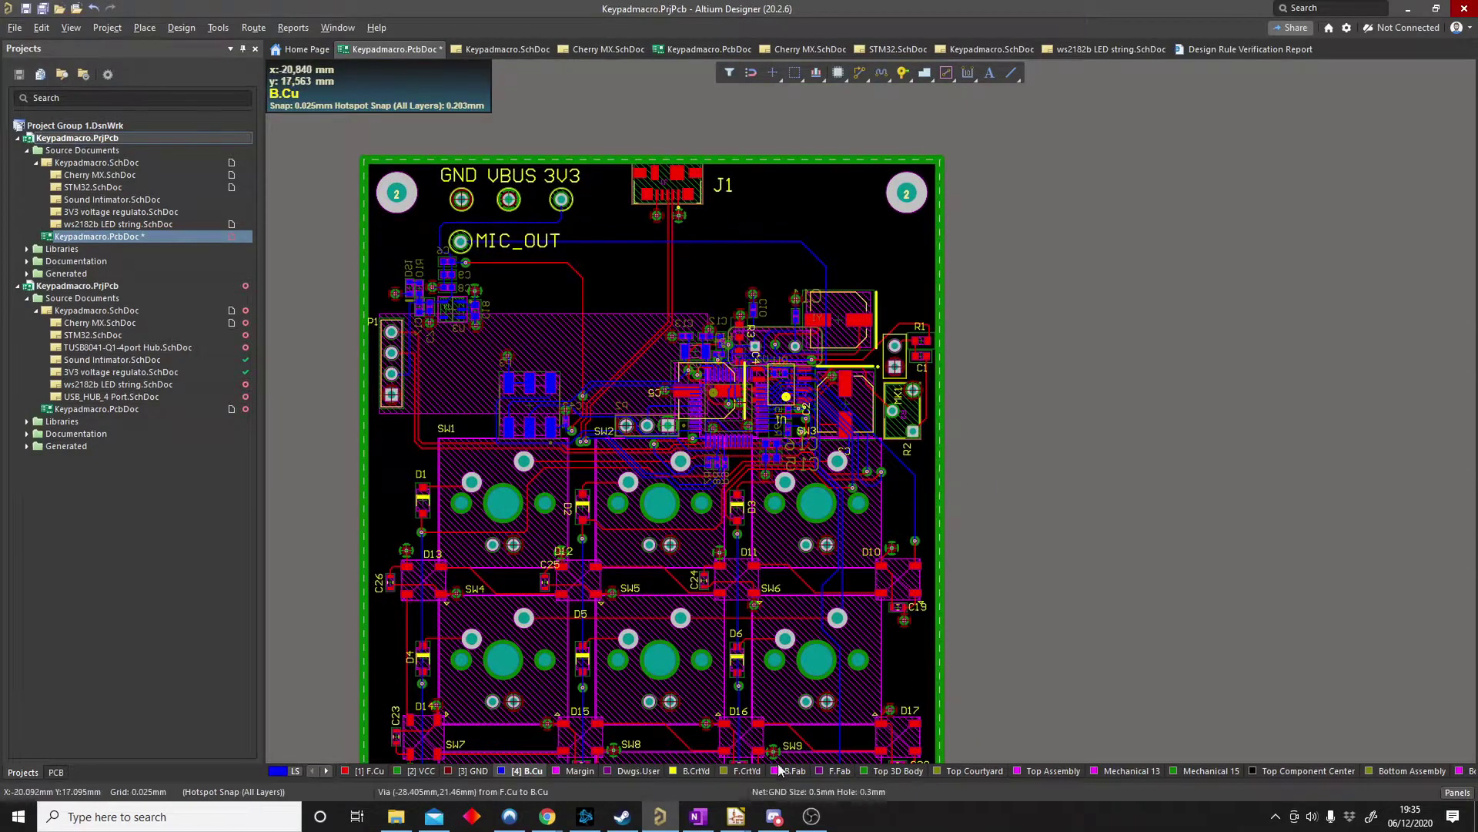
ctrl+scroll(643, 693, down, 1)
right_drag(662, 539, 783, 416)
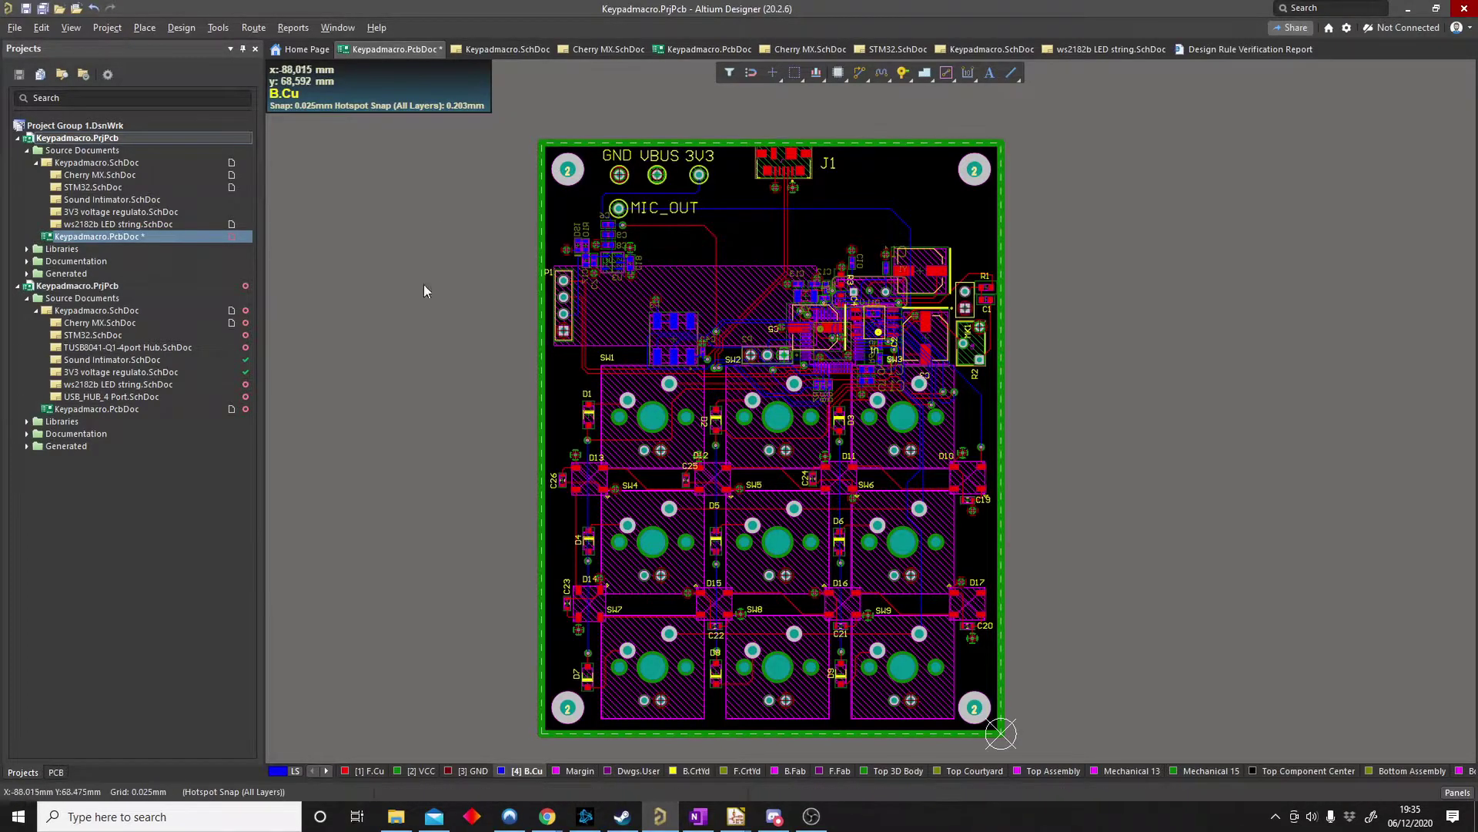
- Collapse the second project's tree and open the Gerber file output setup for the first project's board
click(18, 287)
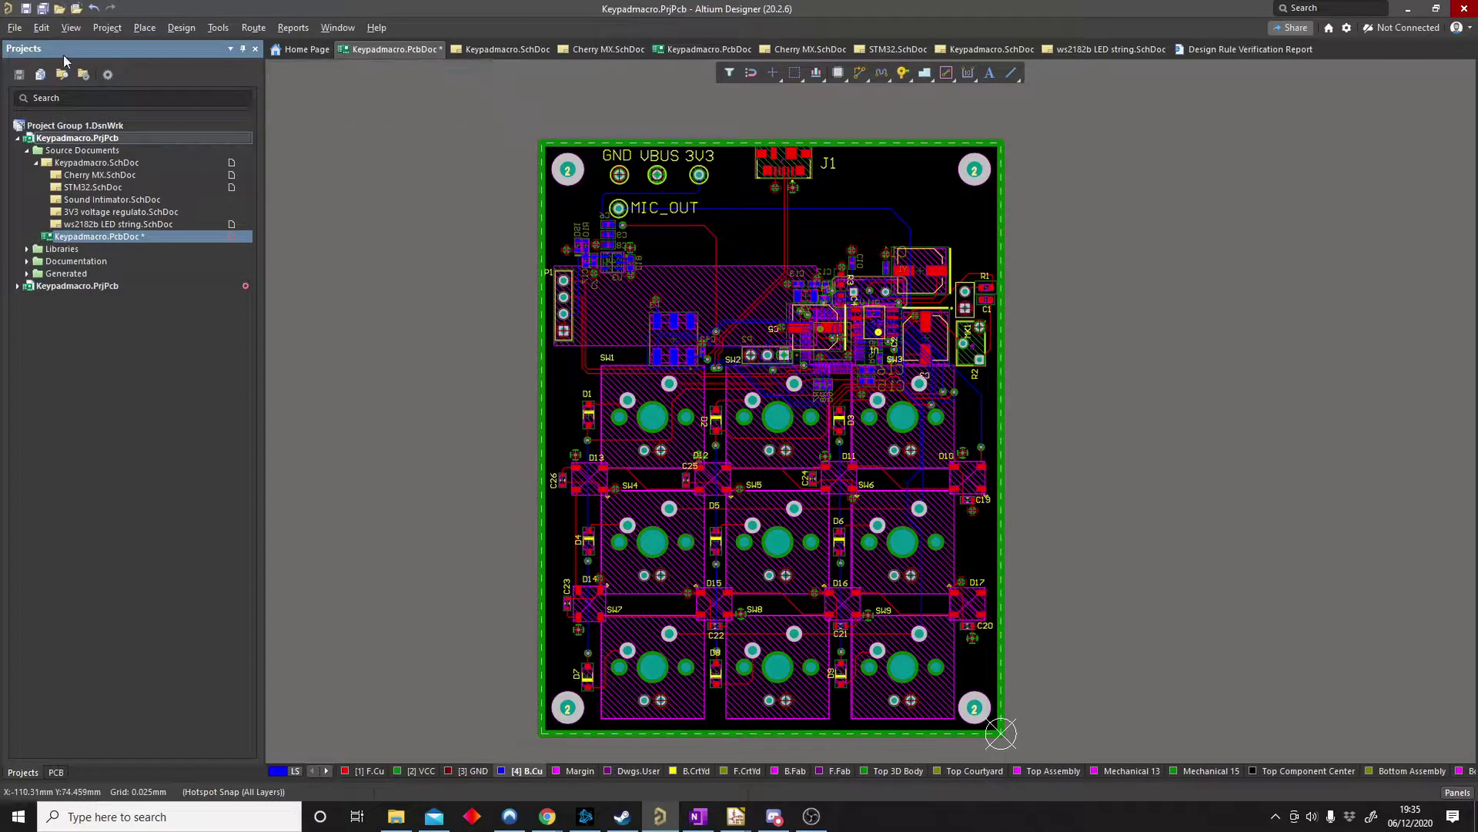
click(12, 28)
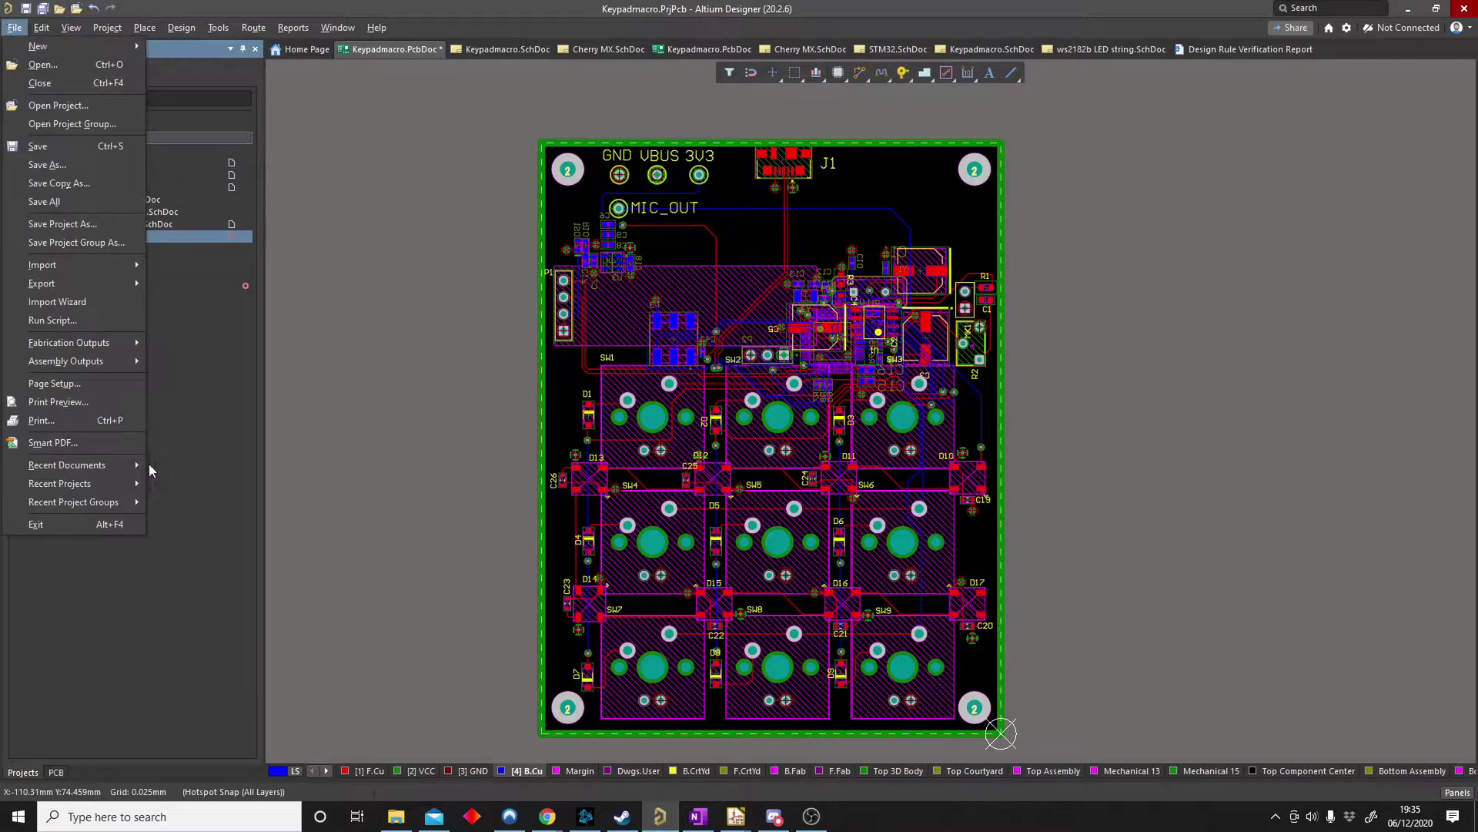
mouse_move(132, 485)
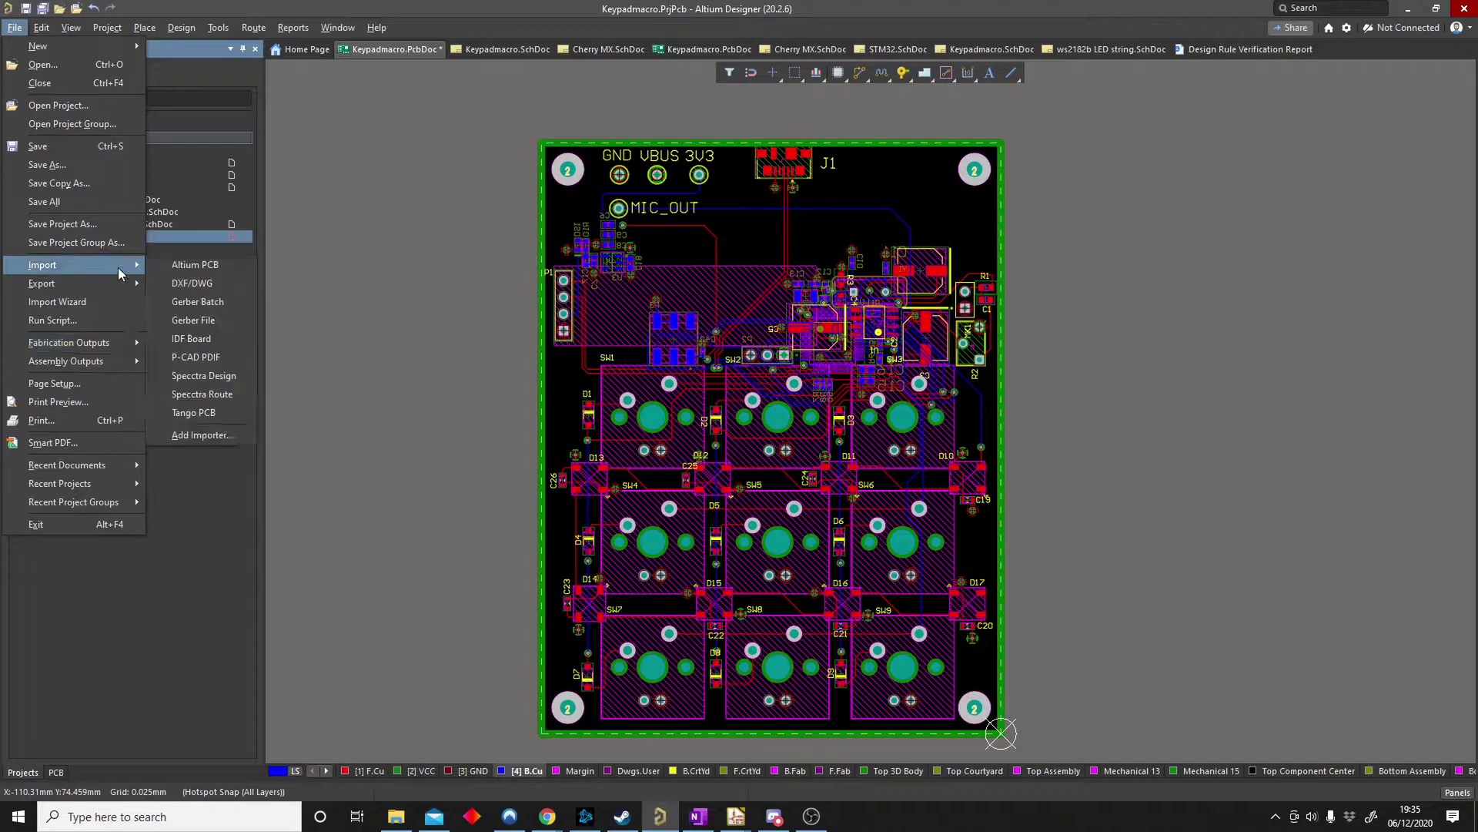
mouse_move(119, 344)
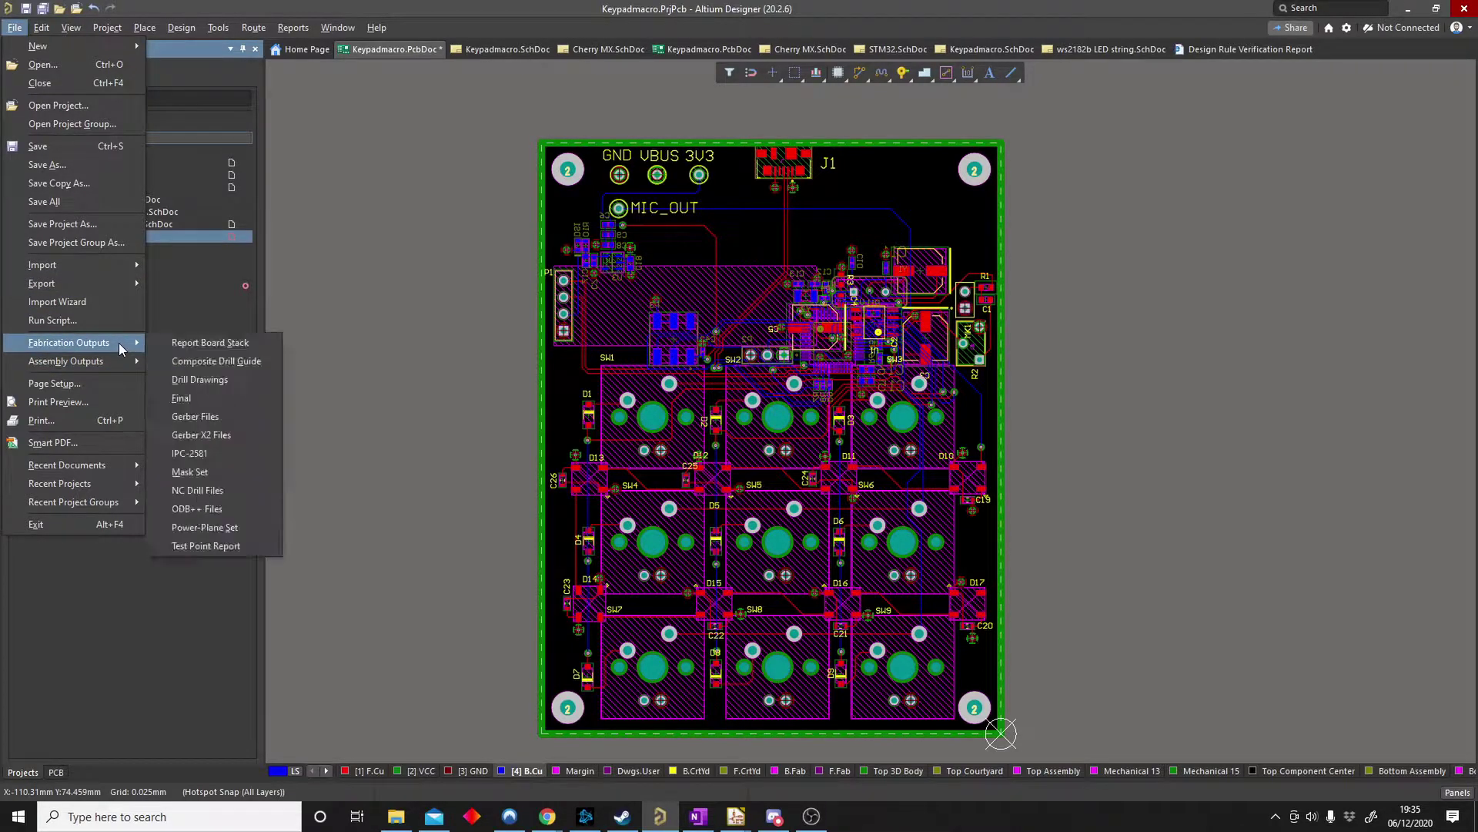
click(230, 418)
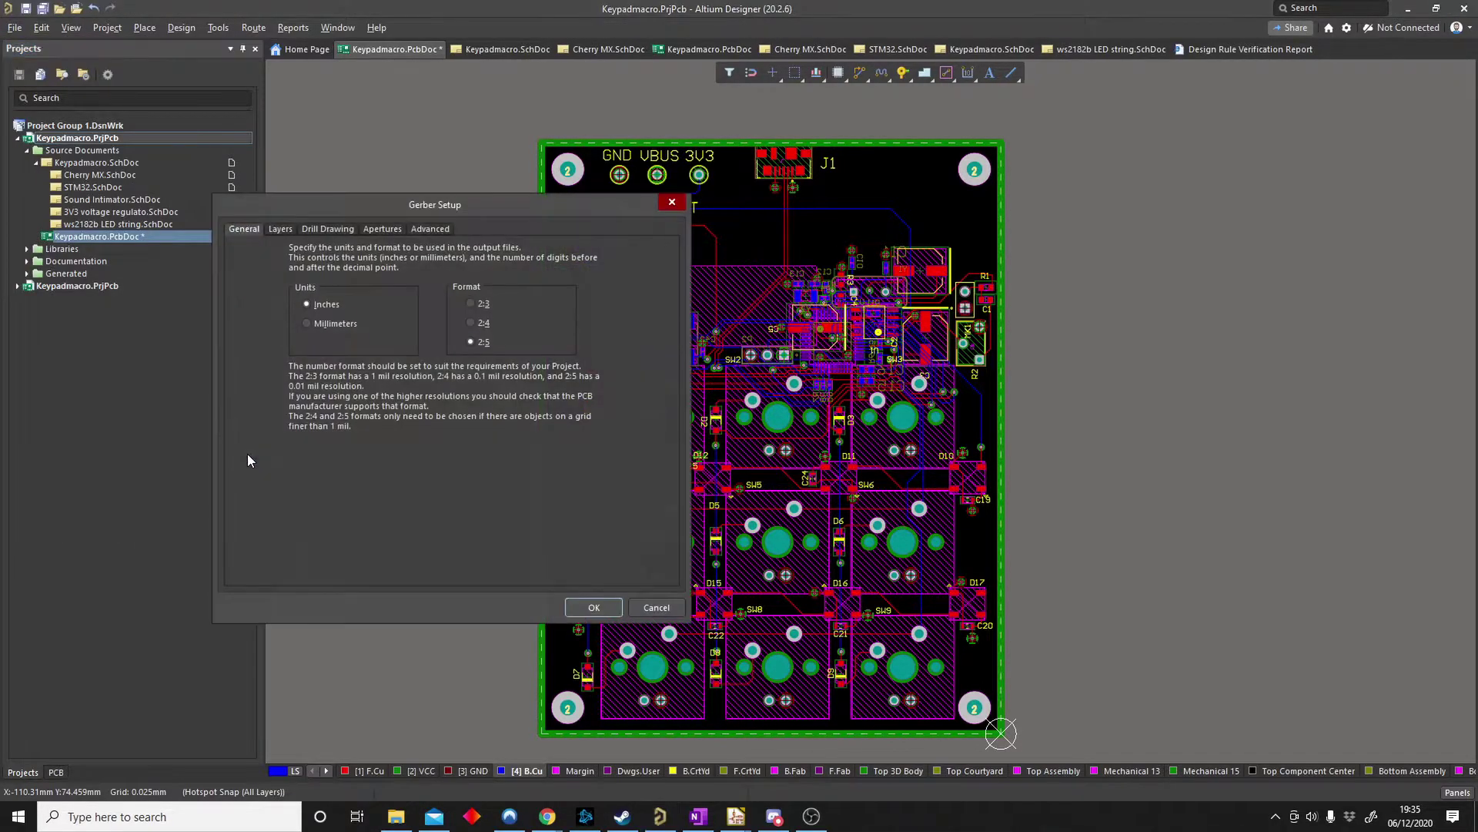
drag(495, 209, 643, 188)
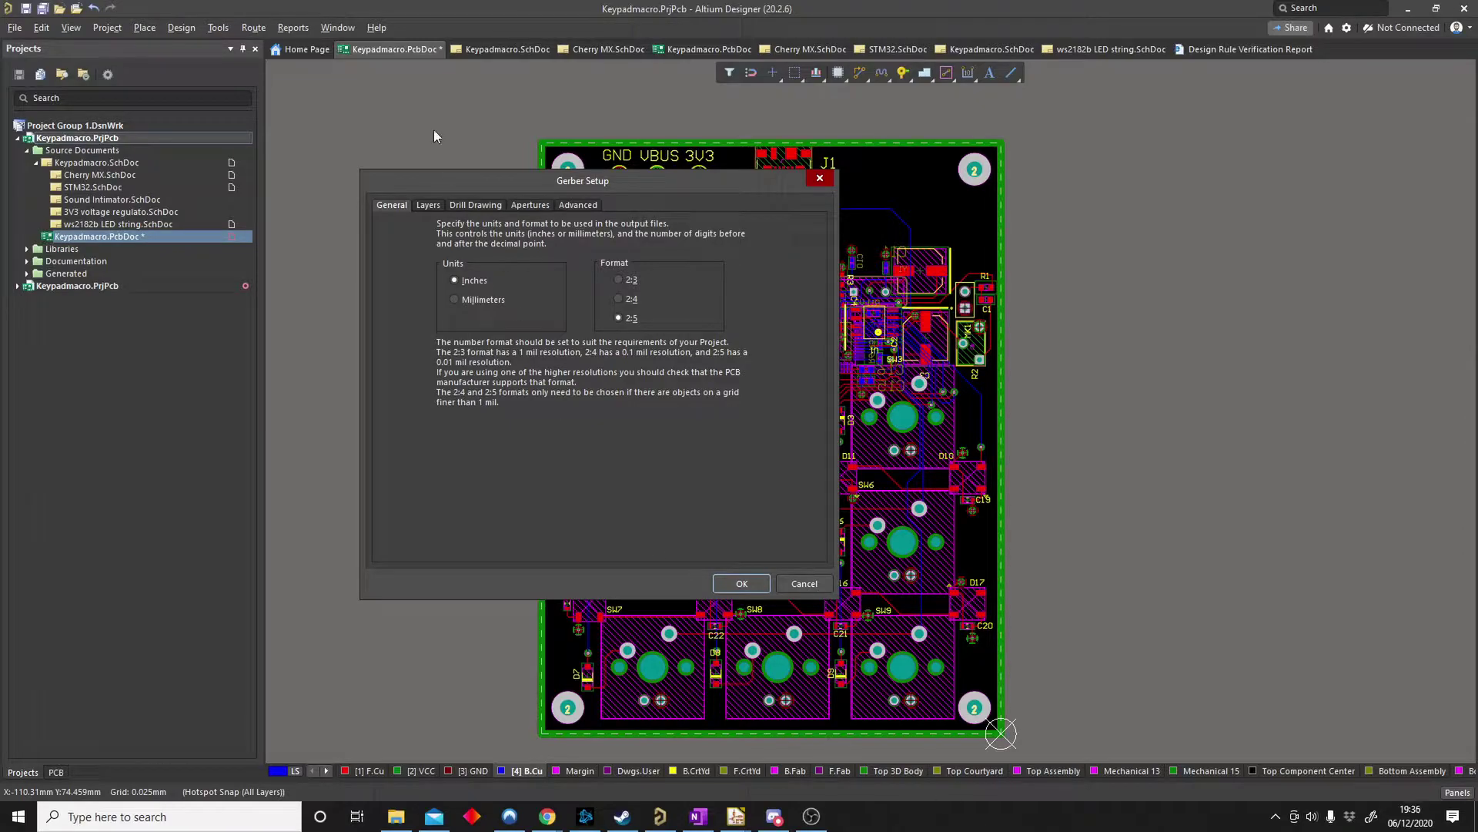
- Mark the front and back silkscreen, paste, mask, copper and courtyard layers plus VCC and GND for Gerber plotting
click(428, 206)
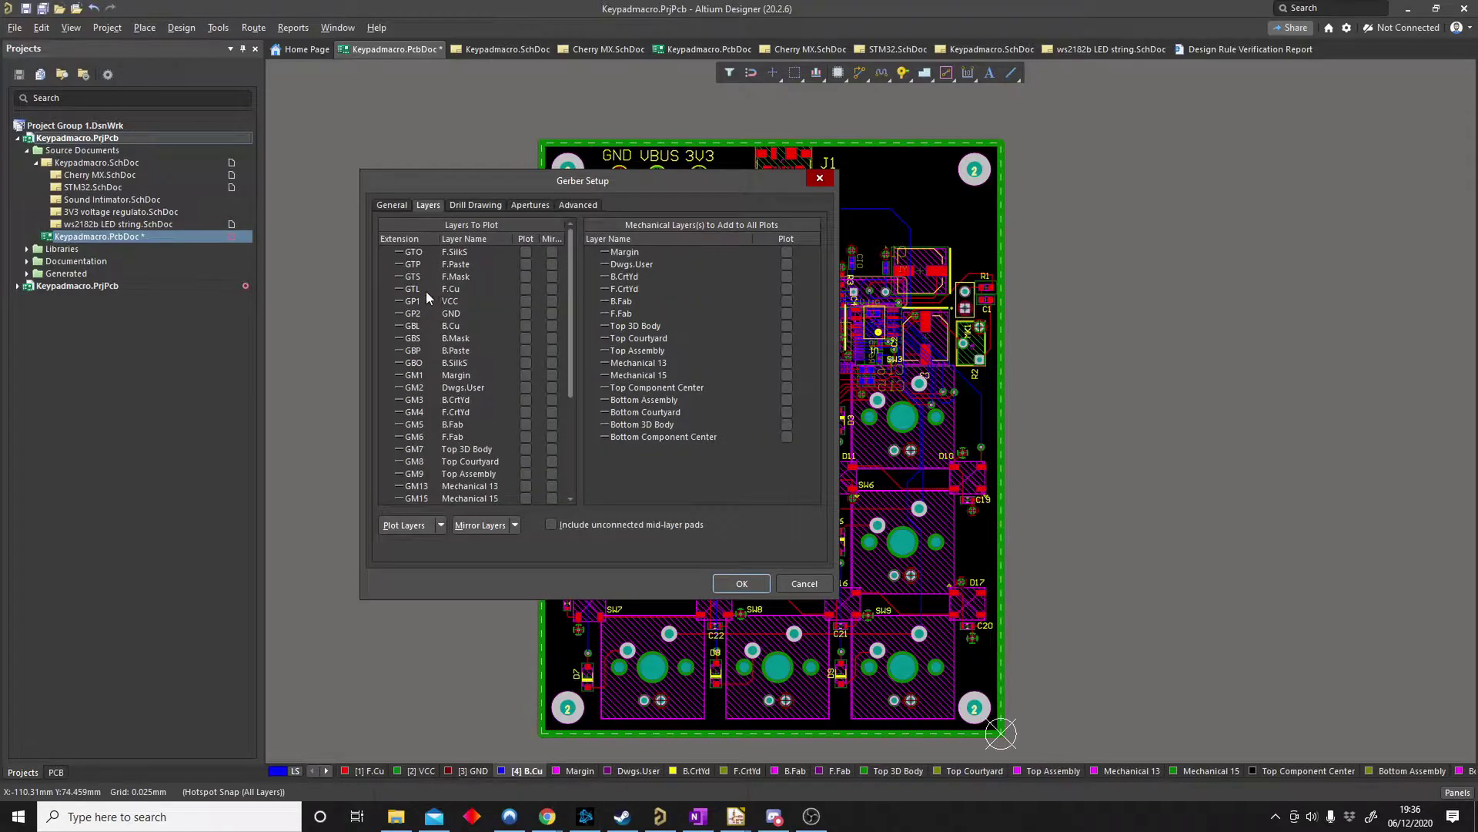
scroll(426, 291, down, 4)
scroll(425, 291, up, 4)
drag(551, 199, 537, 193)
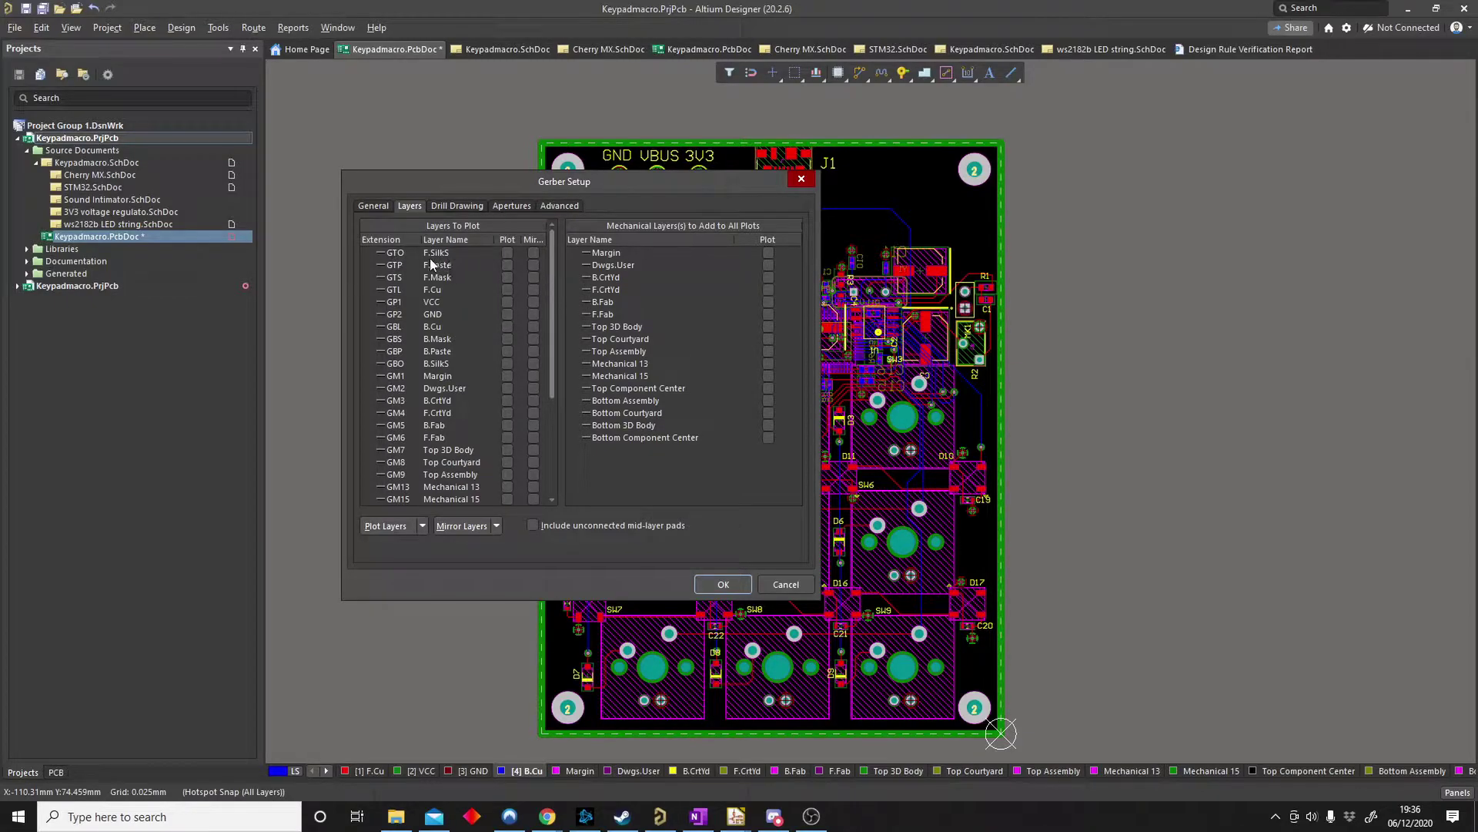
drag(688, 229, 691, 220)
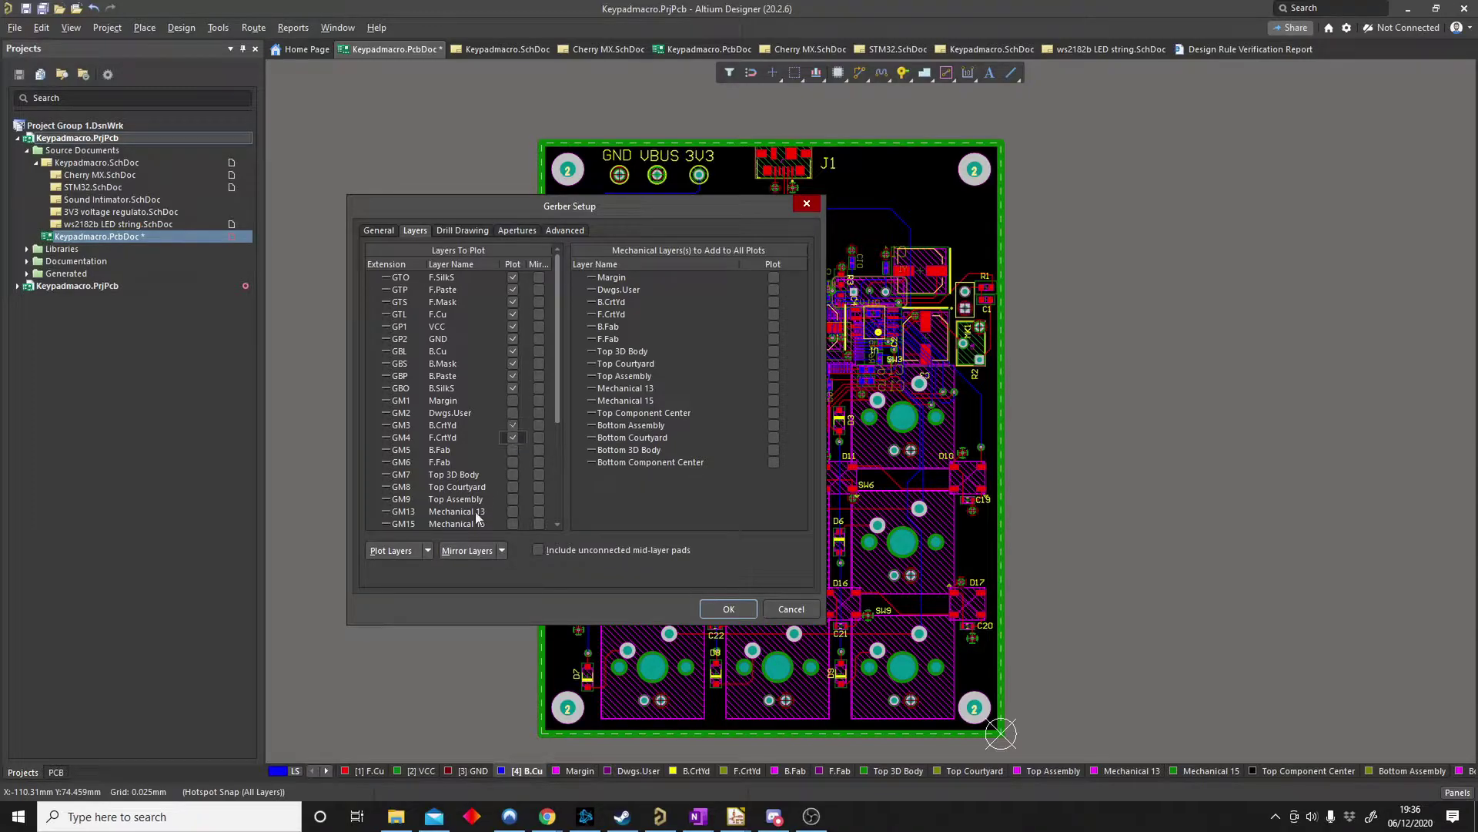
- Include Edge.Cuts, Top Pad Master and Bottom Pad Master in the layers to plot
scroll(489, 474, down, 2)
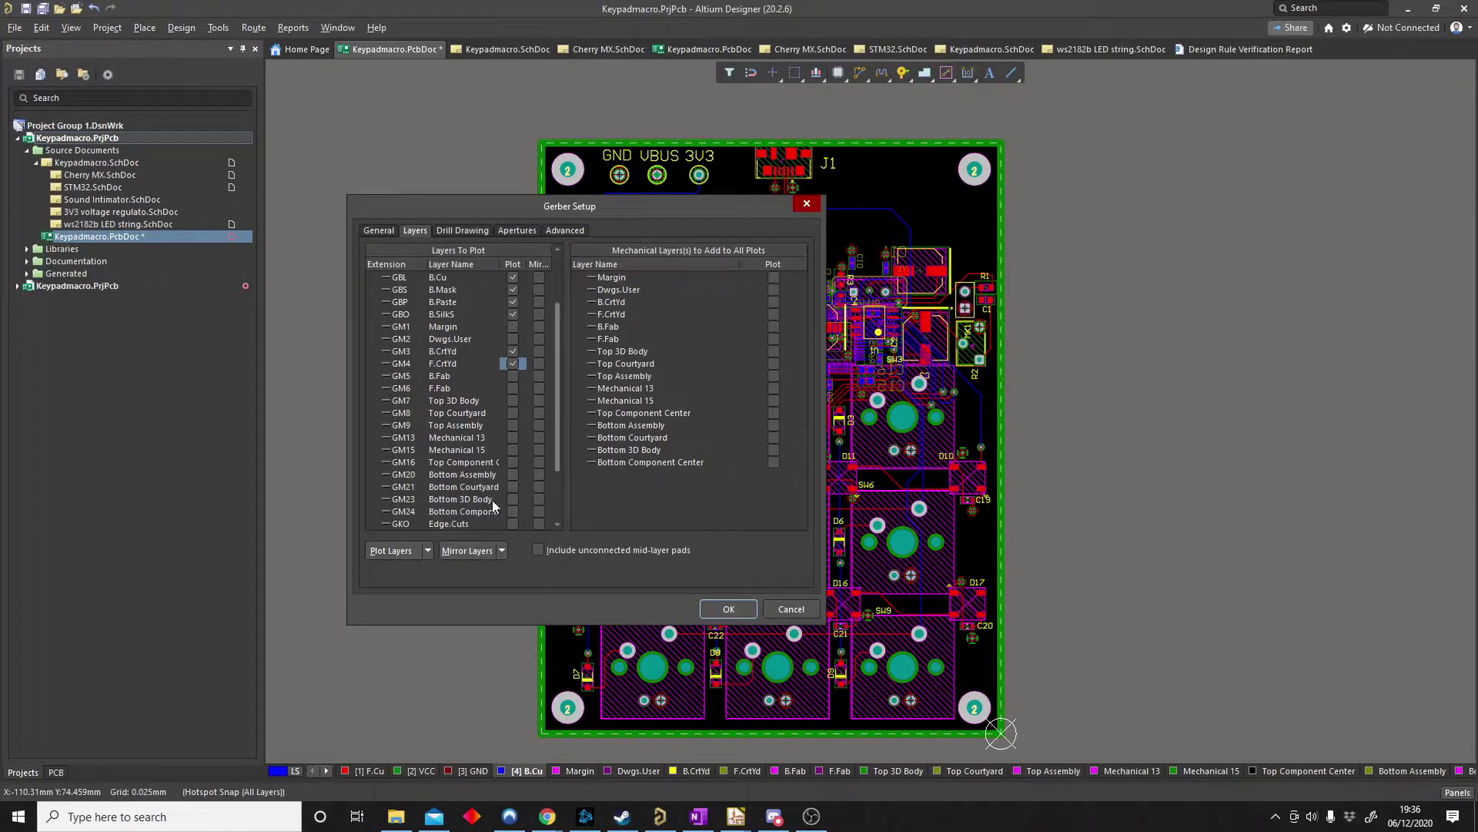
click(513, 523)
scroll(522, 512, down, 1)
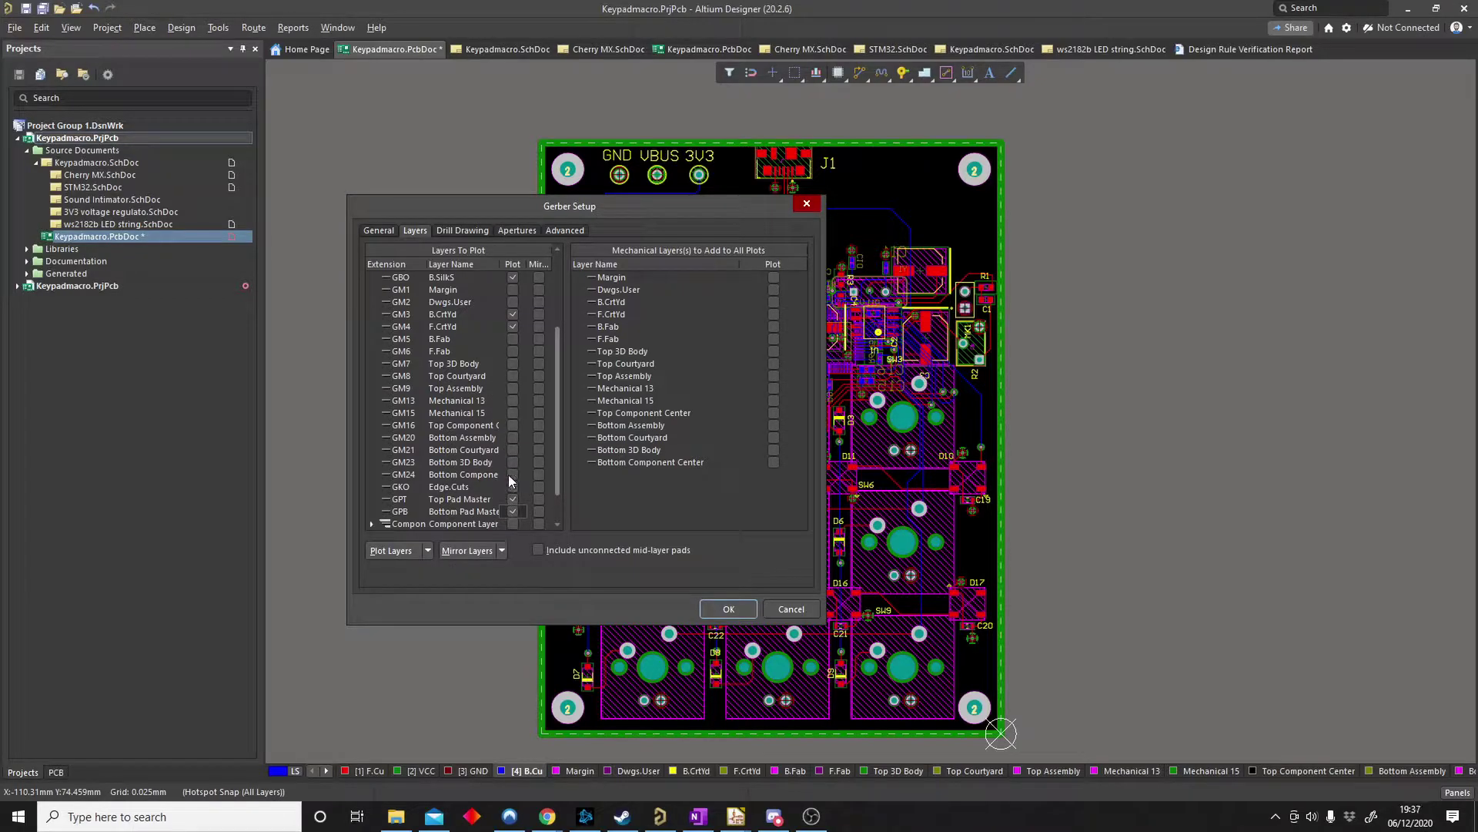
scroll(507, 462, up, 2)
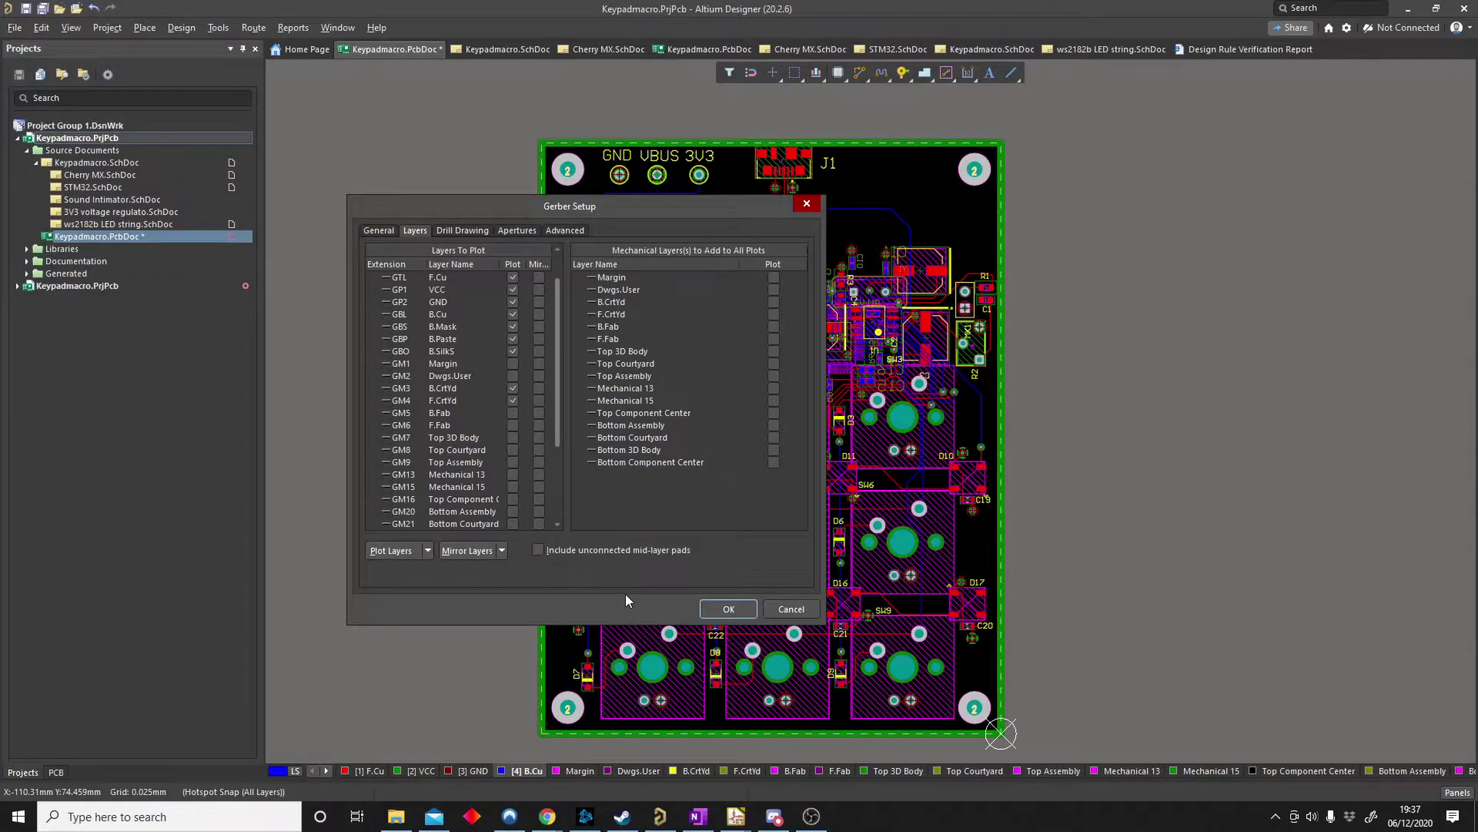
scroll(463, 464, down, 1)
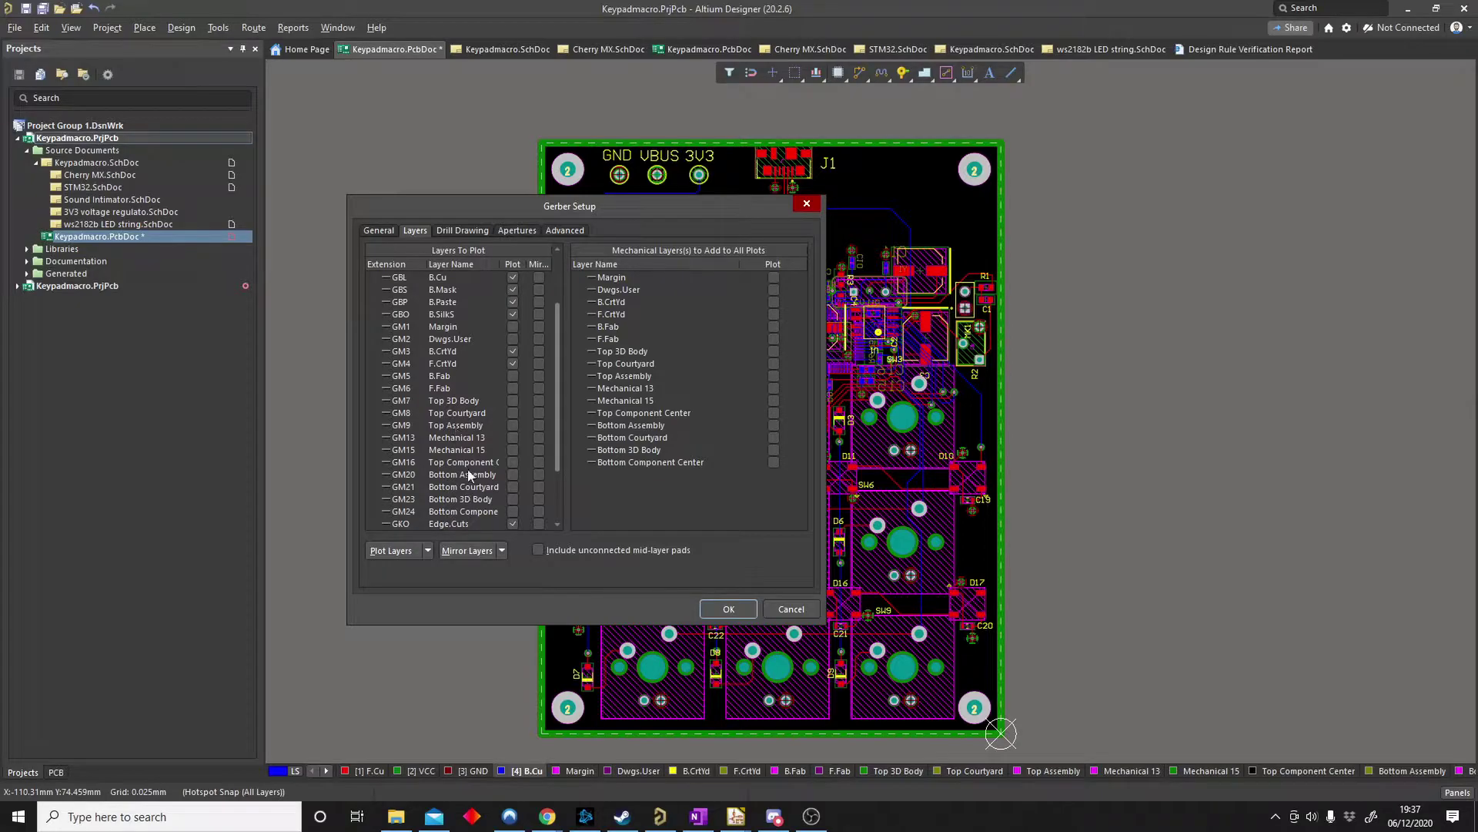
scroll(470, 464, down, 1)
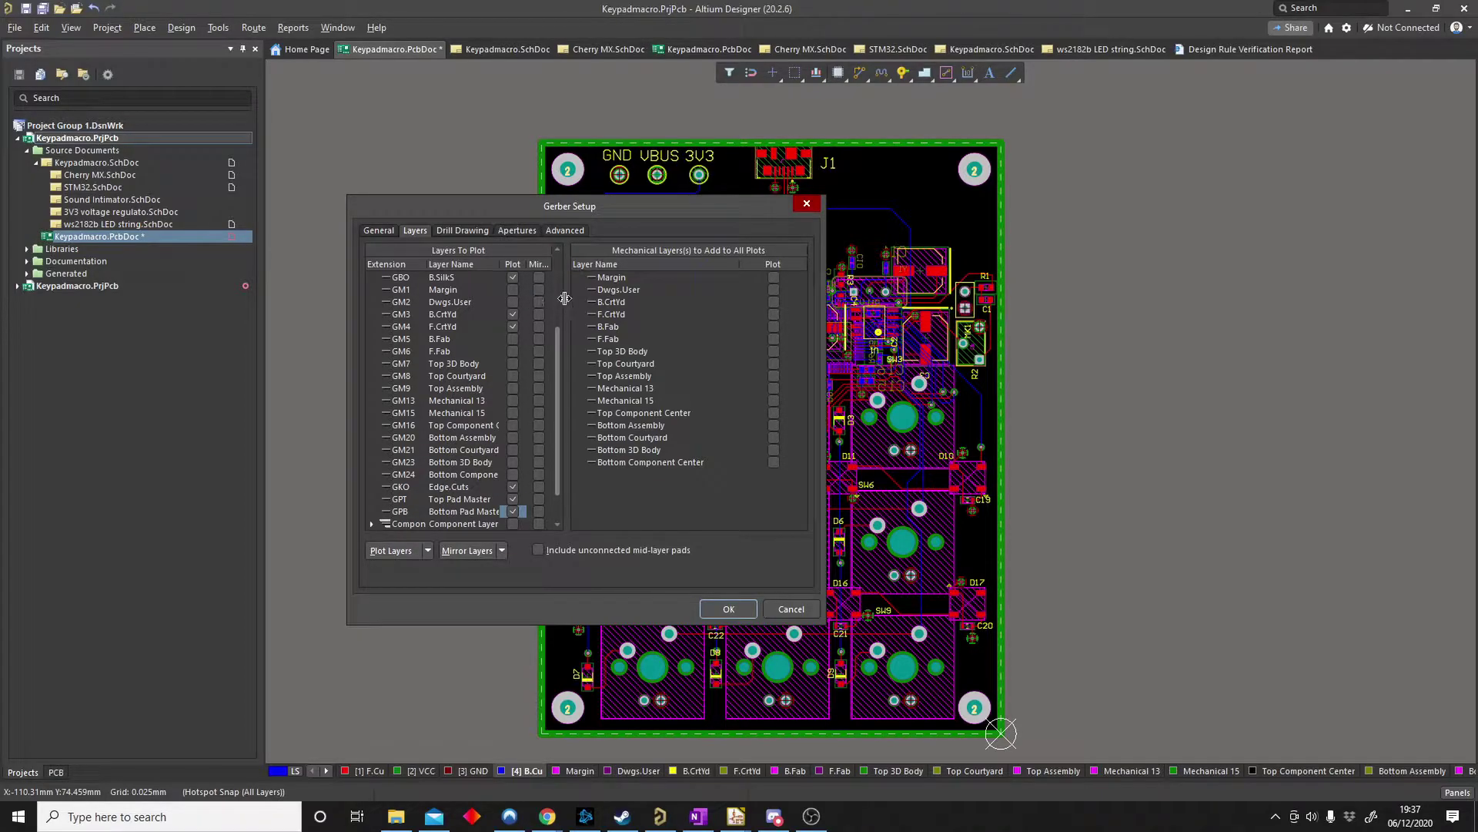
- Widen the list of layers to plot and add B.Fab, F.Fab and Bottom Assembly to the Gerber output
drag(565, 298, 659, 319)
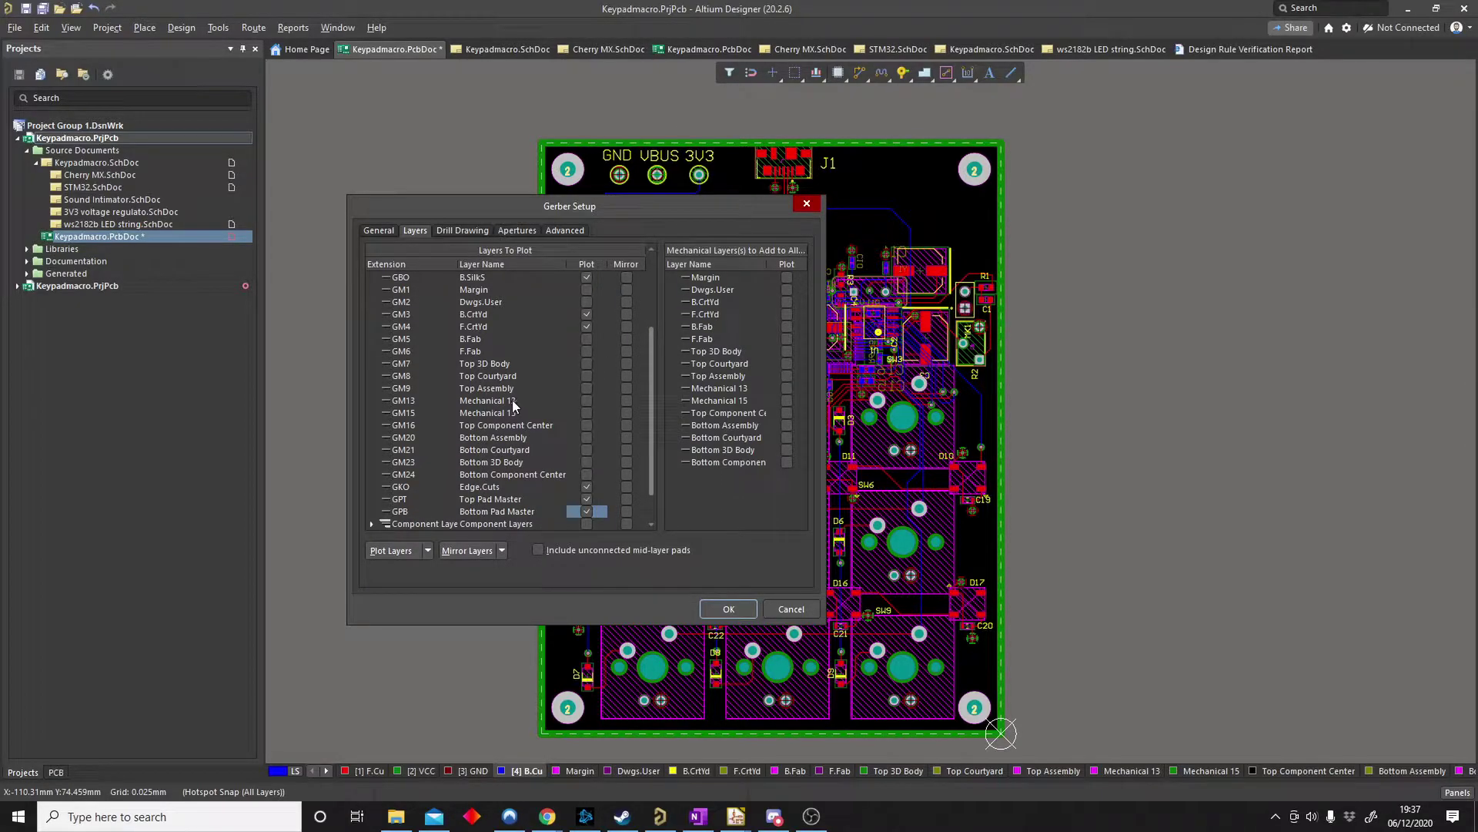
click(587, 339)
scroll(568, 352, up, 2)
scroll(537, 381, down, 3)
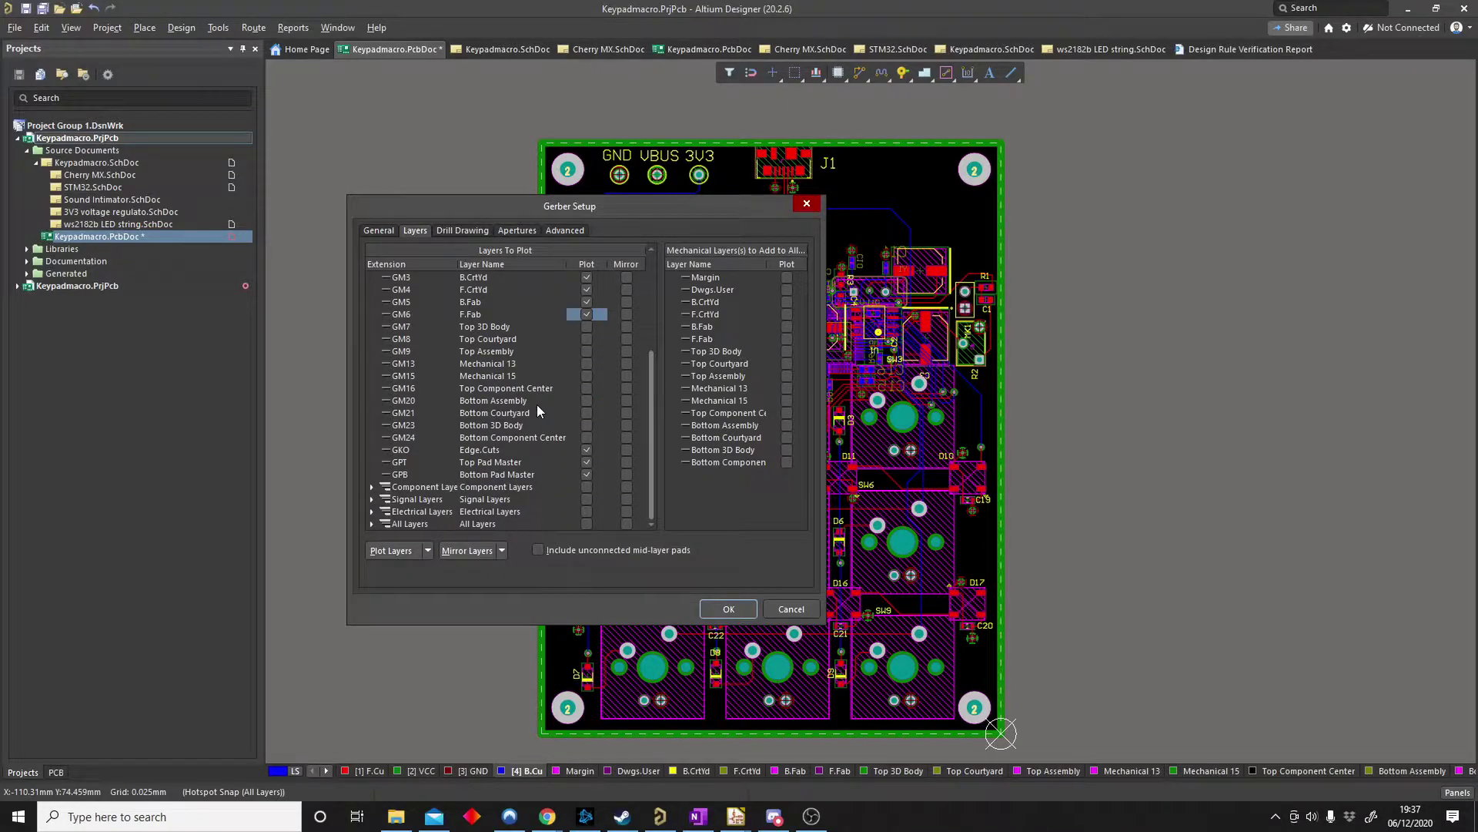
click(587, 400)
click(370, 500)
click(373, 476)
- Check the complete selection of layers to plot and generate the Gerber files
scroll(509, 358, up, 1)
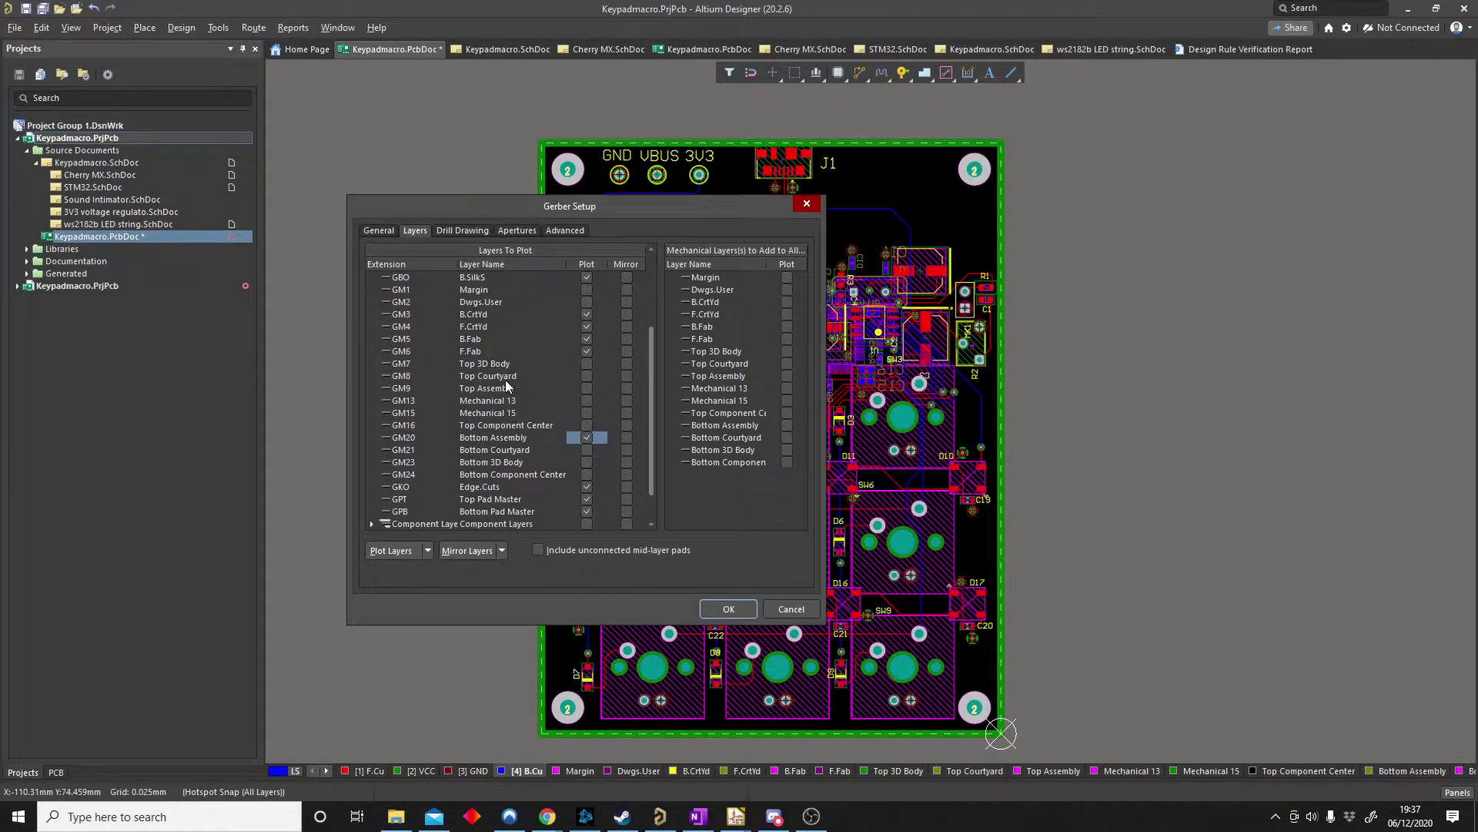
scroll(510, 391, up, 1)
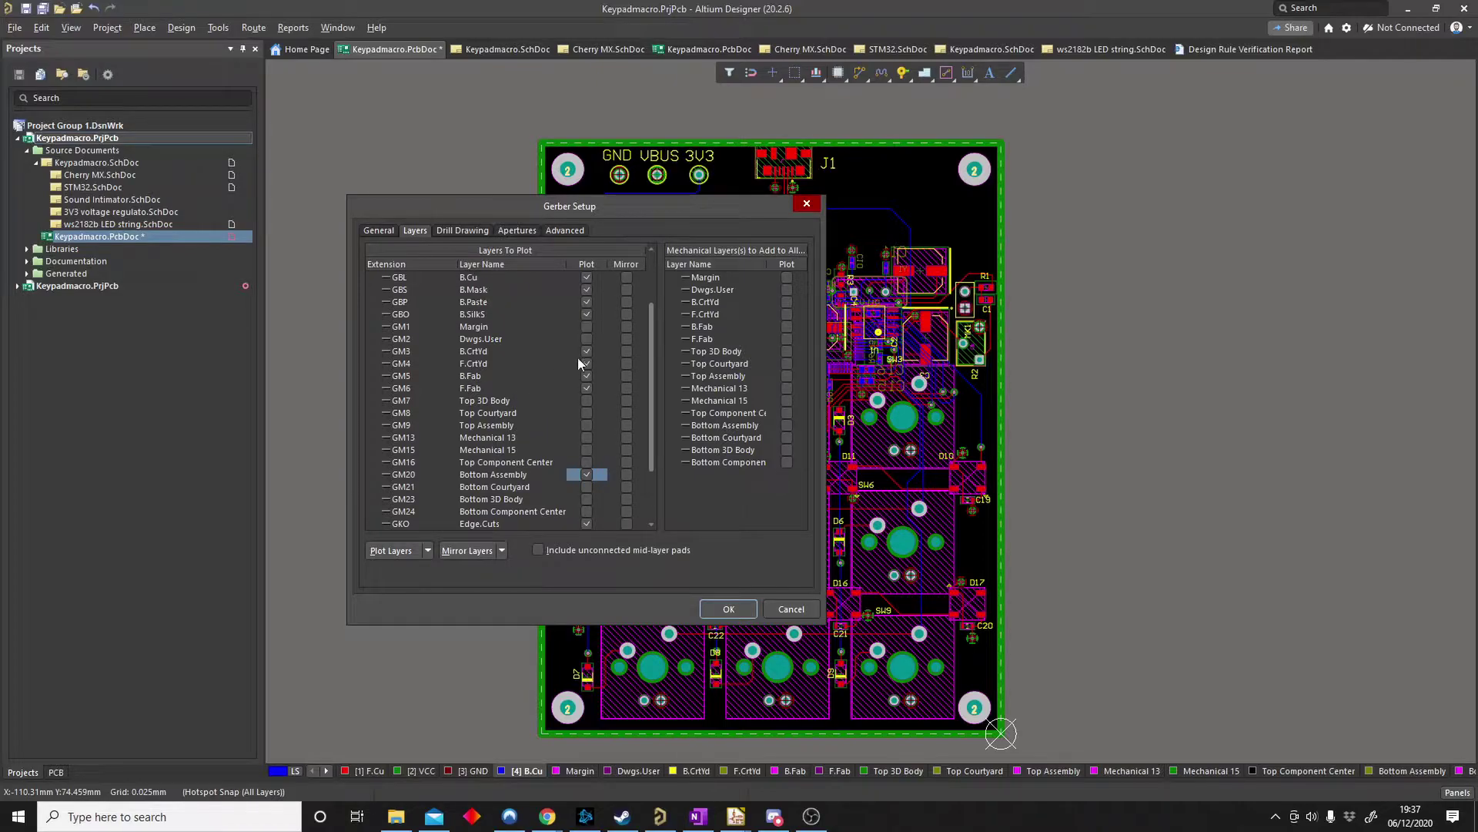
scroll(578, 364, up, 1)
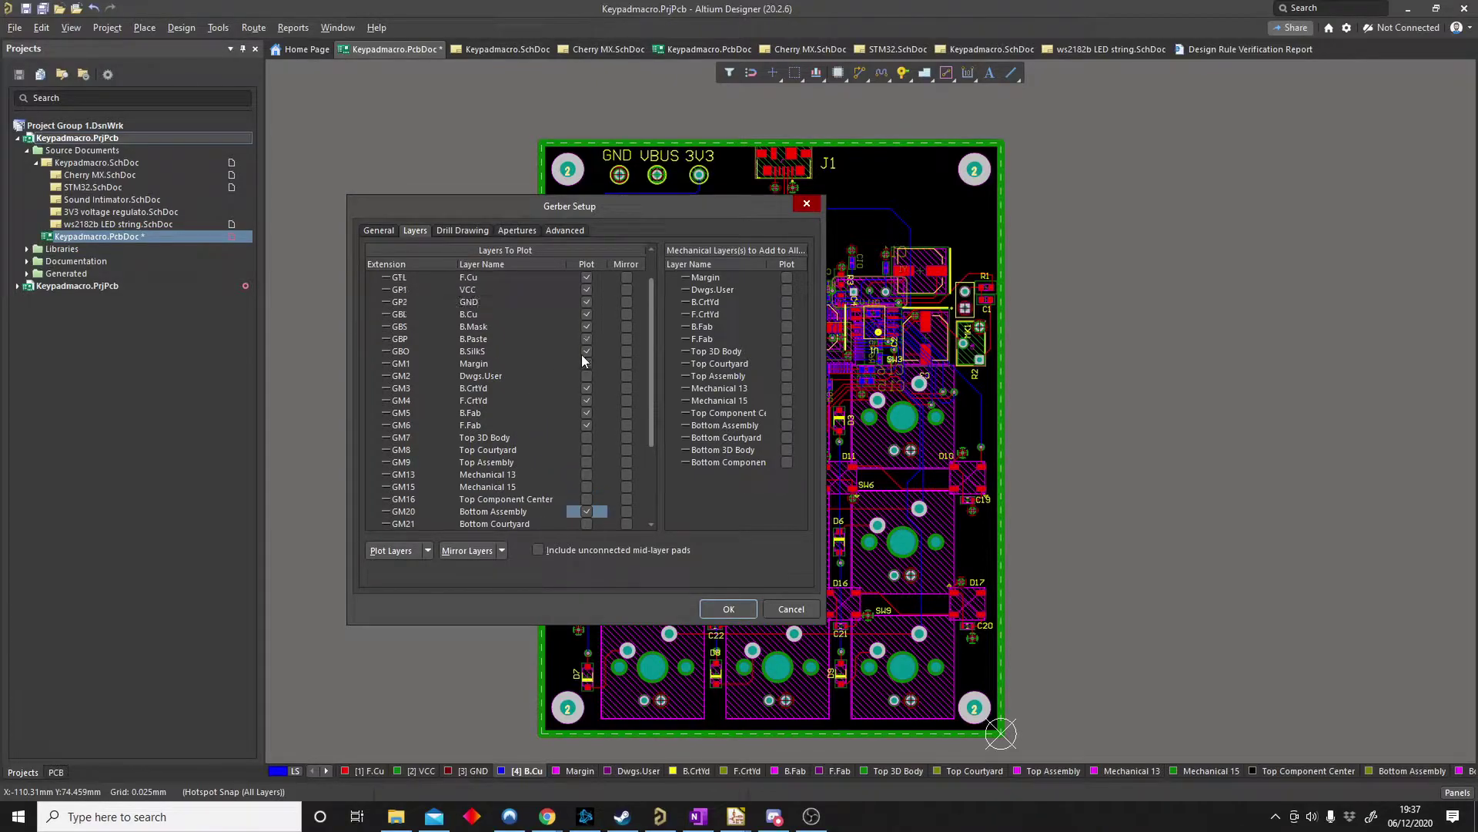
scroll(582, 355, up, 1)
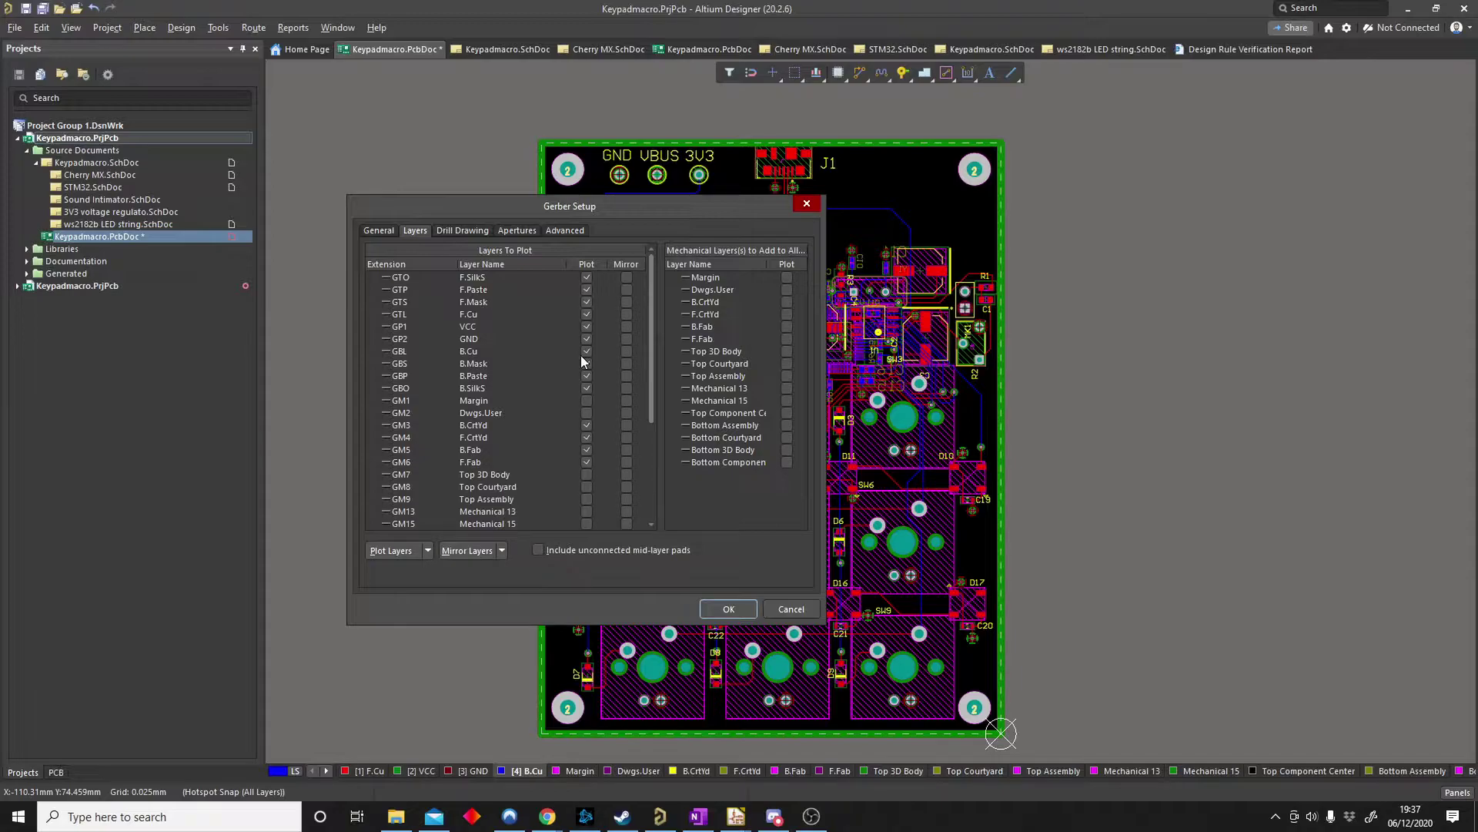
scroll(552, 431, down, 2)
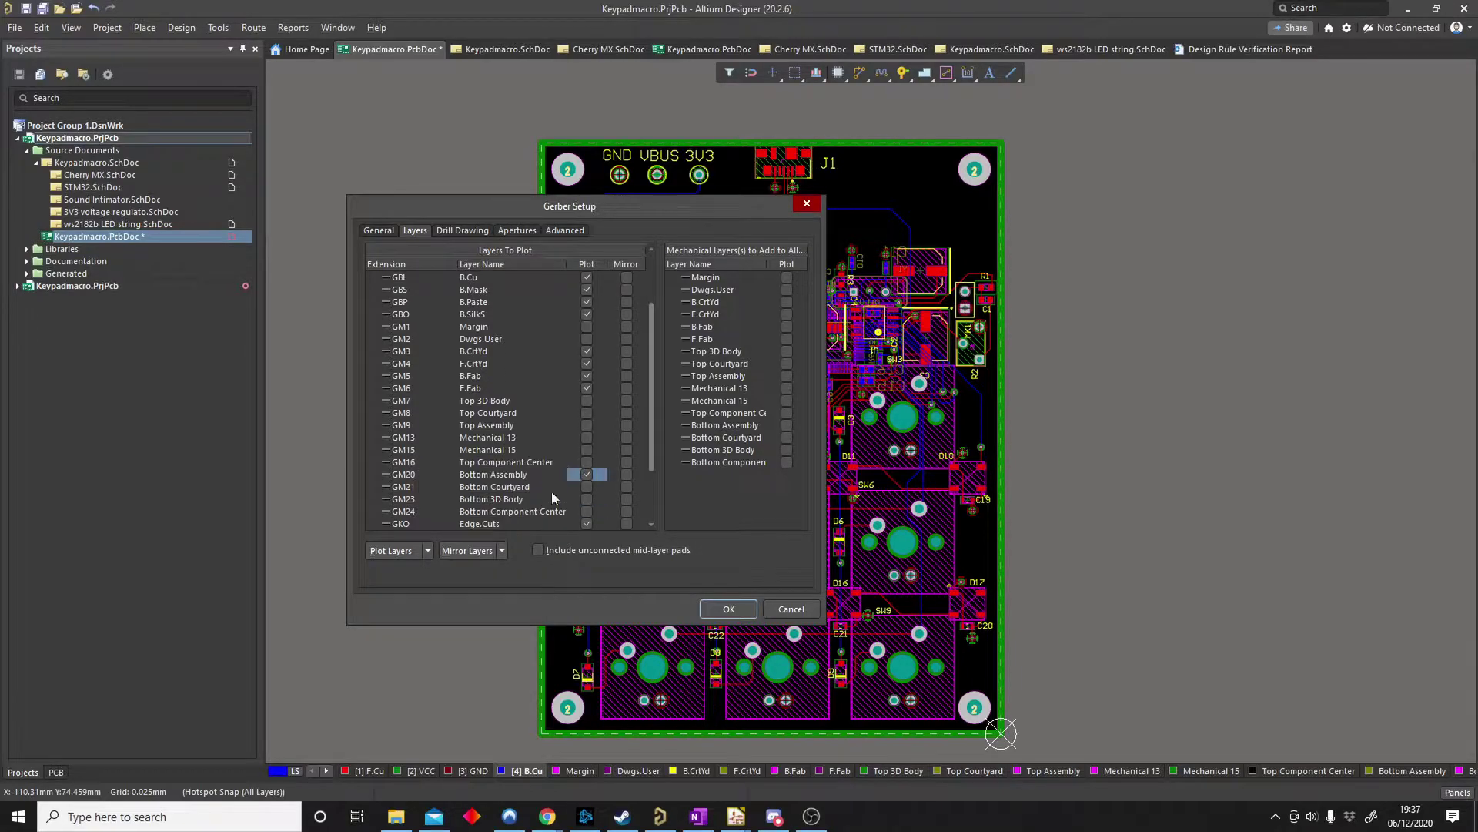
scroll(593, 456, down, 1)
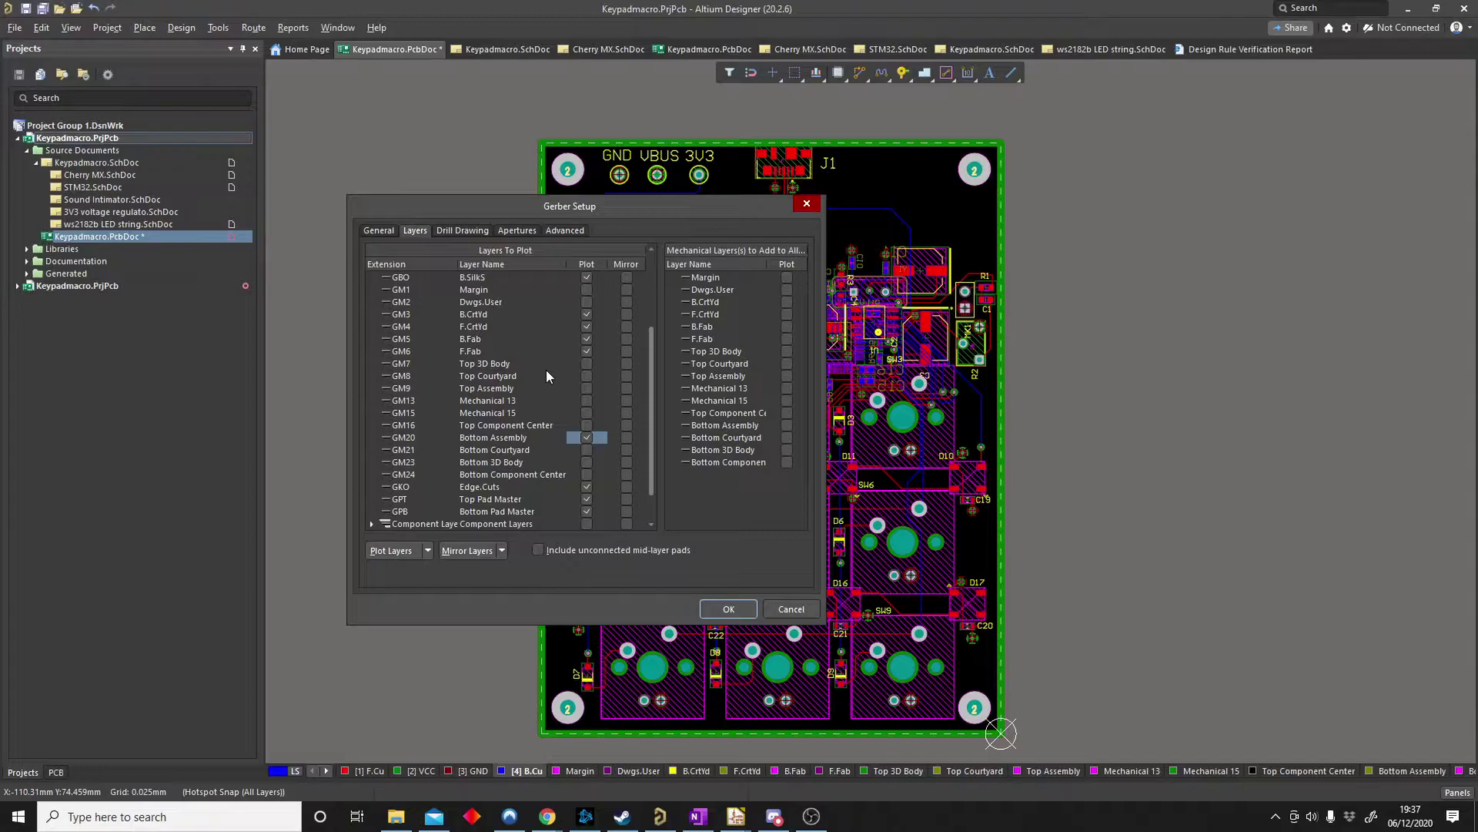
click(728, 610)
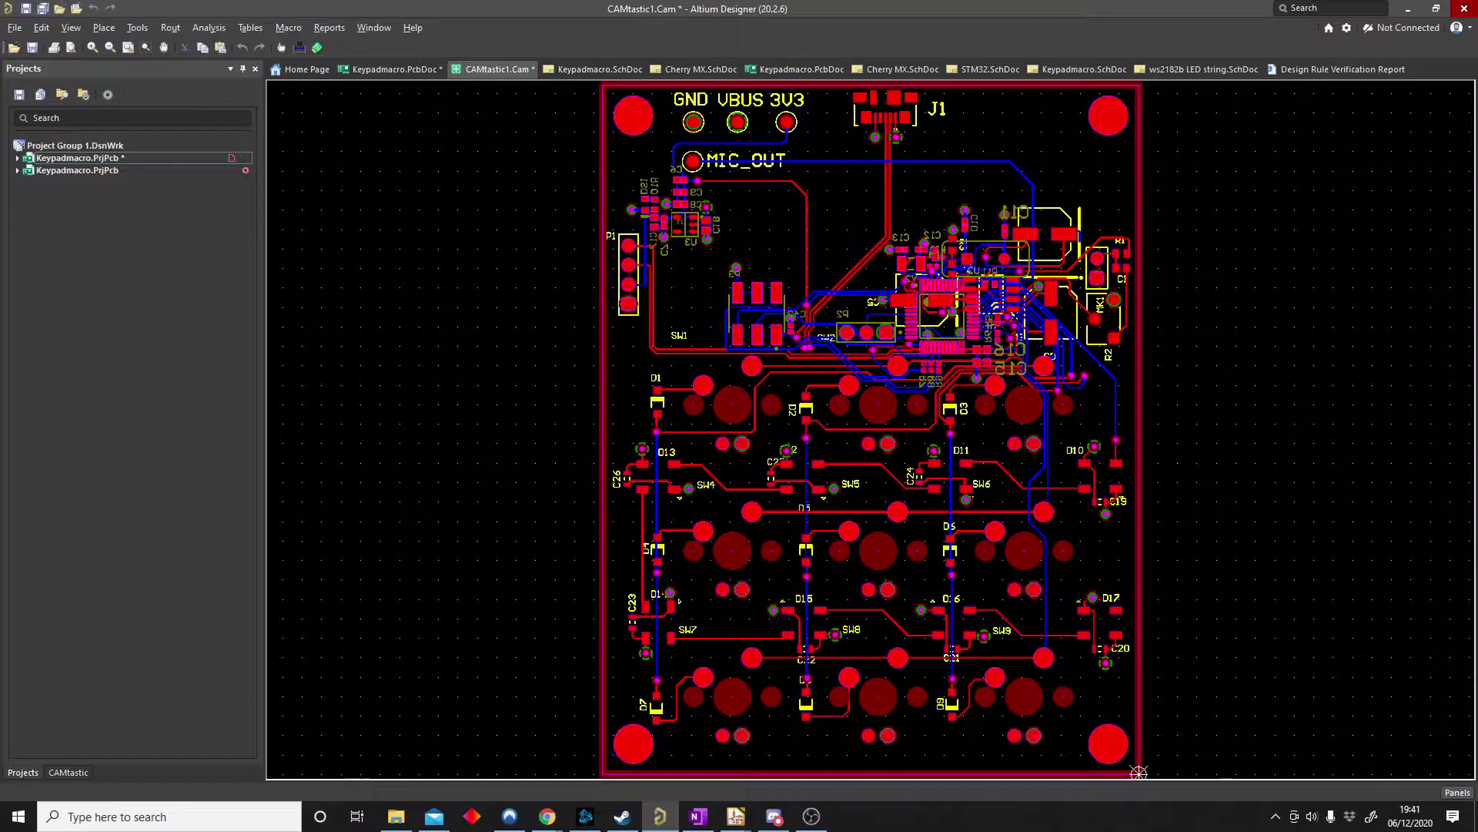
- Display the generated Gerber layers in the CAM editor's layer list and make keypadmacro.gto the current layer
click(67, 771)
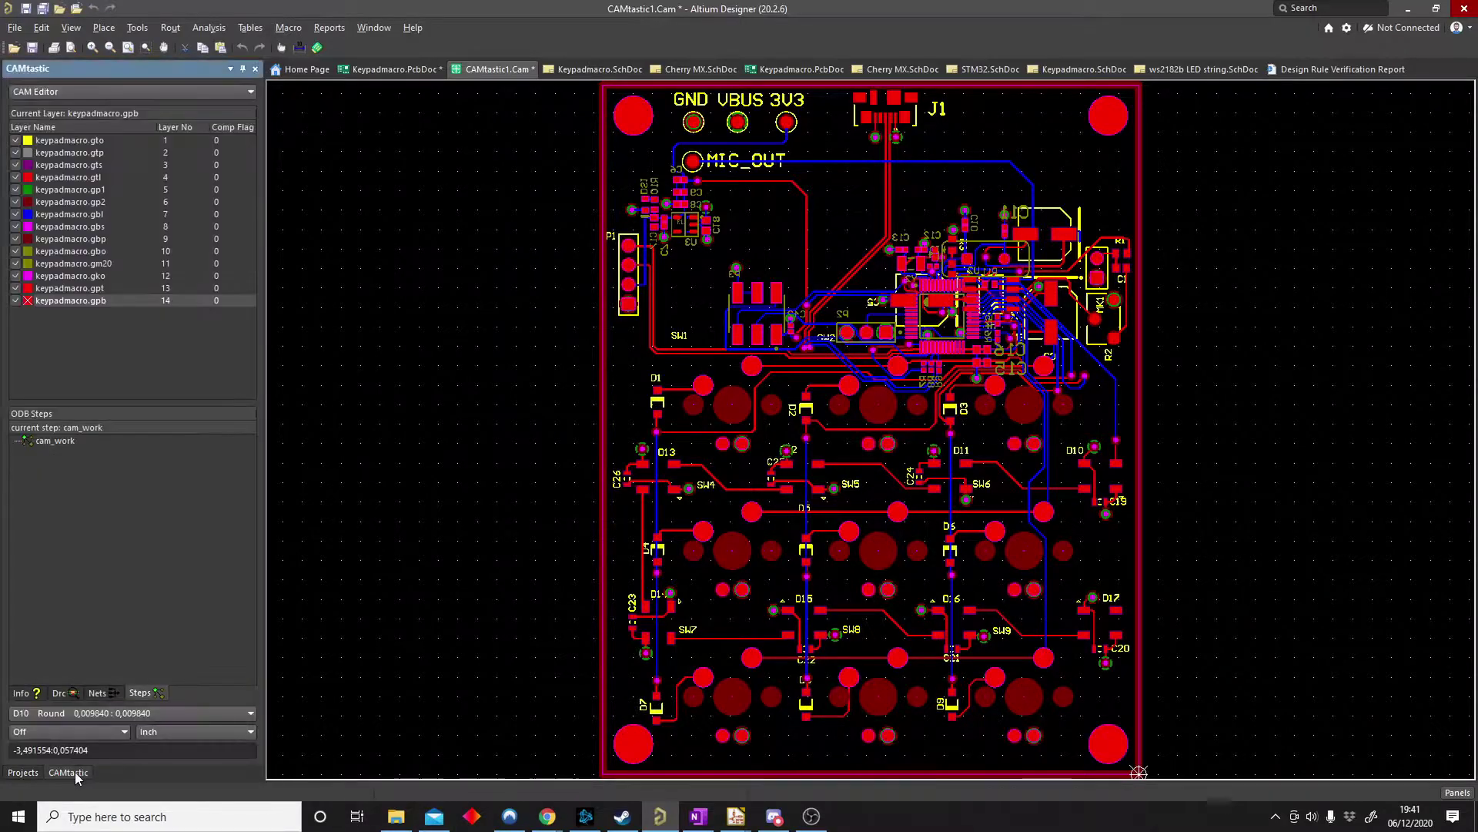
click(37, 141)
right_click(54, 147)
click(93, 198)
right_drag(394, 276, 336, 239)
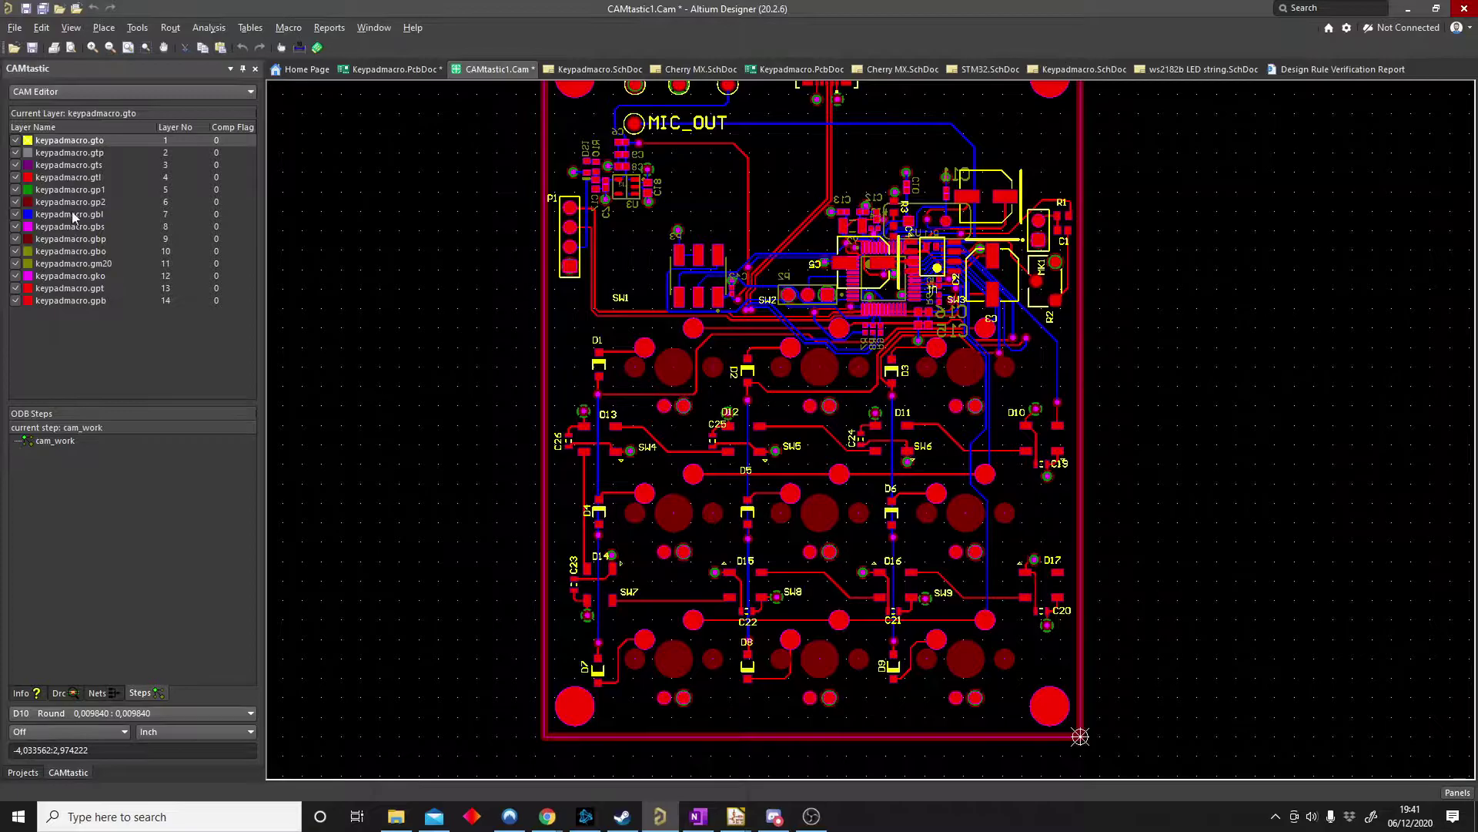
- Make keypadmacro.gts and keypadmacro.gm20 the current layer in turn, hide keypadmacro.gpb and inspect the upper board area
right_click(79, 164)
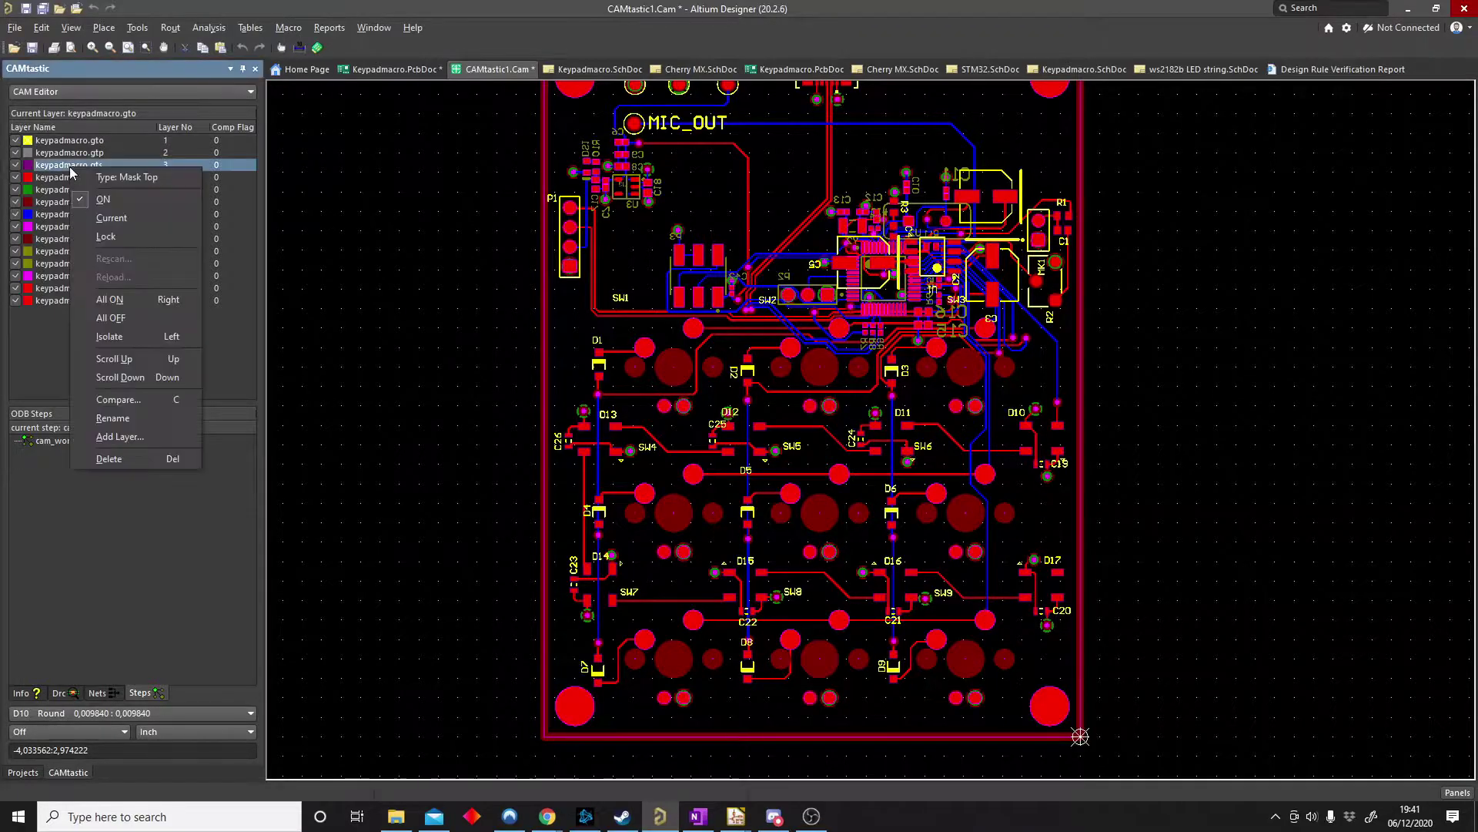
click(93, 217)
scroll(934, 357, up, 2)
right_drag(646, 384, 644, 356)
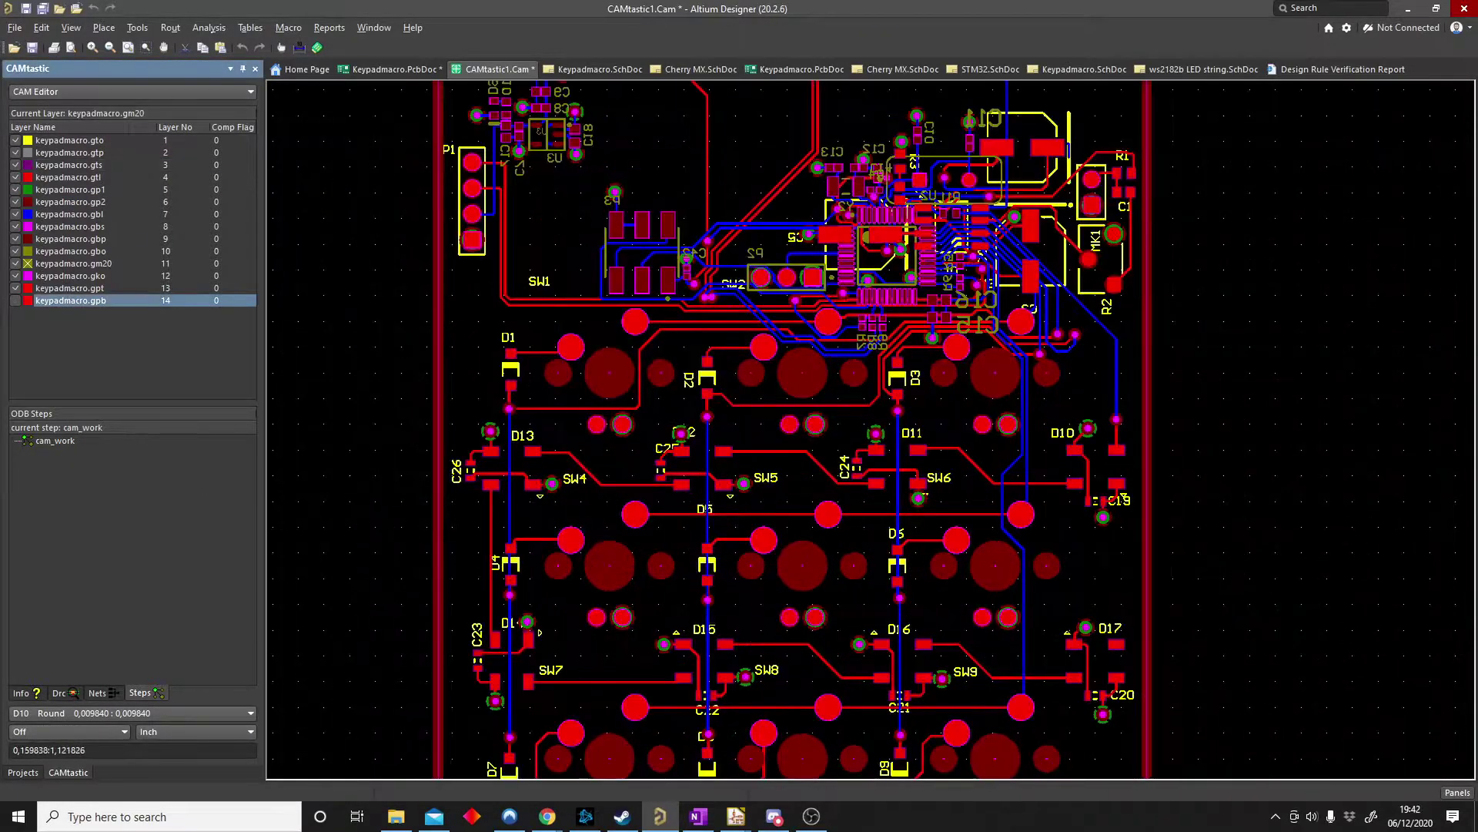
scroll(793, 431, up, 3)
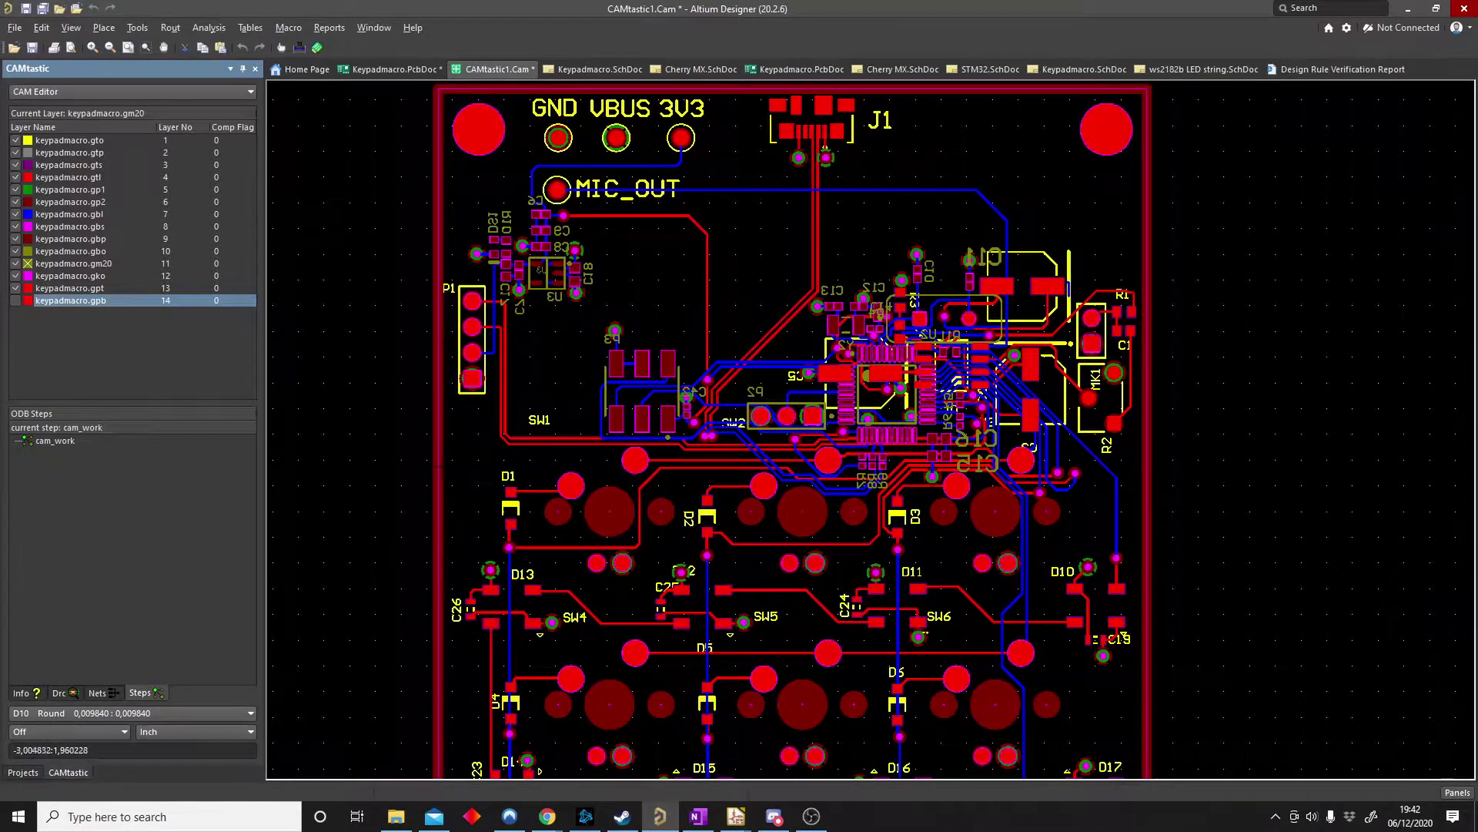
- Return from the CAM output to the first project's Keypadmacro.PcbDoc board document
click(23, 773)
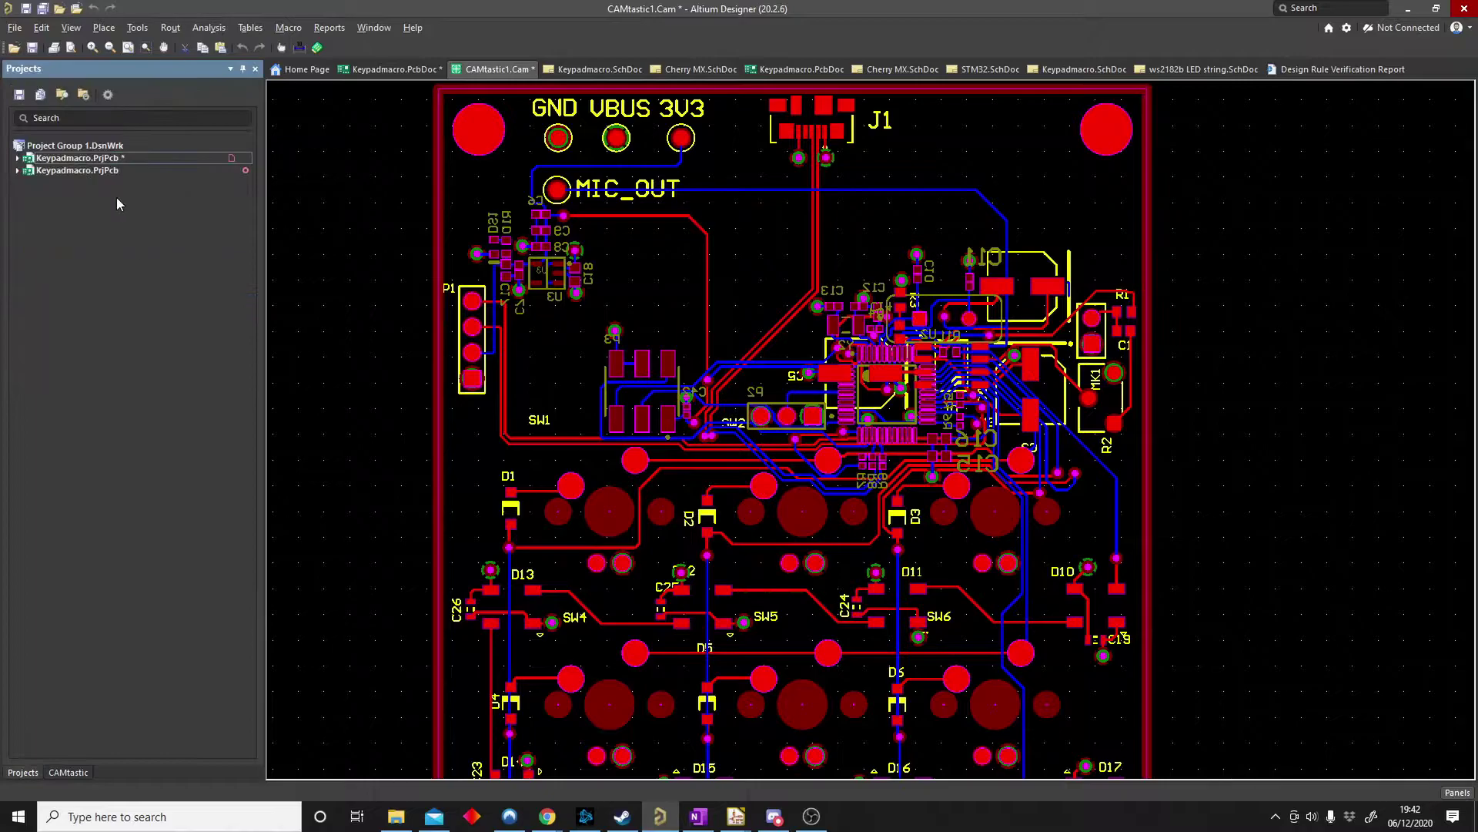
click(18, 157)
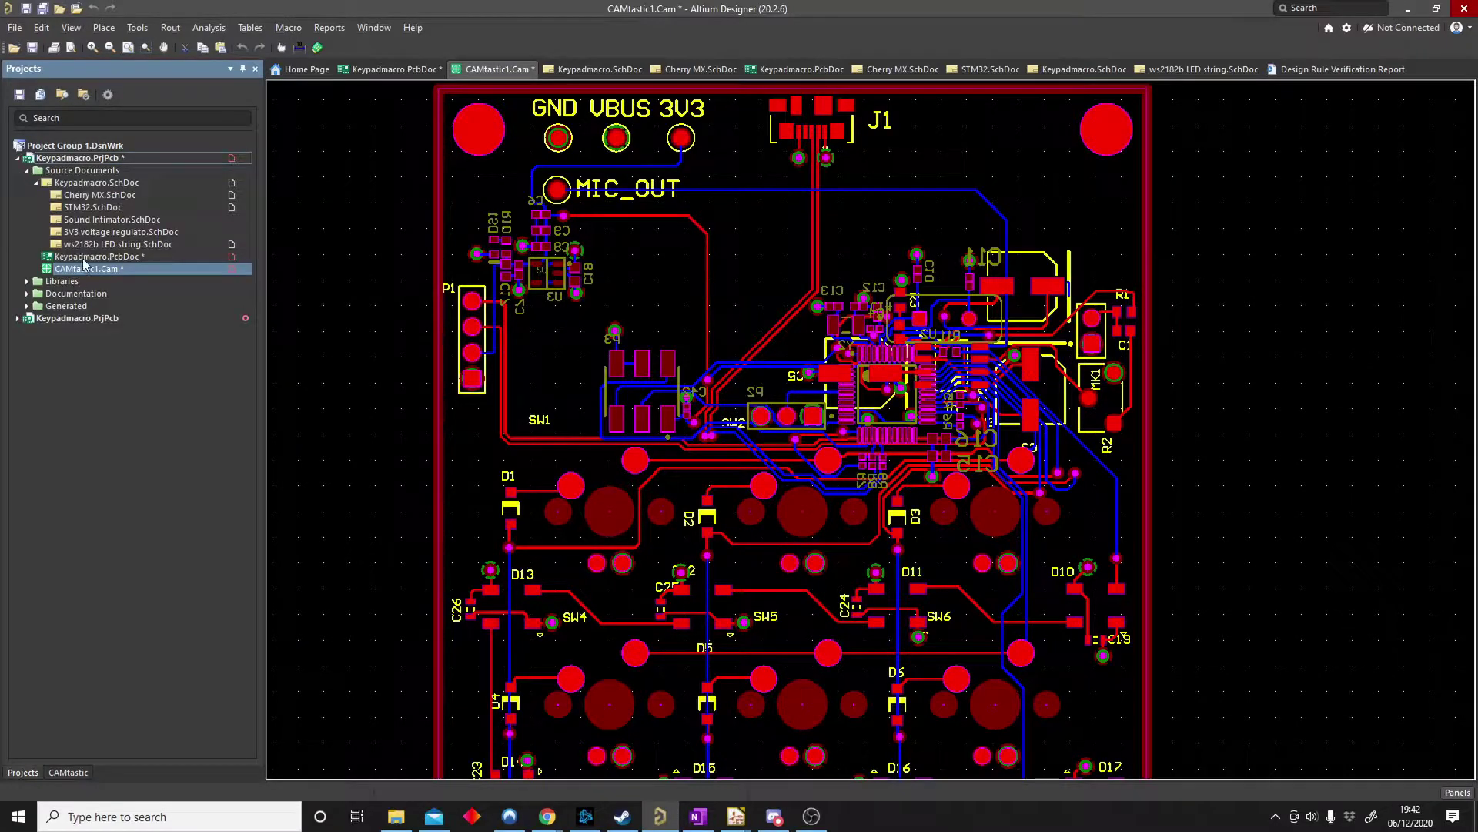
double_click(82, 257)
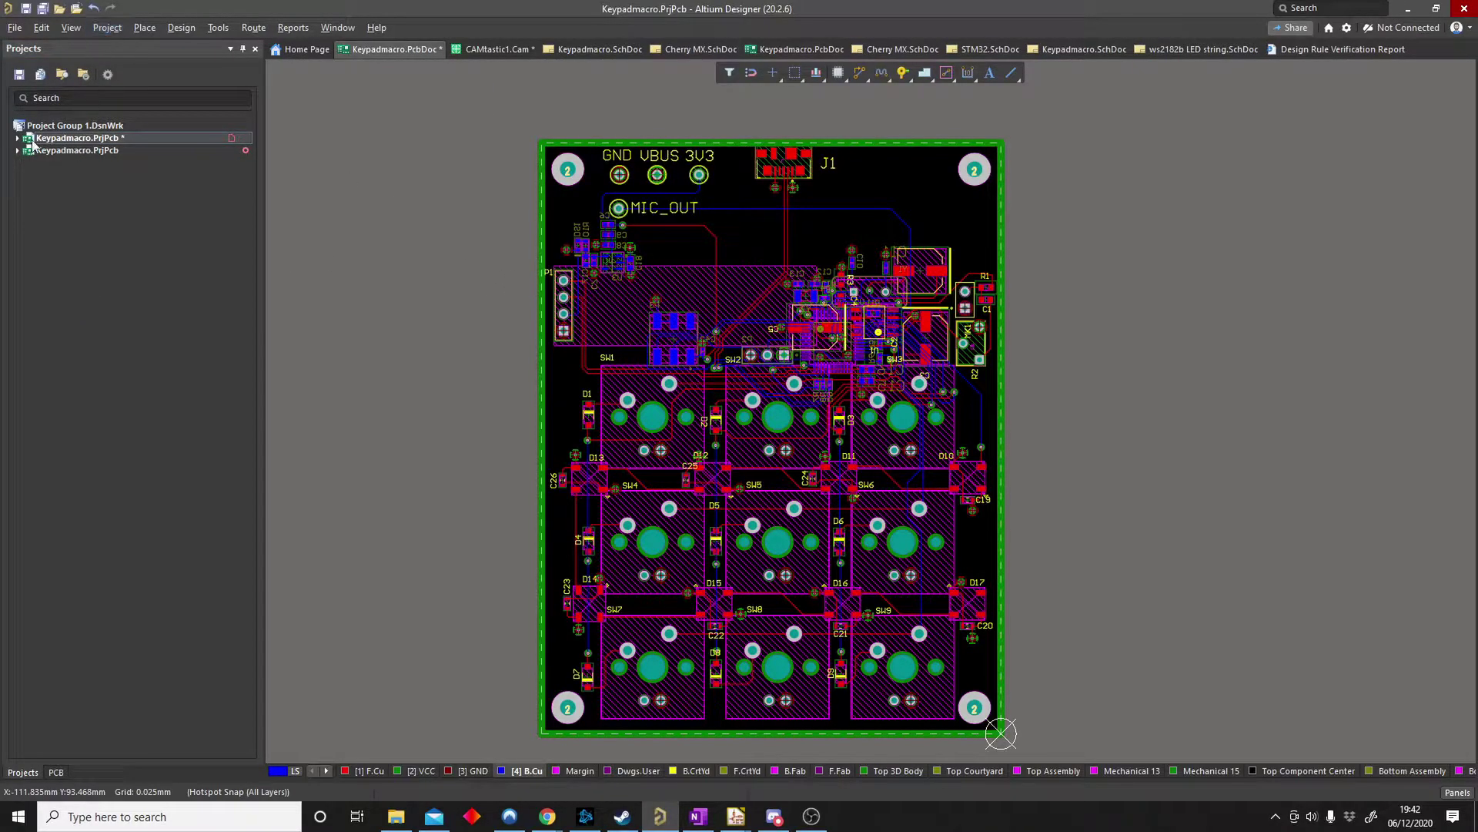
- Generate the board's NC drill files in inches with 2:5 format, suppressed trailing zeroes and coordinates referenced to the relative origin
click(15, 27)
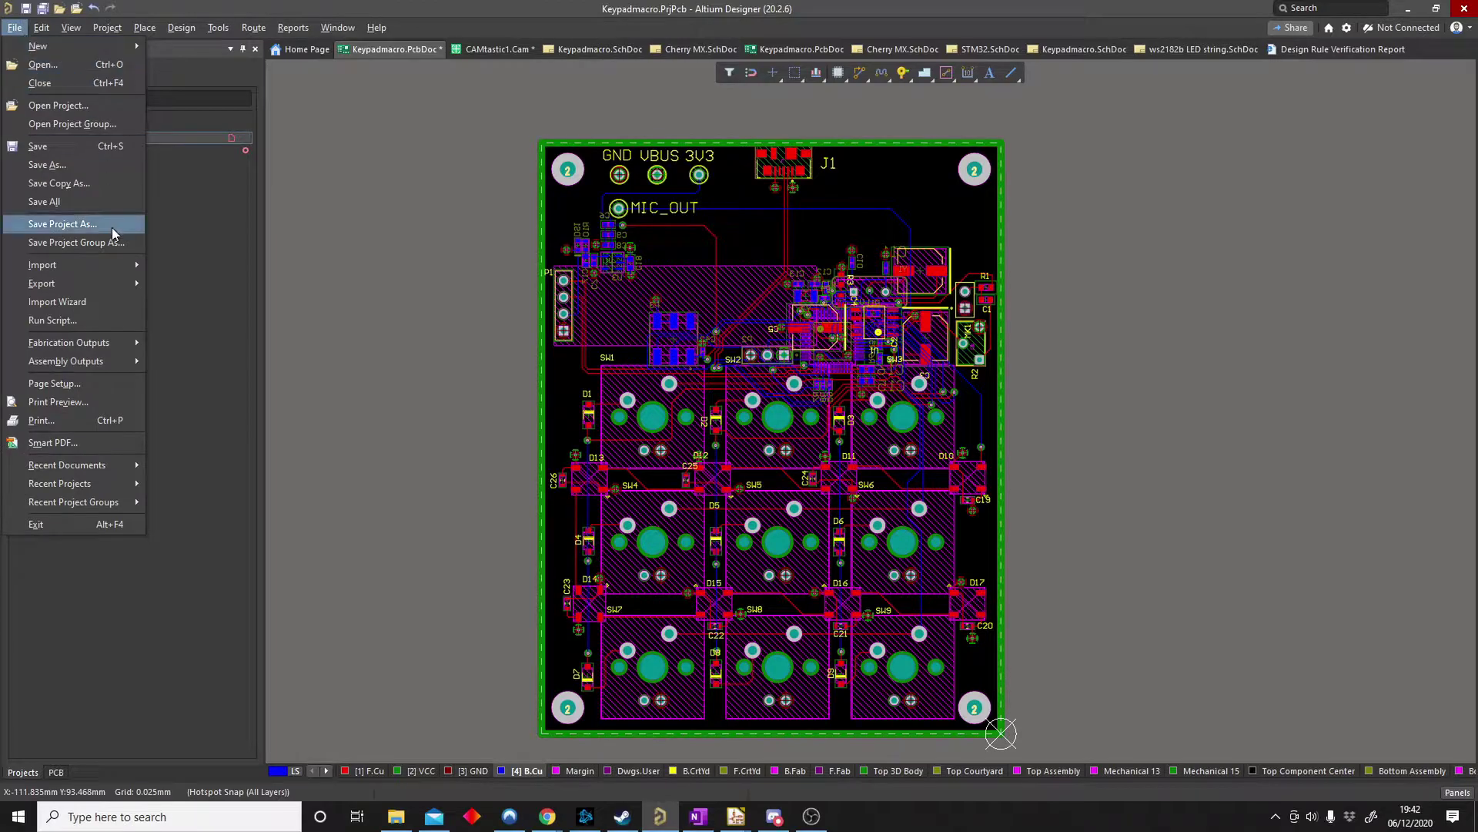
mouse_move(121, 343)
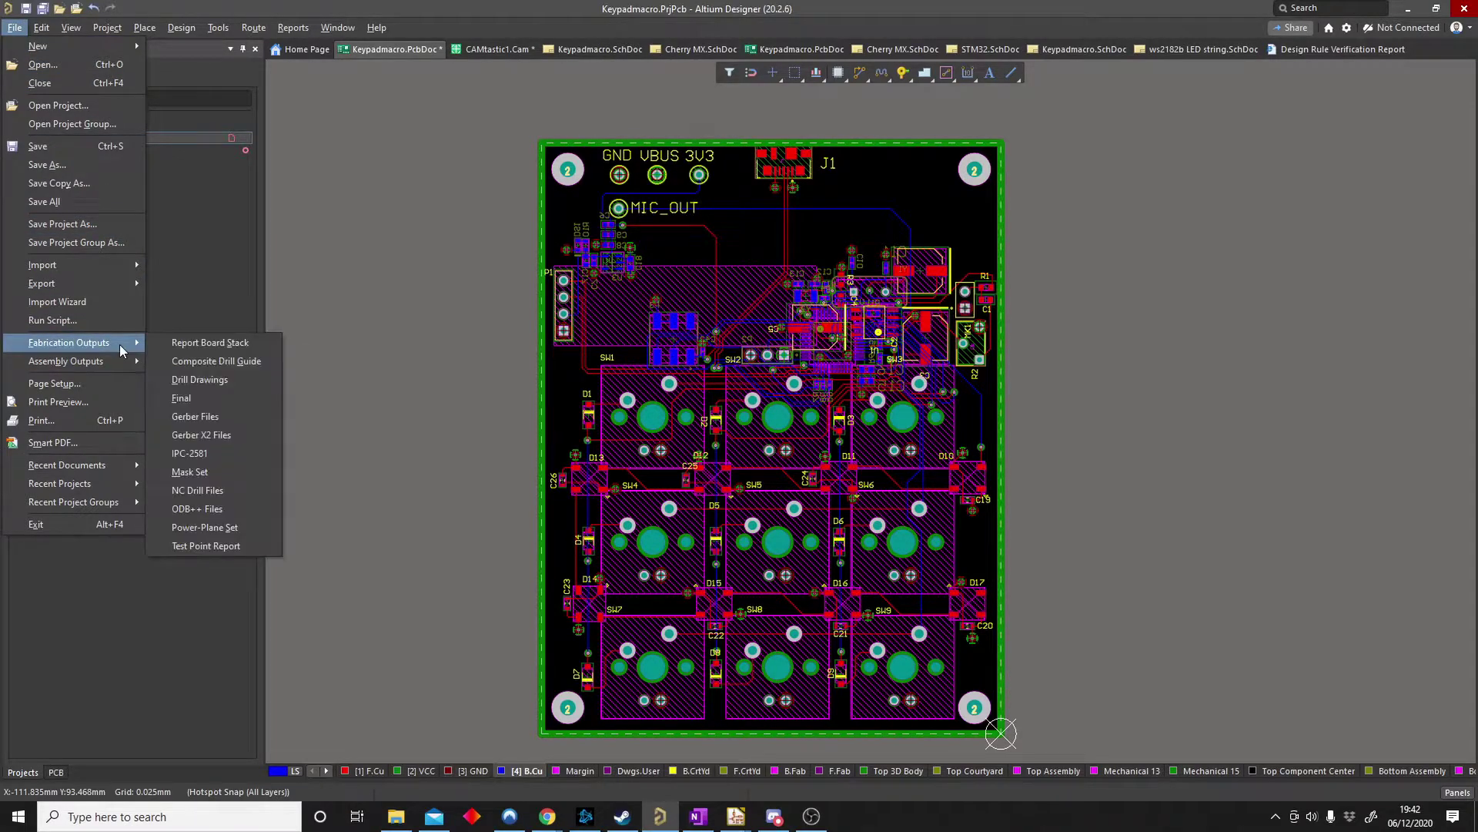
click(198, 490)
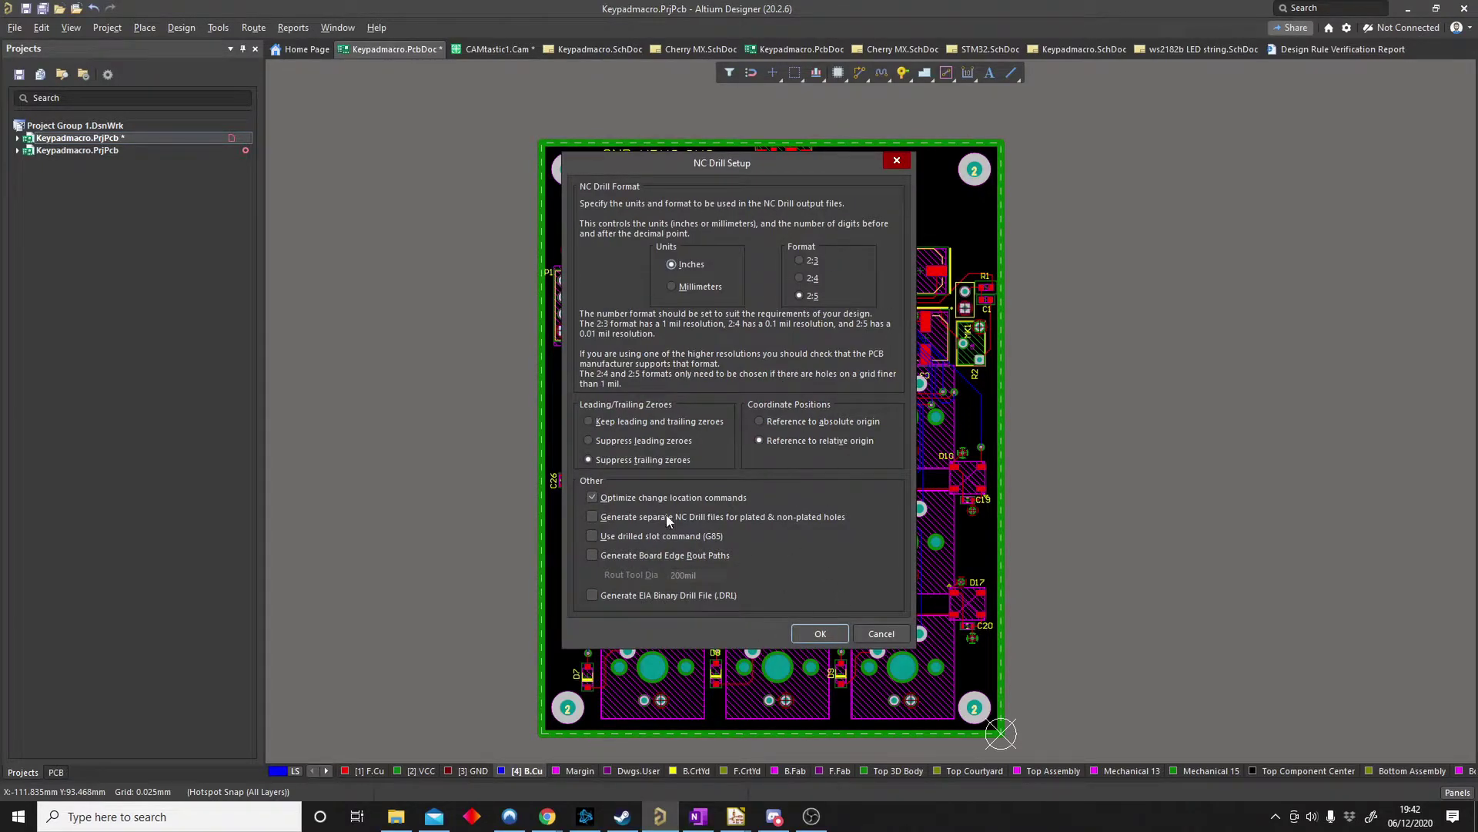
click(821, 633)
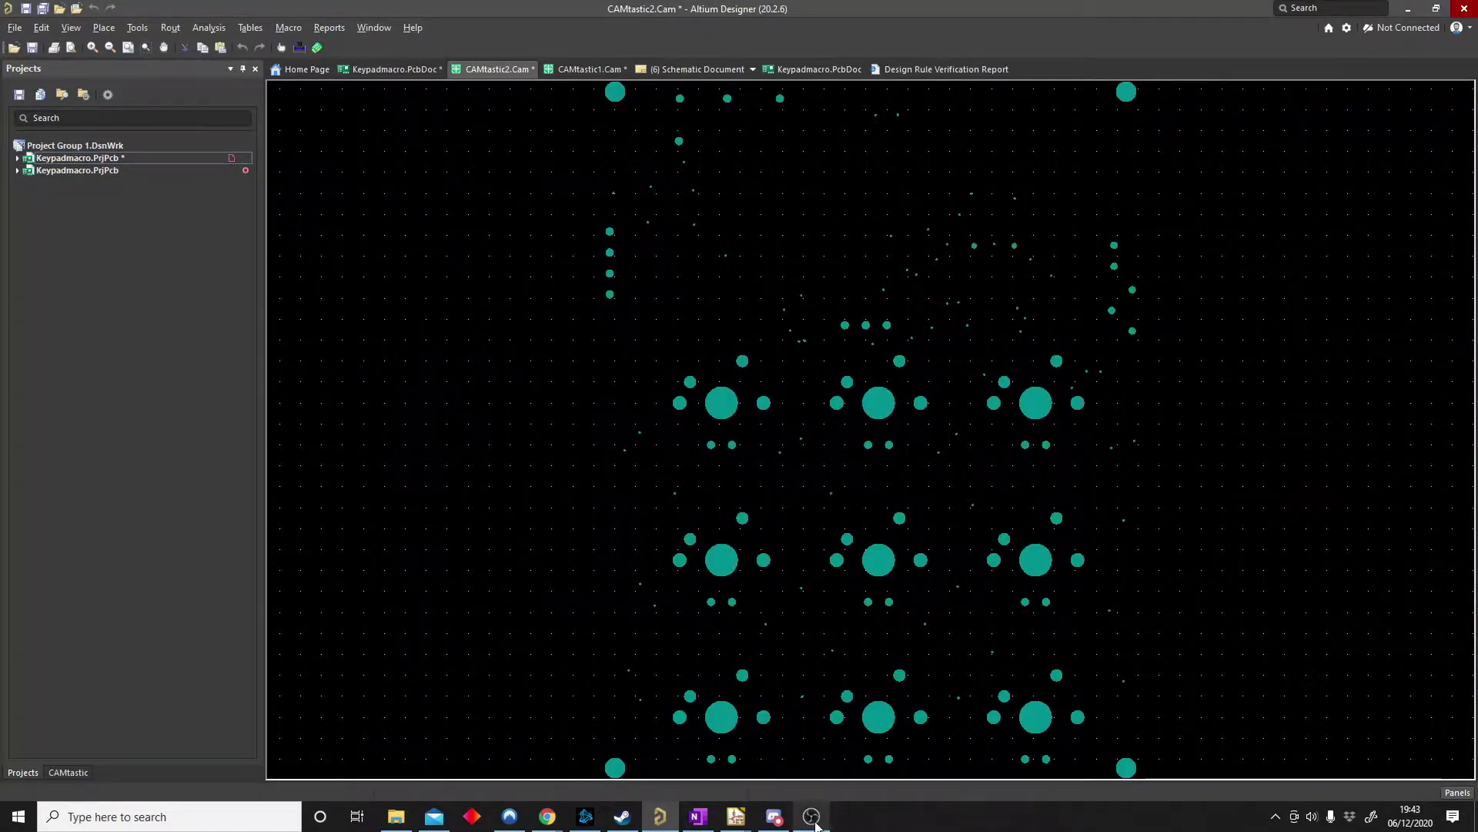
- Switch to File Explorer, open the Project Outputs for Keypadmacro folder and sort its files by modification date
mouse_move(813, 821)
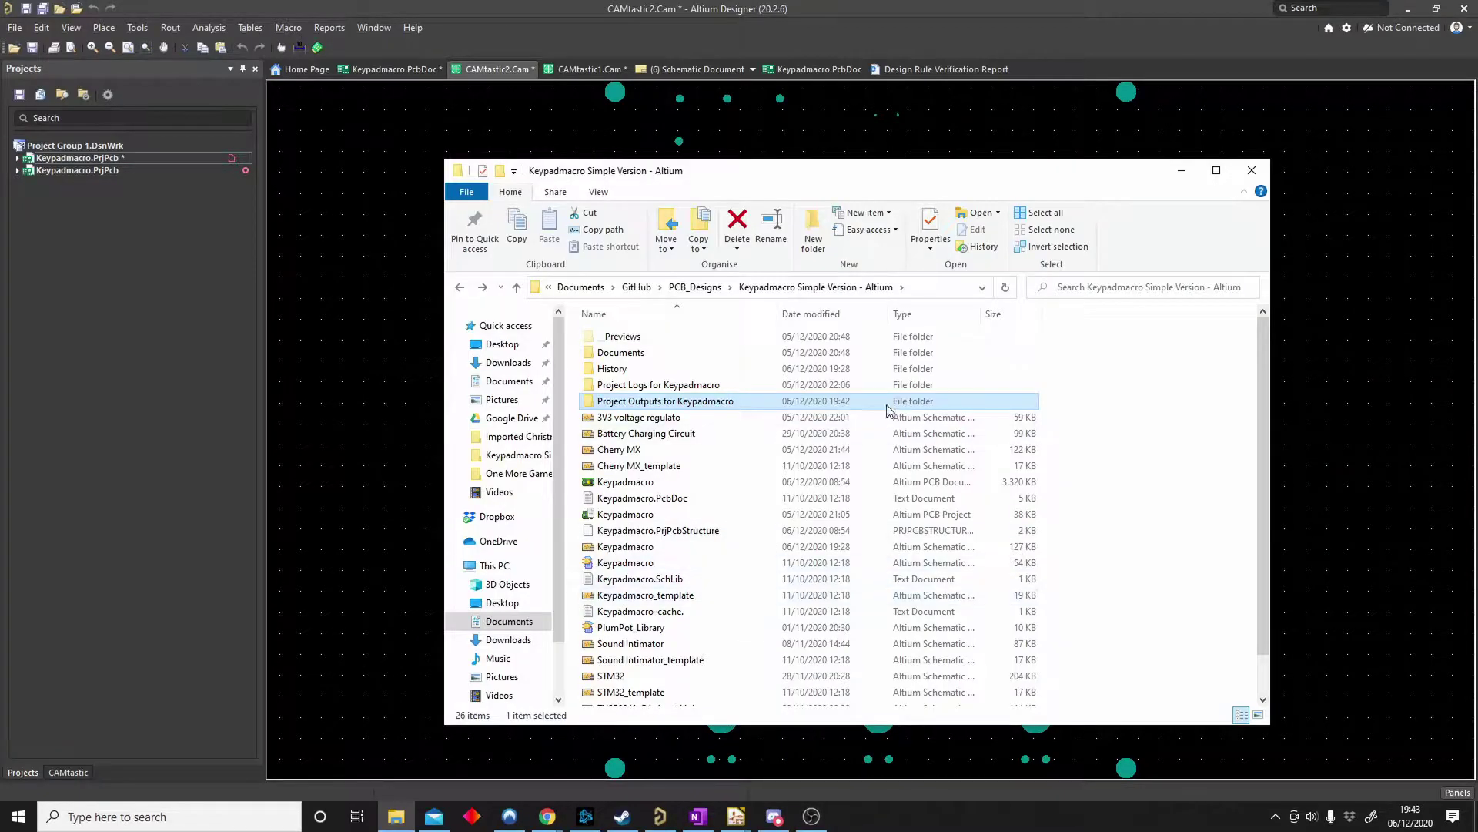
double_click(645, 401)
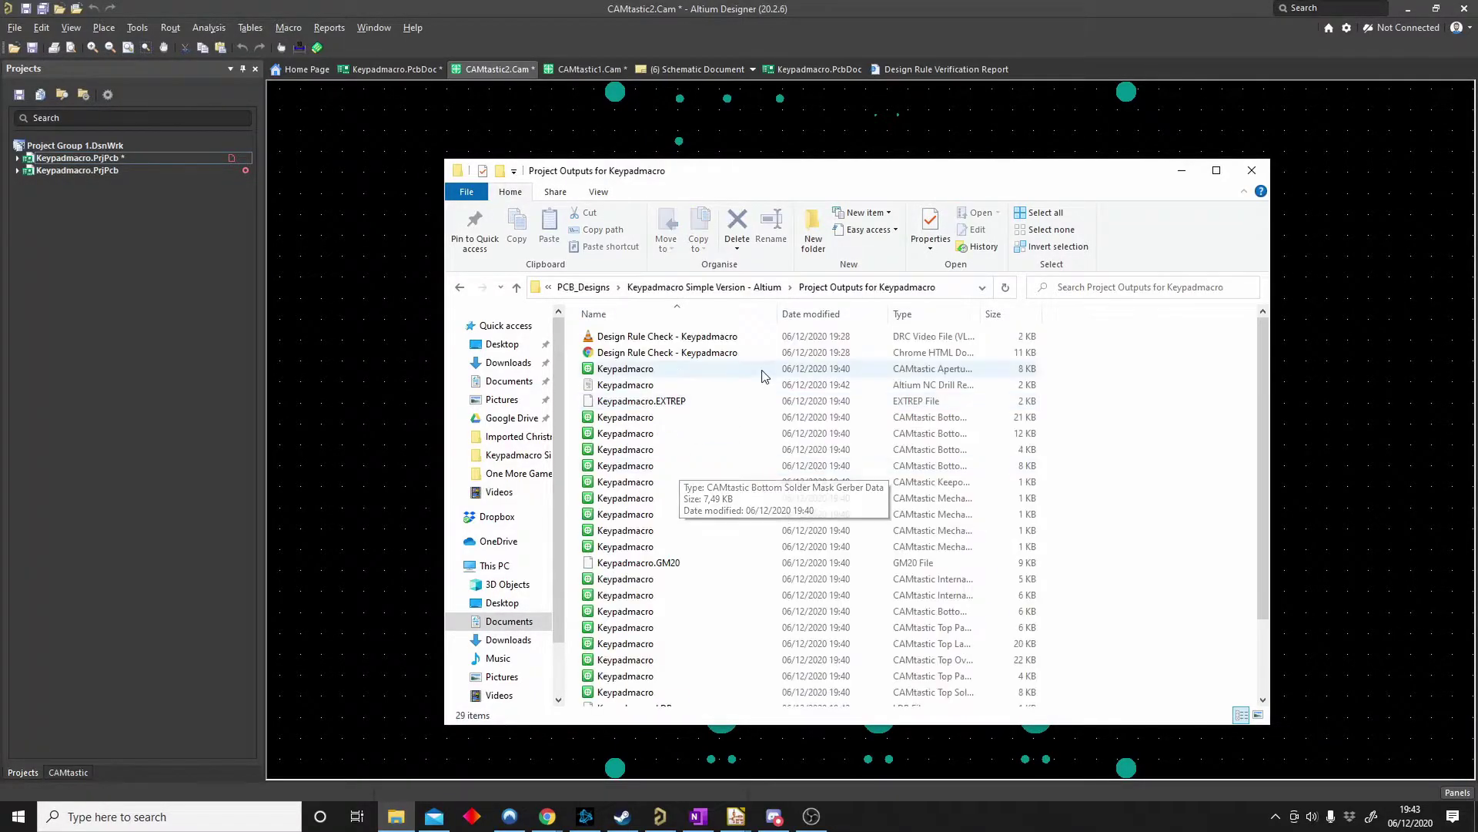
click(804, 314)
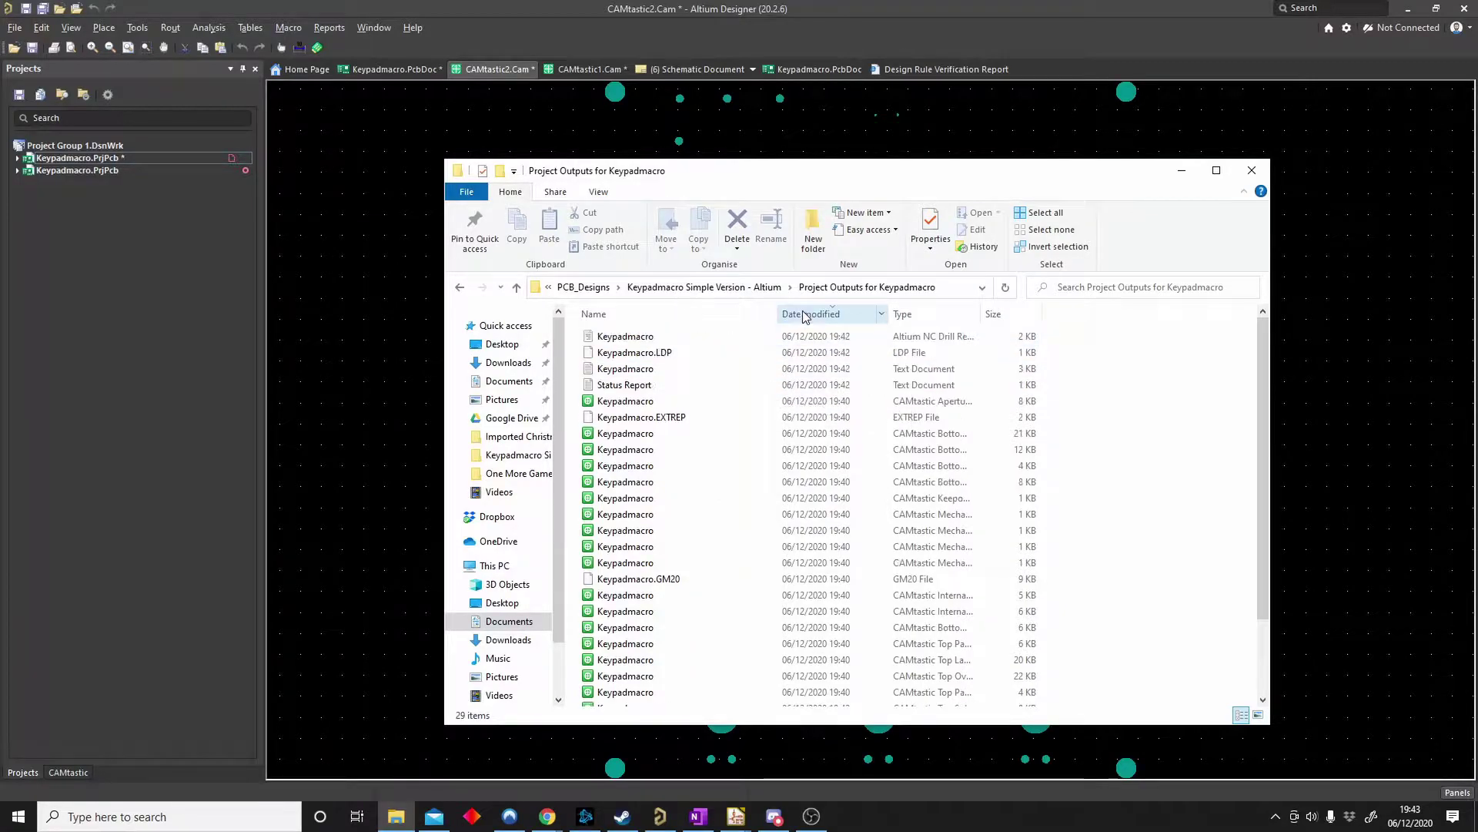
- Compress all the output files except the two Design Rule Check reports into a zip archive
click(758, 336)
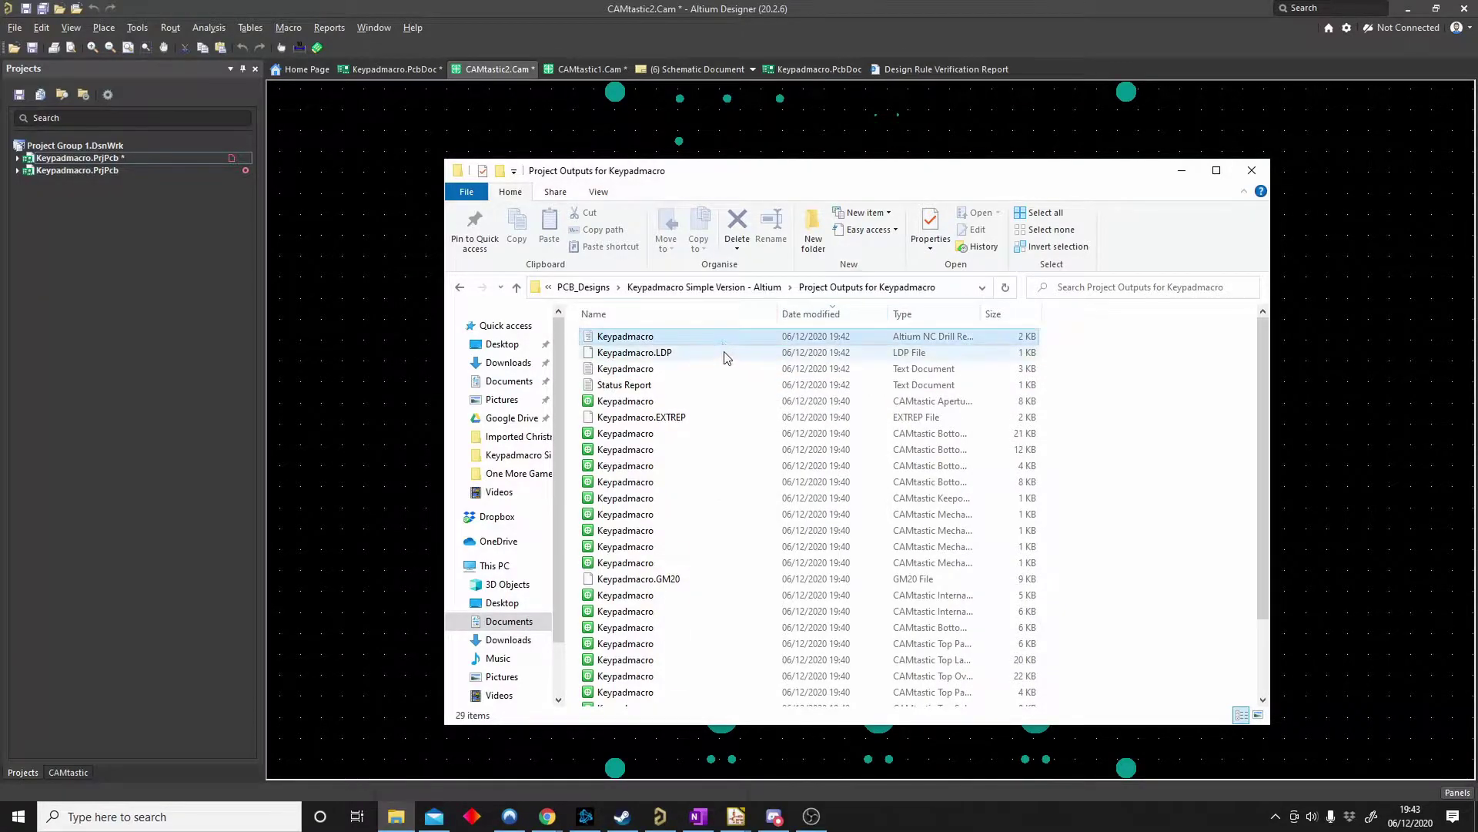
scroll(709, 501, down, 2)
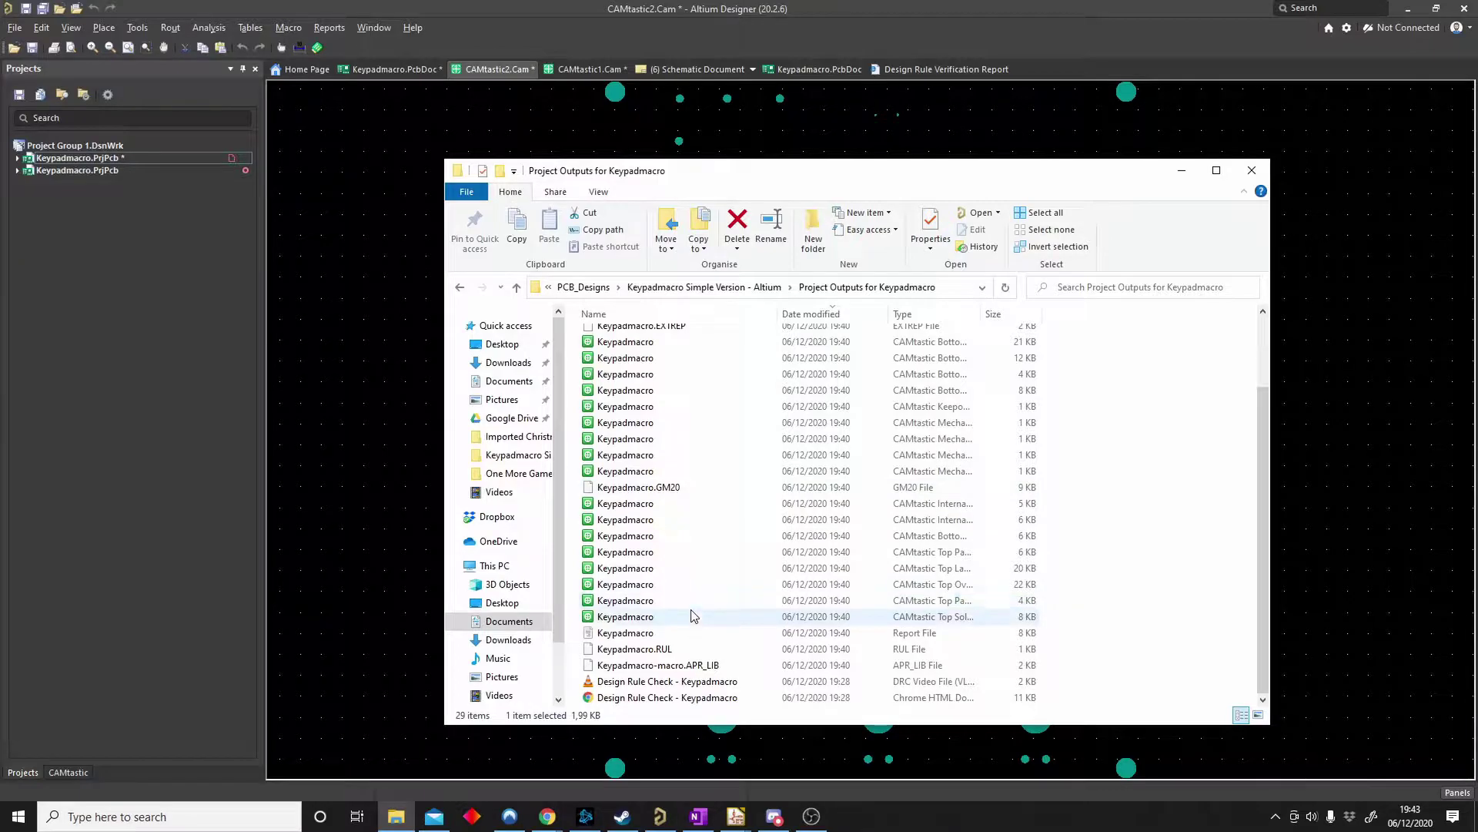
shift+click(685, 664)
scroll(685, 566, up, 2)
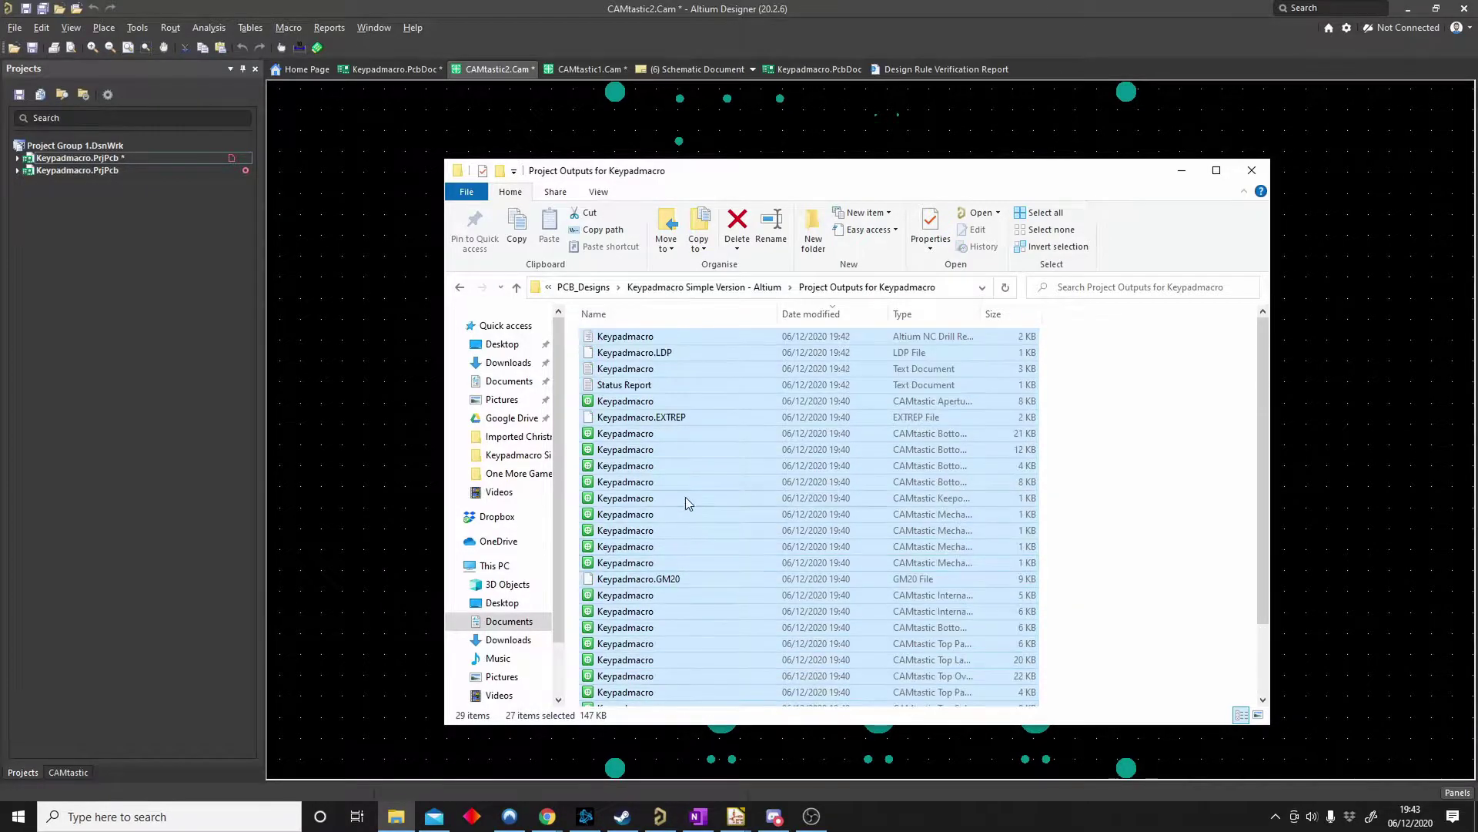
right_click(685, 496)
mouse_move(625, 668)
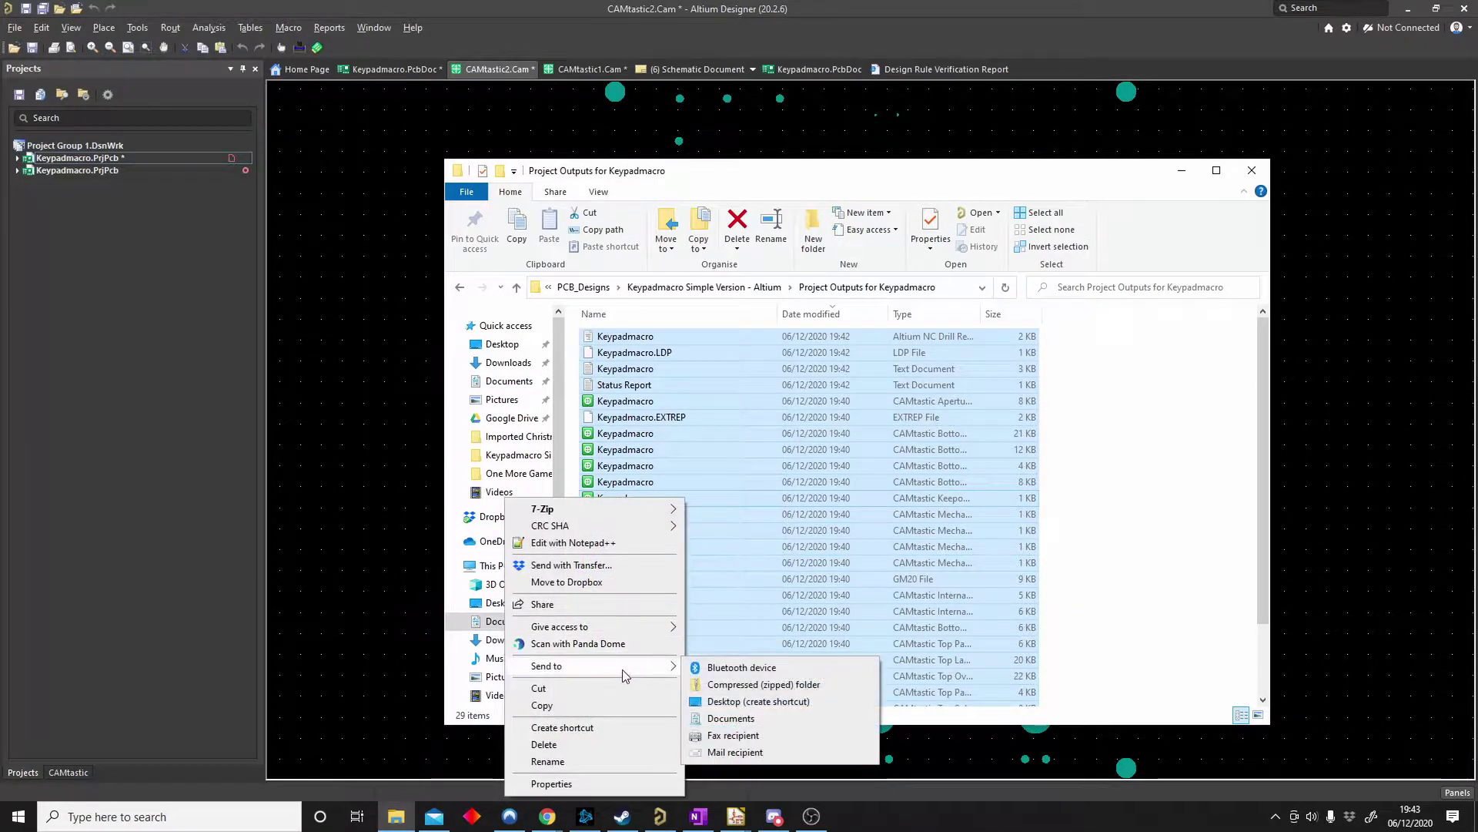
click(762, 684)
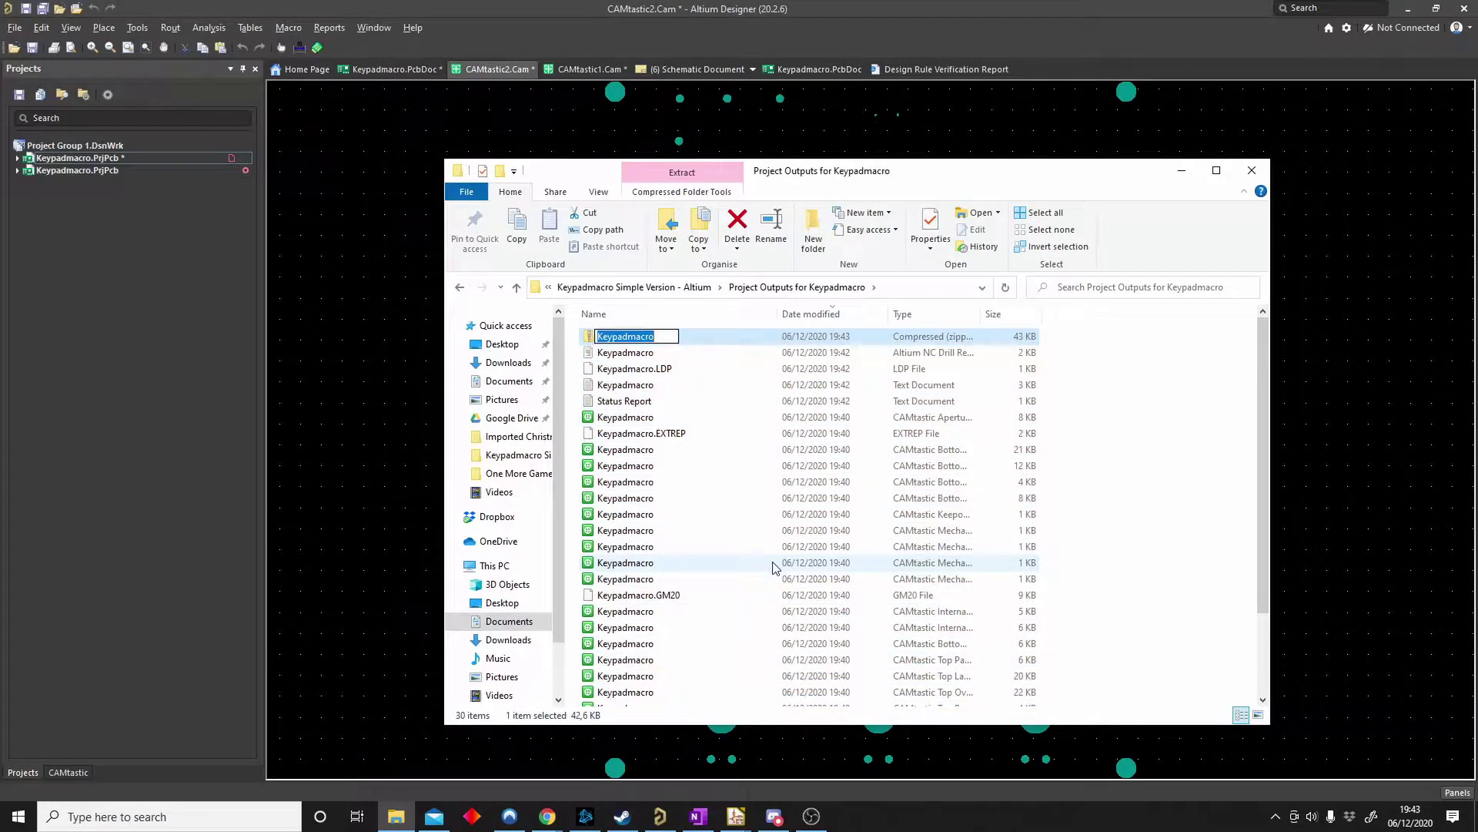
- Name the new archive Keypadmacro_Simple_Gerbers
key(End)
text(_Simple_G)
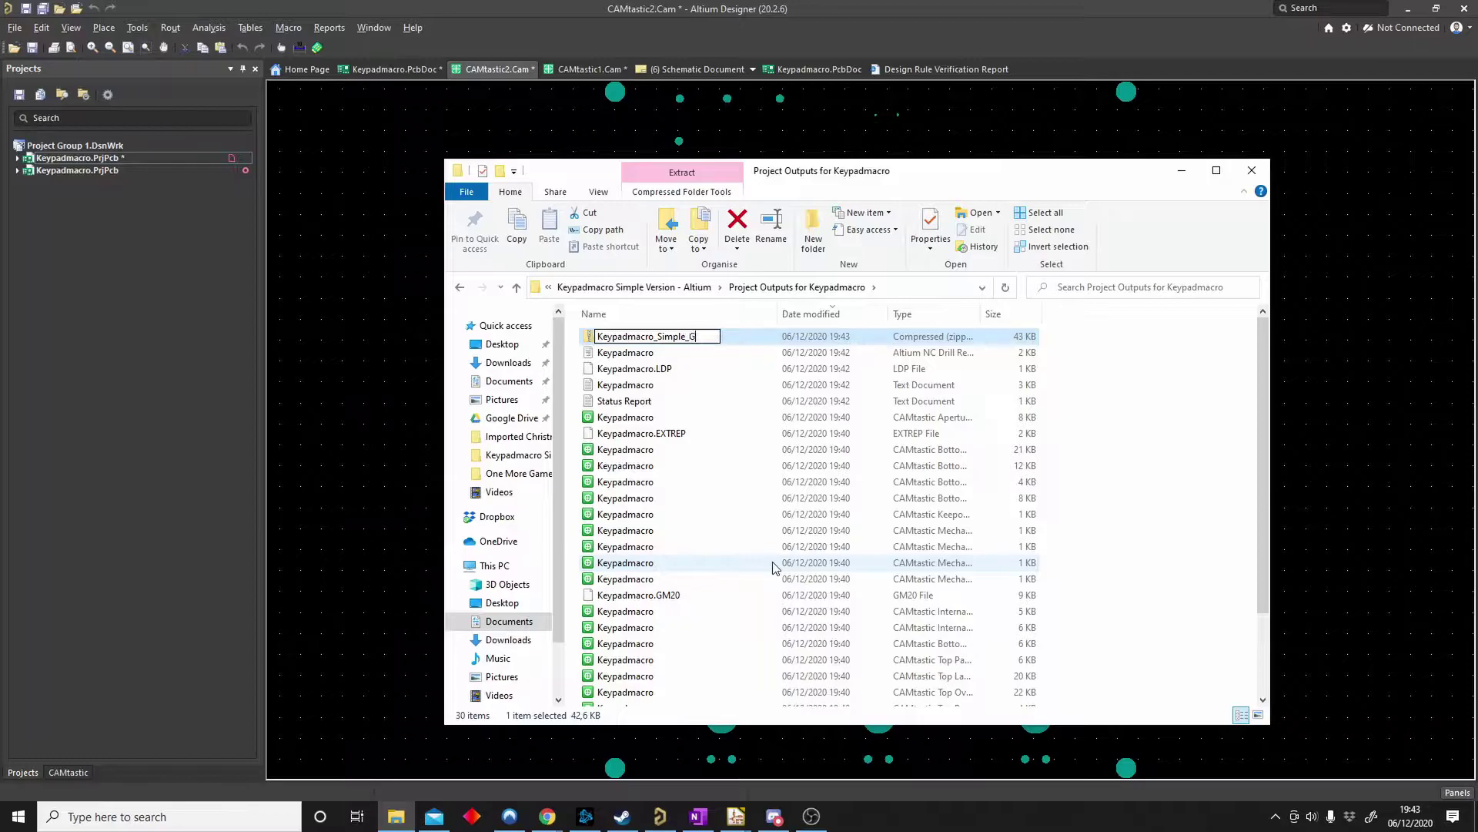
text(erbers)
key(Return)
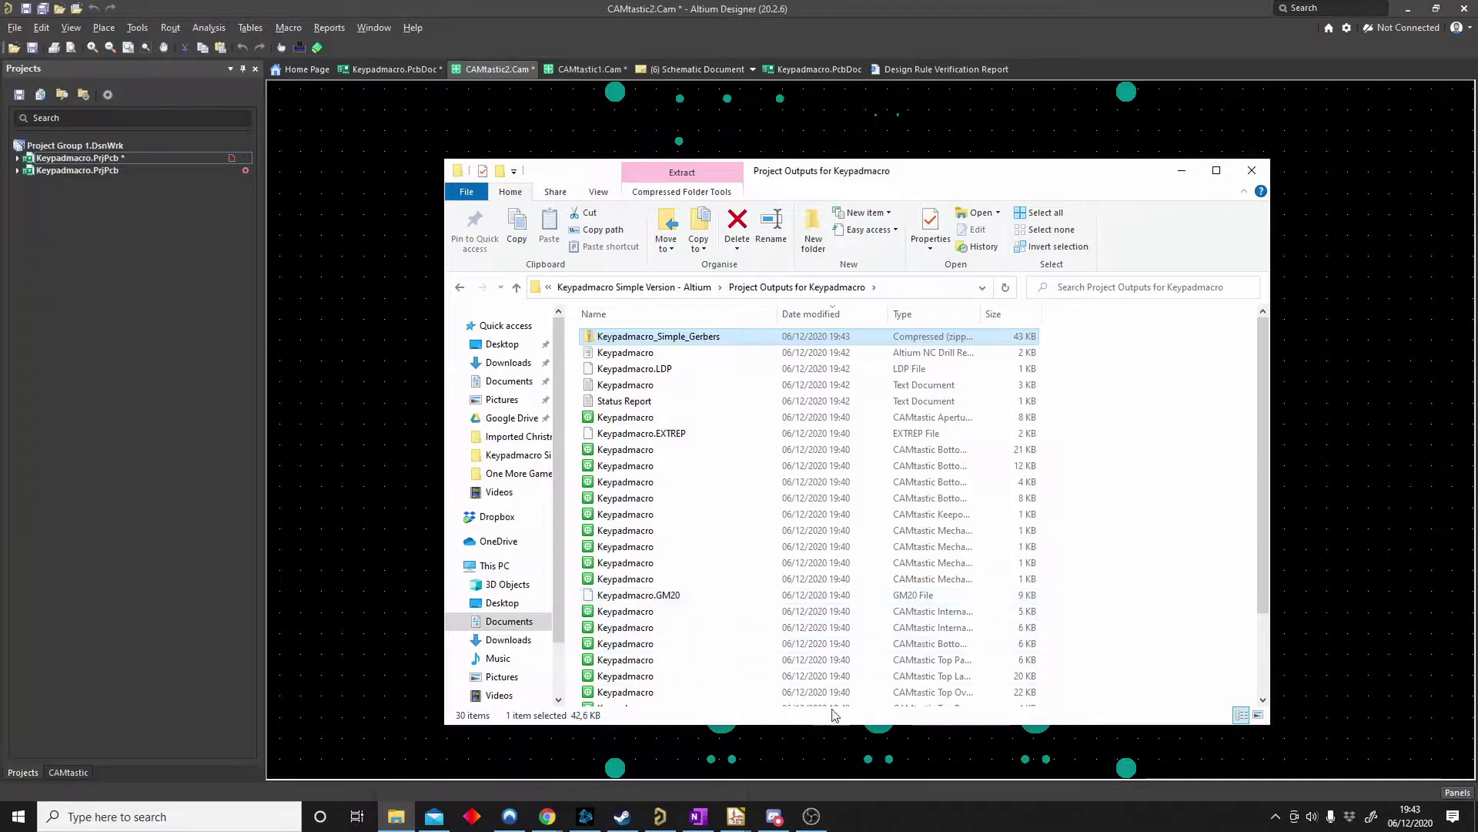
- Switch to JLCPCB in the browser and start a fresh PCB prototype quote with the default 100 x 100 mm, 2-layer settings
drag(922, 180, 840, 157)
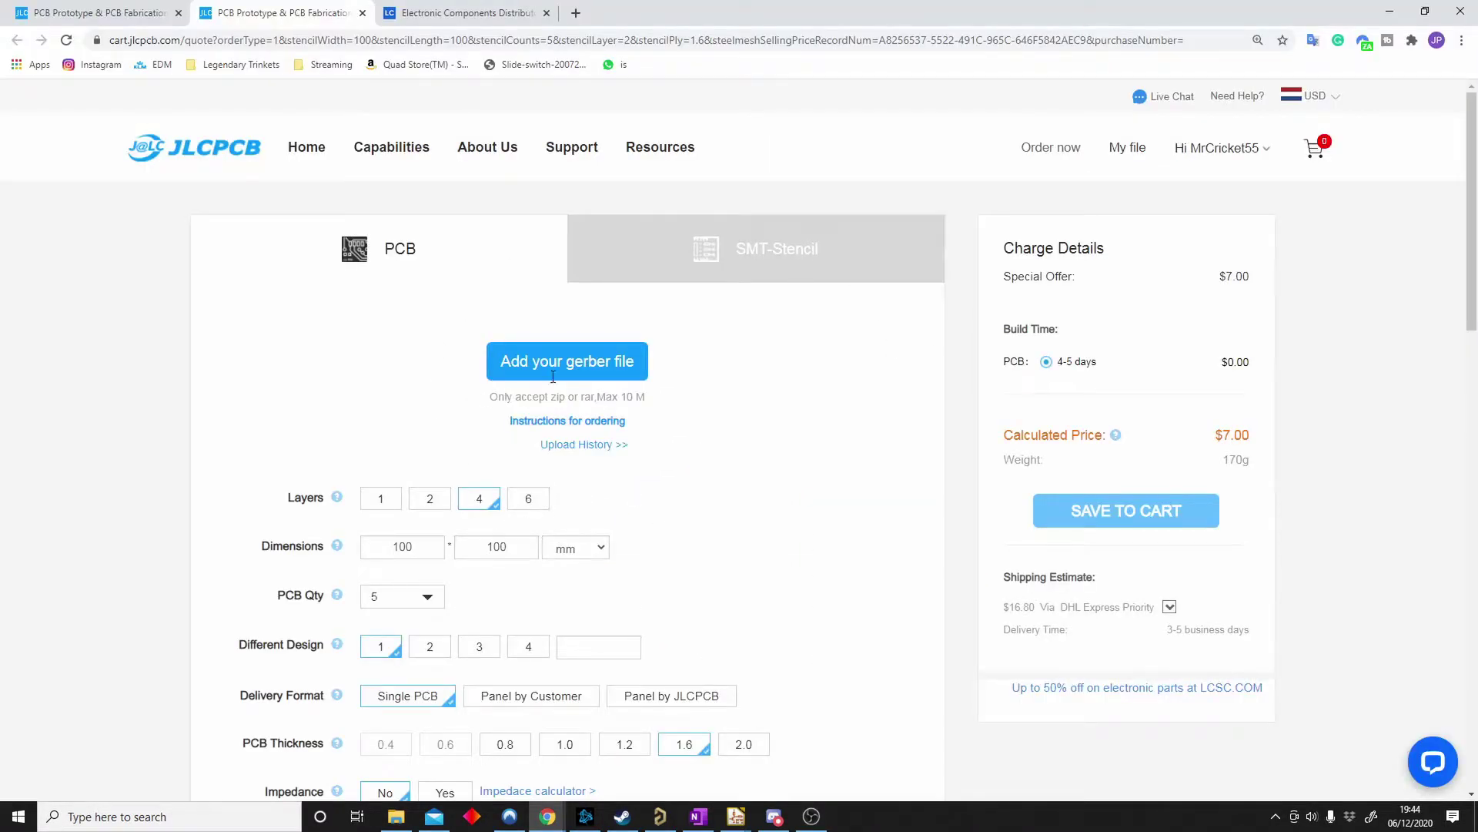
click(237, 157)
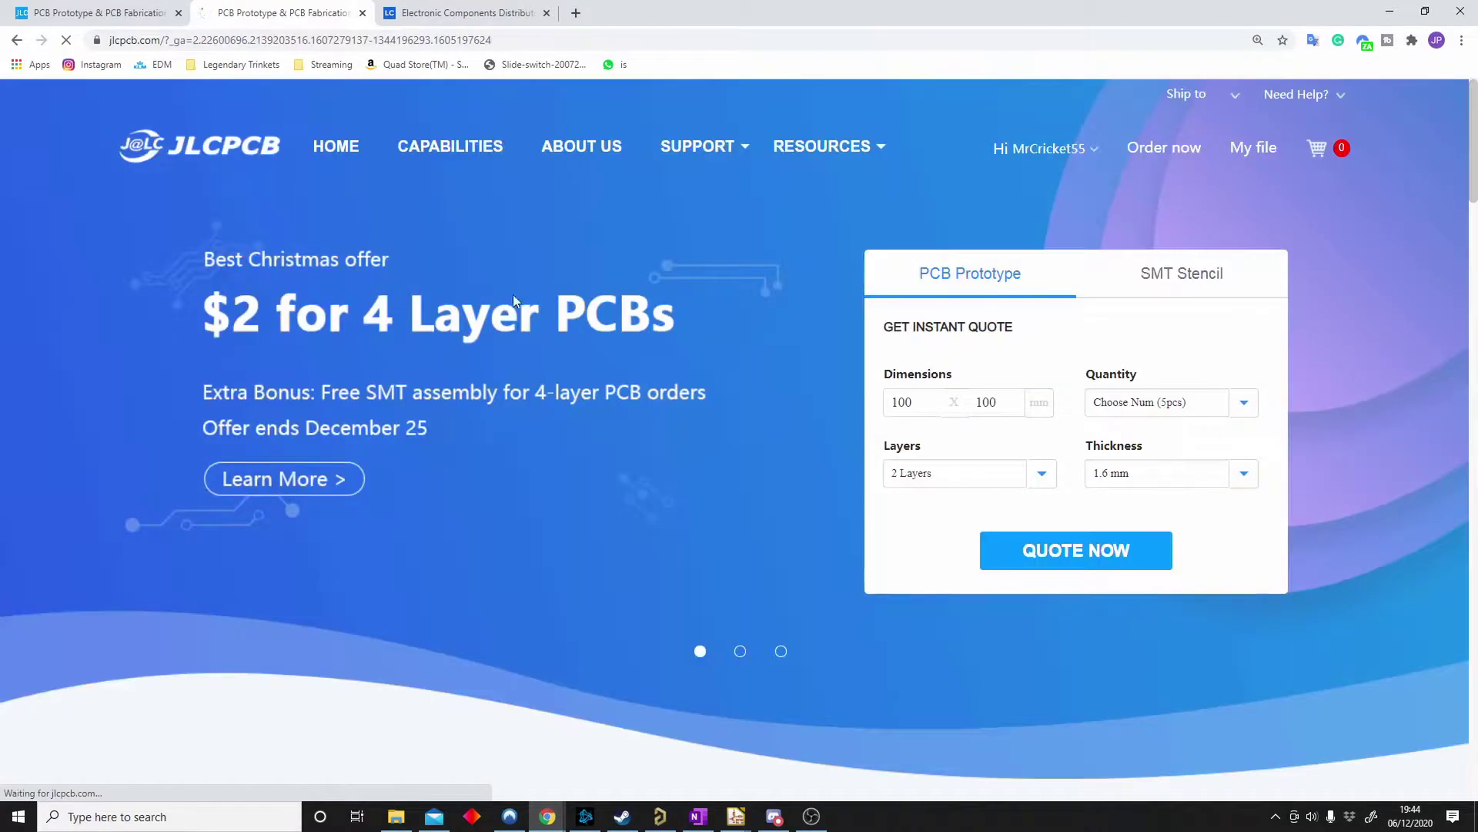
click(1128, 567)
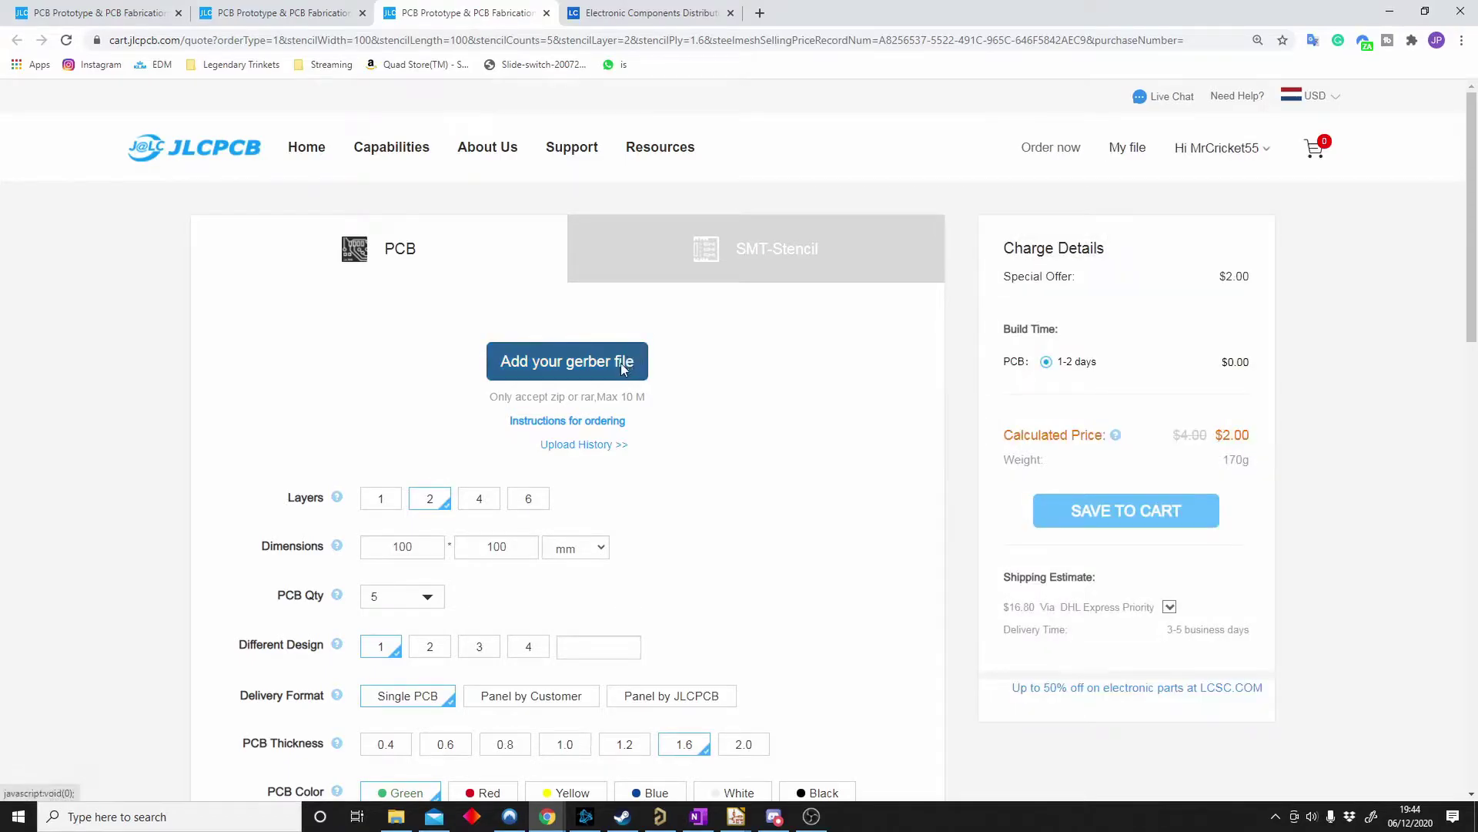
- Upload the Keypadmacro_Simple_Gerbers archive from the project outputs folder as the quote's Gerber file
click(623, 367)
click(696, 208)
text(C:\Users\jpwil\Documents\GitHub\PCB_Designs\Keypadmacro Simple Version - Altium\Project Outputs for Keypadmacro)
key(Return)
scroll(634, 493, down, 5)
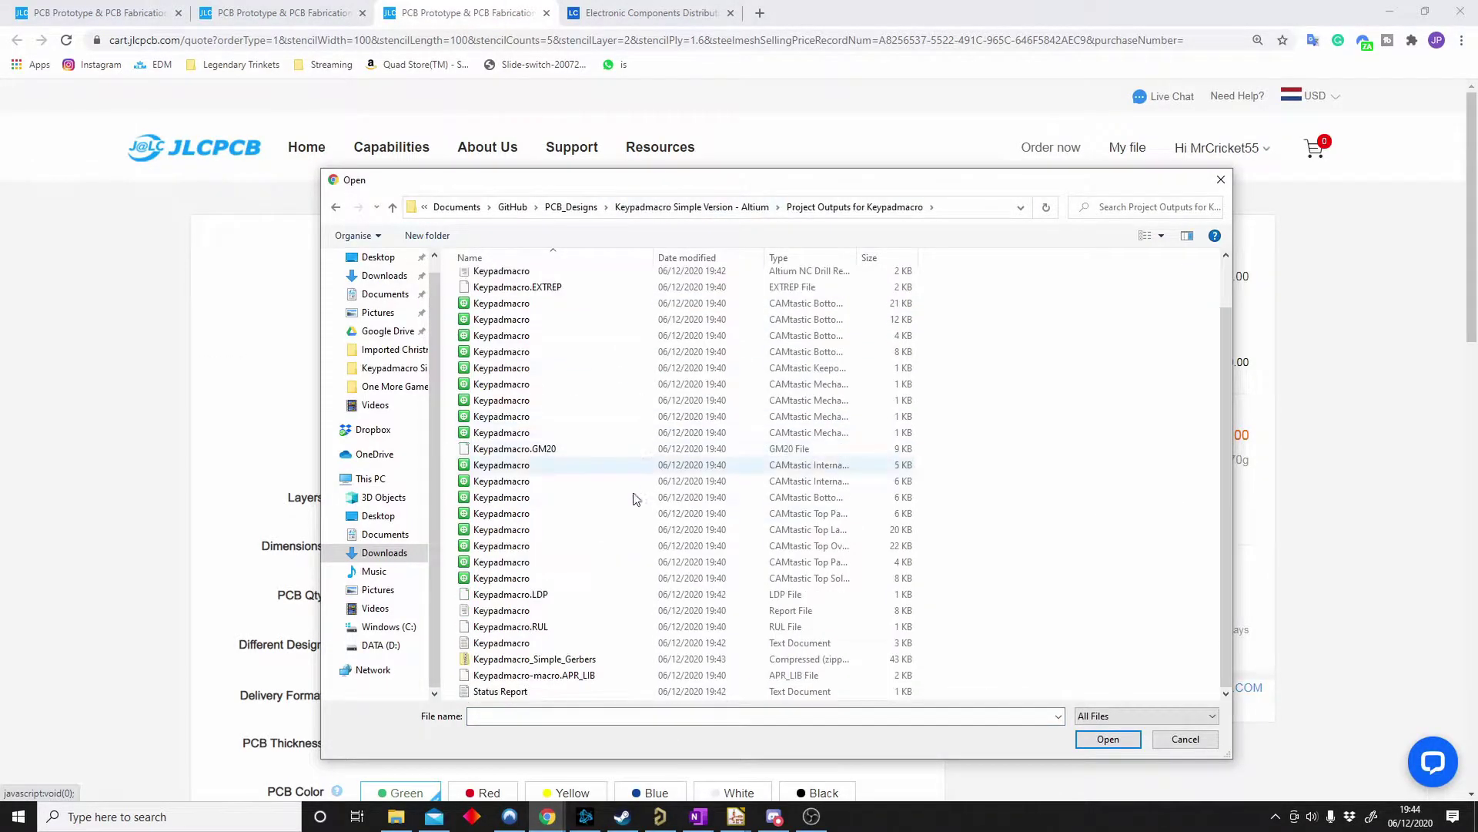
double_click(594, 660)
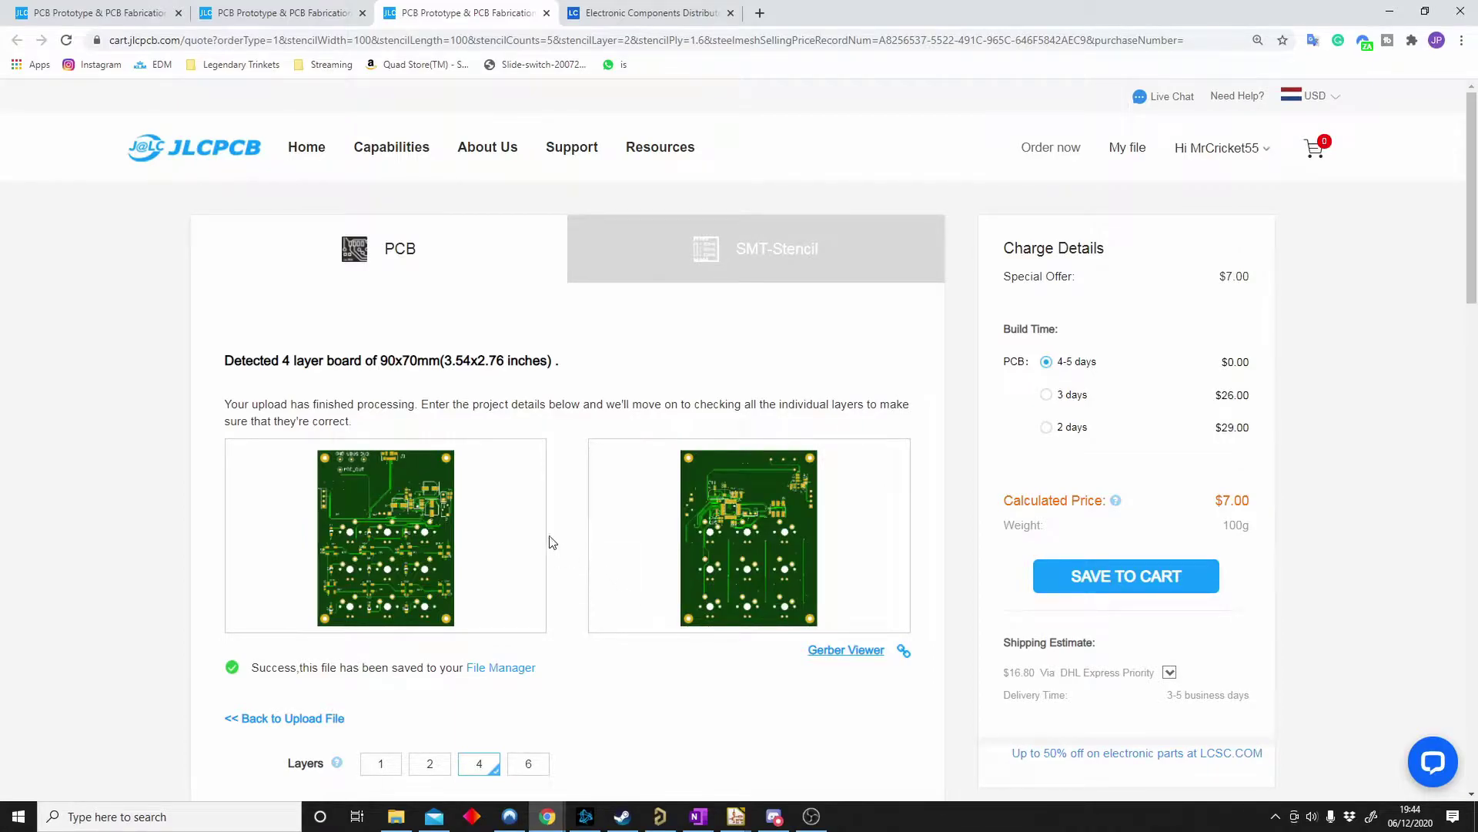
- Check the detected board dimensions, the front and back previews and the prefilled order options
drag(377, 361, 419, 355)
scroll(456, 645, down, 3)
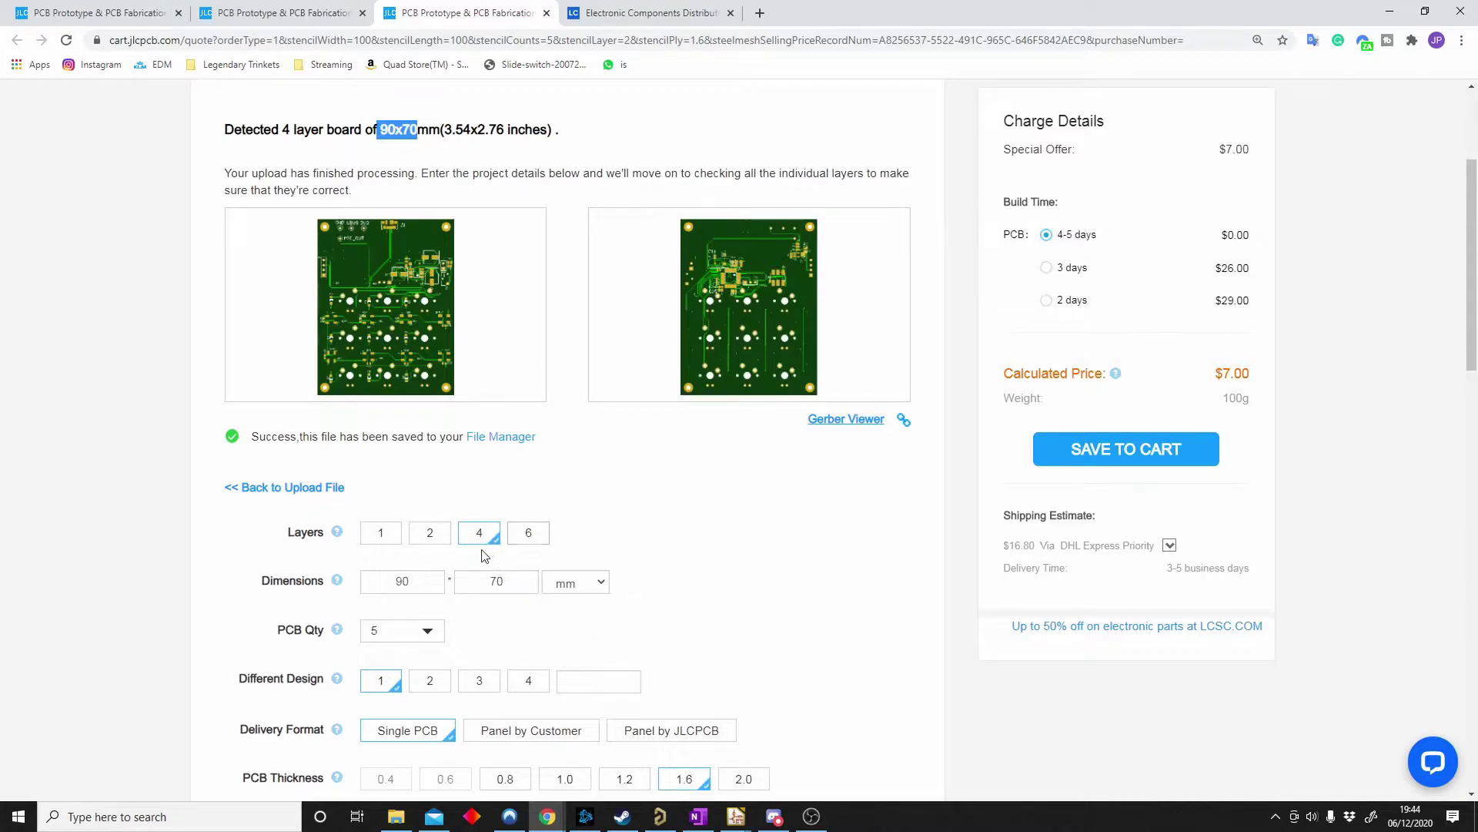
scroll(385, 539, up, 1)
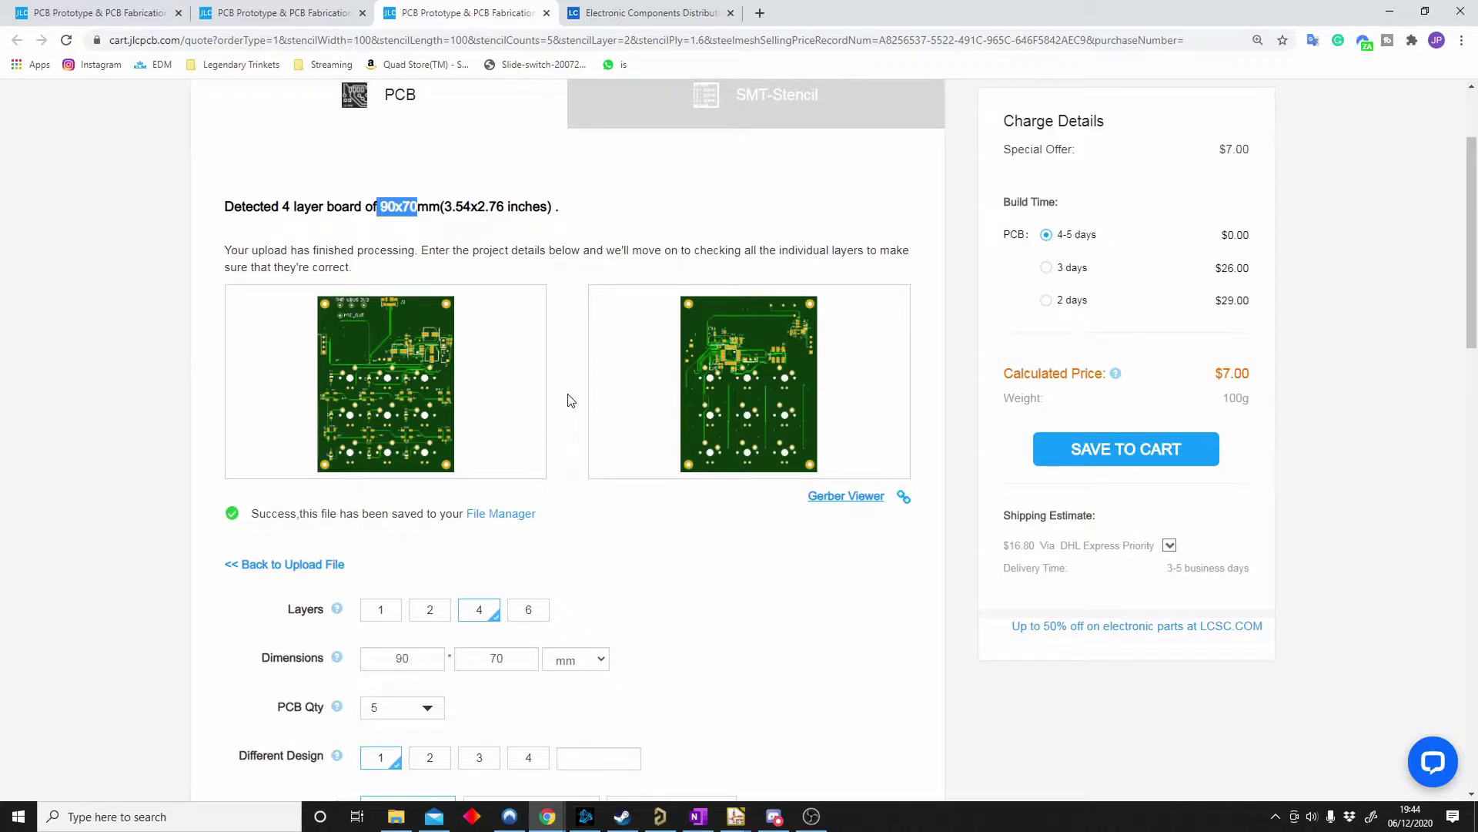
scroll(586, 437, down, 1)
scroll(583, 437, down, 3)
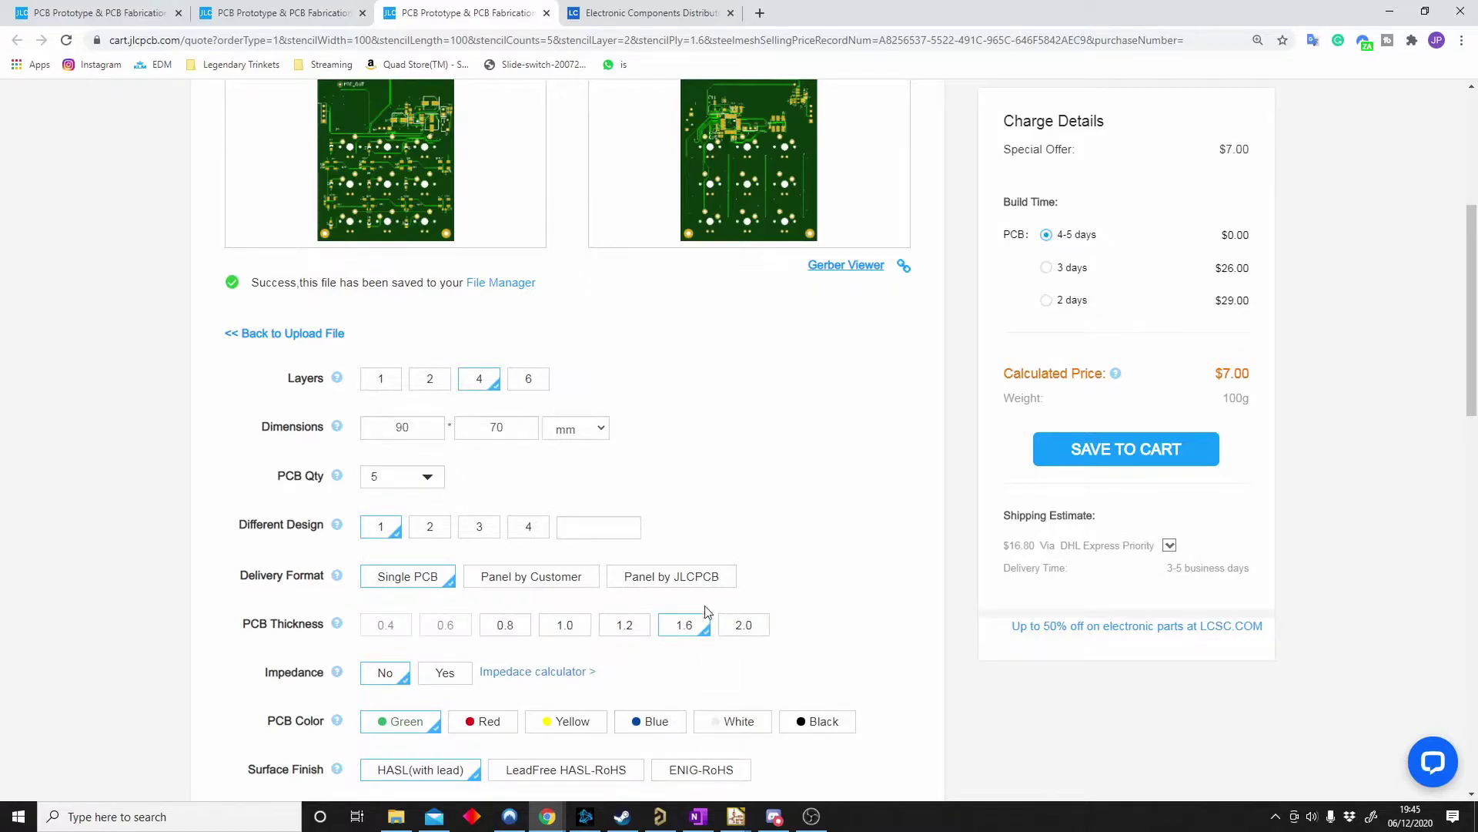
- Set the PCB color to Black and check the board previews
scroll(707, 582, down, 2)
click(817, 568)
scroll(803, 604, up, 5)
scroll(568, 553, down, 3)
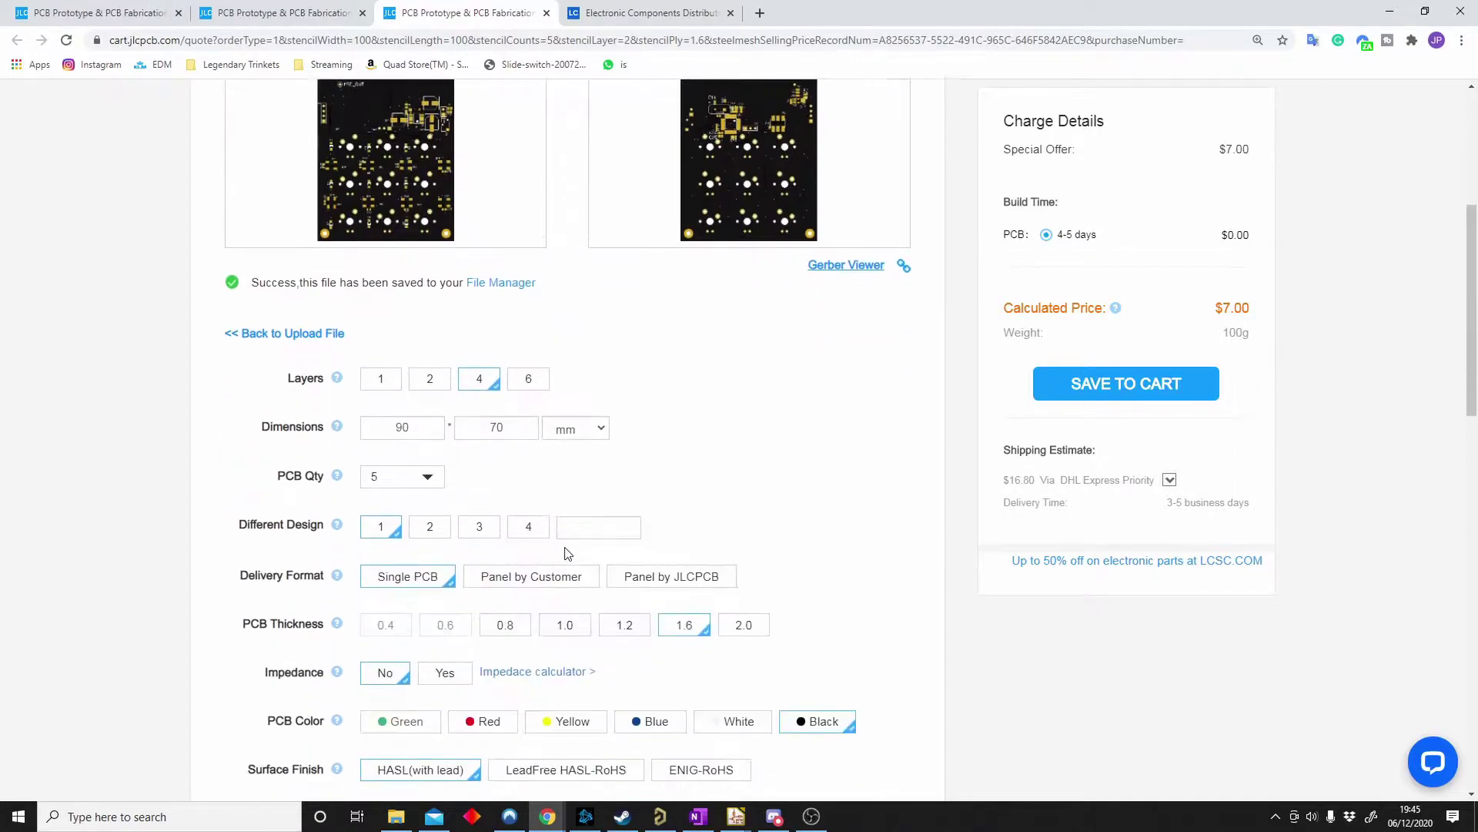
- Check the remaining fabrication options and save the configured board to the cart
scroll(567, 553, down, 7)
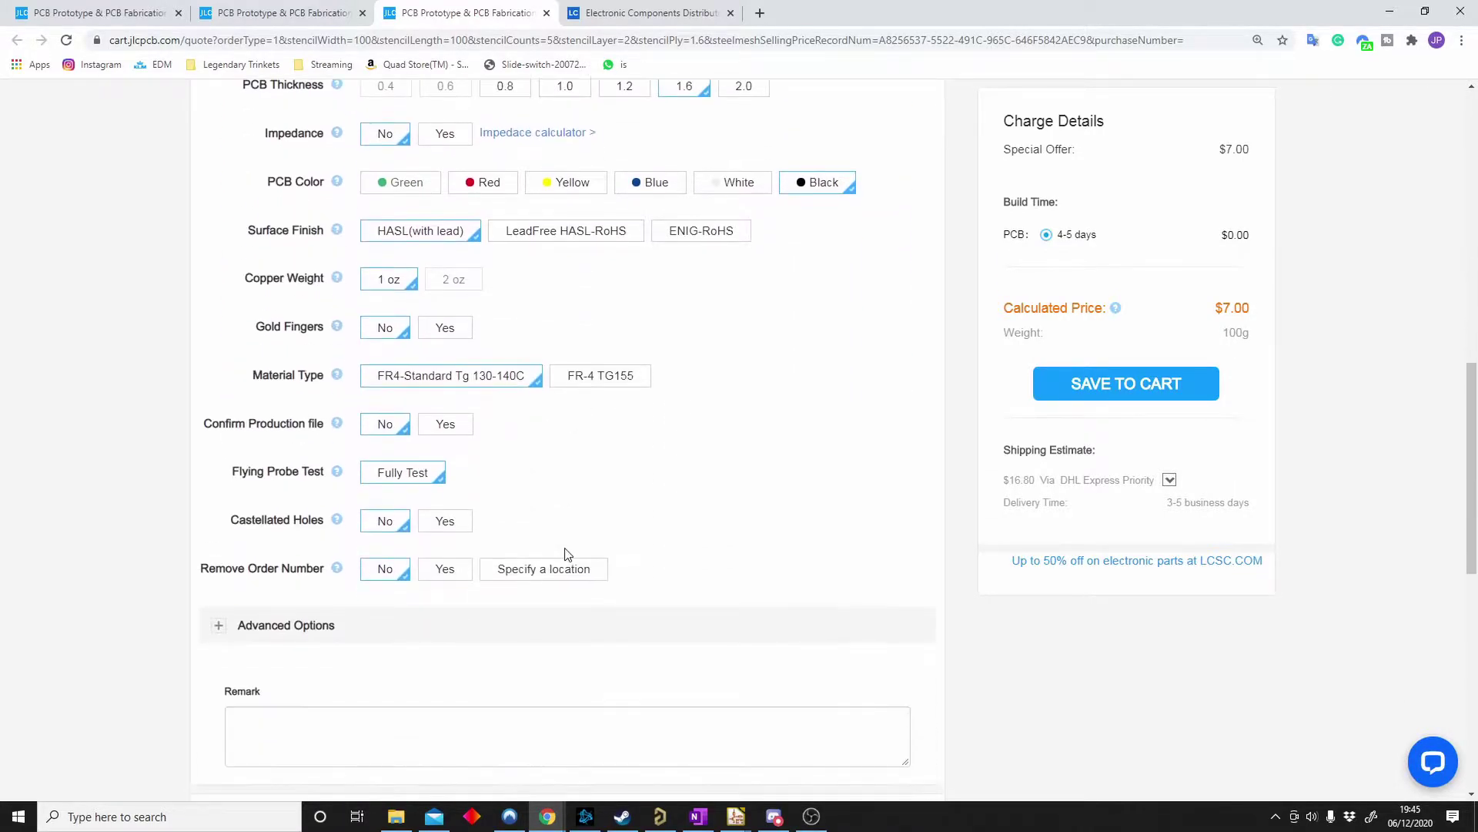
scroll(567, 553, up, 12)
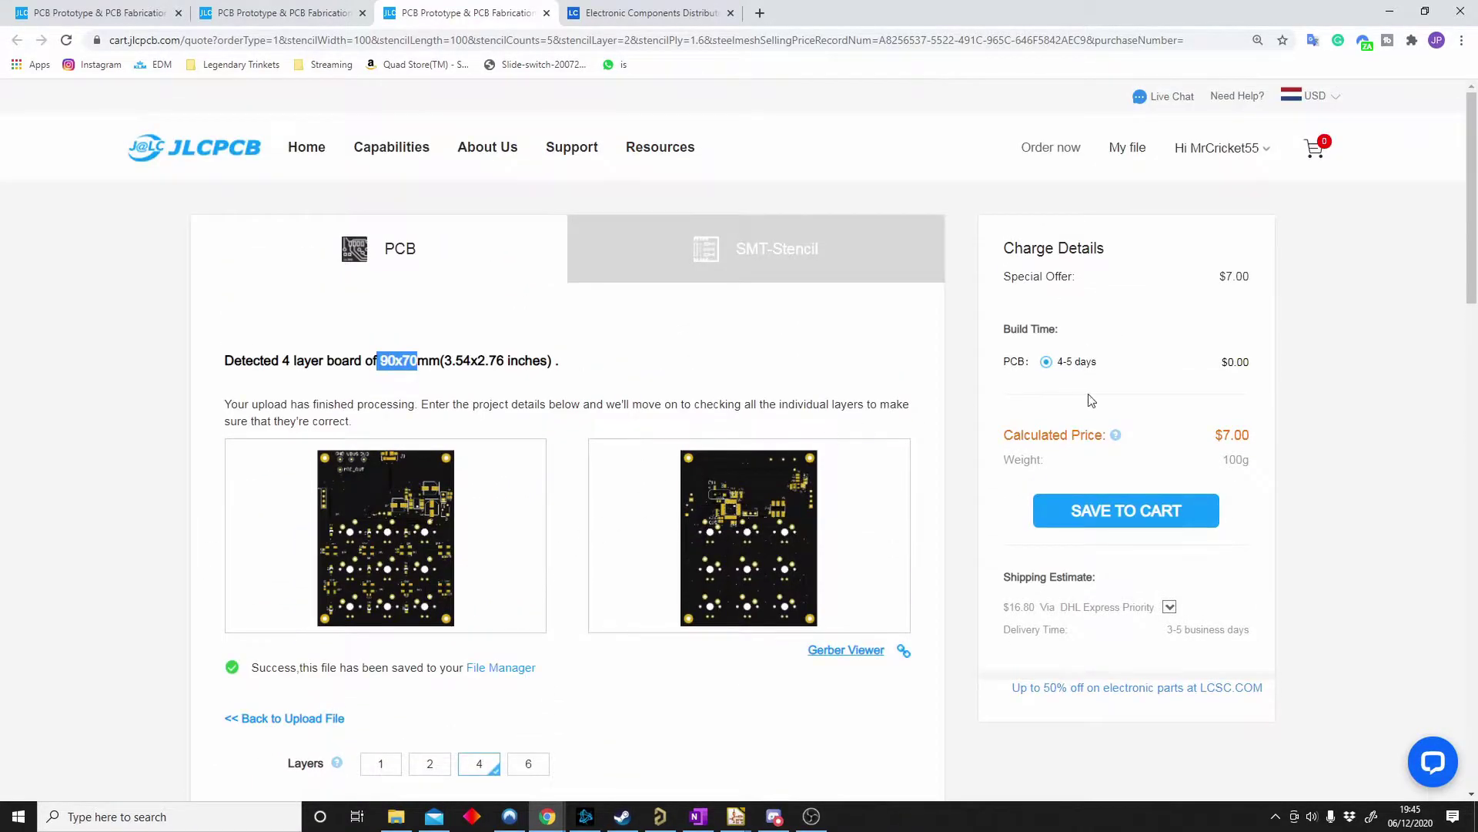
click(1079, 522)
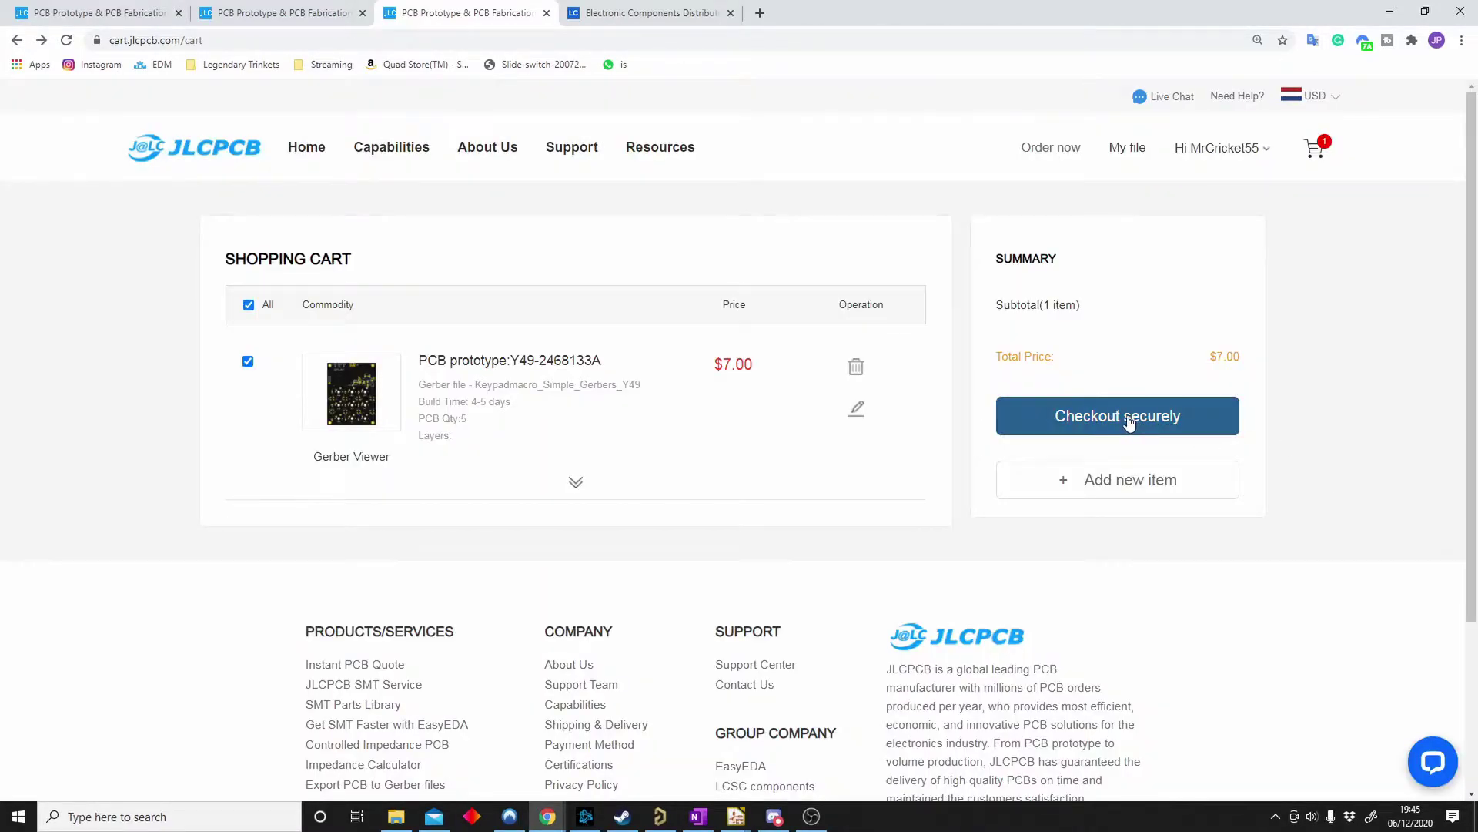
- Examine the total price in the shopping cart summary, view the previous orders list and return to the cart
drag(1248, 363, 1178, 366)
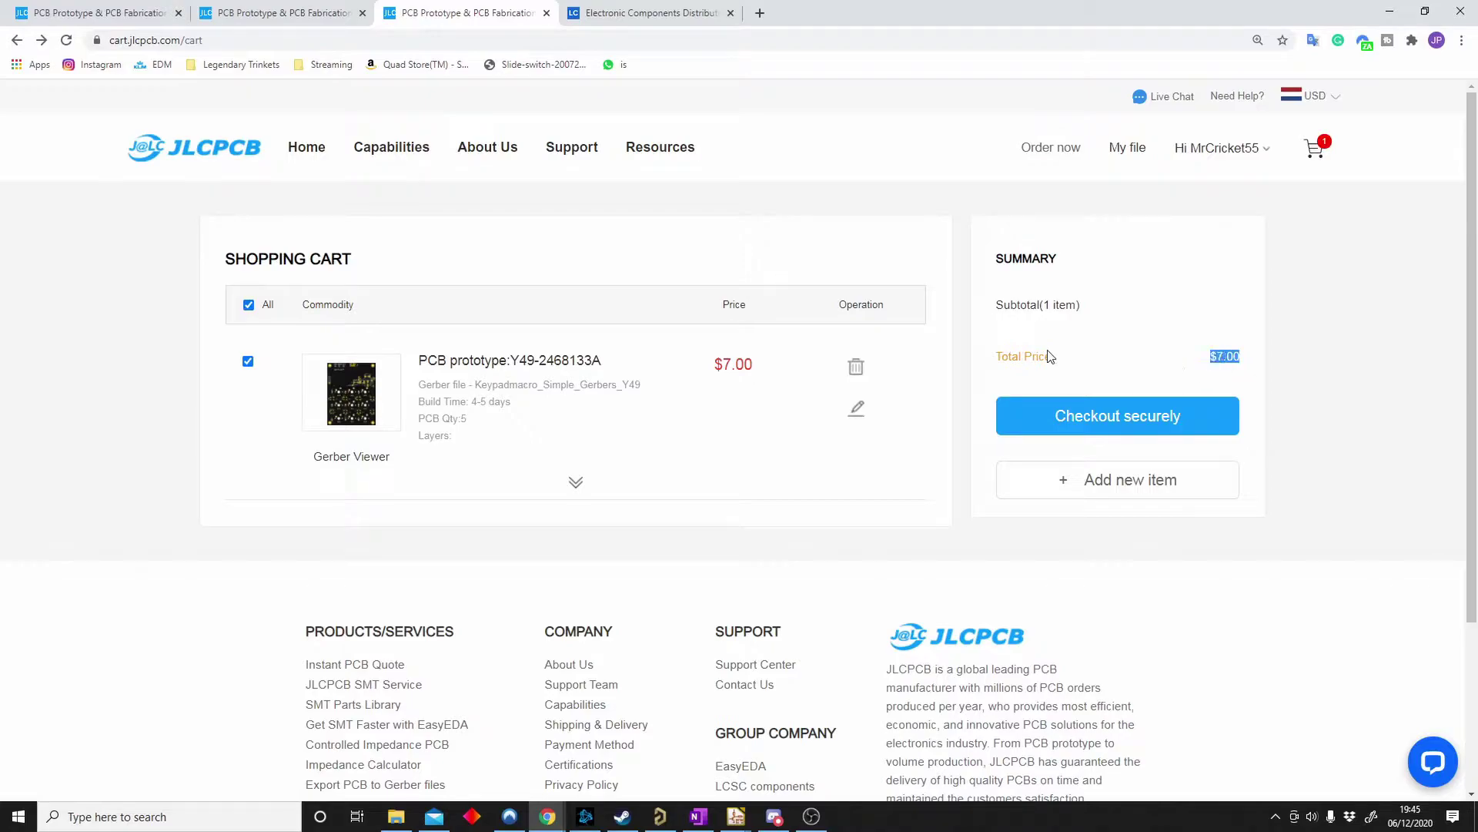
triple_click(1047, 351)
triple_click(1204, 358)
drag(993, 356, 1206, 362)
click(1251, 360)
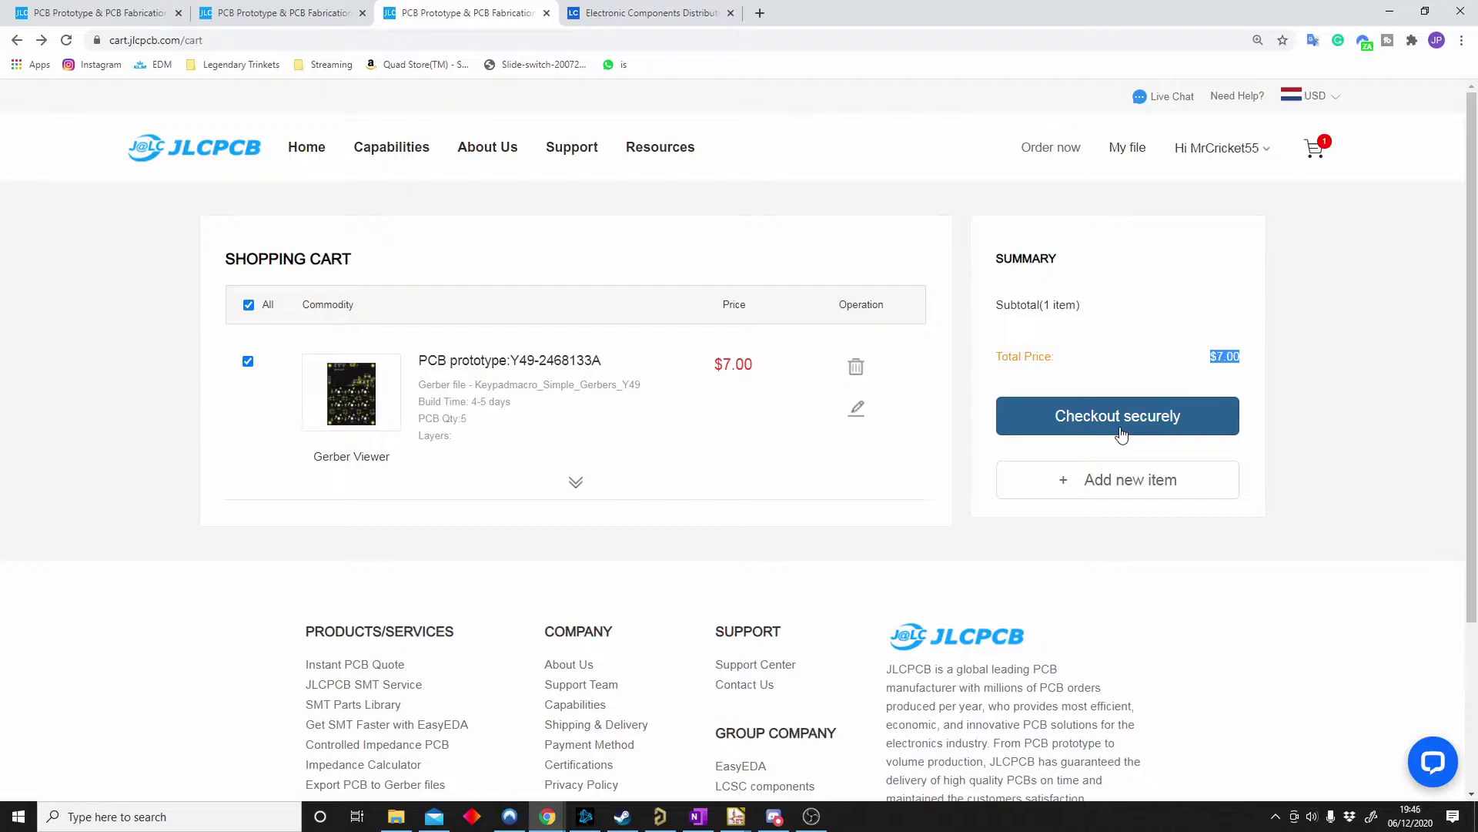
click(1213, 356)
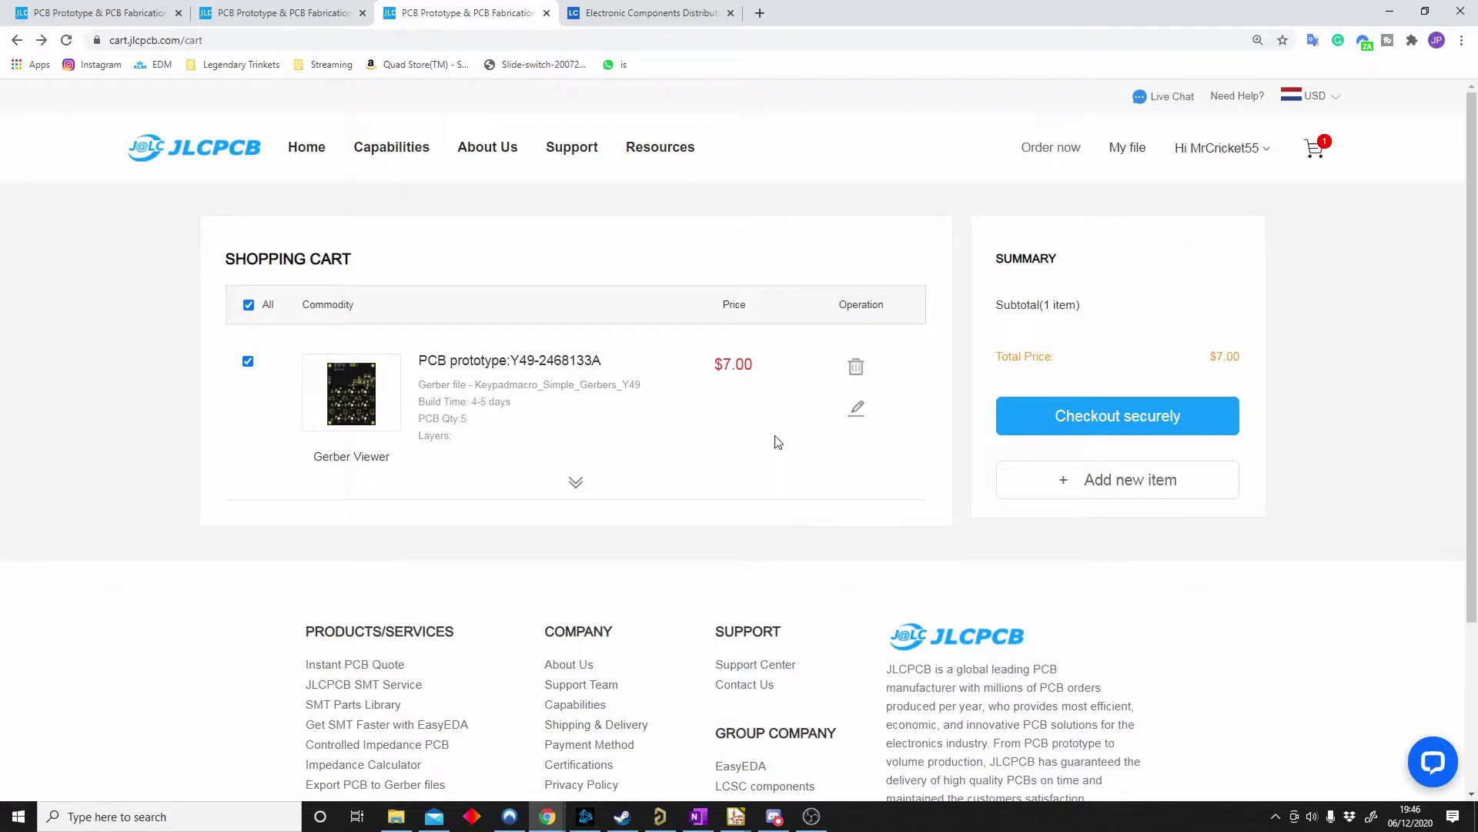
key(ctrl+shift+Tab)
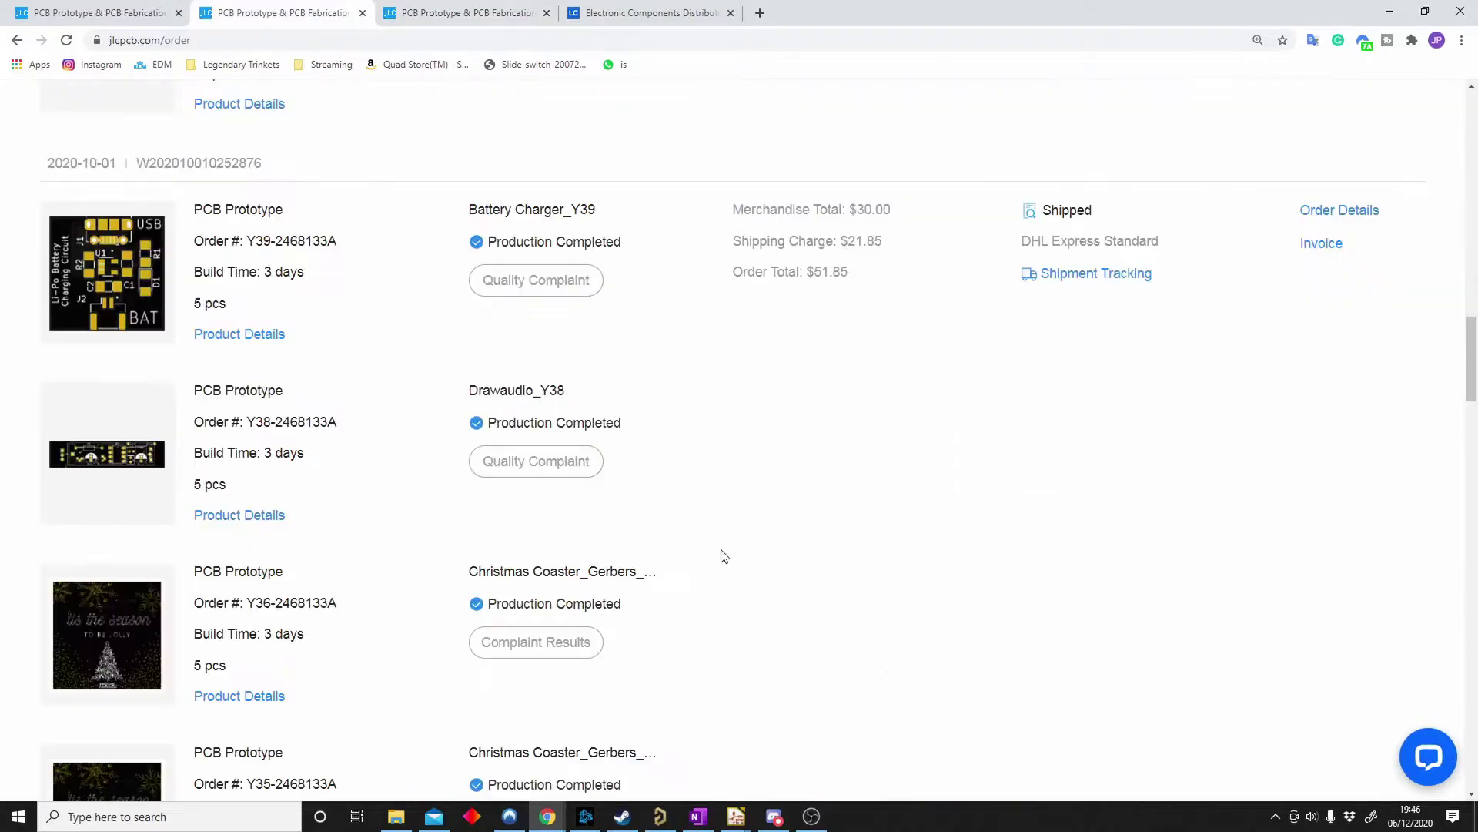
click(512, 11)
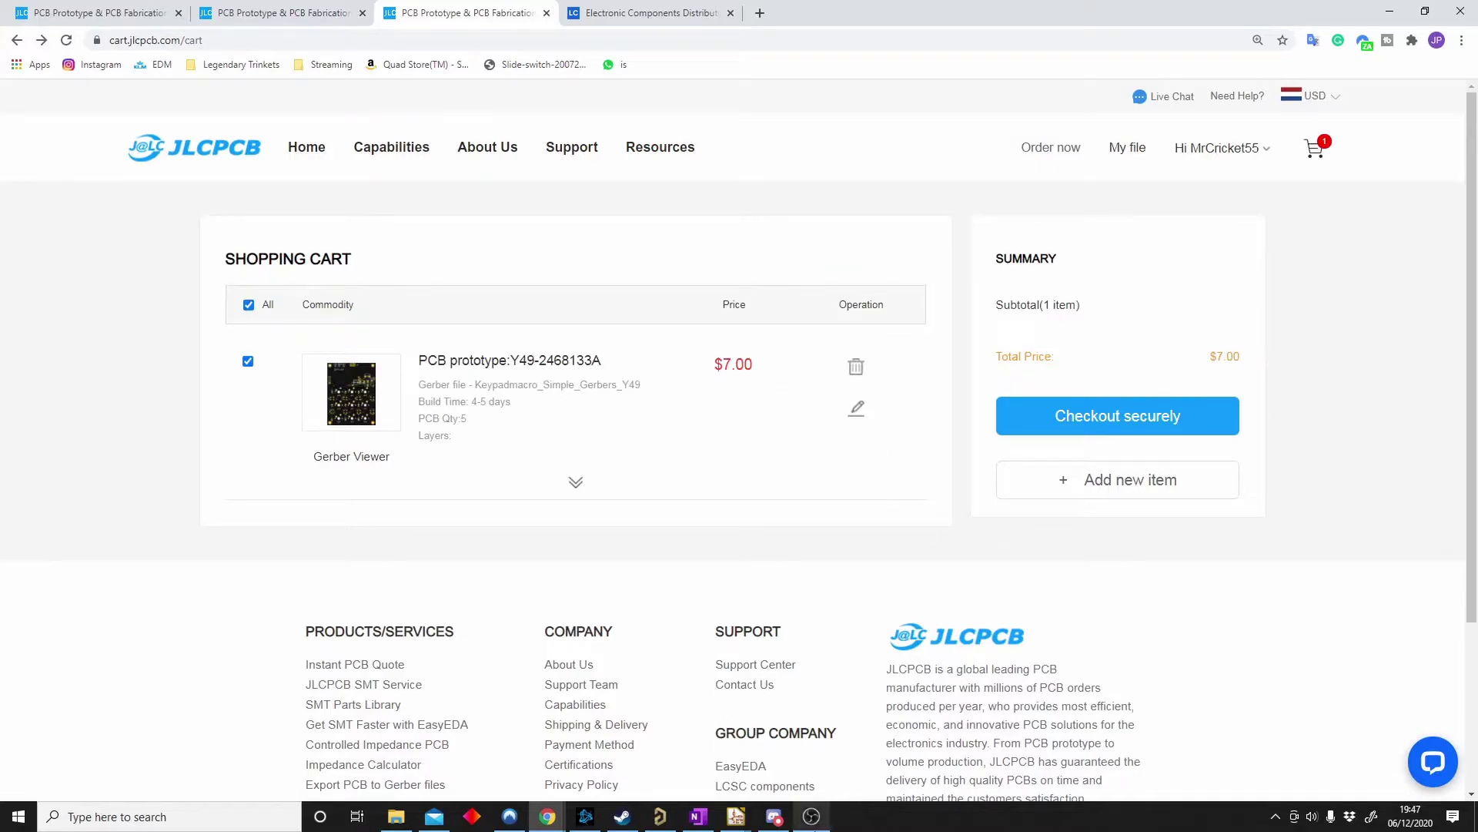
click(811, 816)
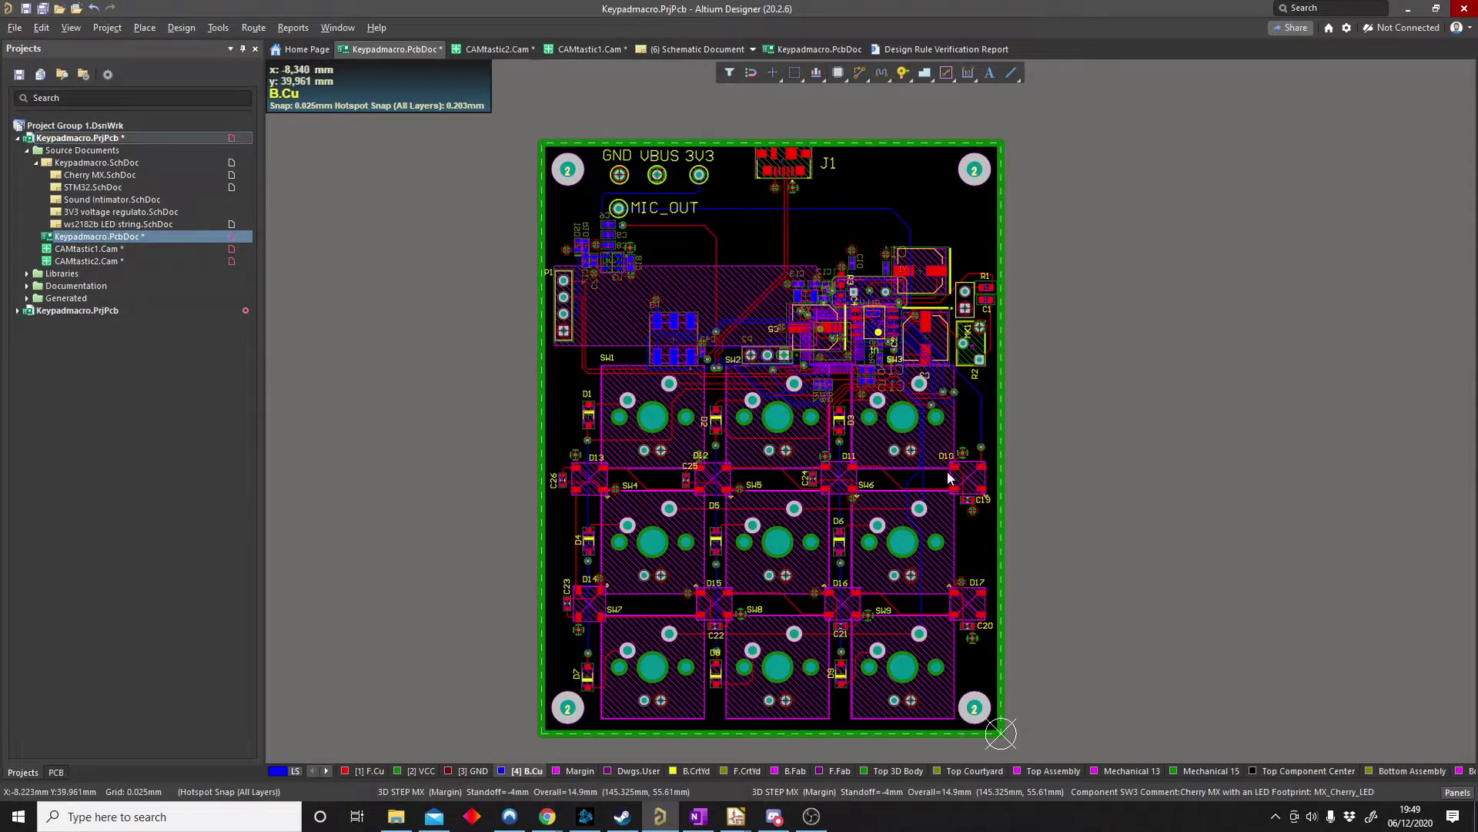
- In Altium Designer, add a new bill of materials document to the Keypadmacro project and widen its parts table
ctrl+scroll(896, 460, down, 1)
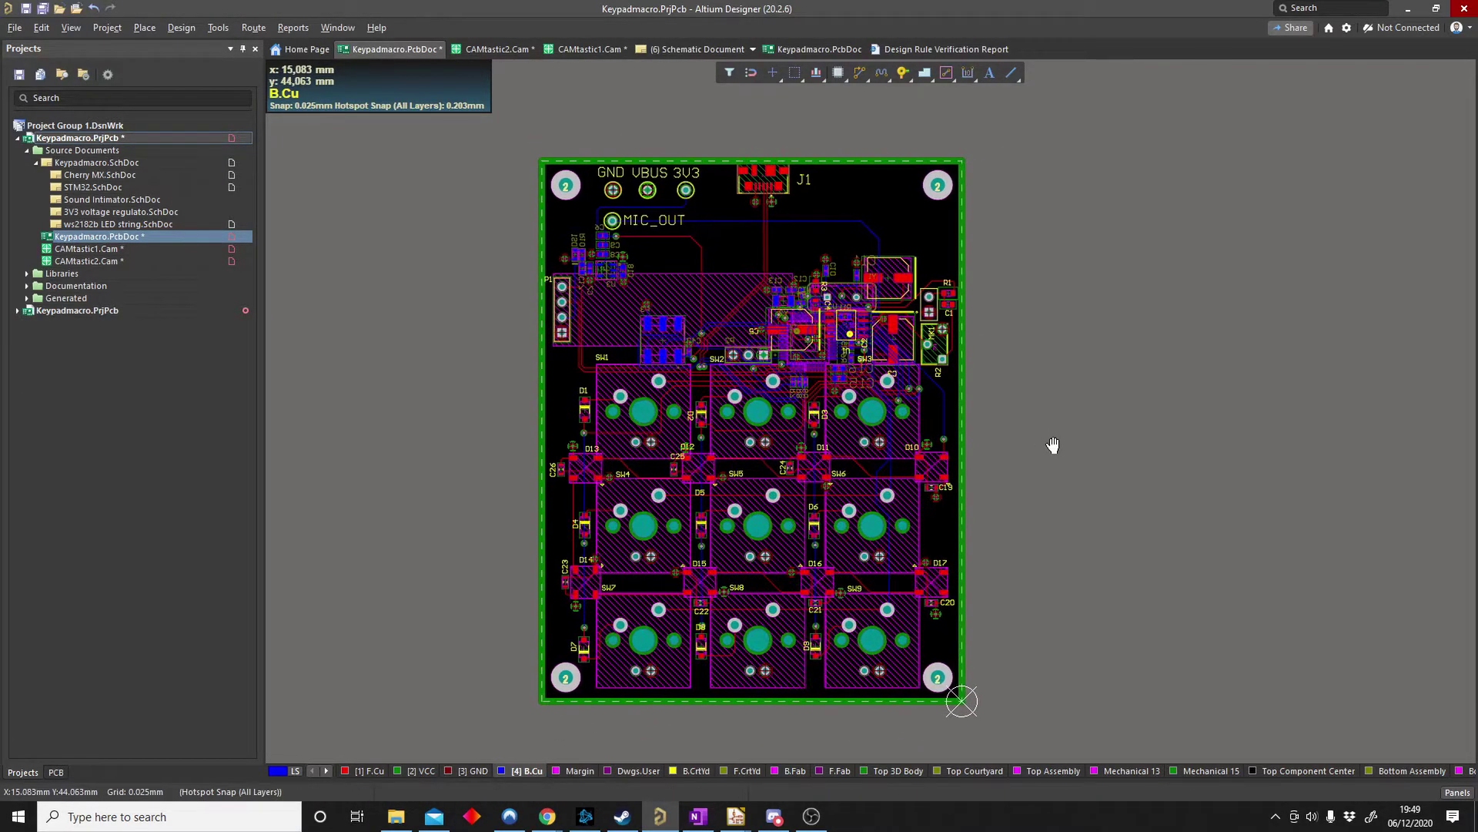
right_click(66, 143)
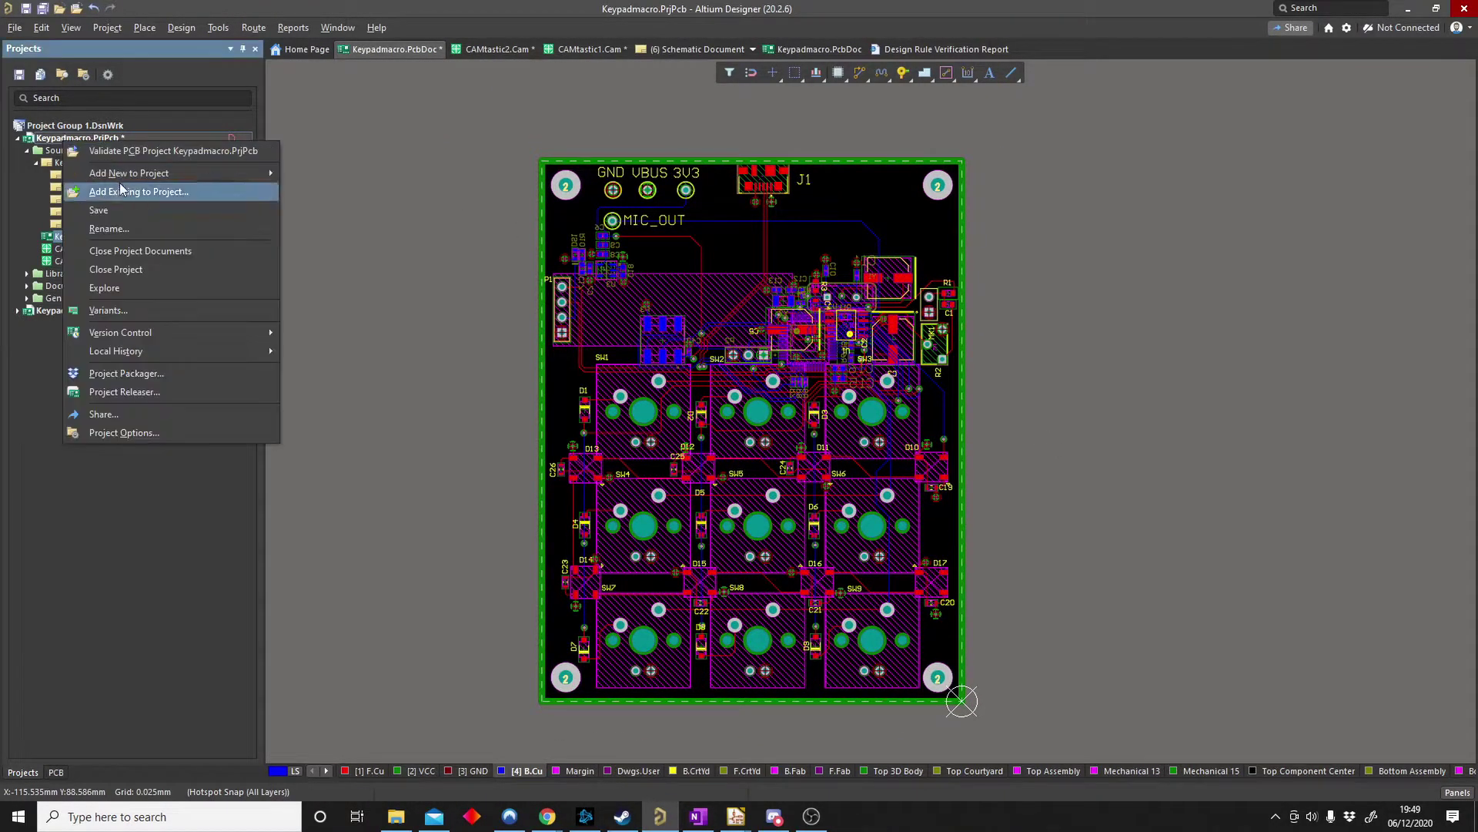
mouse_move(177, 174)
click(350, 211)
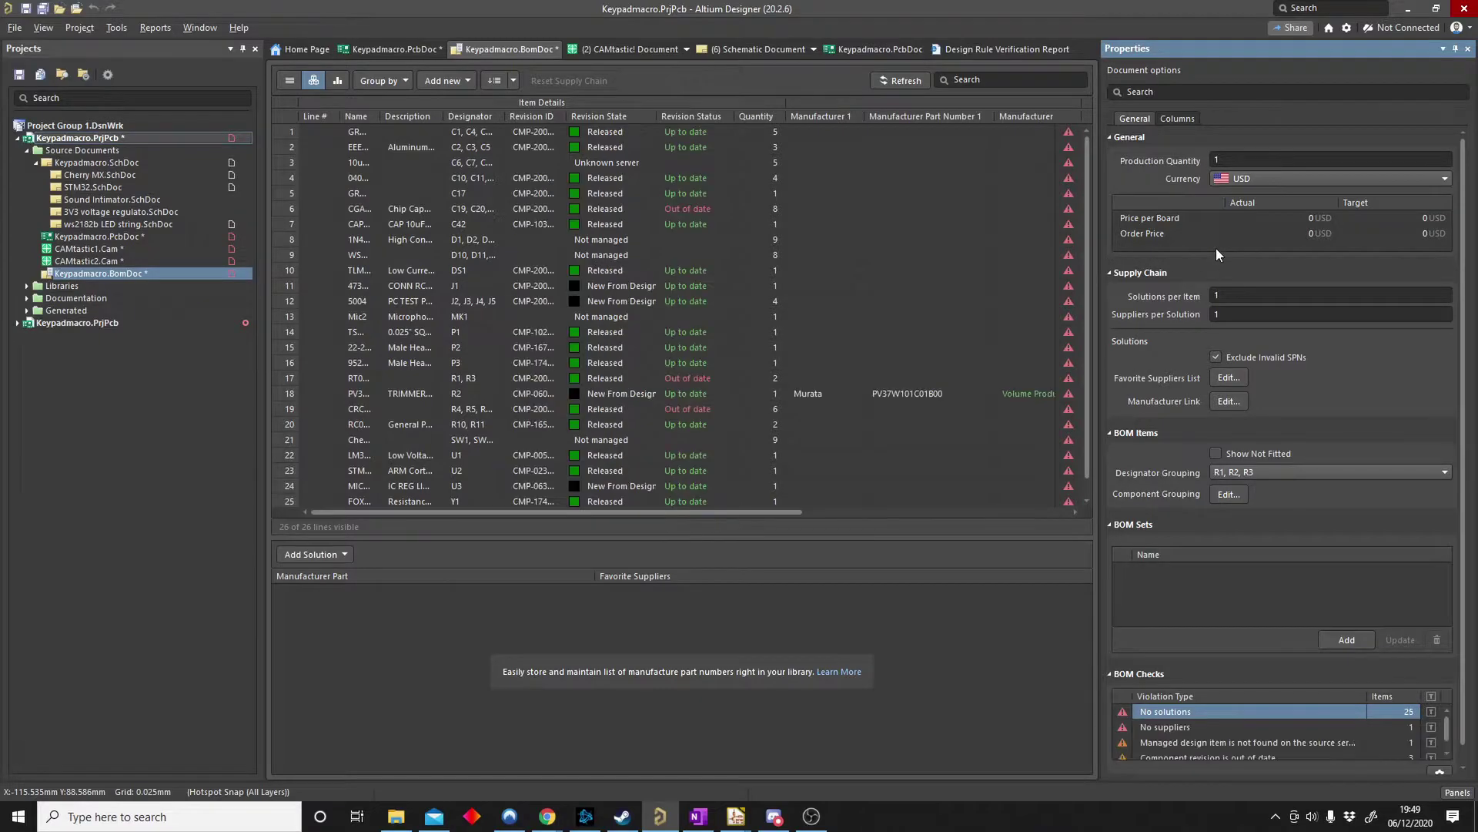
drag(1098, 266, 1226, 266)
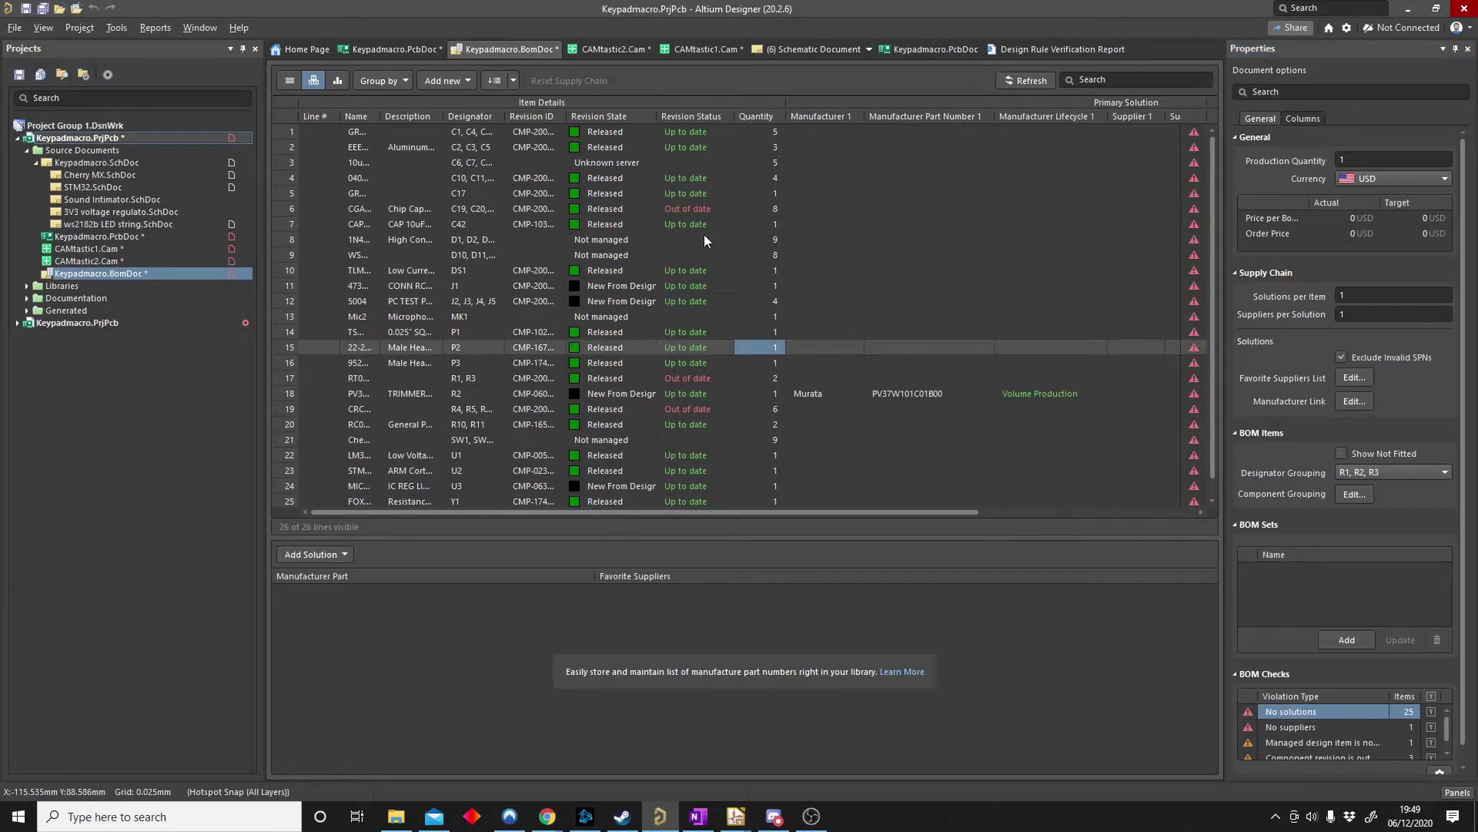
- Examine the part names, descriptions and supply solutions of the components listed in the bill of materials
click(966, 396)
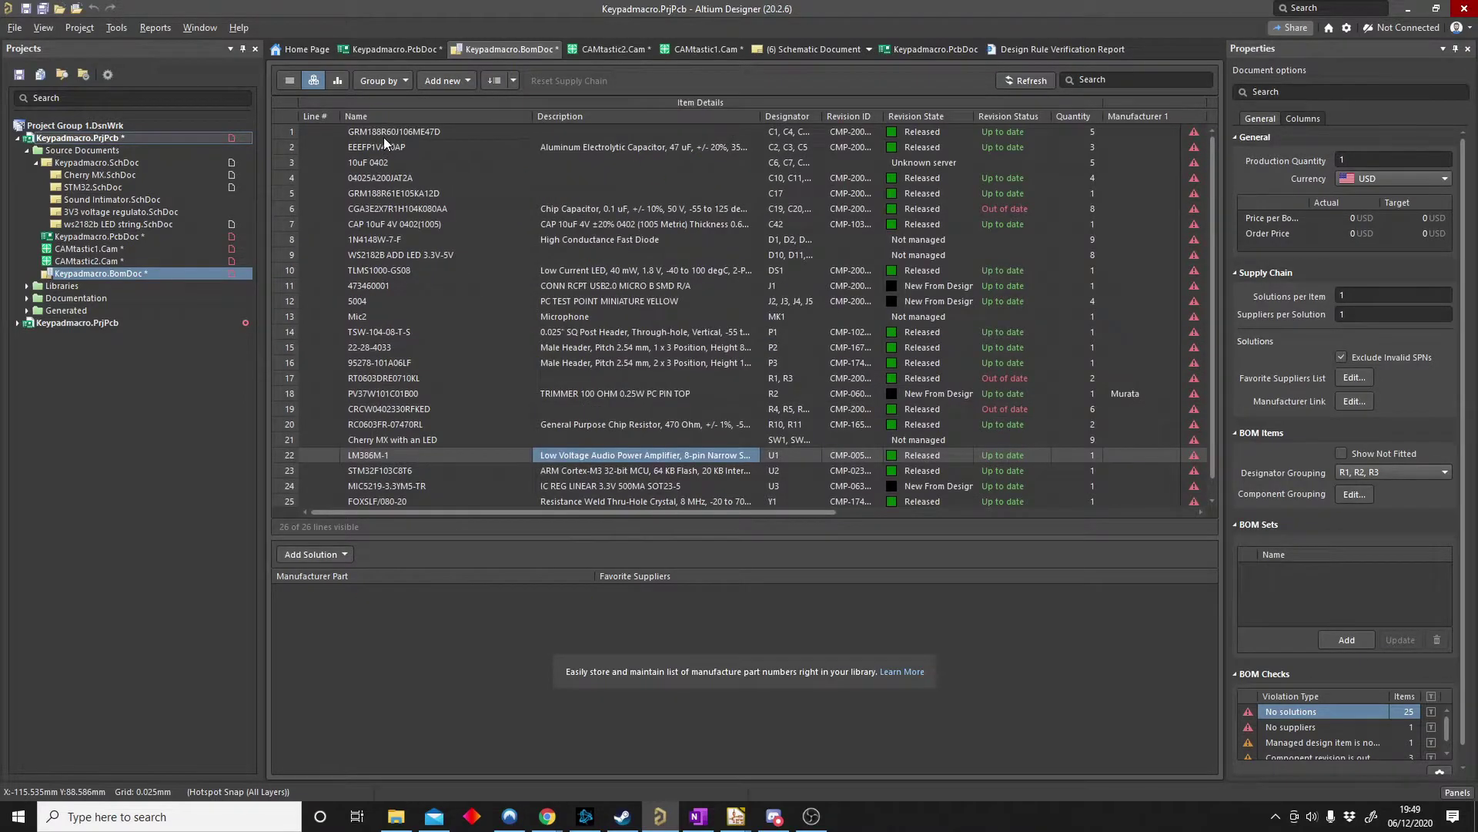
click(385, 132)
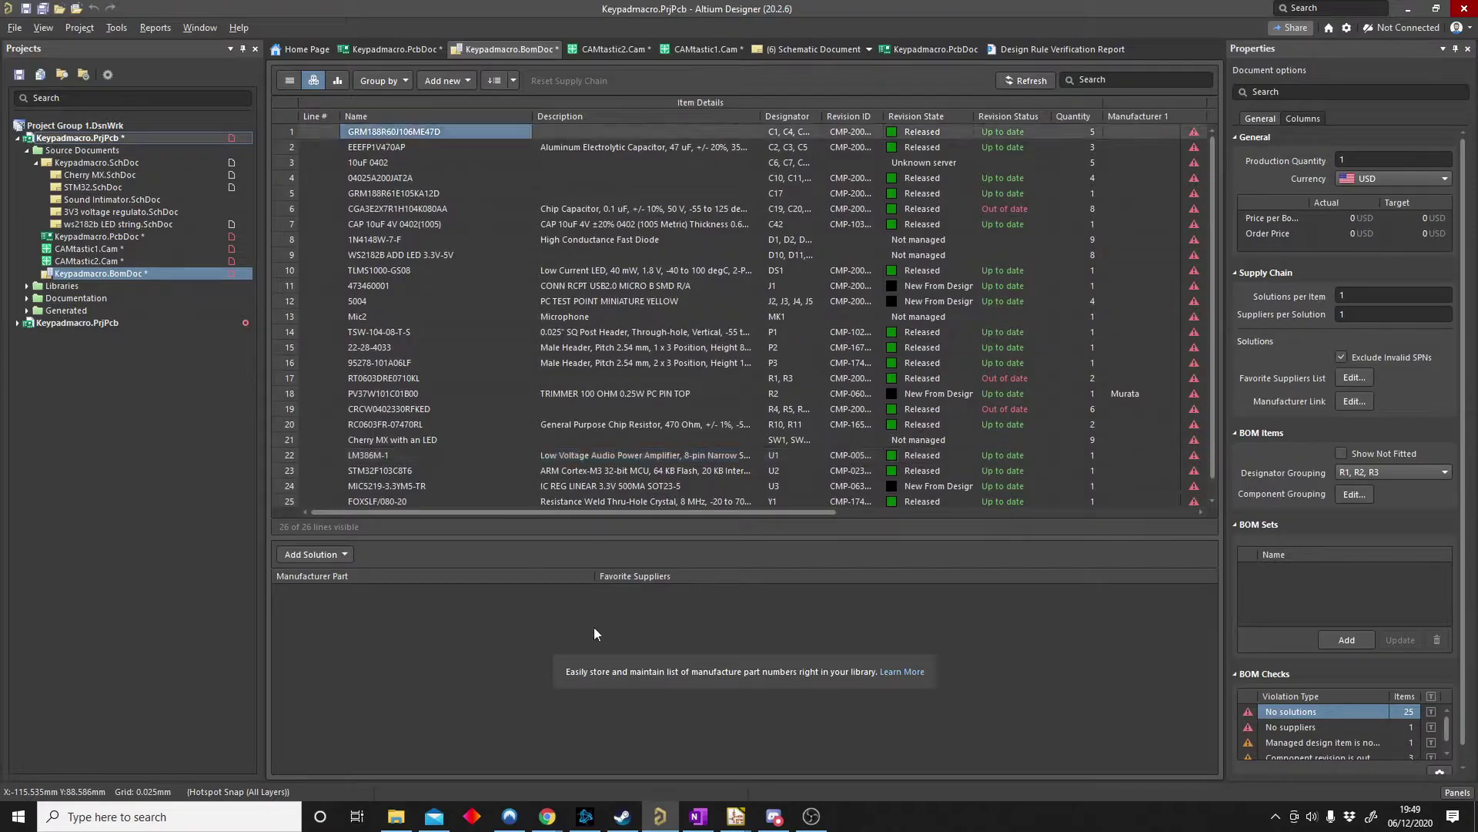
click(376, 145)
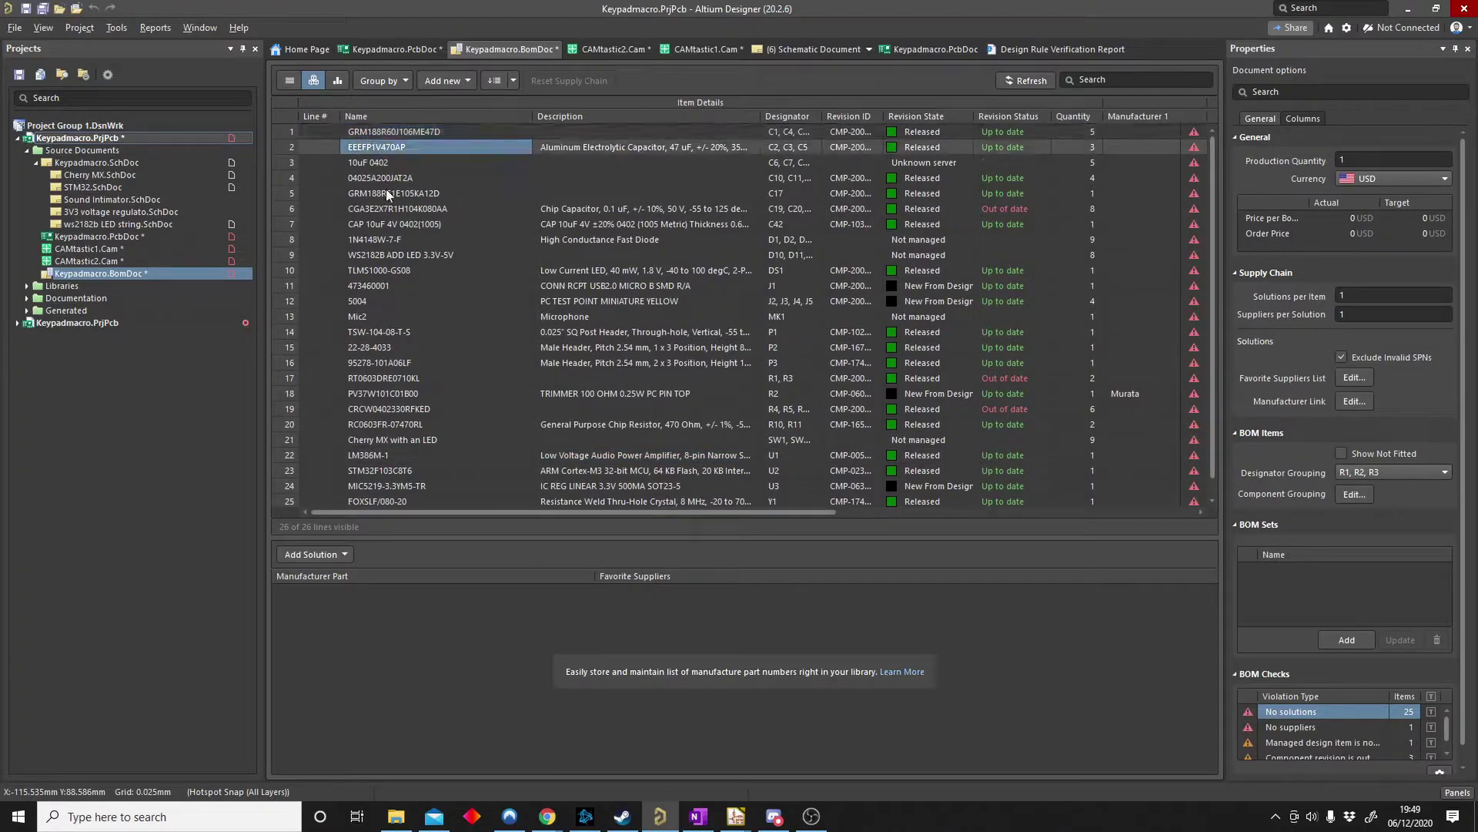
click(386, 192)
click(389, 255)
click(390, 331)
click(399, 241)
click(403, 256)
click(405, 286)
click(408, 378)
click(412, 425)
drag(417, 482, 431, 442)
scroll(431, 442, up, 1)
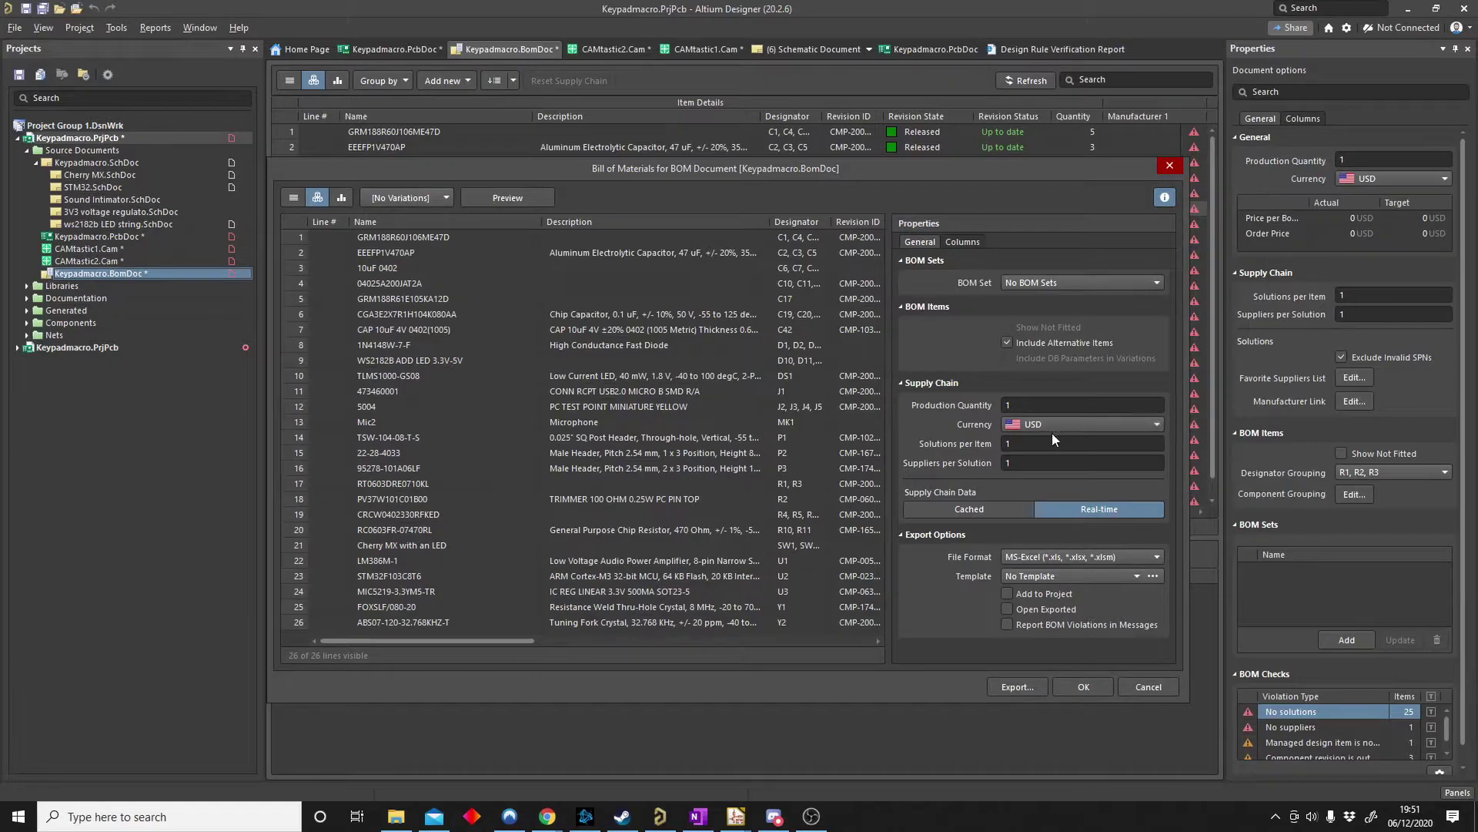
- Export the bill of materials in MS-Excel format as Keypadmacro_BOM to the project outputs folder
click(1024, 690)
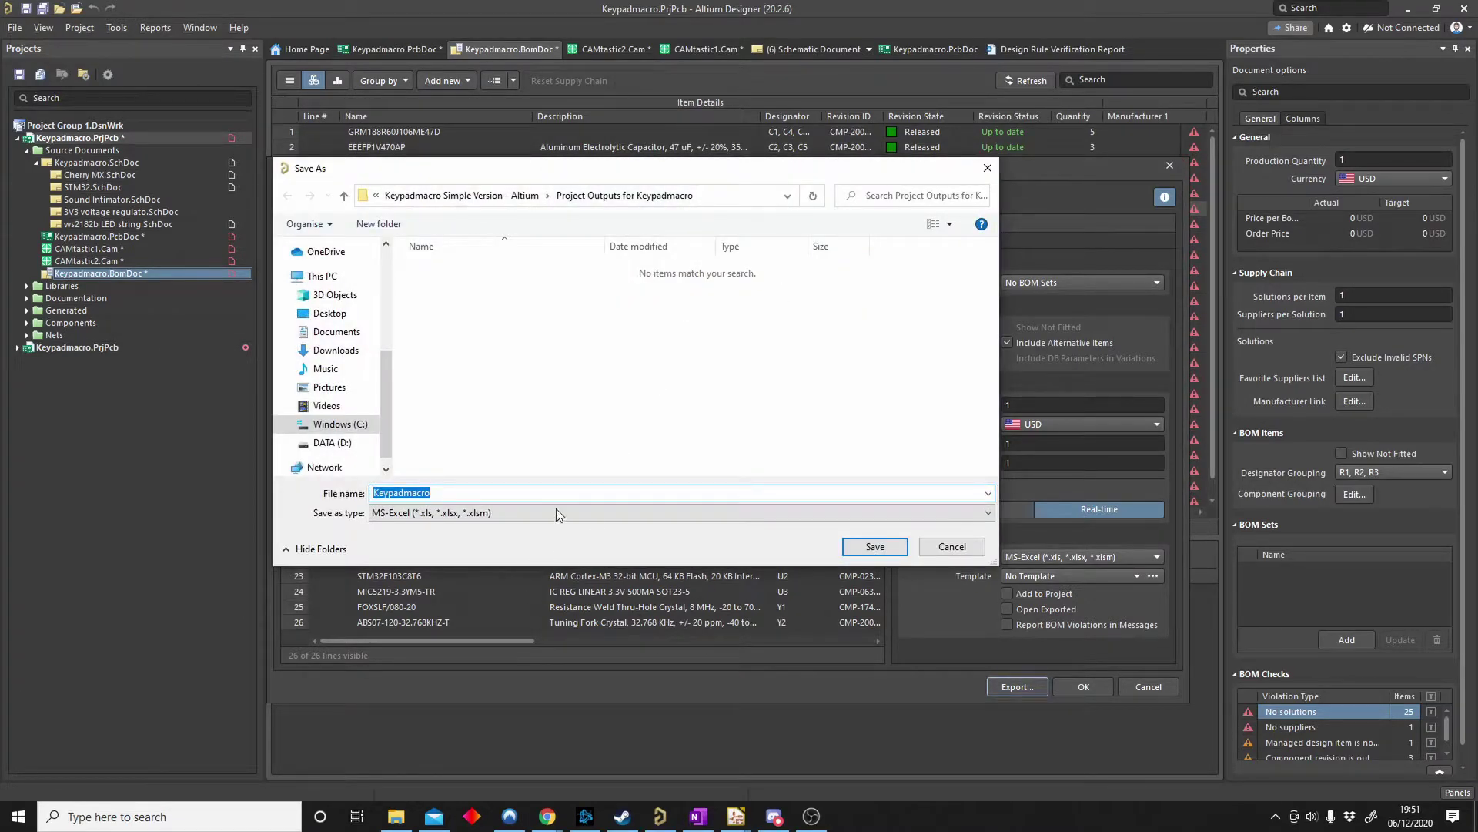
click(547, 488)
text(_BOM)
click(876, 547)
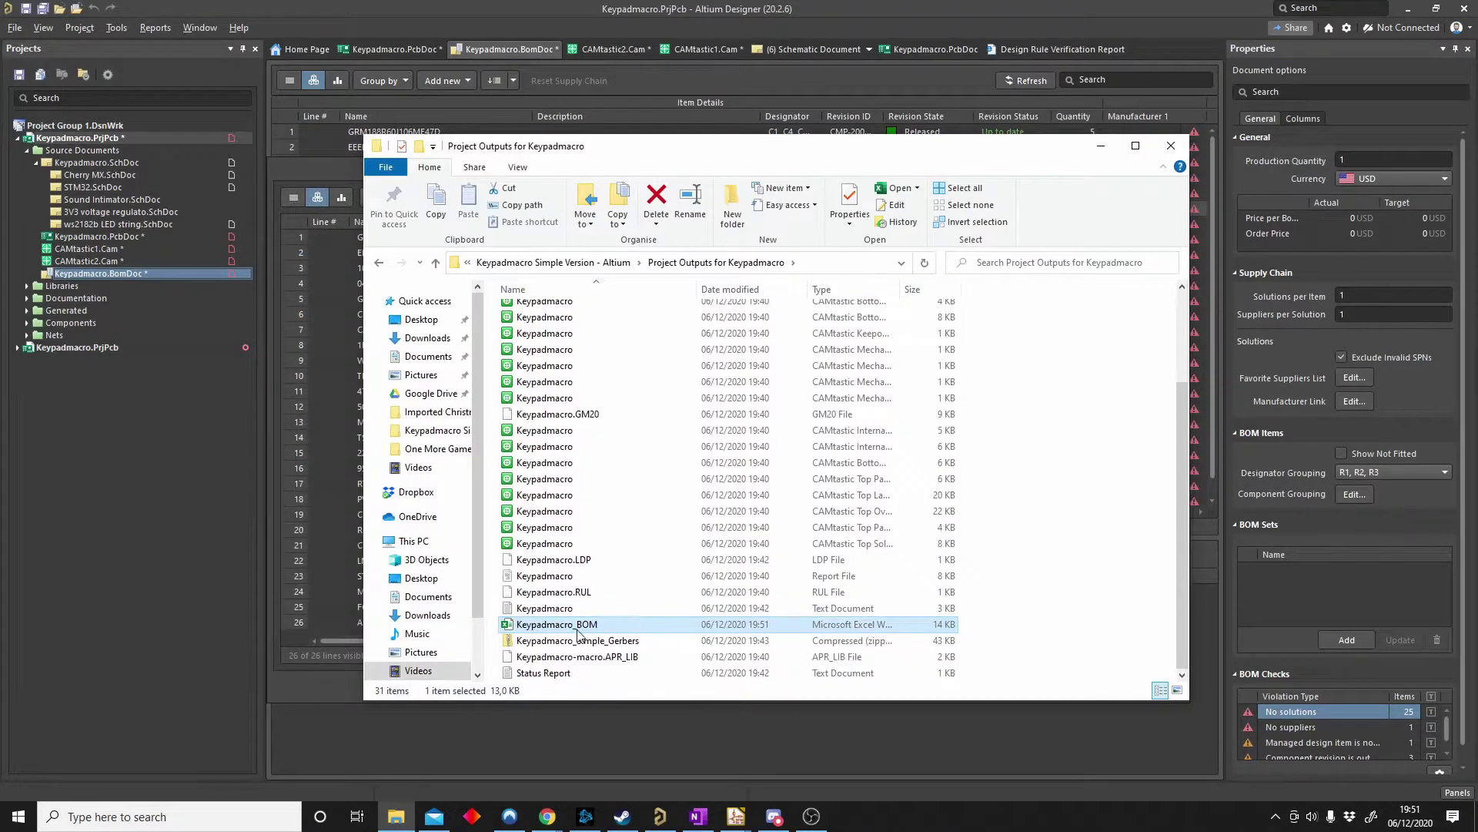
- Open the exported Keypadmacro_BOM workbook in Excel and examine its part names, designators and quantities
double_click(593, 626)
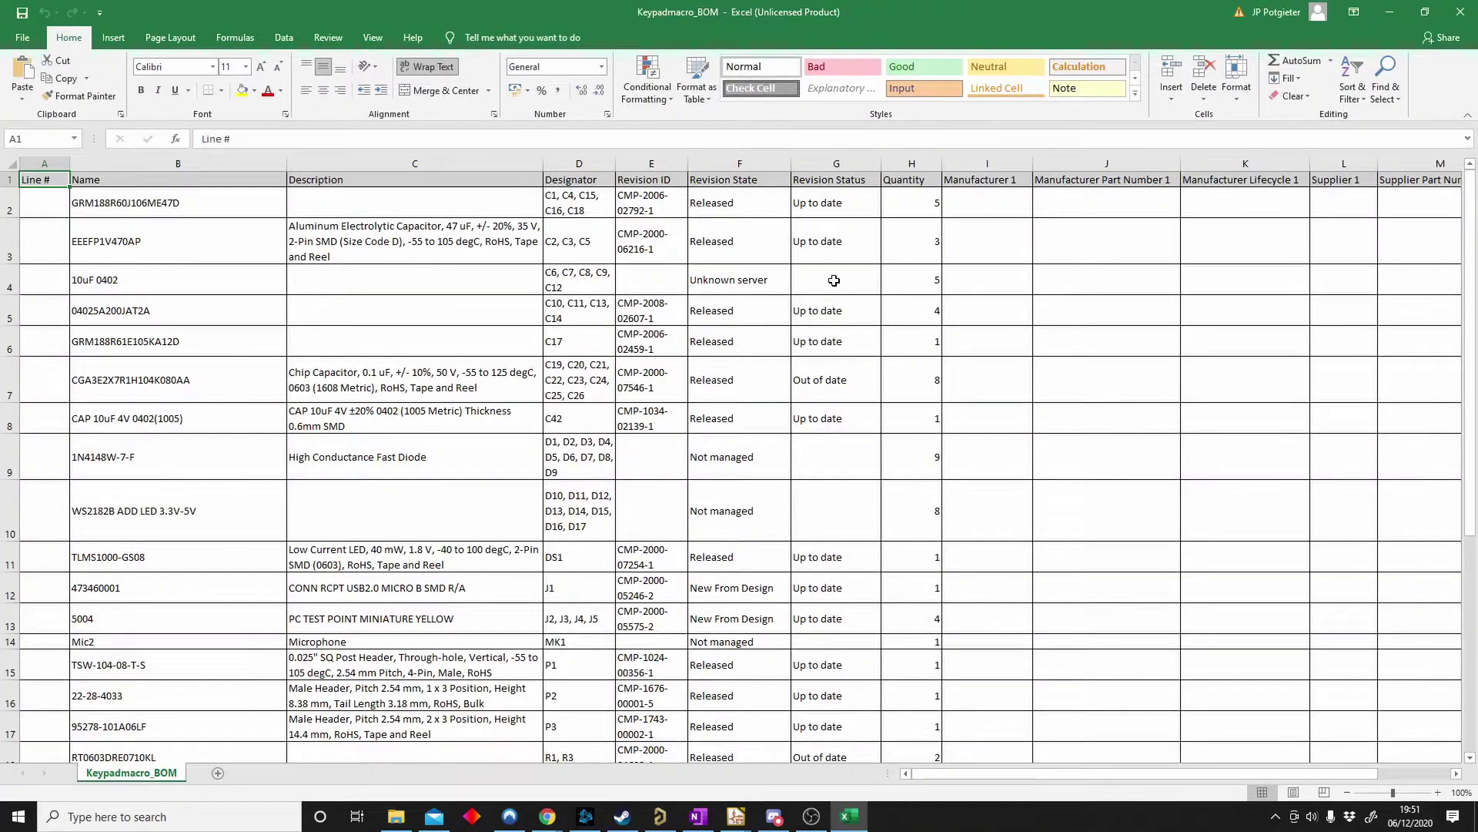
scroll(759, 292, down, 1)
scroll(453, 361, up, 1)
click(187, 204)
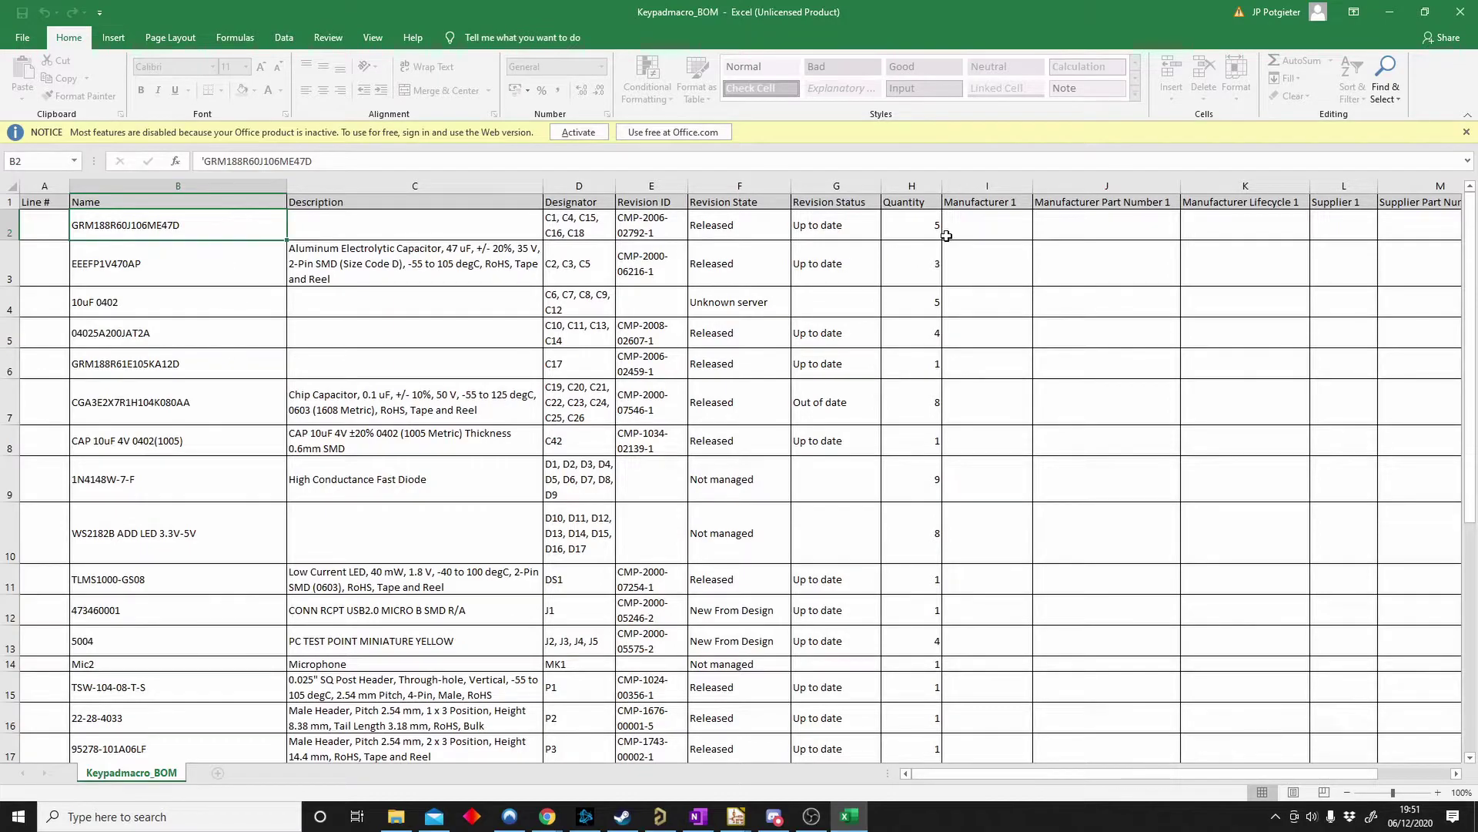
click(947, 268)
click(905, 283)
scroll(890, 335, down, 4)
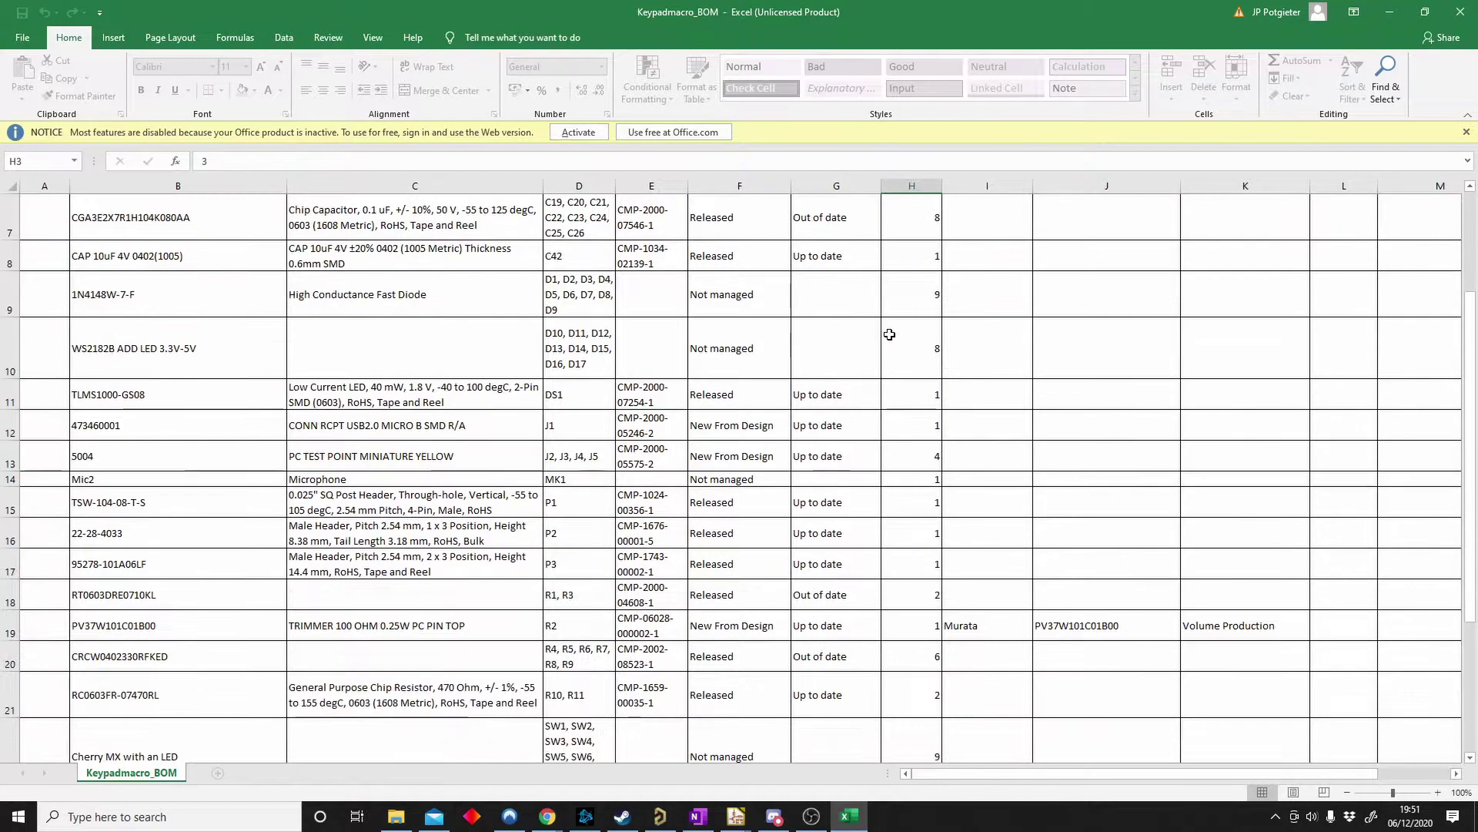
scroll(878, 428, up, 4)
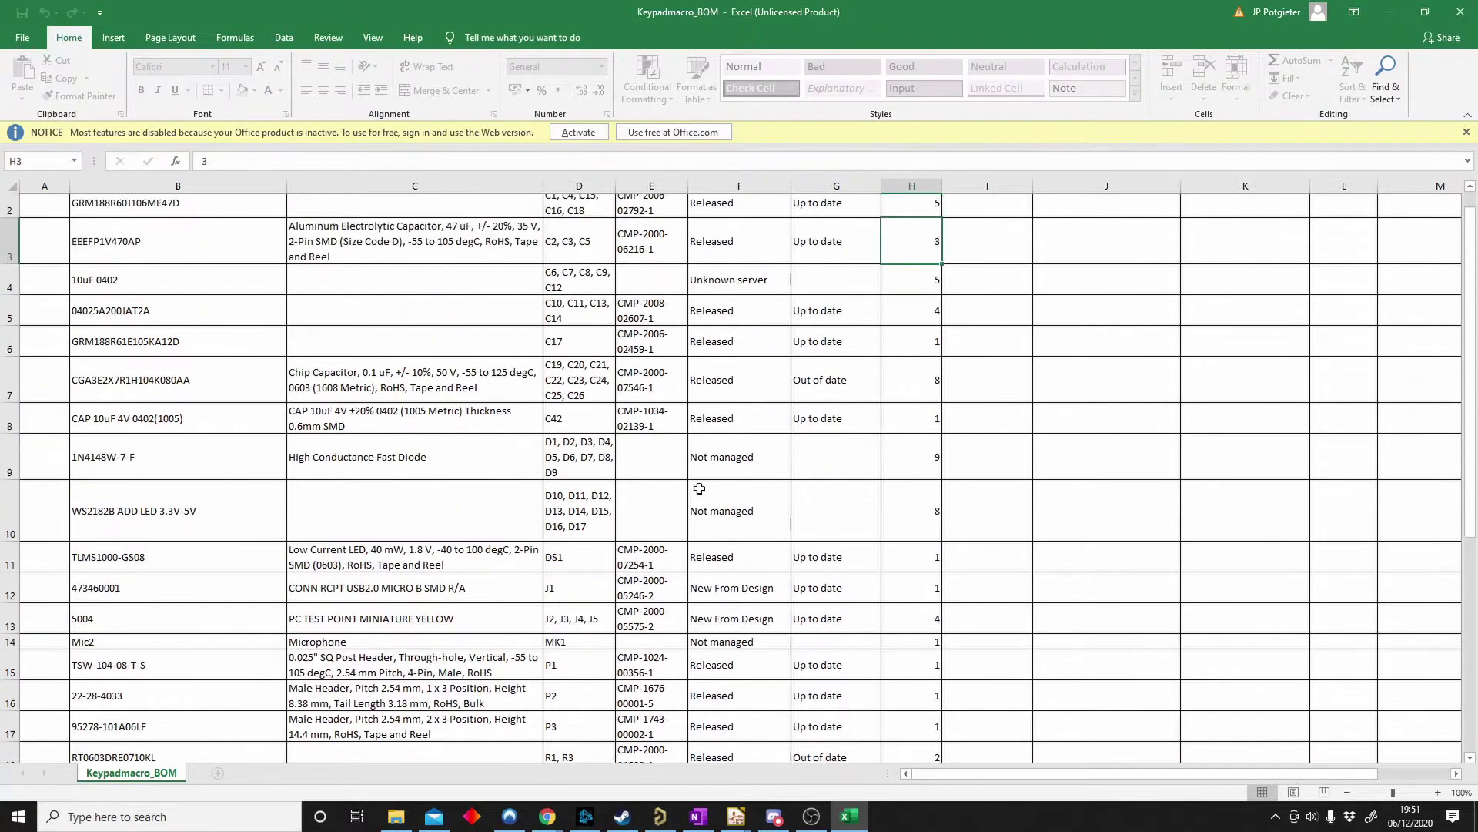
click(1458, 14)
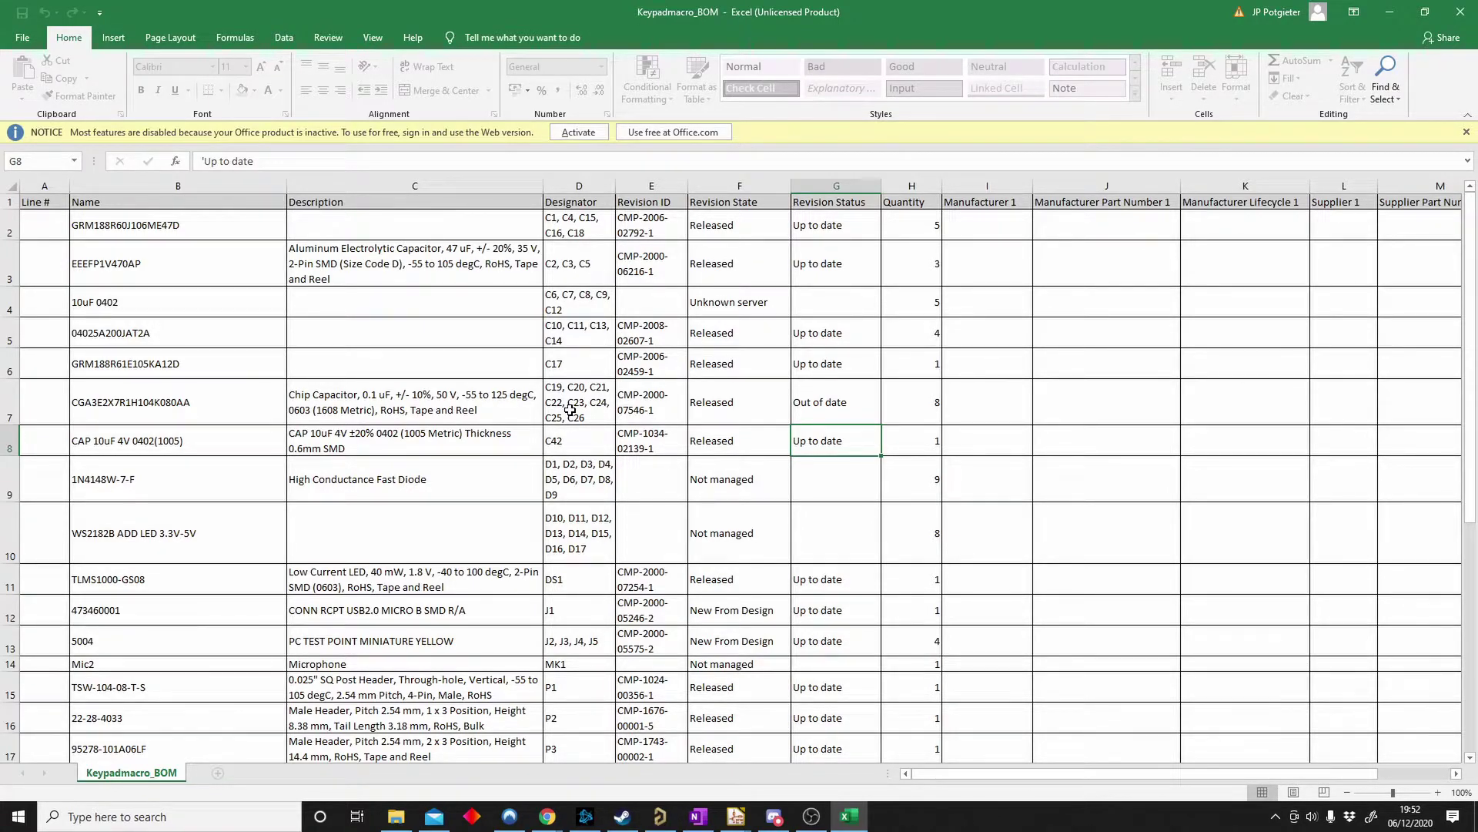
click(162, 543)
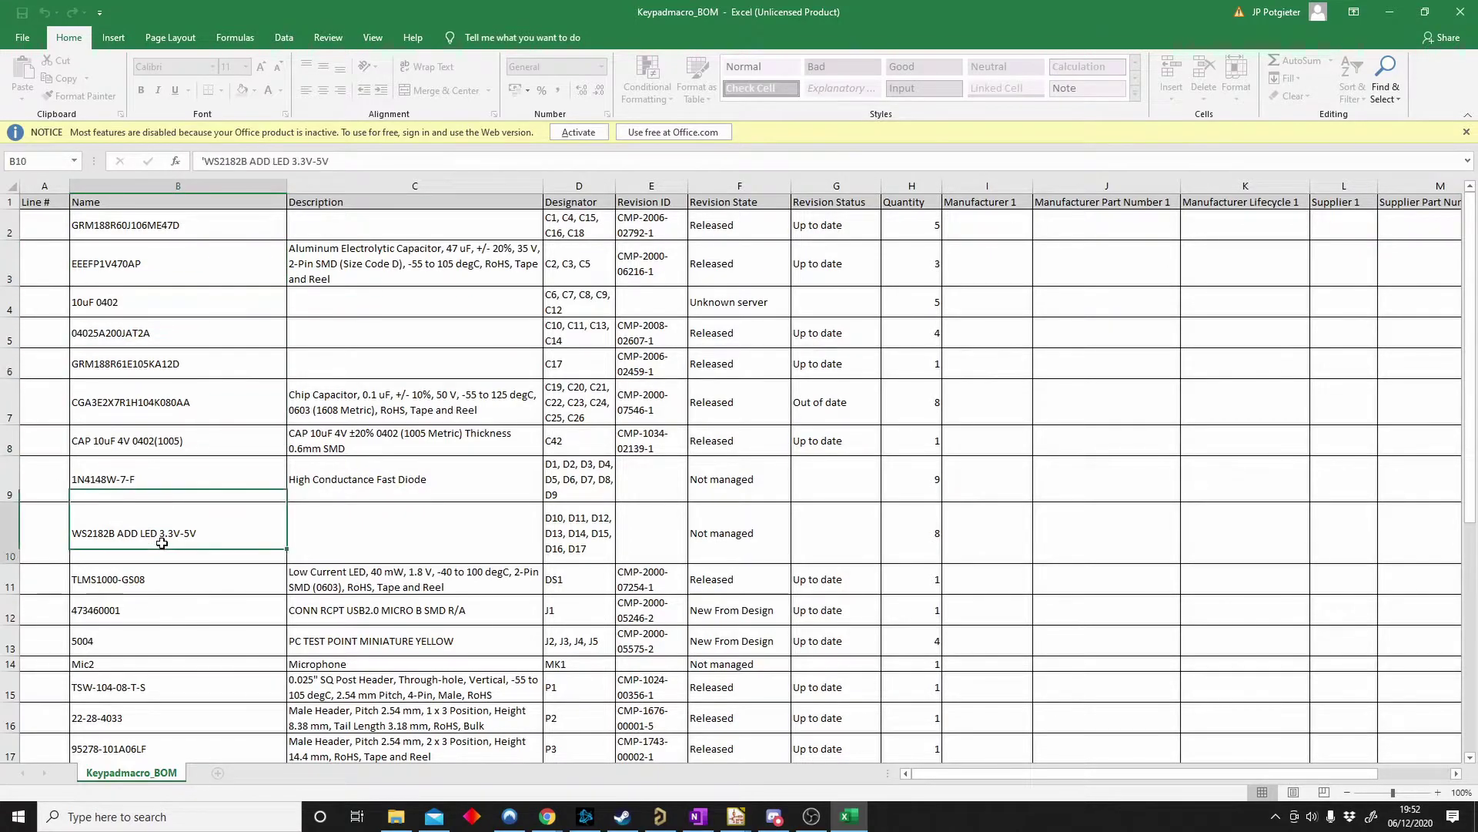
- Switch to the LCSC website in the browser and upload the Keypadmacro_BOM workbook to its BOM Tool
key(alt+Tab)
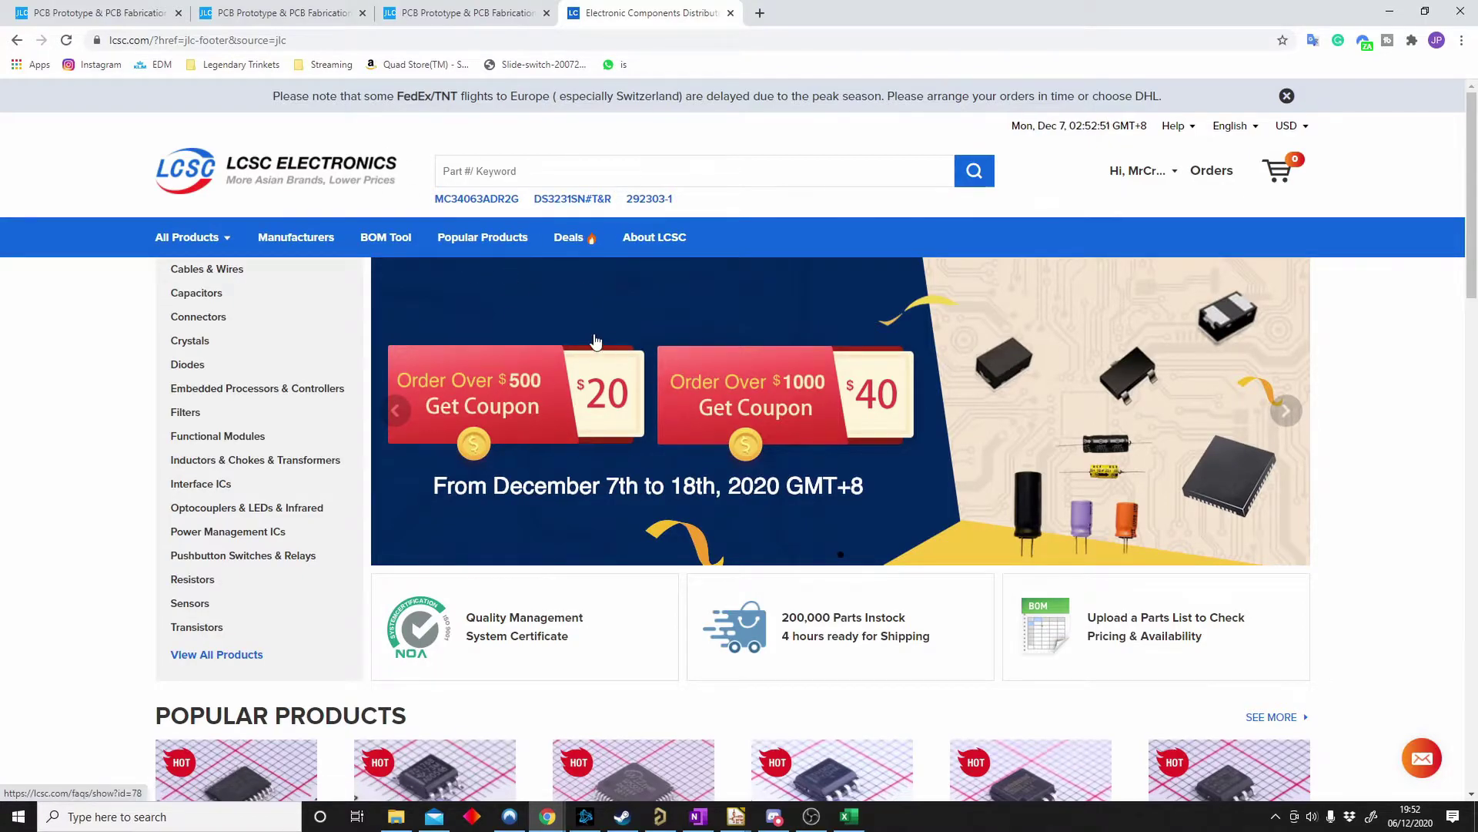
mouse_move(396, 816)
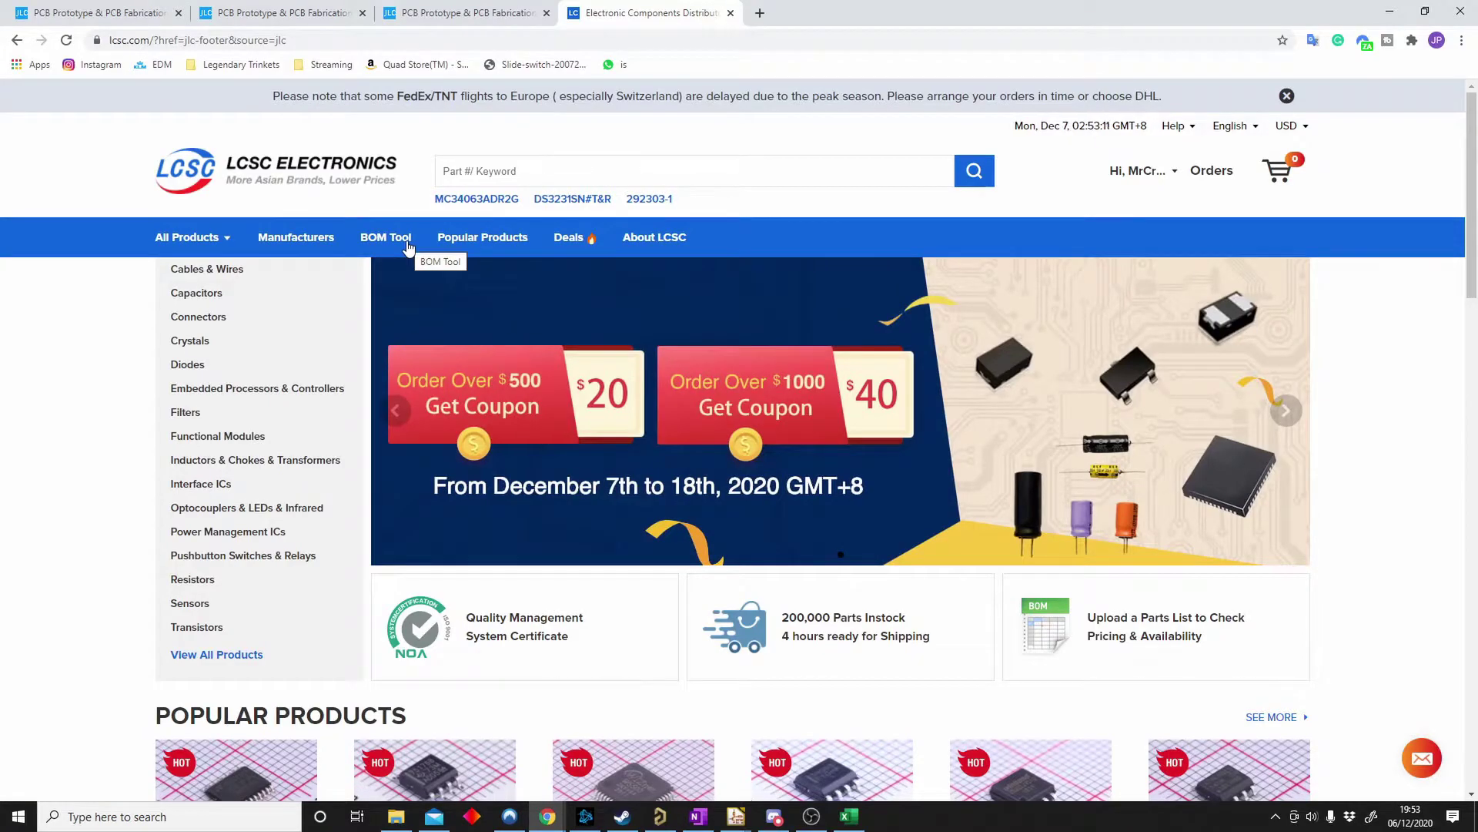
click(407, 243)
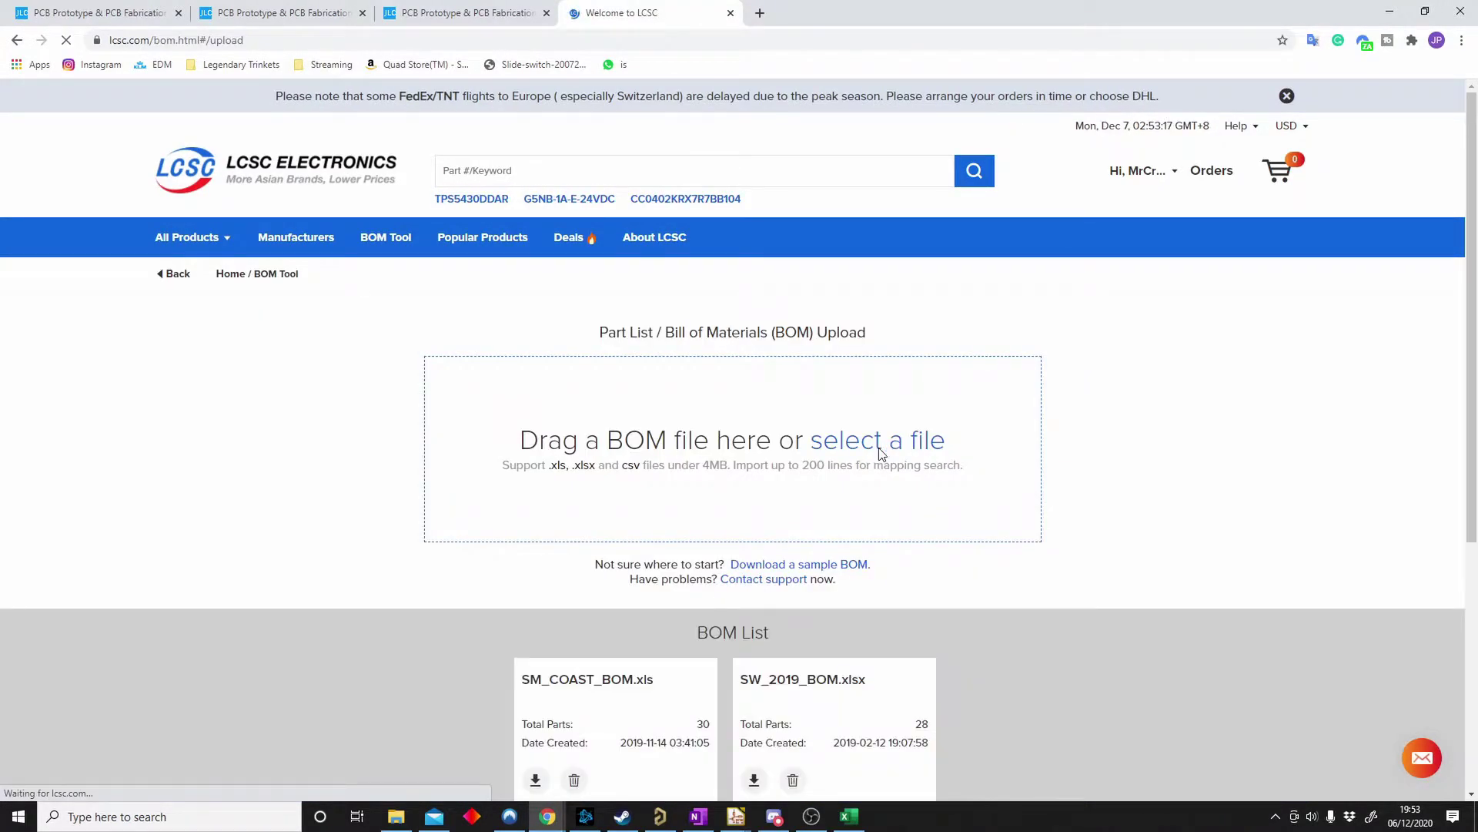
click(879, 454)
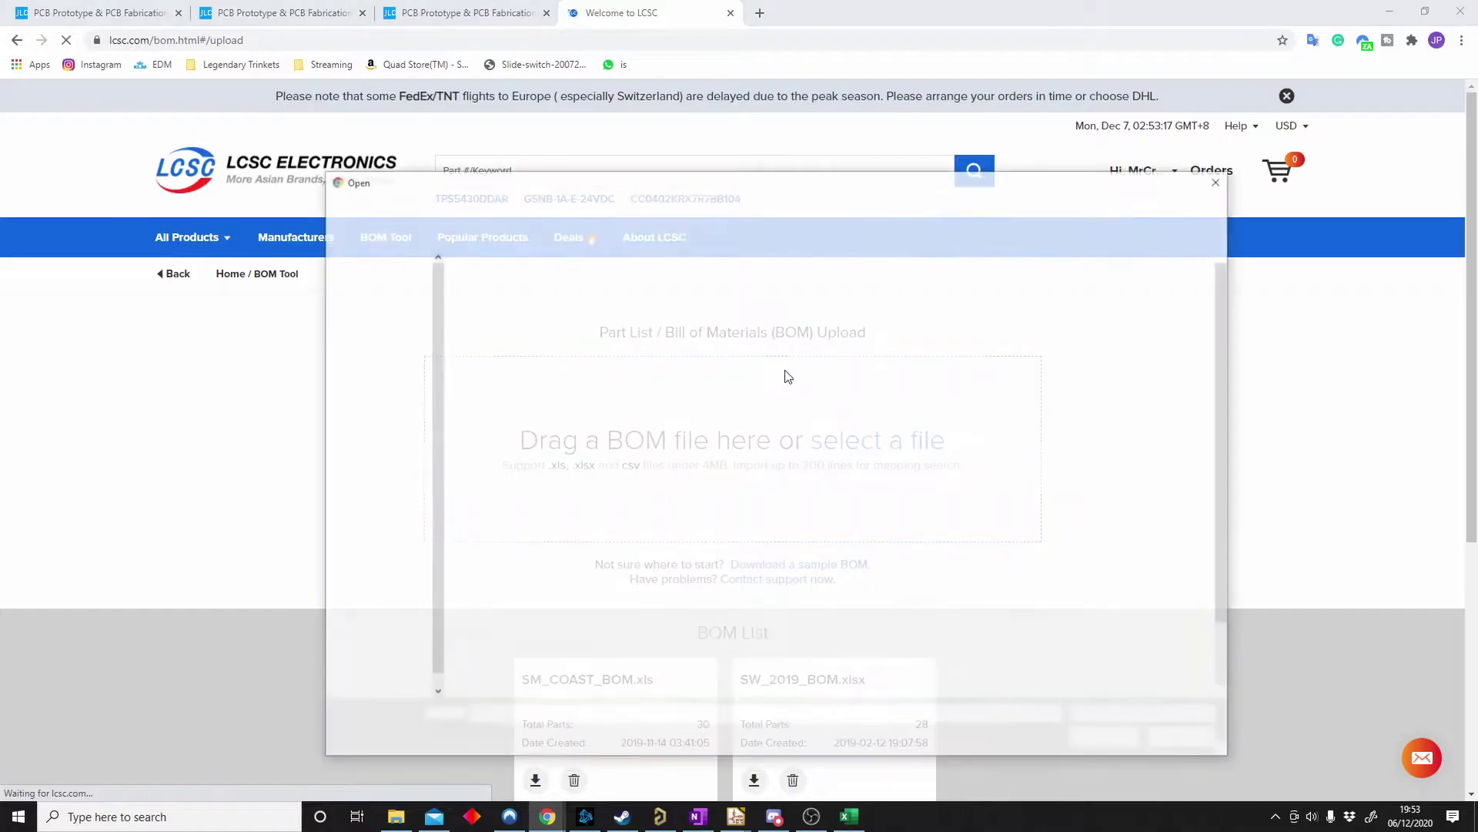
scroll(566, 539, down, 2)
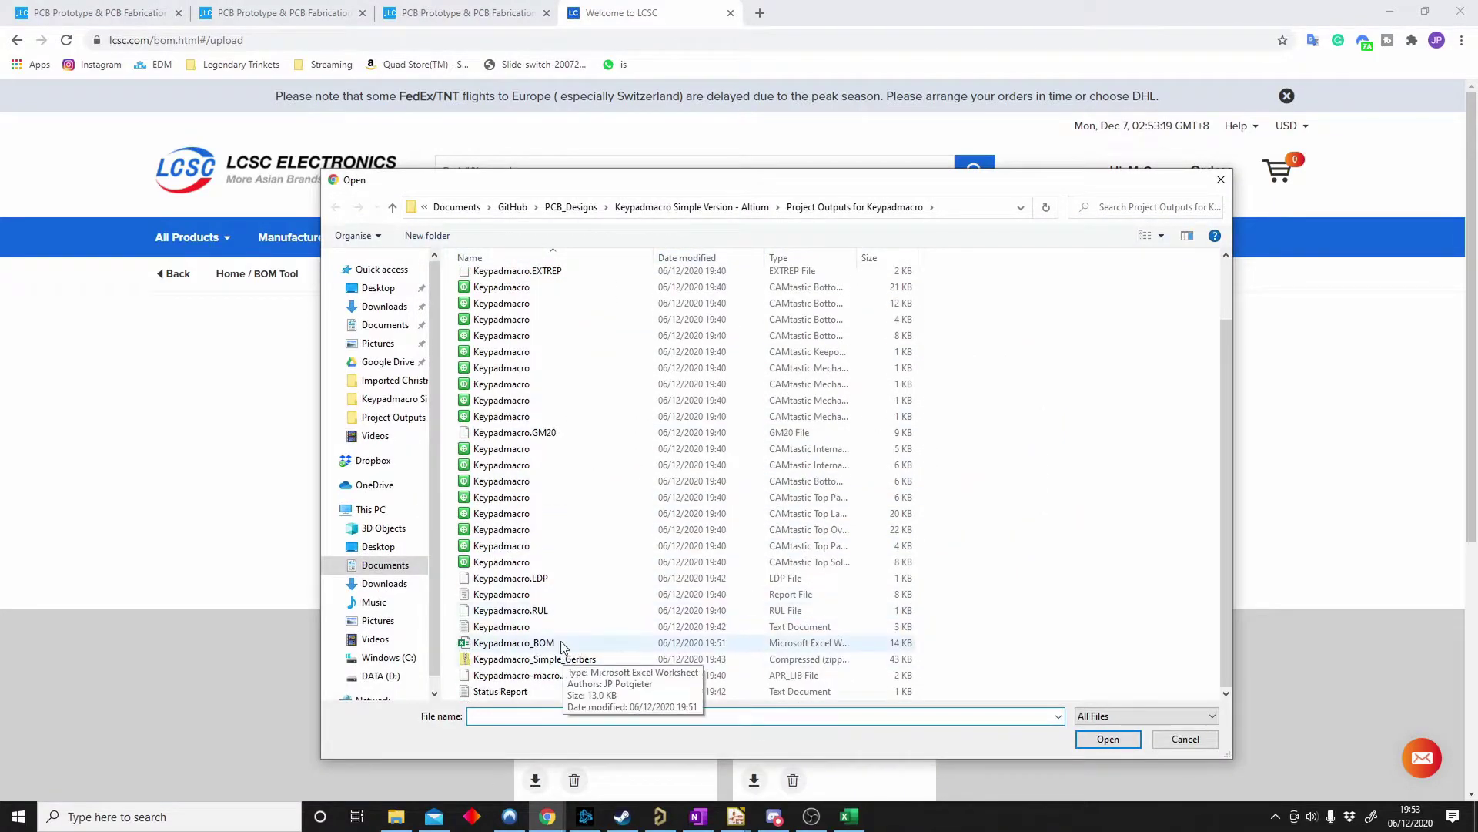
double_click(565, 656)
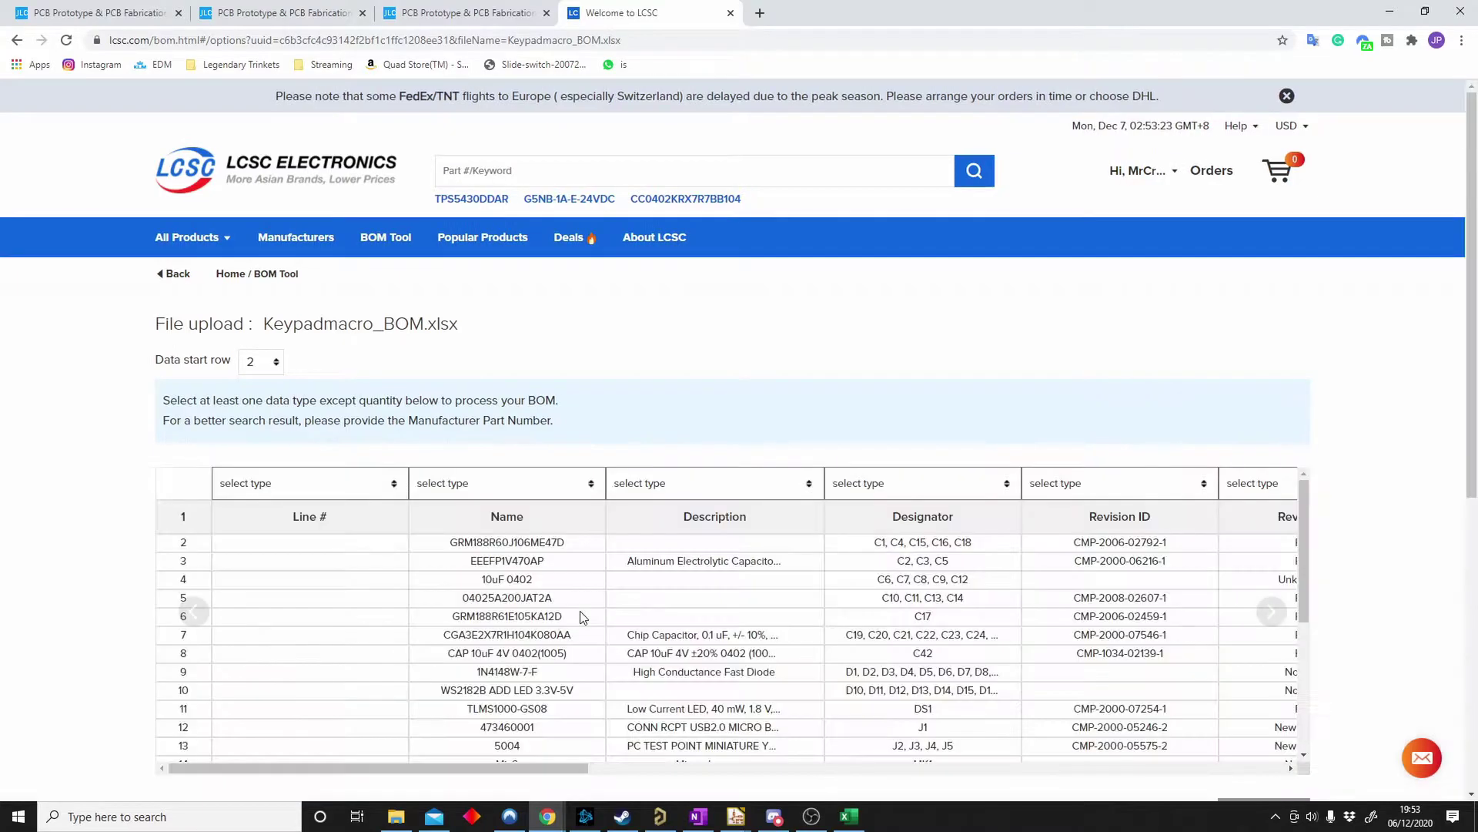
- Assign the Manufacturer Part Number type to the Name column and the Quantity type to the Quantity column
click(585, 487)
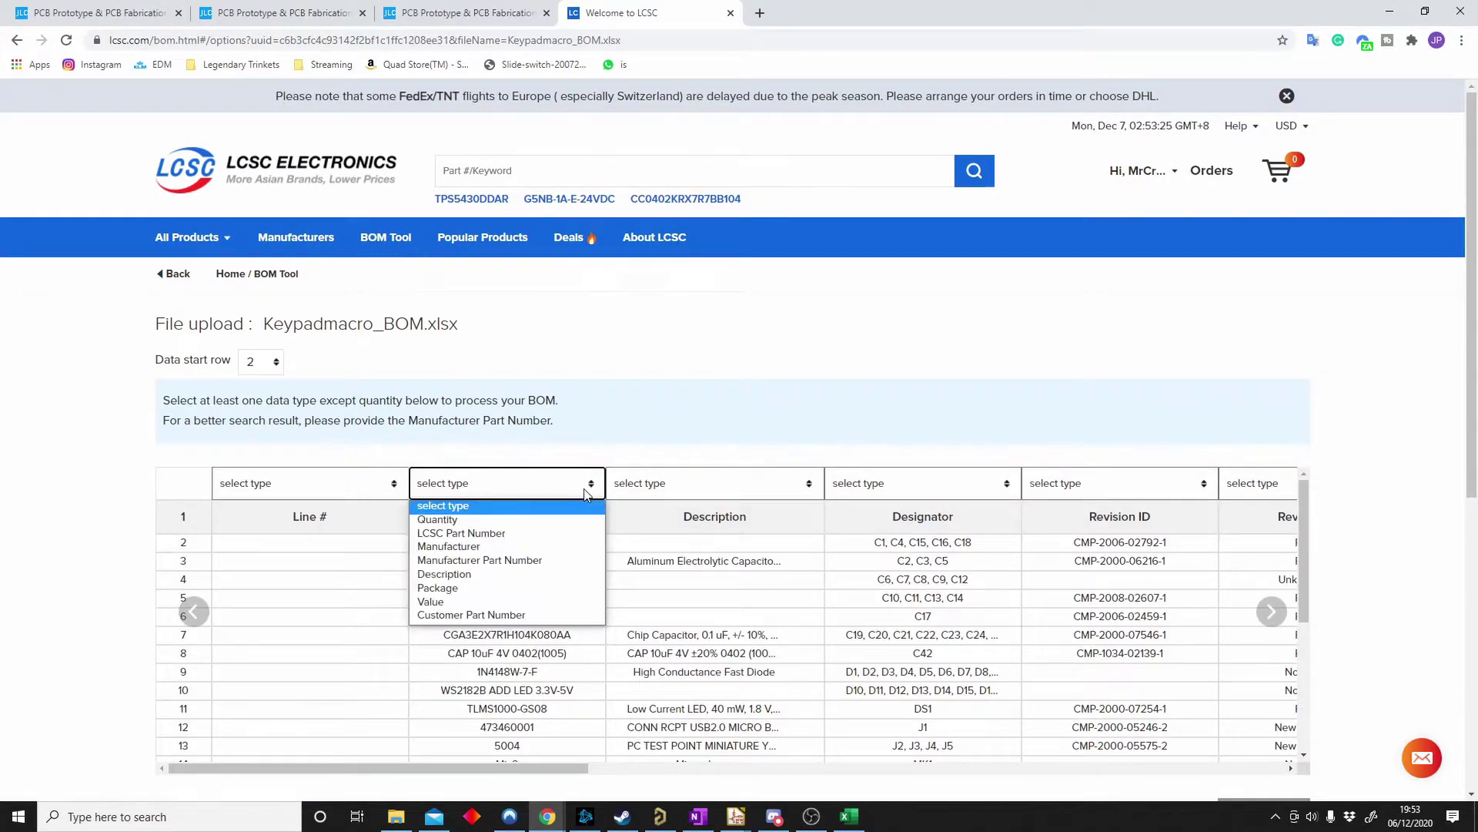
click(556, 561)
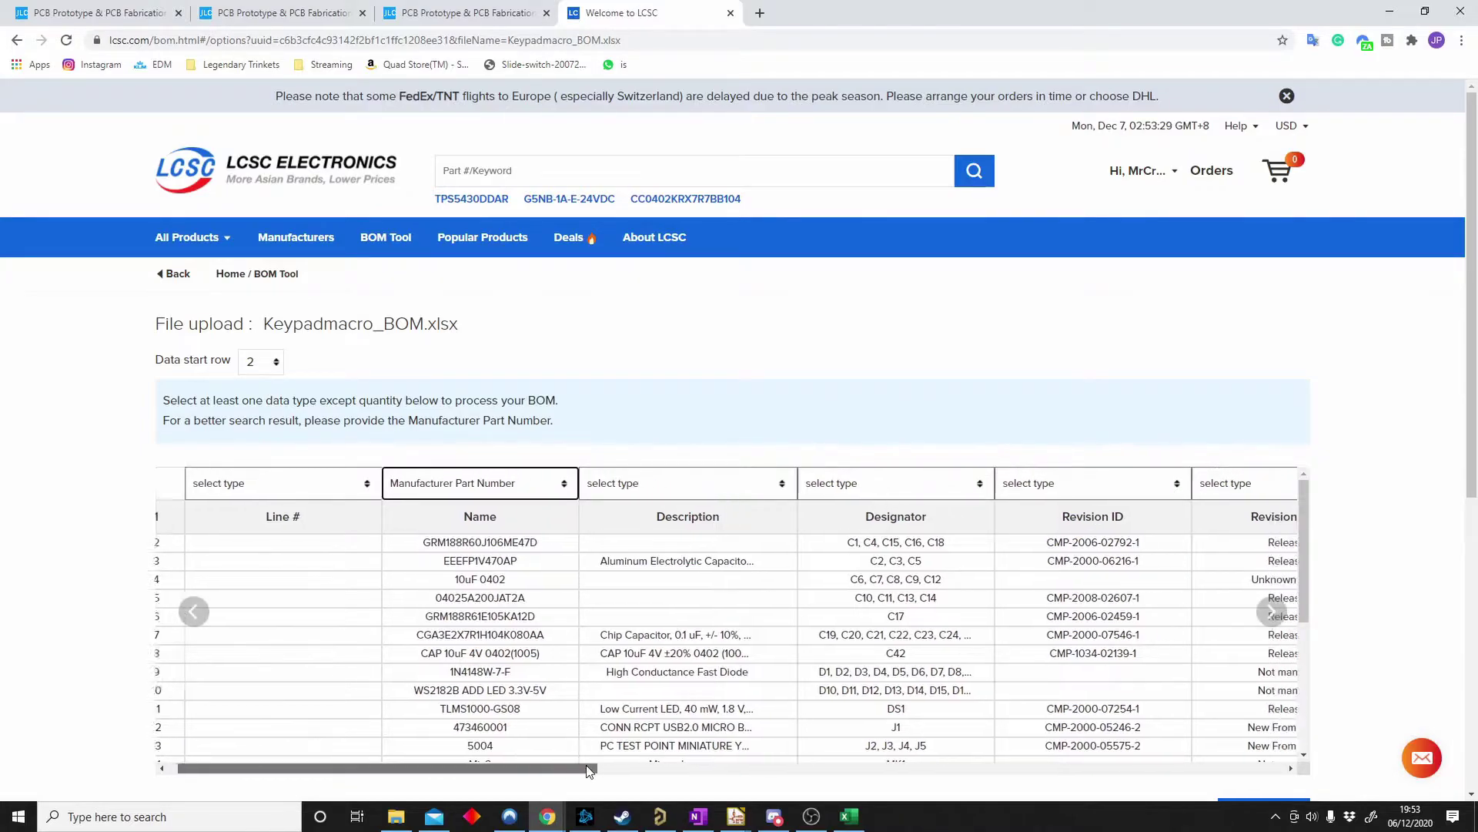
drag(601, 770, 893, 770)
click(939, 488)
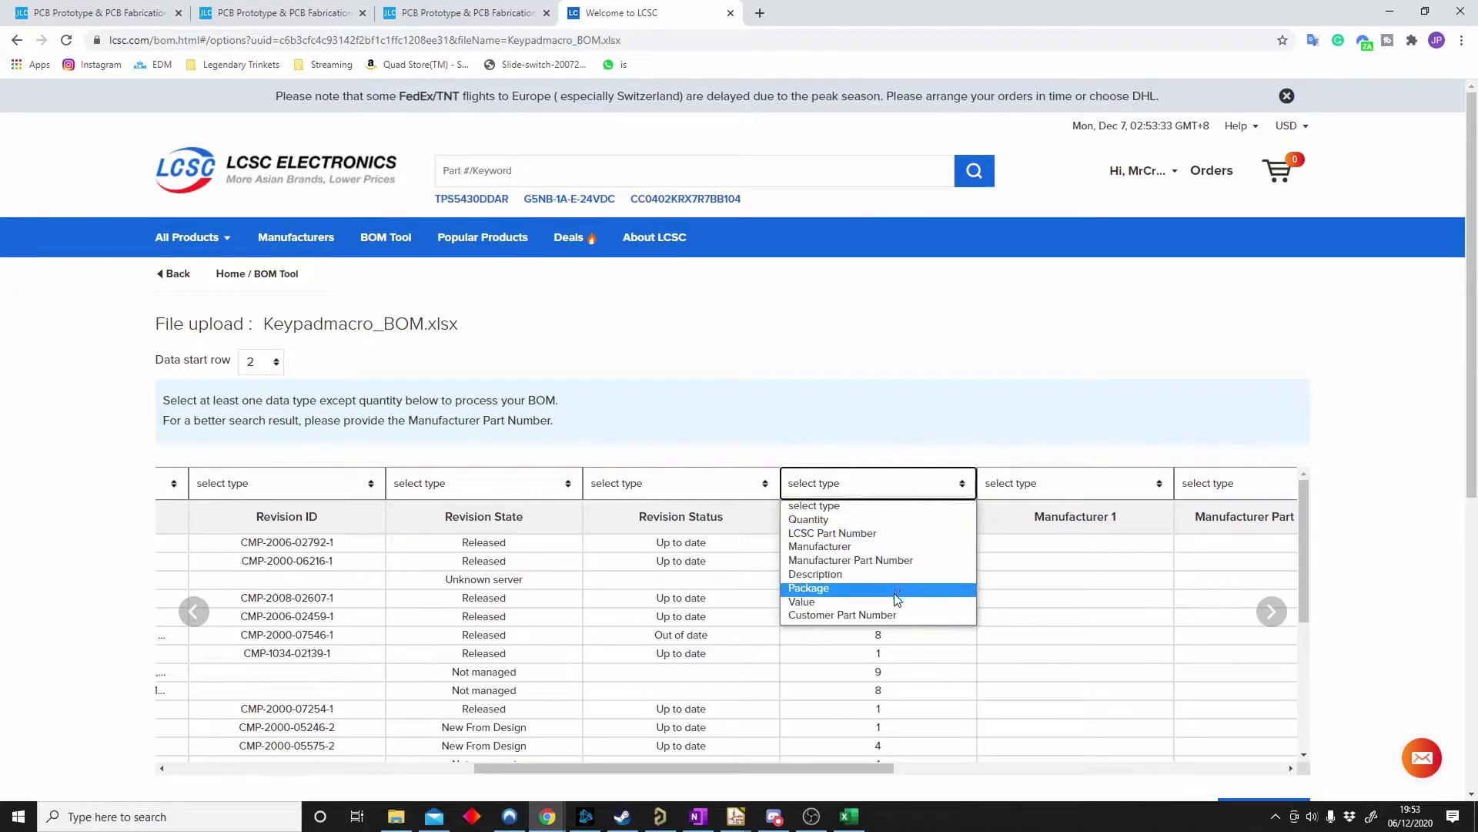
click(880, 524)
- Check the remaining columns of the uploaded BOM and submit it for part matching
mouse_move(811, 770)
mouse_down()
mouse_move(520, 764)
mouse_move(805, 769)
mouse_up()
scroll(444, 670, down, 1)
scroll(693, 719, up, 1)
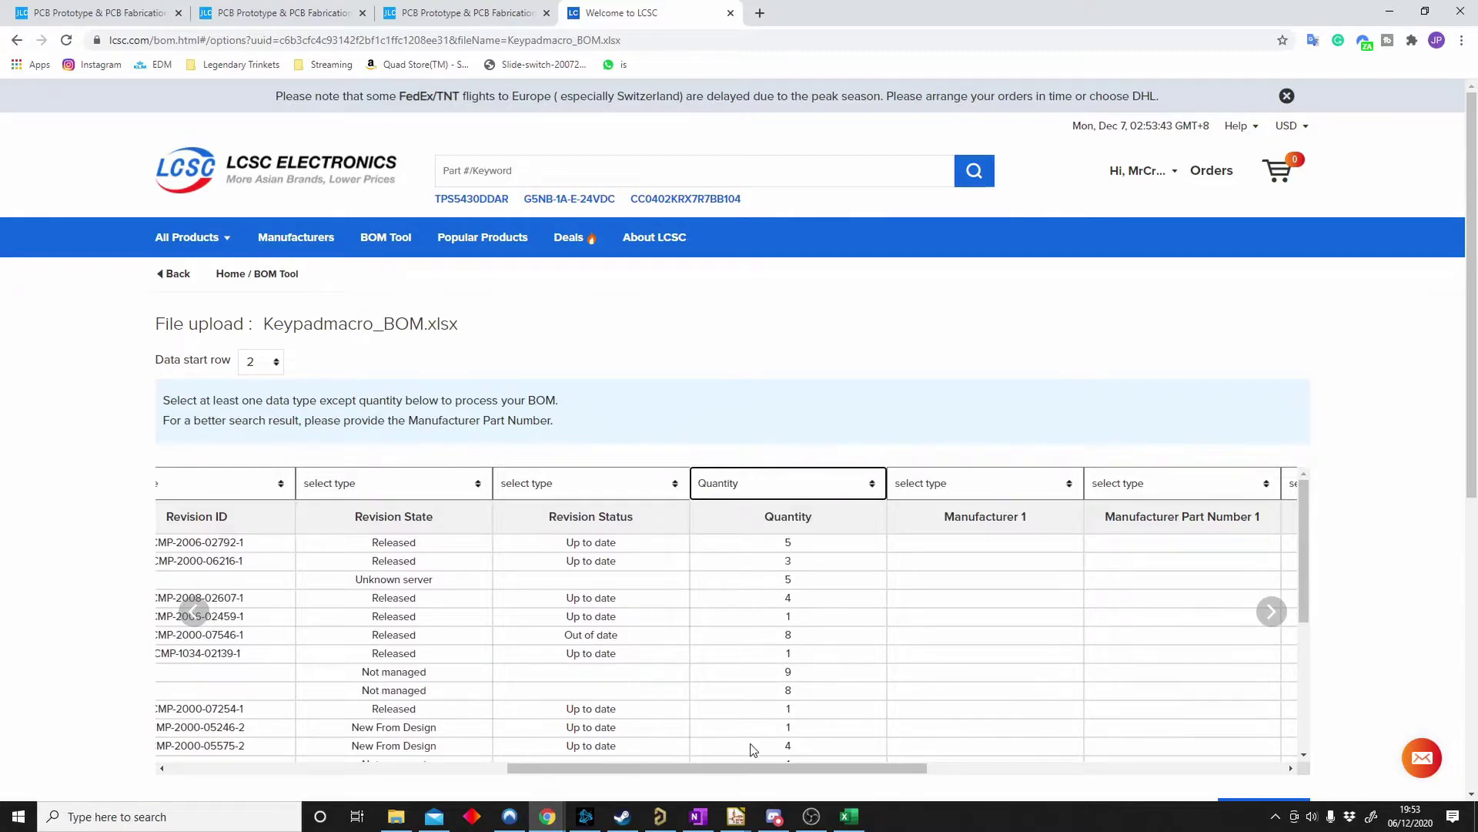
drag(743, 768, 418, 761)
scroll(353, 750, right, 10)
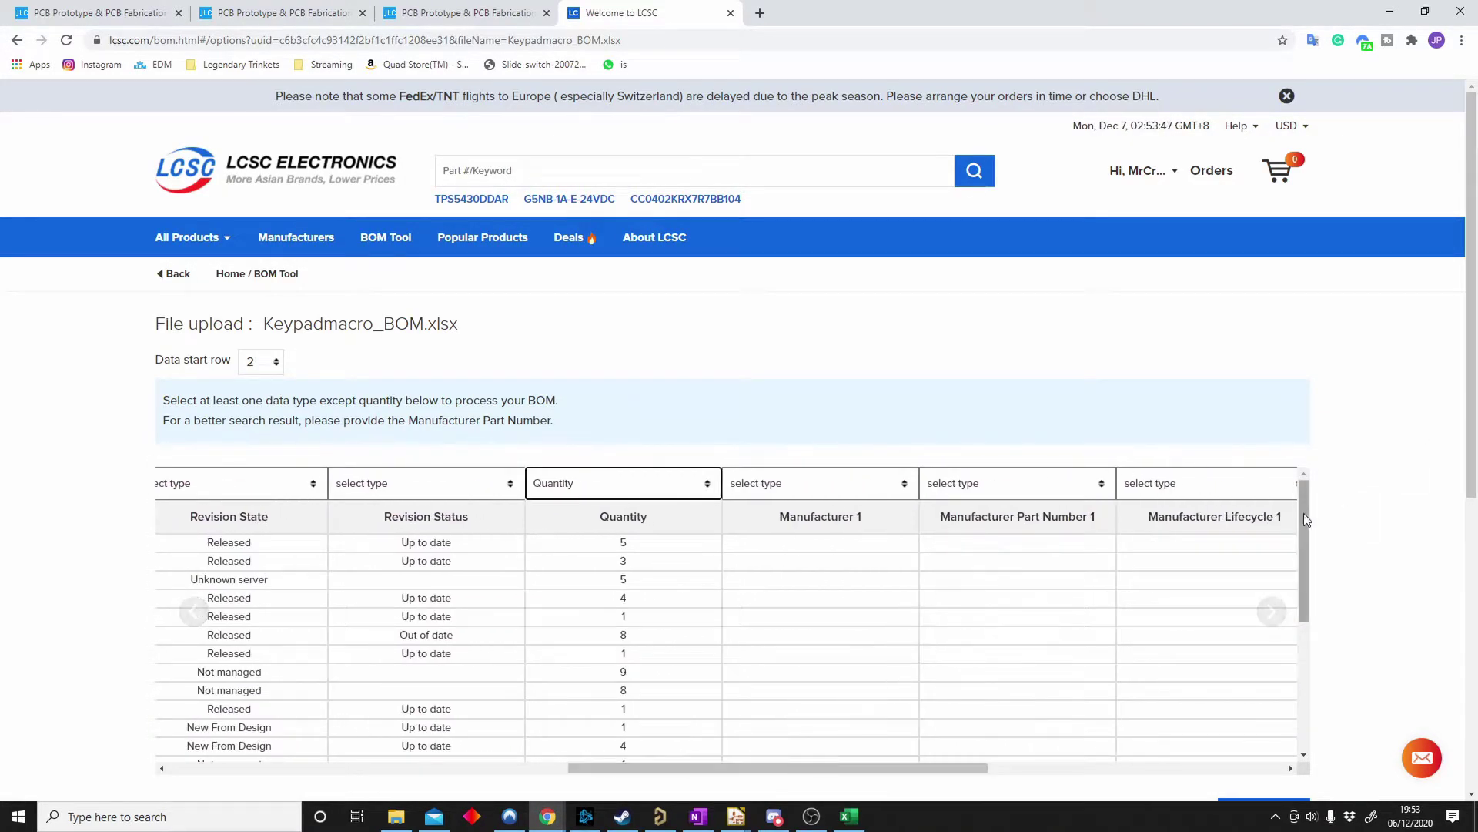
scroll(1309, 512, down, 4)
click(1263, 508)
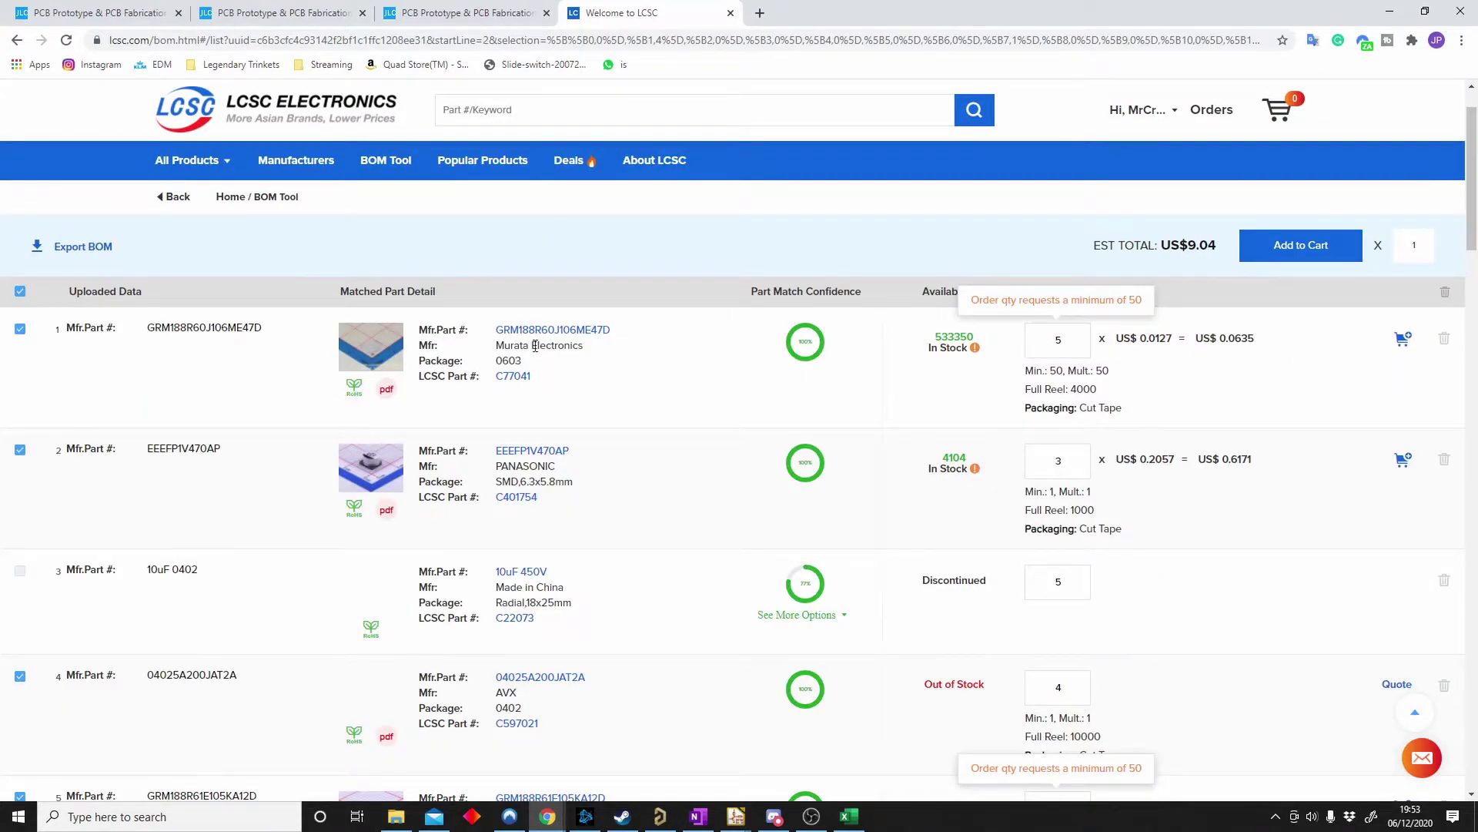
- Set the purchase quantity of the GRM188R60J106ME47D capacitor to 50
drag(1070, 339, 1045, 343)
text(50)
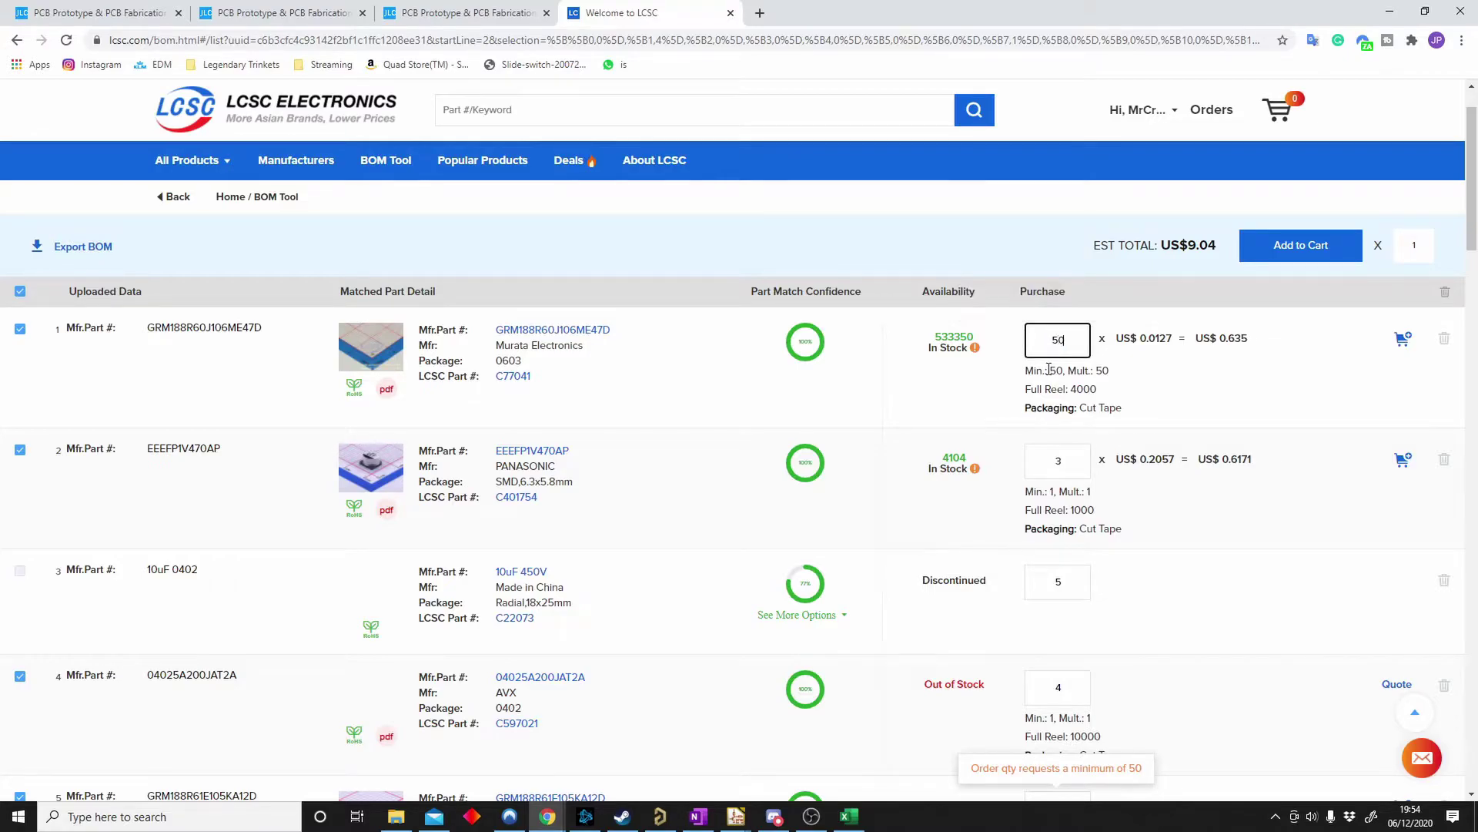
click(1249, 338)
- Examine the part match confidence and availability of the matched components throughout the list
drag(751, 299, 860, 293)
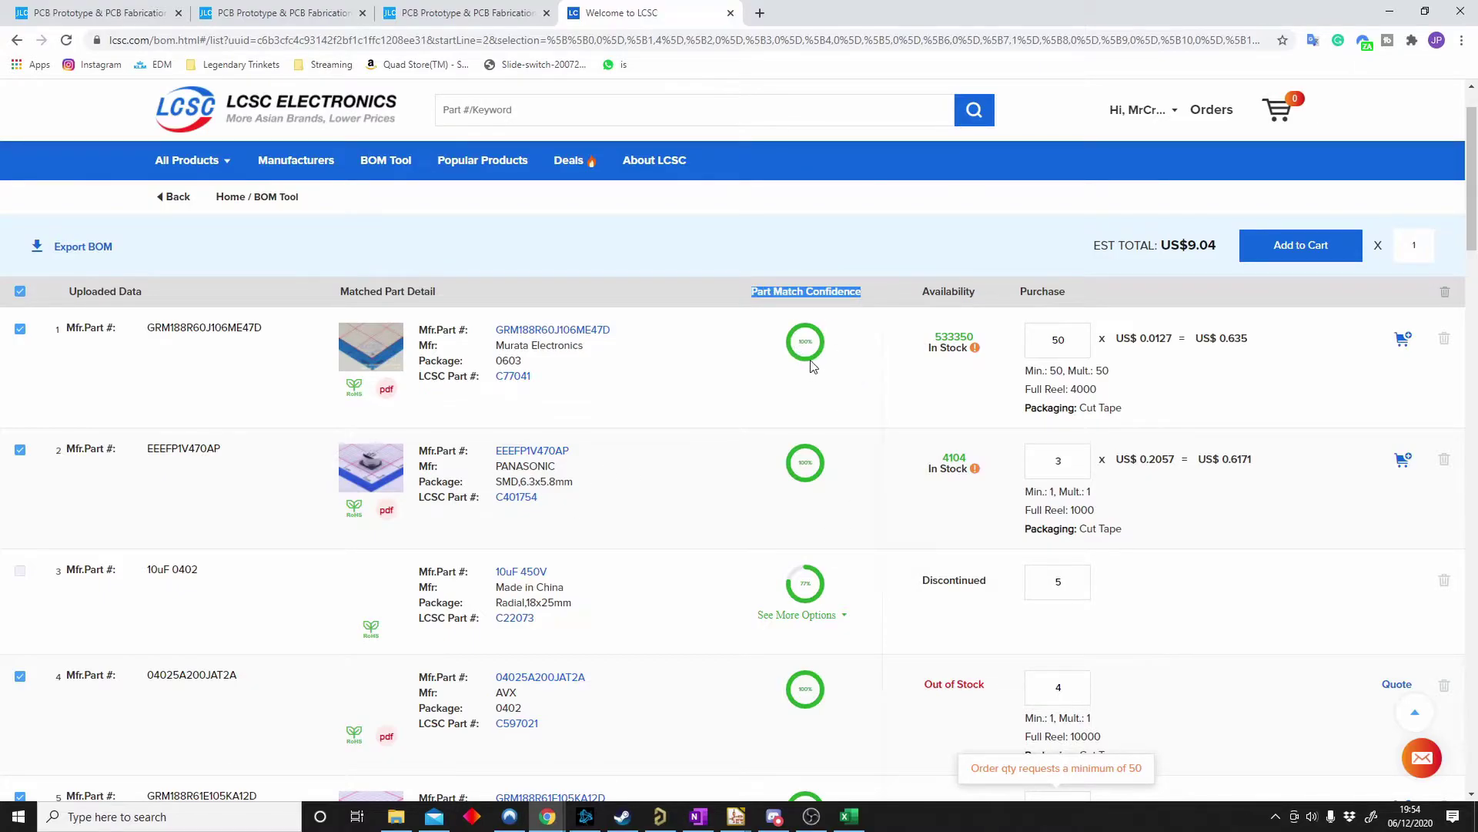
scroll(814, 366, down, 10)
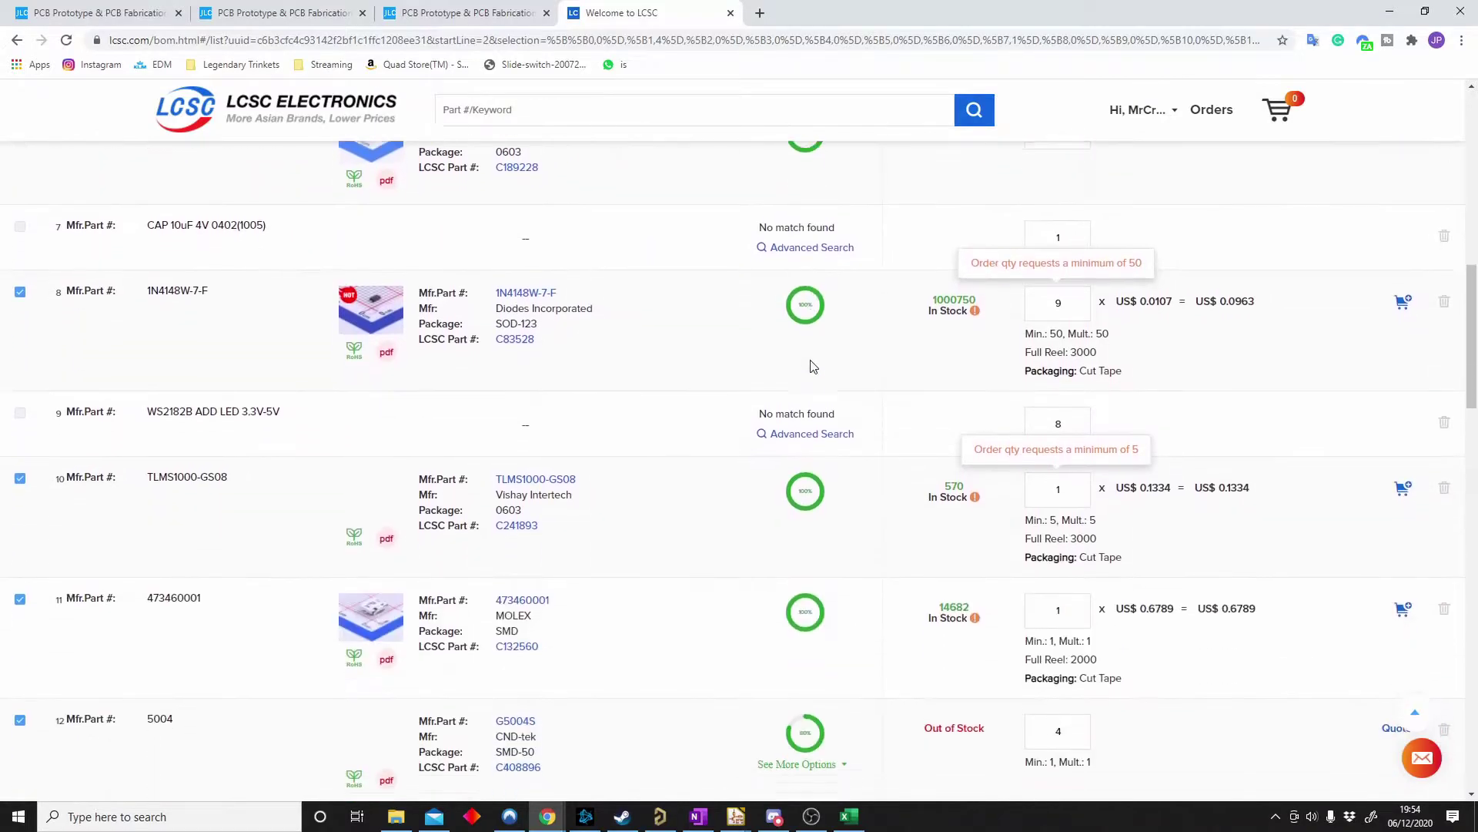
scroll(813, 366, down, 5)
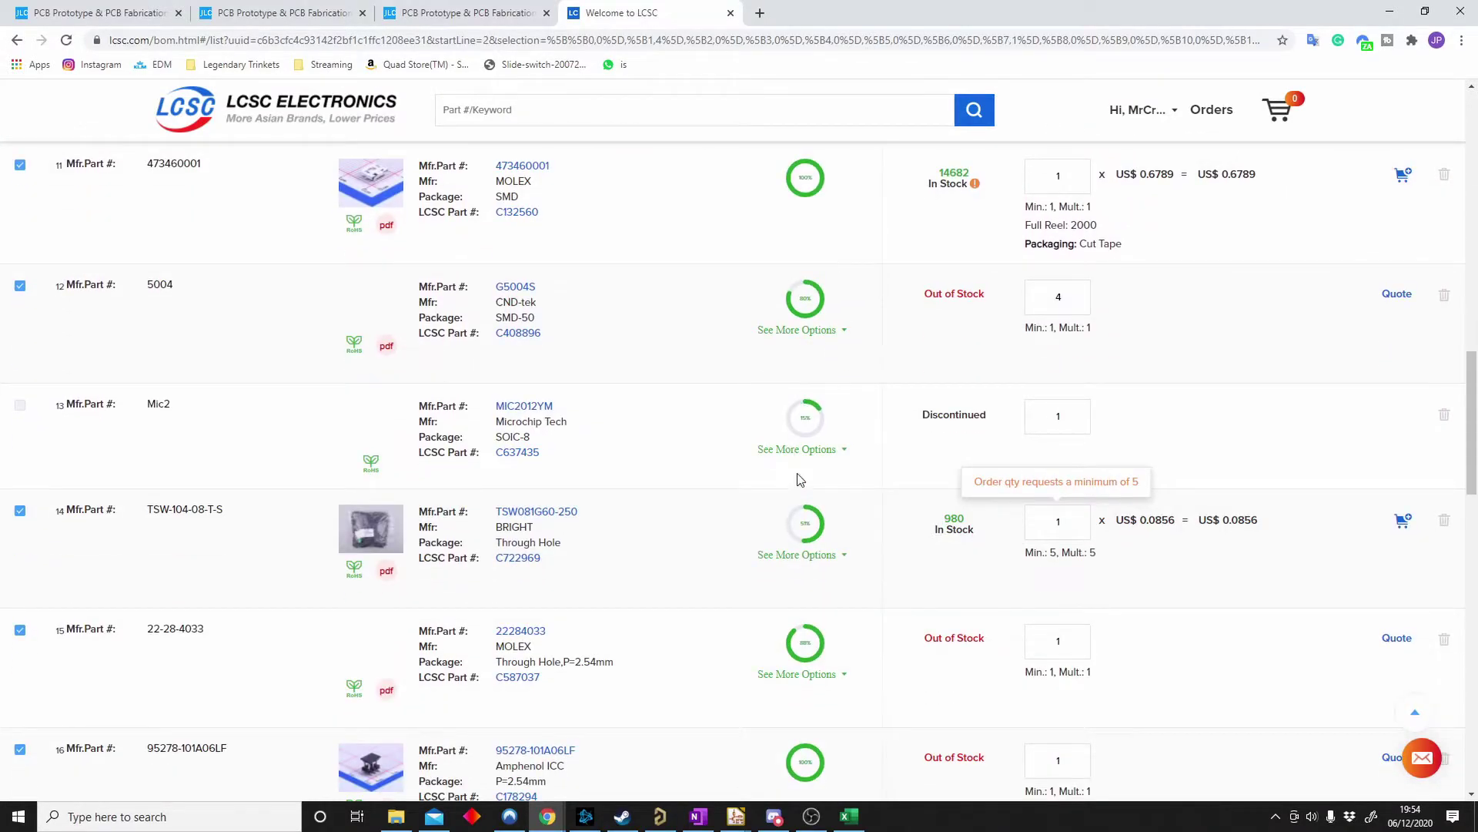
scroll(790, 539, down, 4)
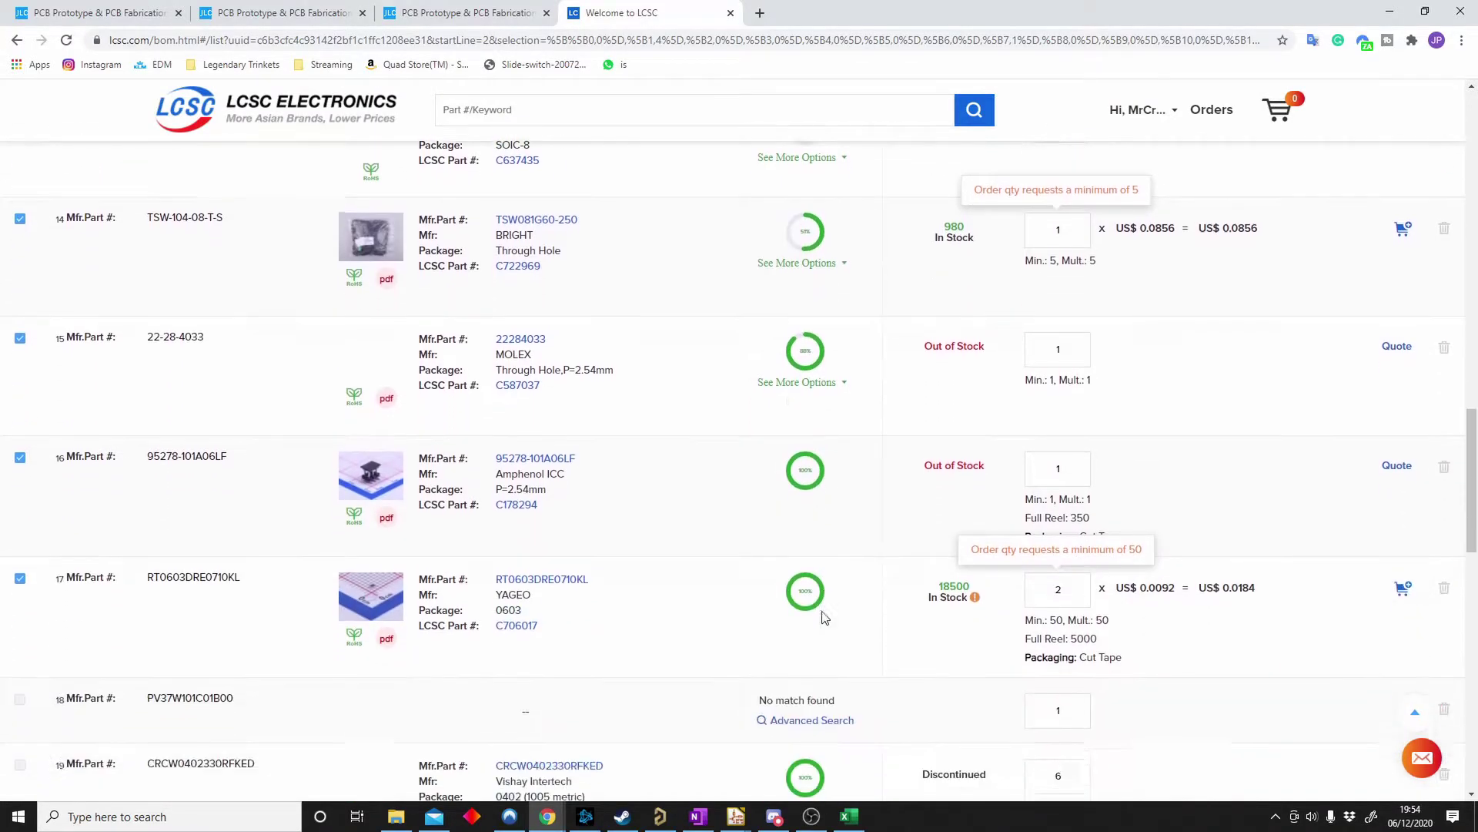
scroll(822, 614, up, 15)
scroll(825, 620, up, 6)
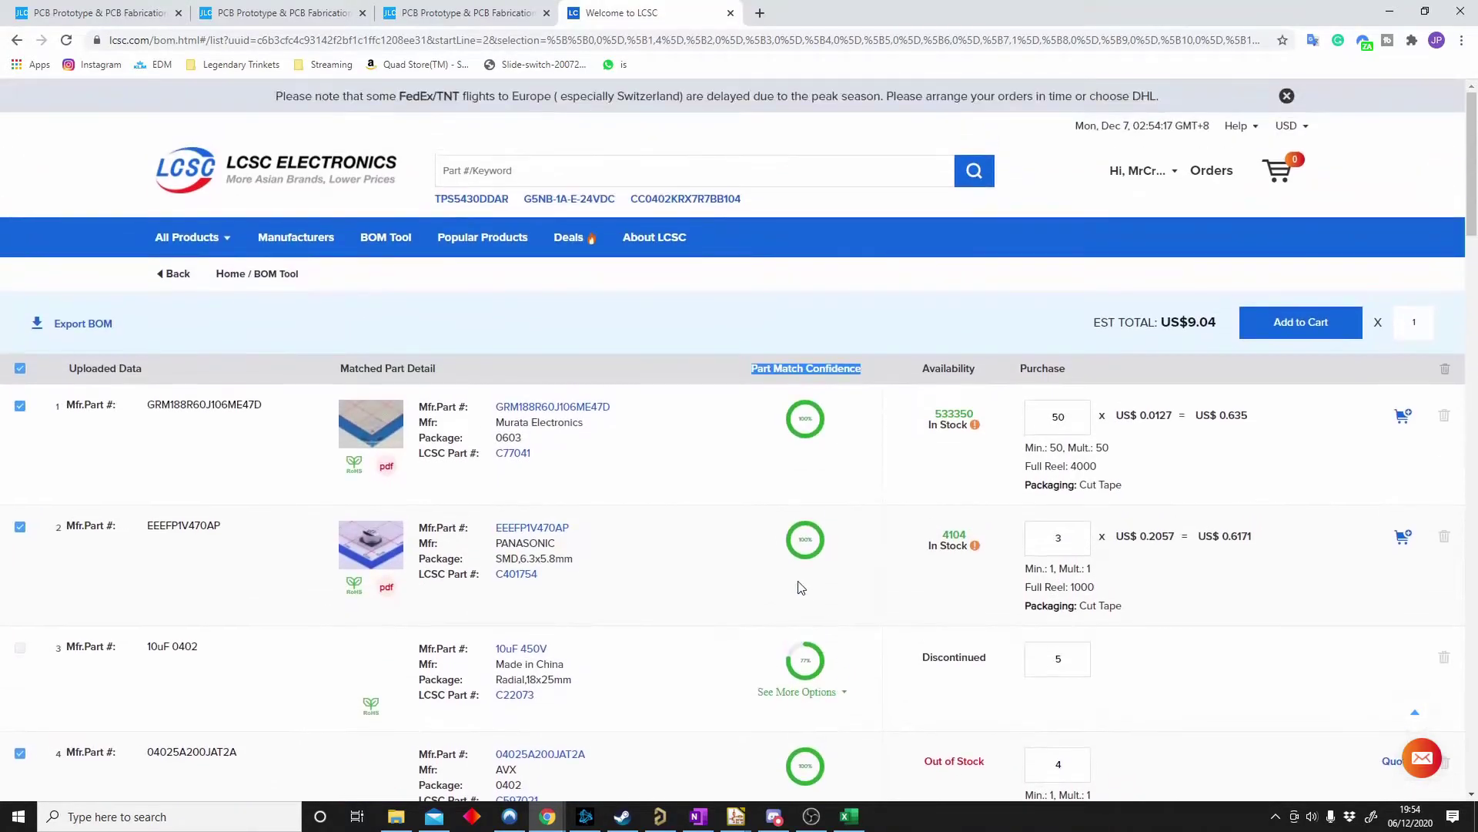
scroll(1049, 570, down, 1)
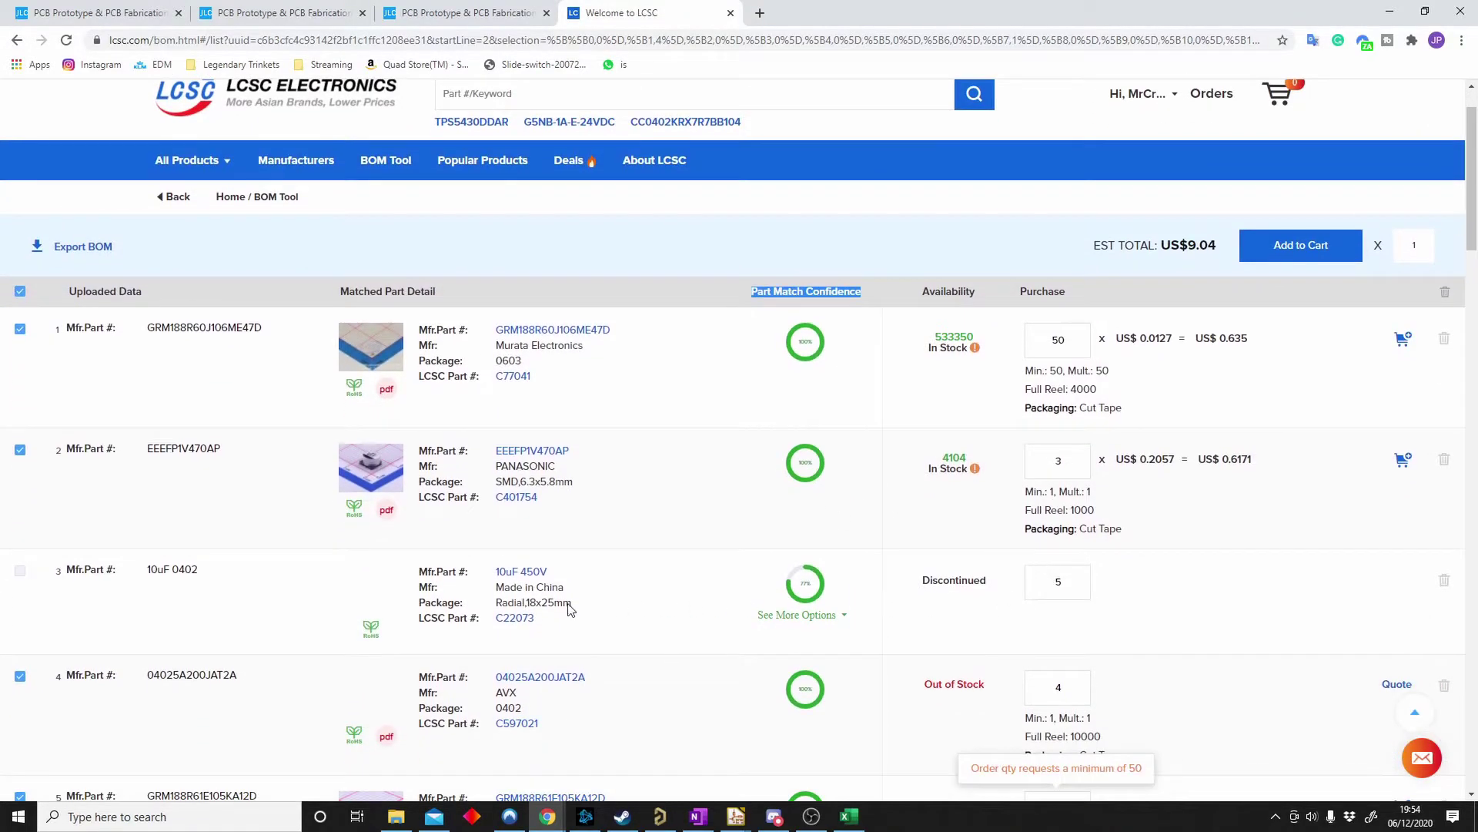
- Set the purchase quantity of the TLMS1000-GS08 LED to 5 and of the 1N4148W-7-F diode to 50
scroll(1037, 538, up, 11)
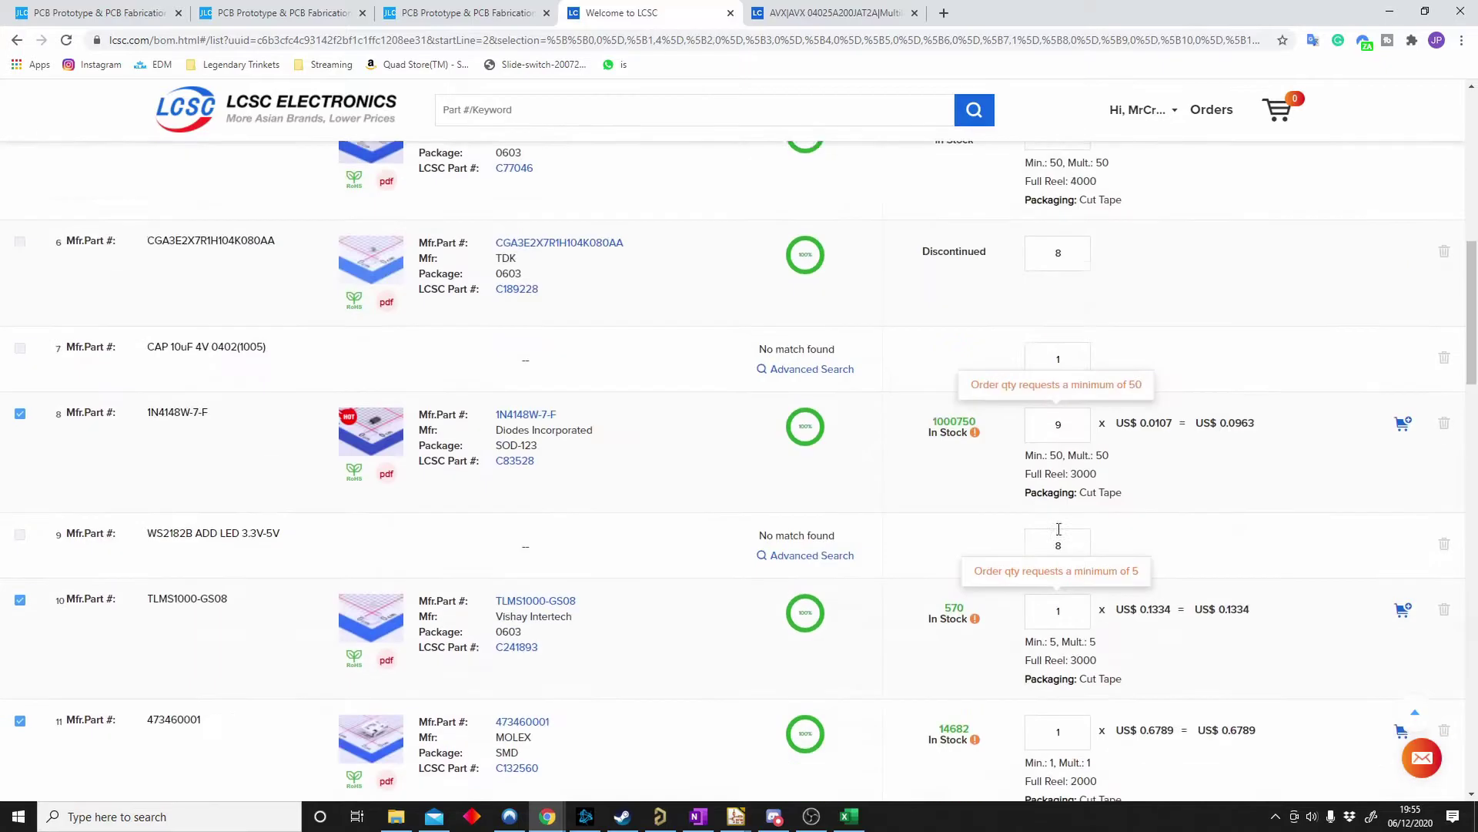
scroll(1056, 524, down, 3)
scroll(1079, 459, up, 1)
click(1068, 510)
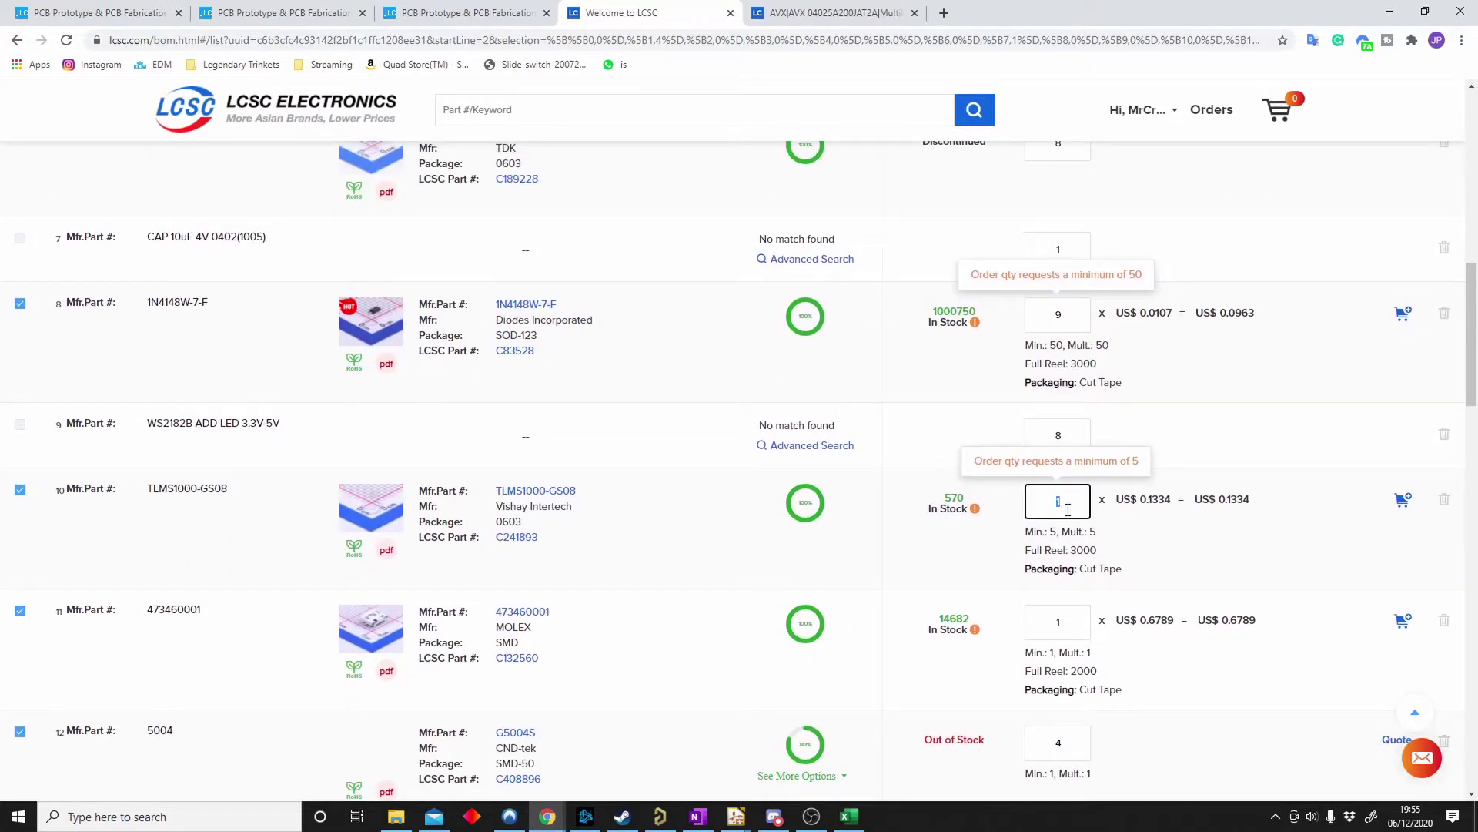
text(5)
click(1072, 315)
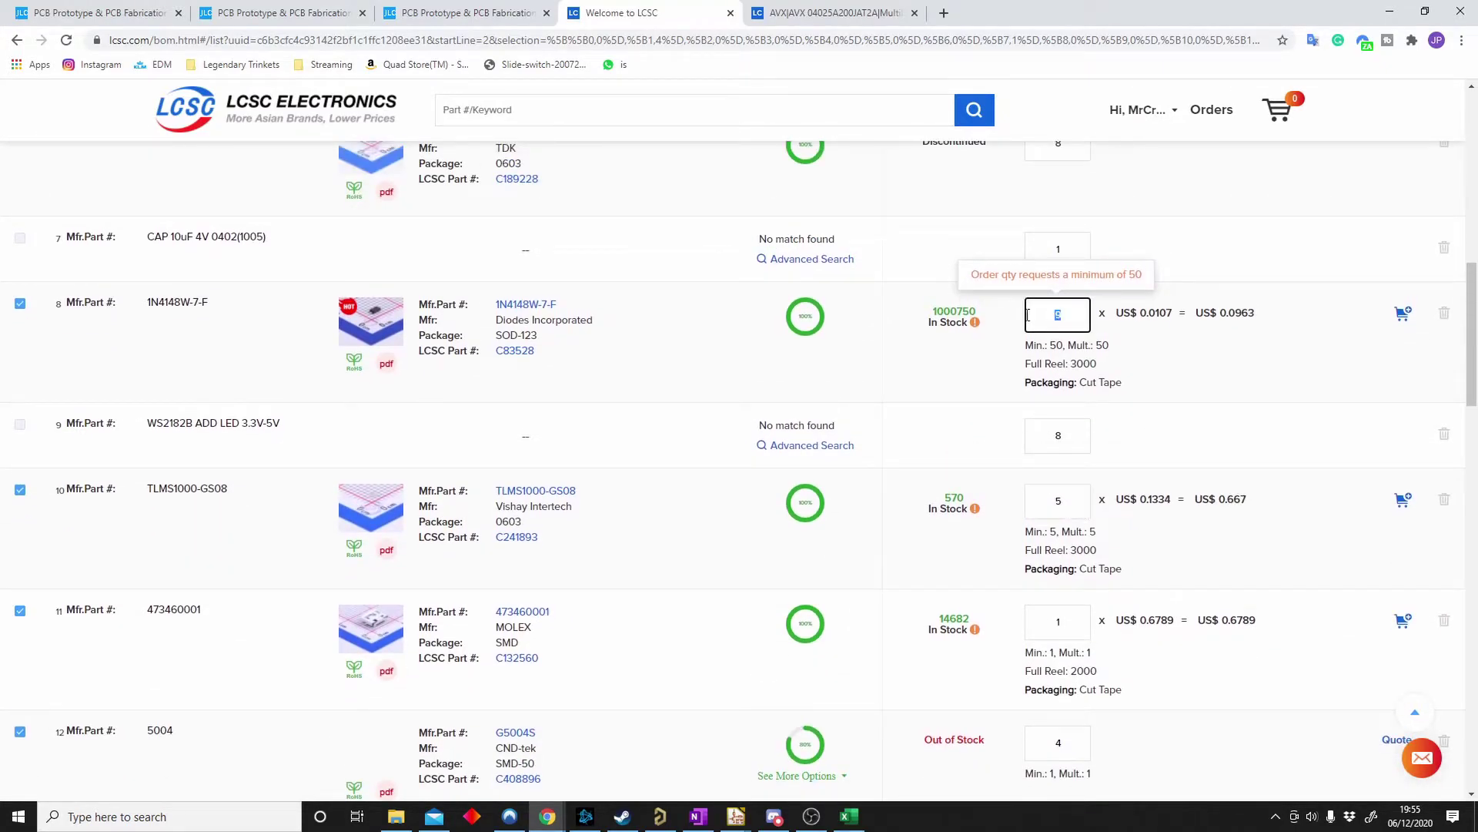
text(50)
- Set the purchase quantities of the RT0603DRE0710KL resistor and the part matched to TSW-104-08-T-S to 50 each
scroll(1126, 466, down, 4)
scroll(1047, 512, down, 4)
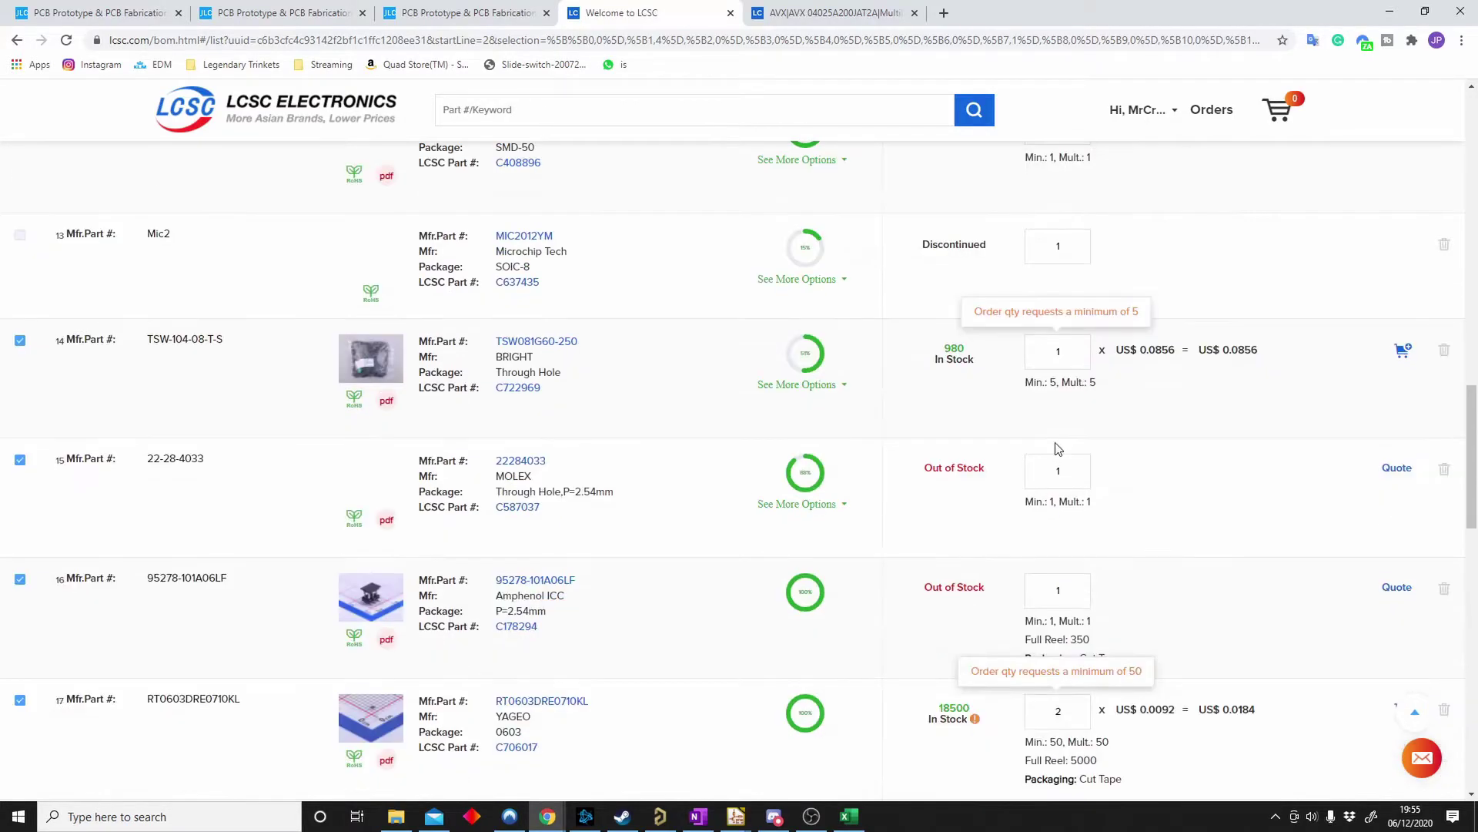
click(1067, 710)
text(50)
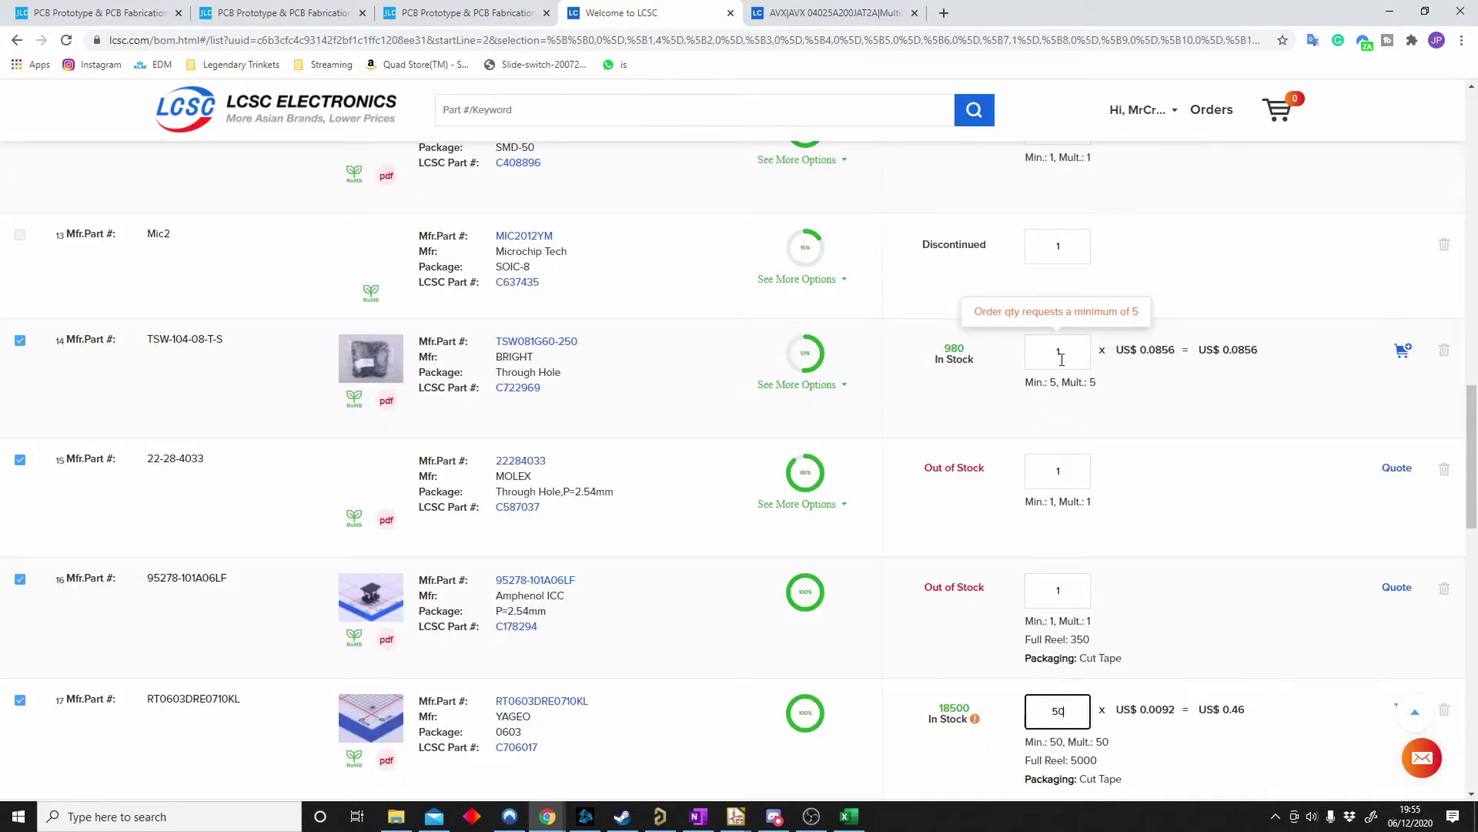
click(1061, 356)
text(50)
- Set the purchase quantity of the RC0603FR-07470RL resistor to 50 and check the remaining parts in the list
scroll(1028, 447, down, 1)
scroll(1029, 447, down, 7)
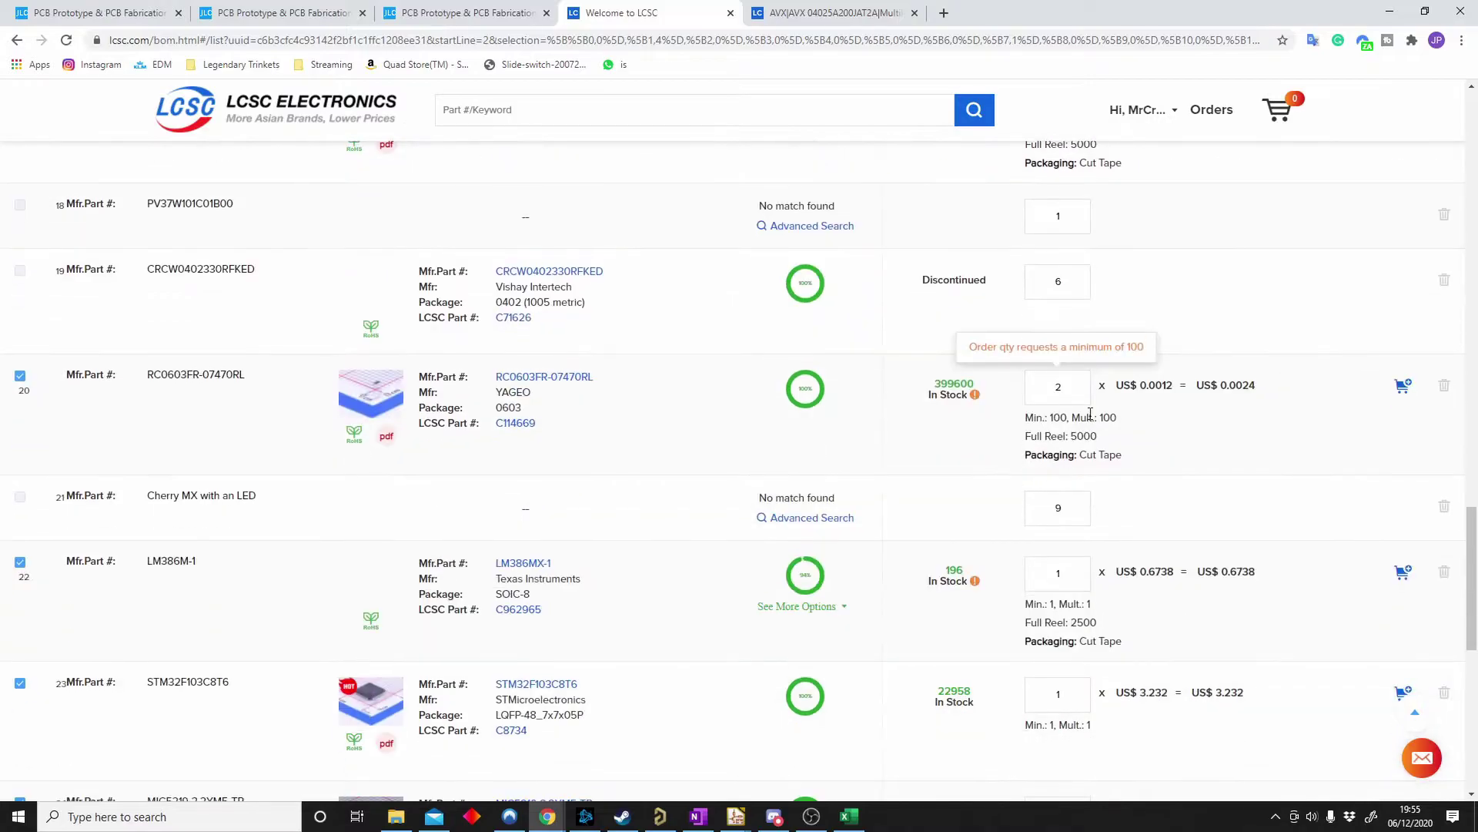
click(1058, 387)
text(50)
scroll(1054, 474, down, 6)
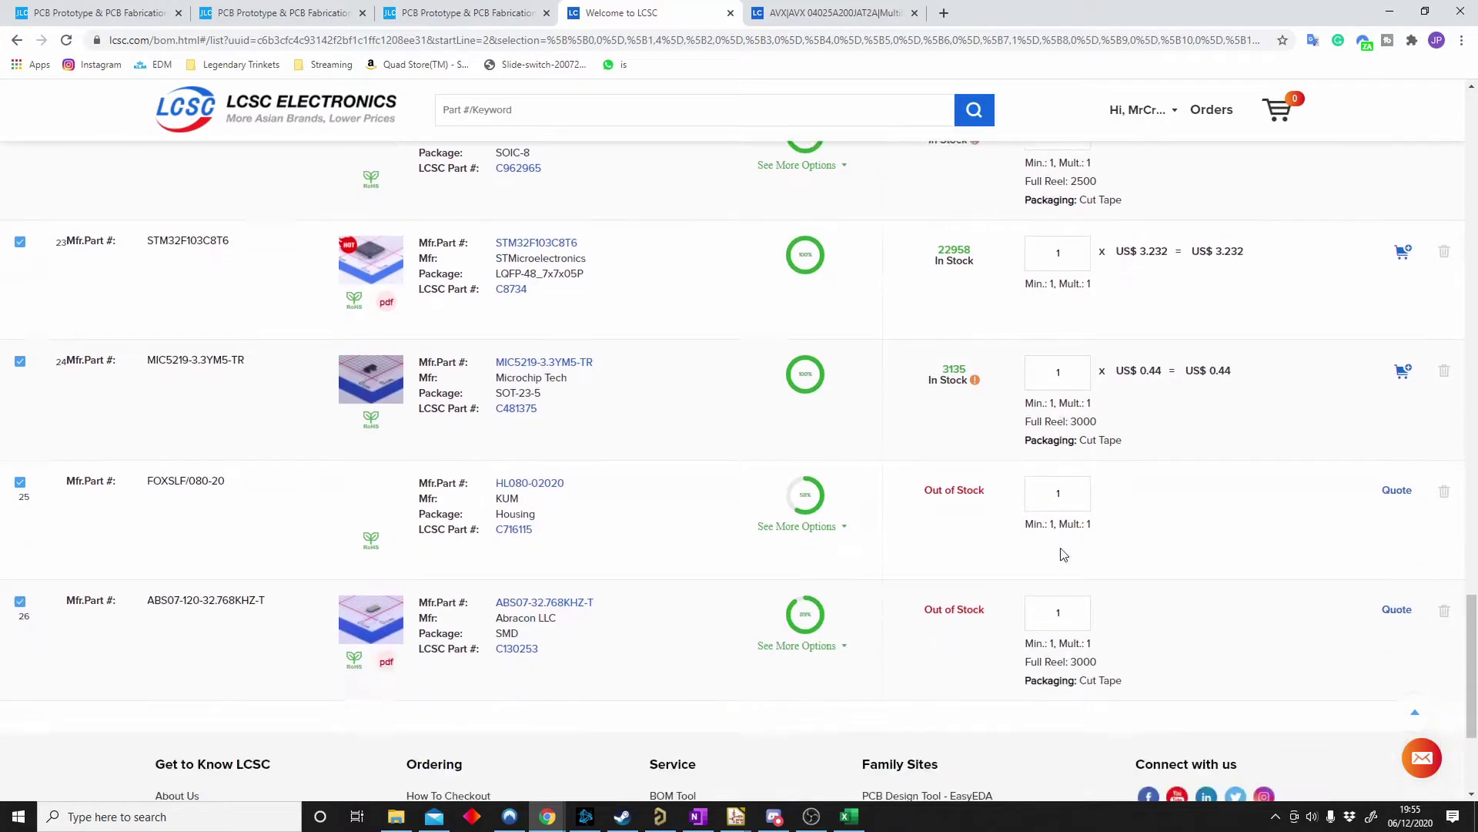
scroll(1148, 662, up, 20)
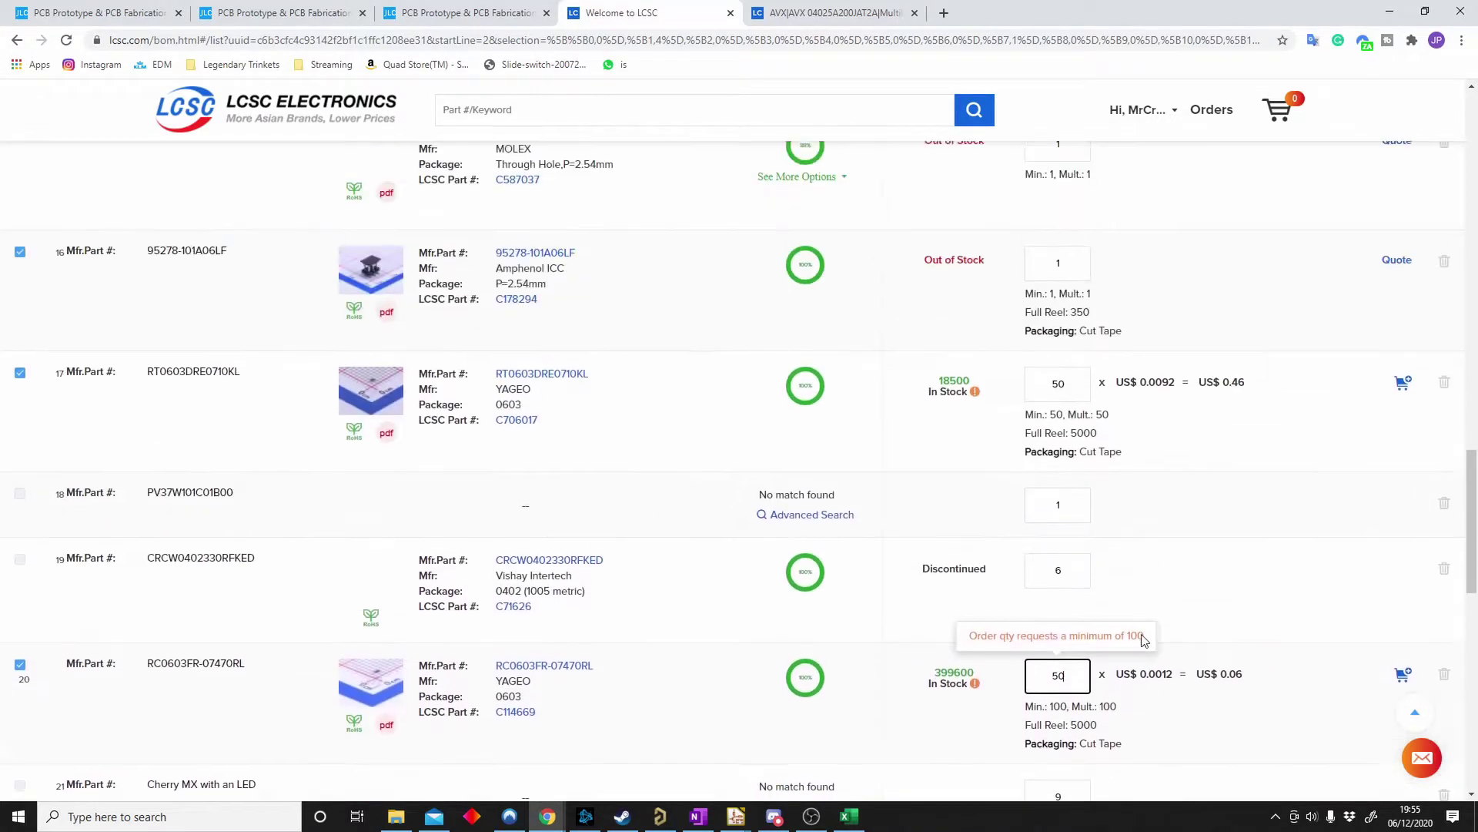
scroll(1126, 672, up, 5)
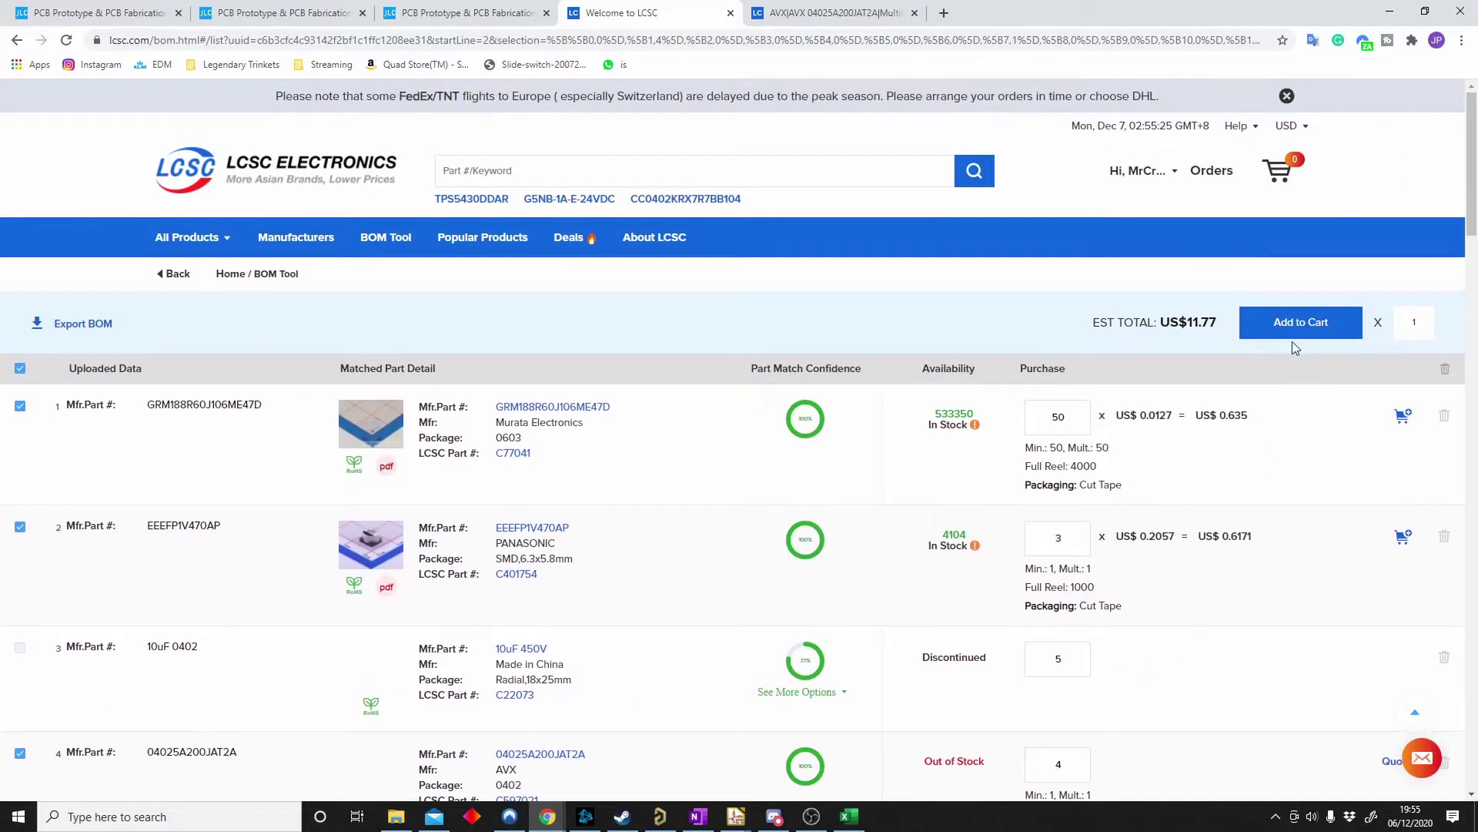
- Set the BOM multiplier to 5 and add the selected components to the cart
drag(1224, 336, 1186, 329)
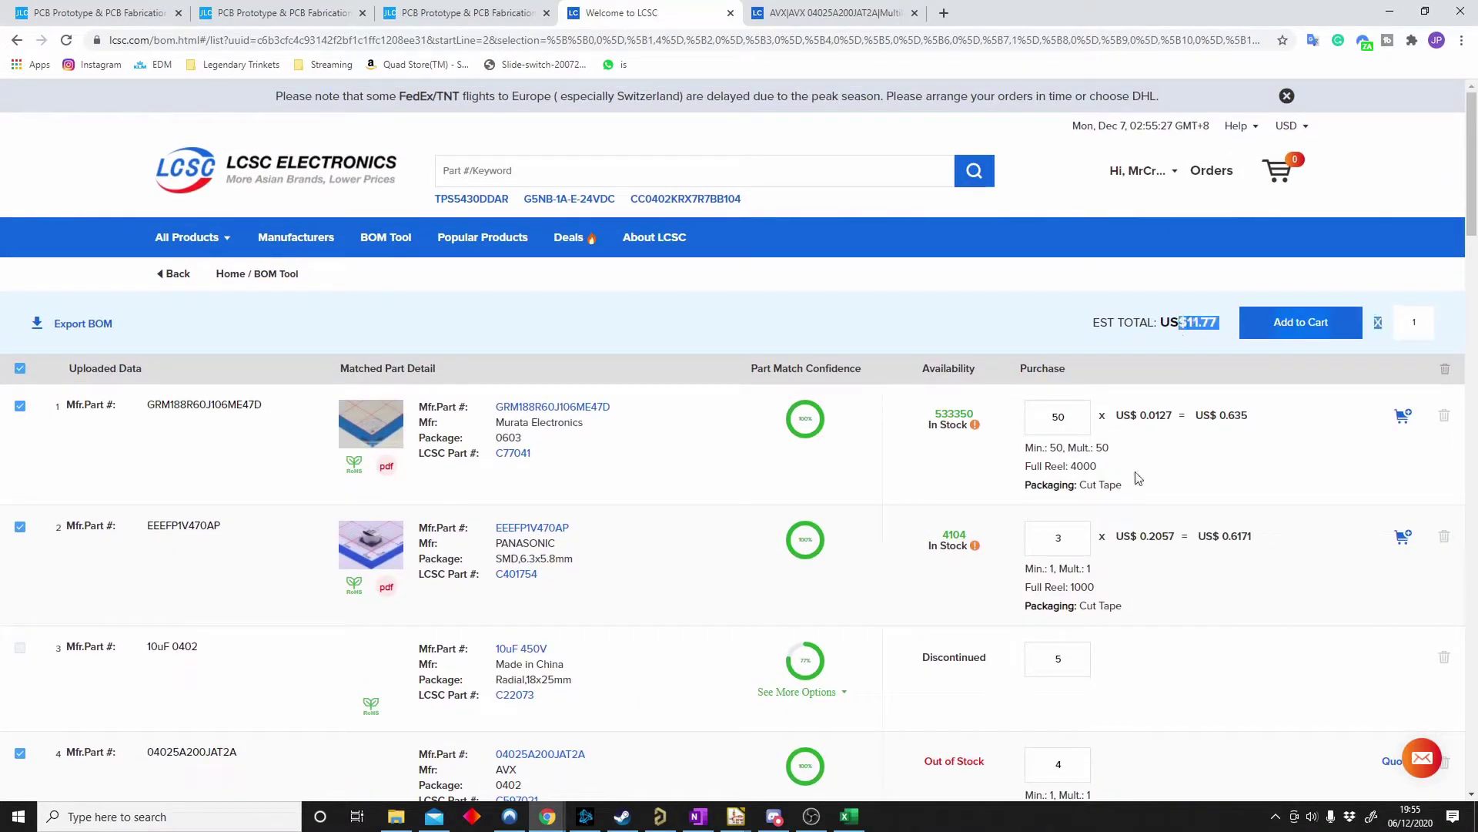
click(1313, 328)
drag(1431, 324, 1346, 328)
text(5)
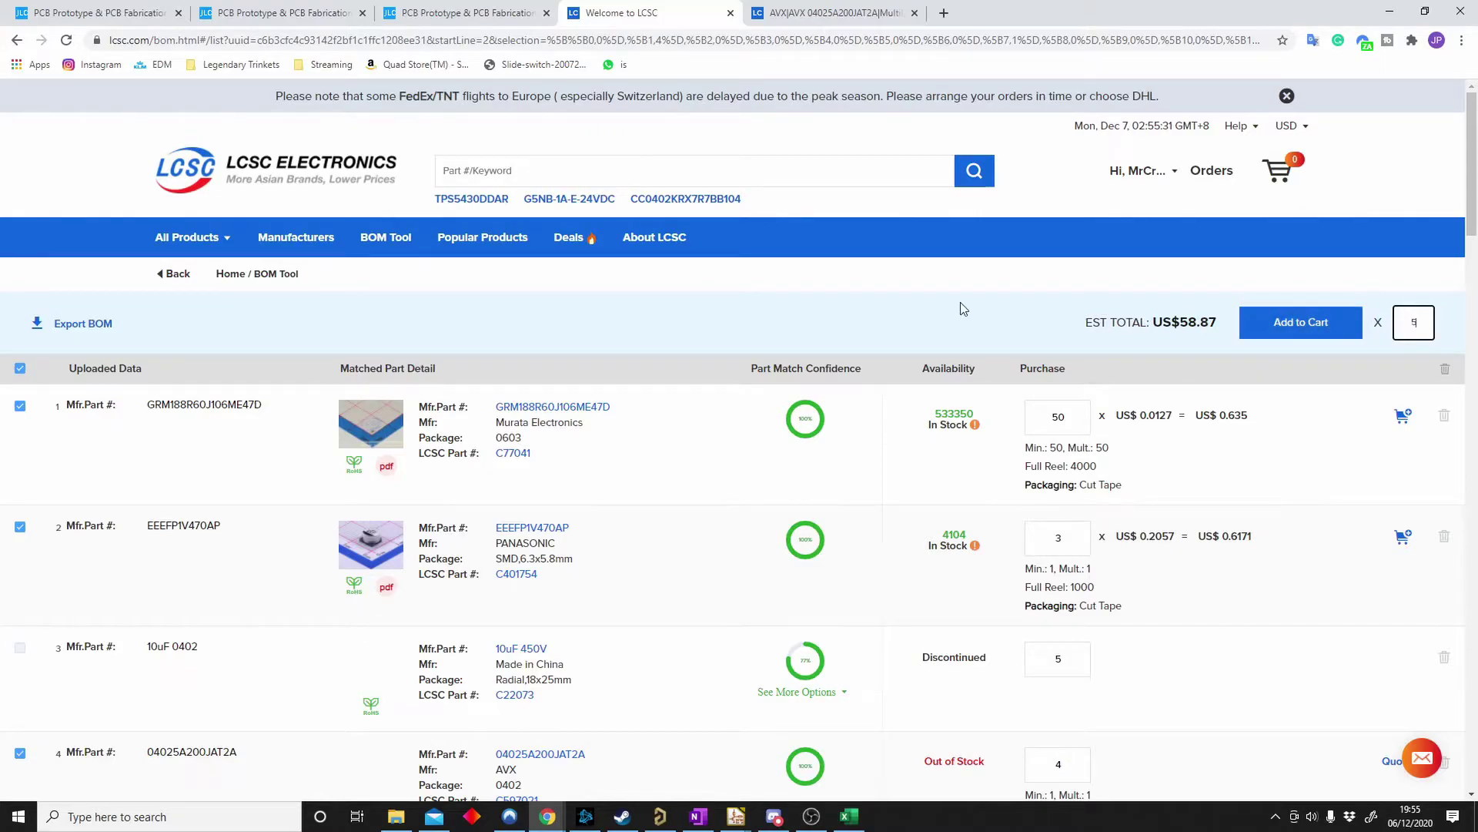
drag(1188, 322, 1210, 318)
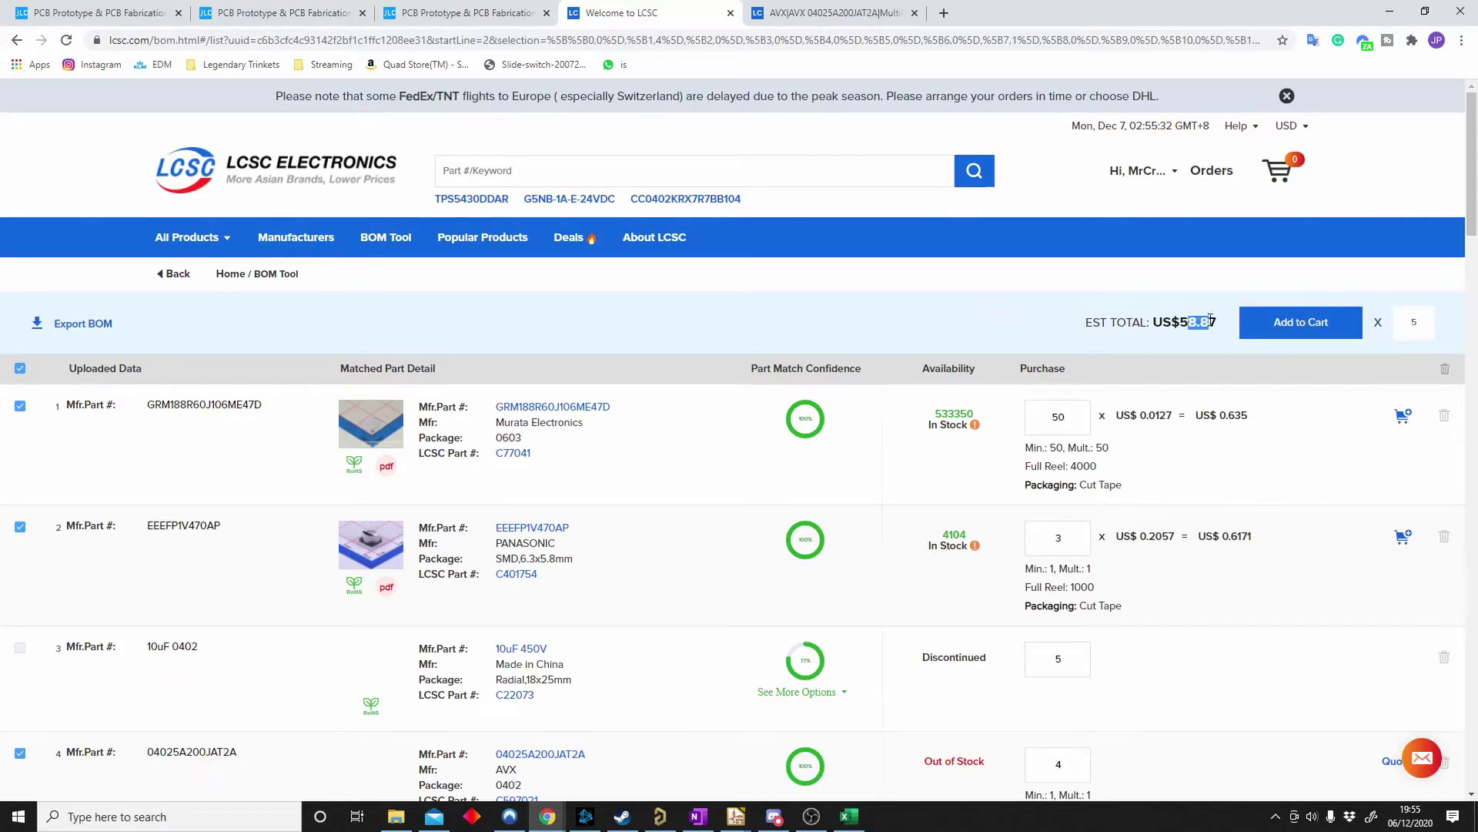
click(1282, 333)
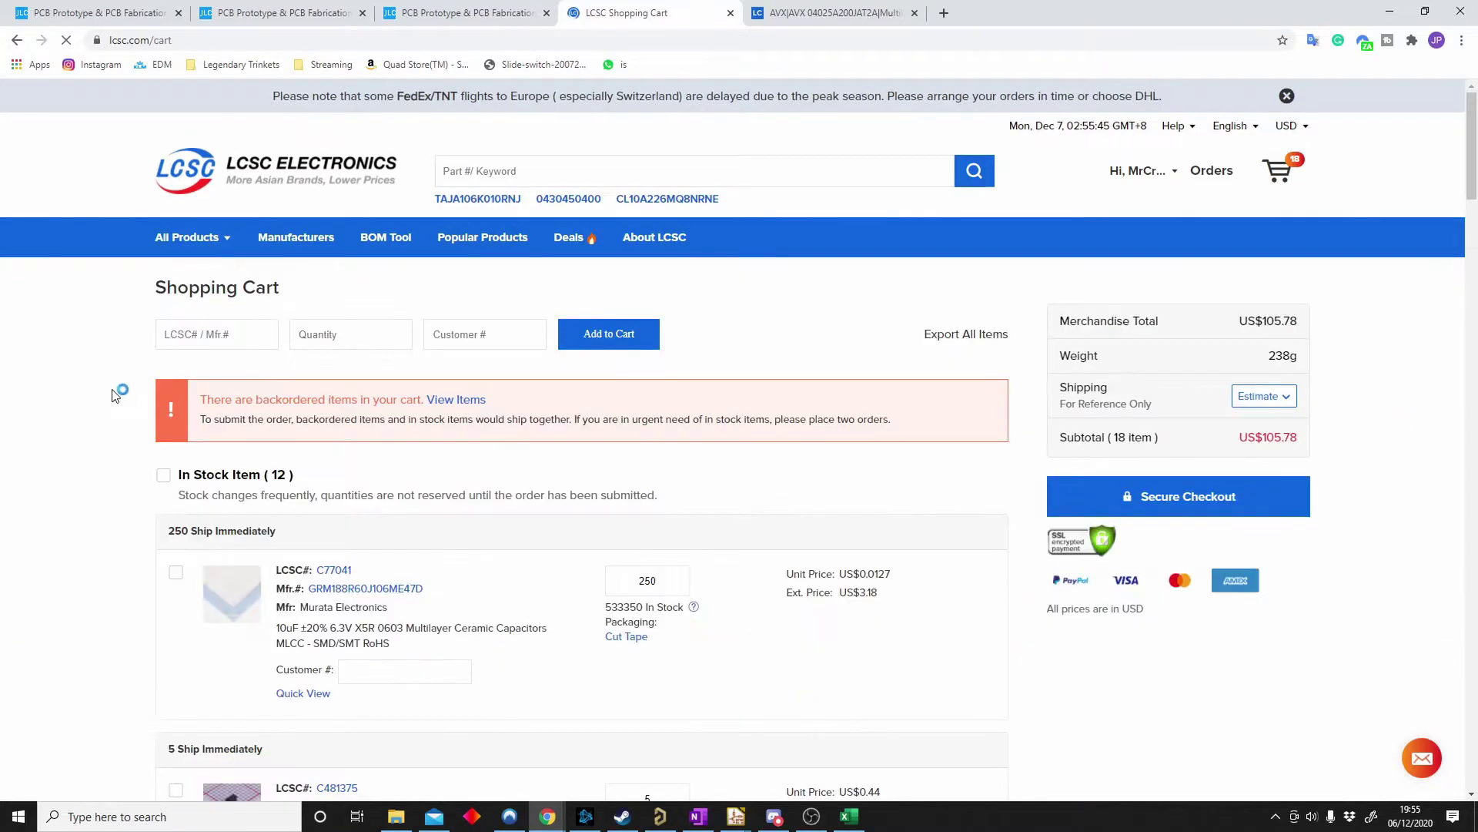
- Review the shopping cart's backorder notice and look through its in-stock and backordered items
drag(258, 419, 182, 389)
scroll(539, 509, down, 14)
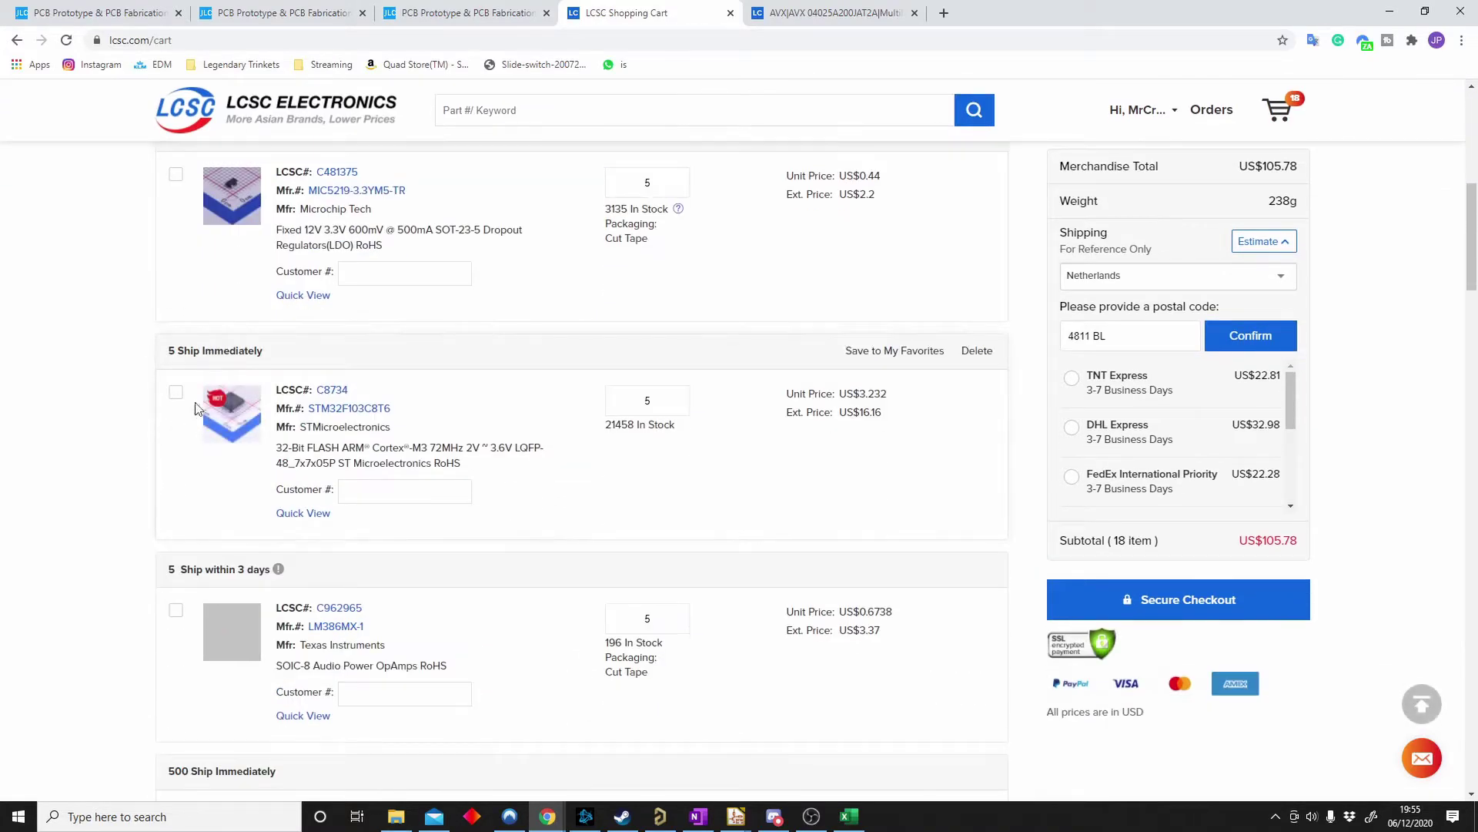
scroll(477, 433, down, 14)
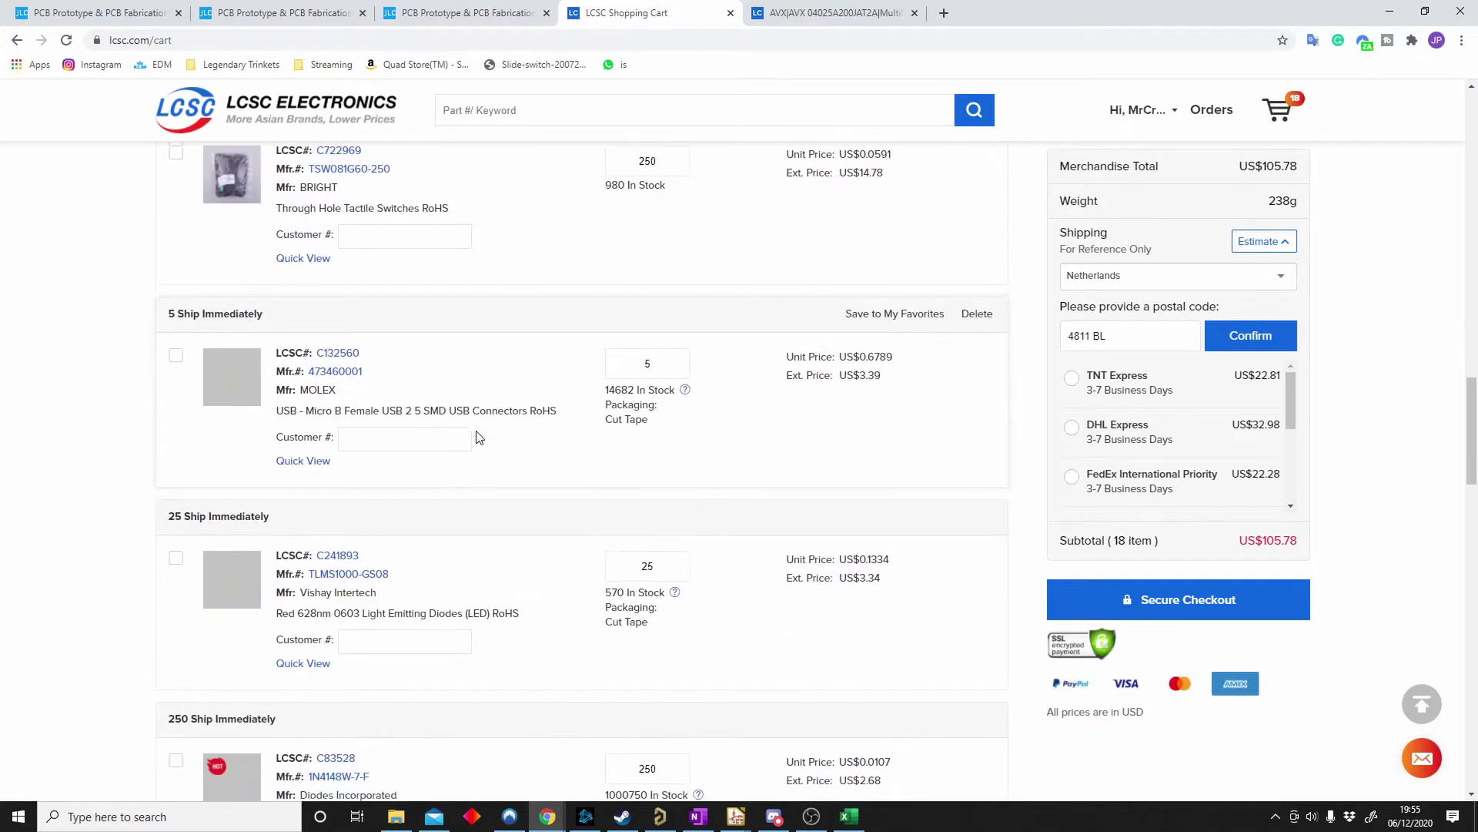
scroll(478, 437, down, 4)
scroll(477, 438, up, 11)
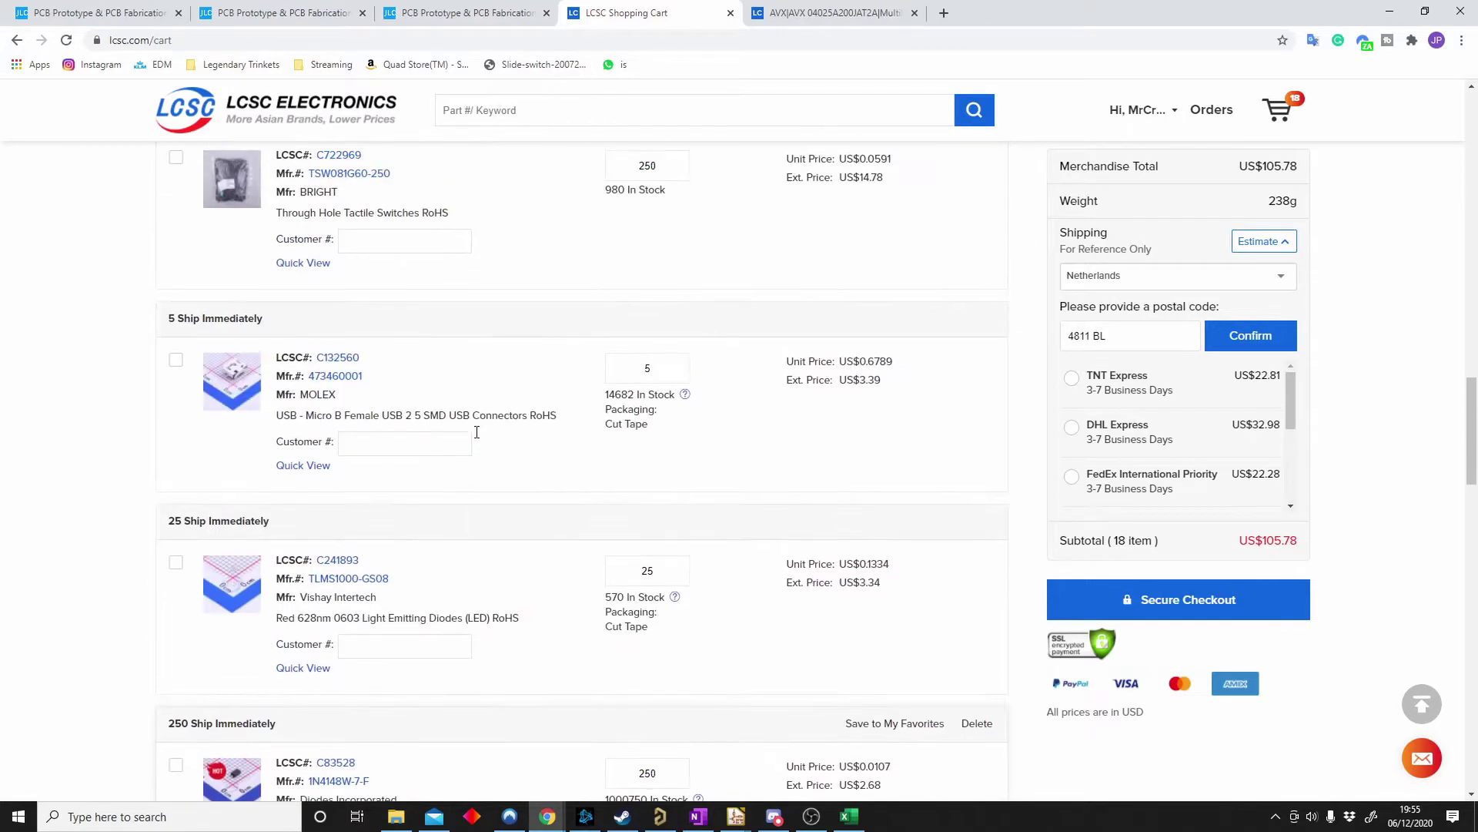
scroll(478, 438, up, 12)
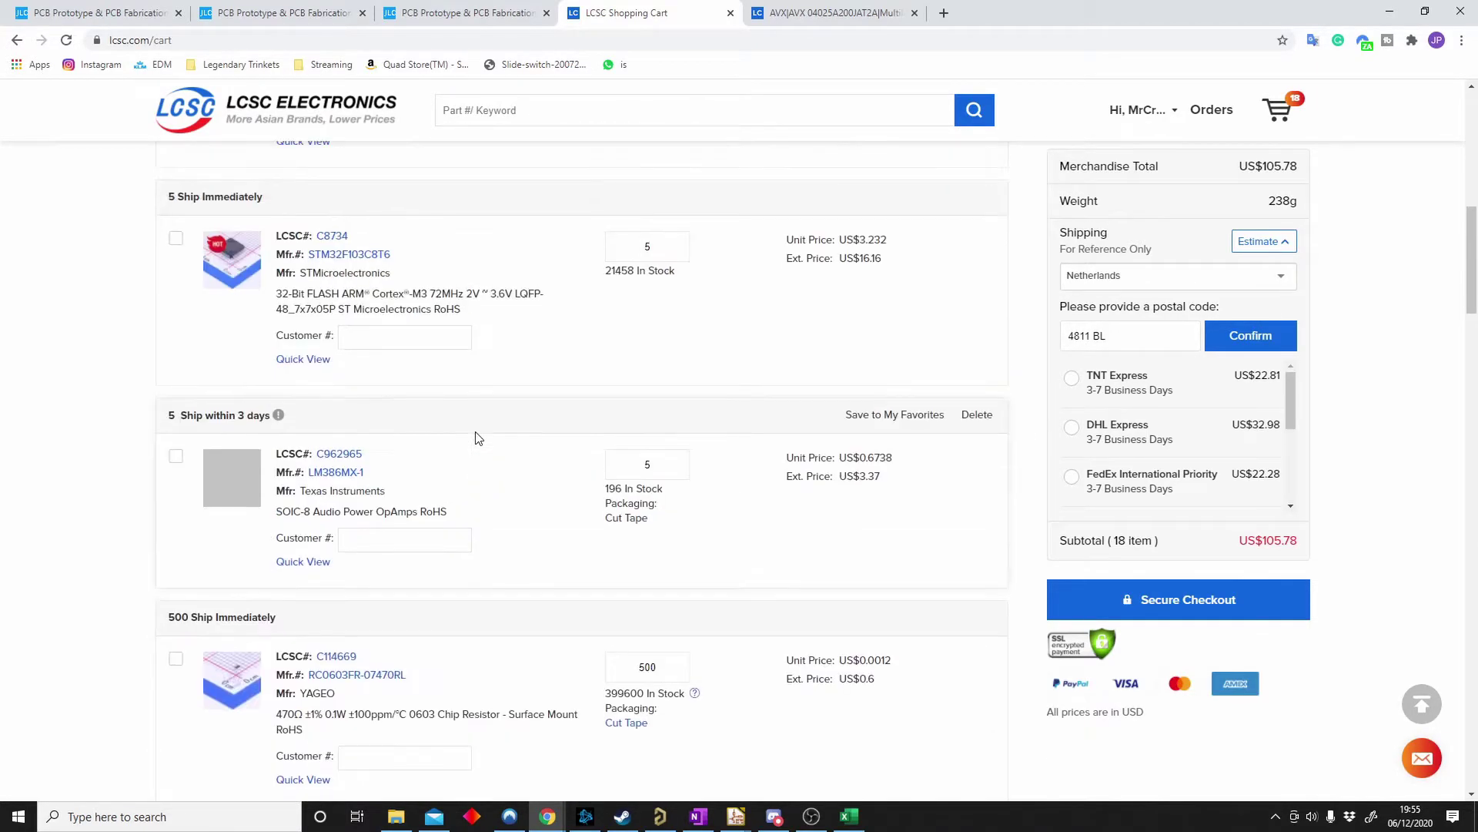
scroll(477, 440, down, 20)
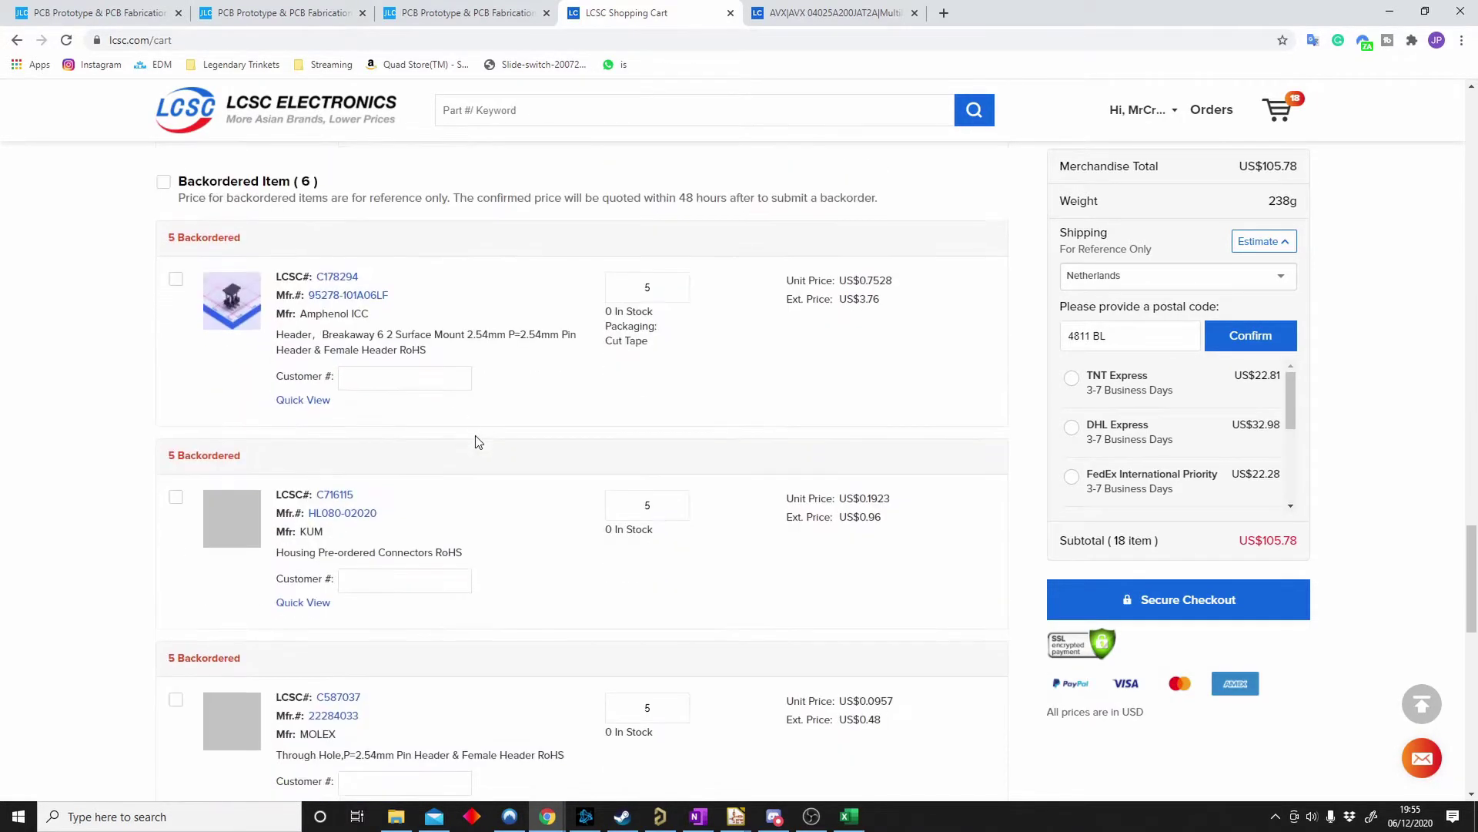
scroll(205, 444, down, 5)
scroll(201, 441, down, 6)
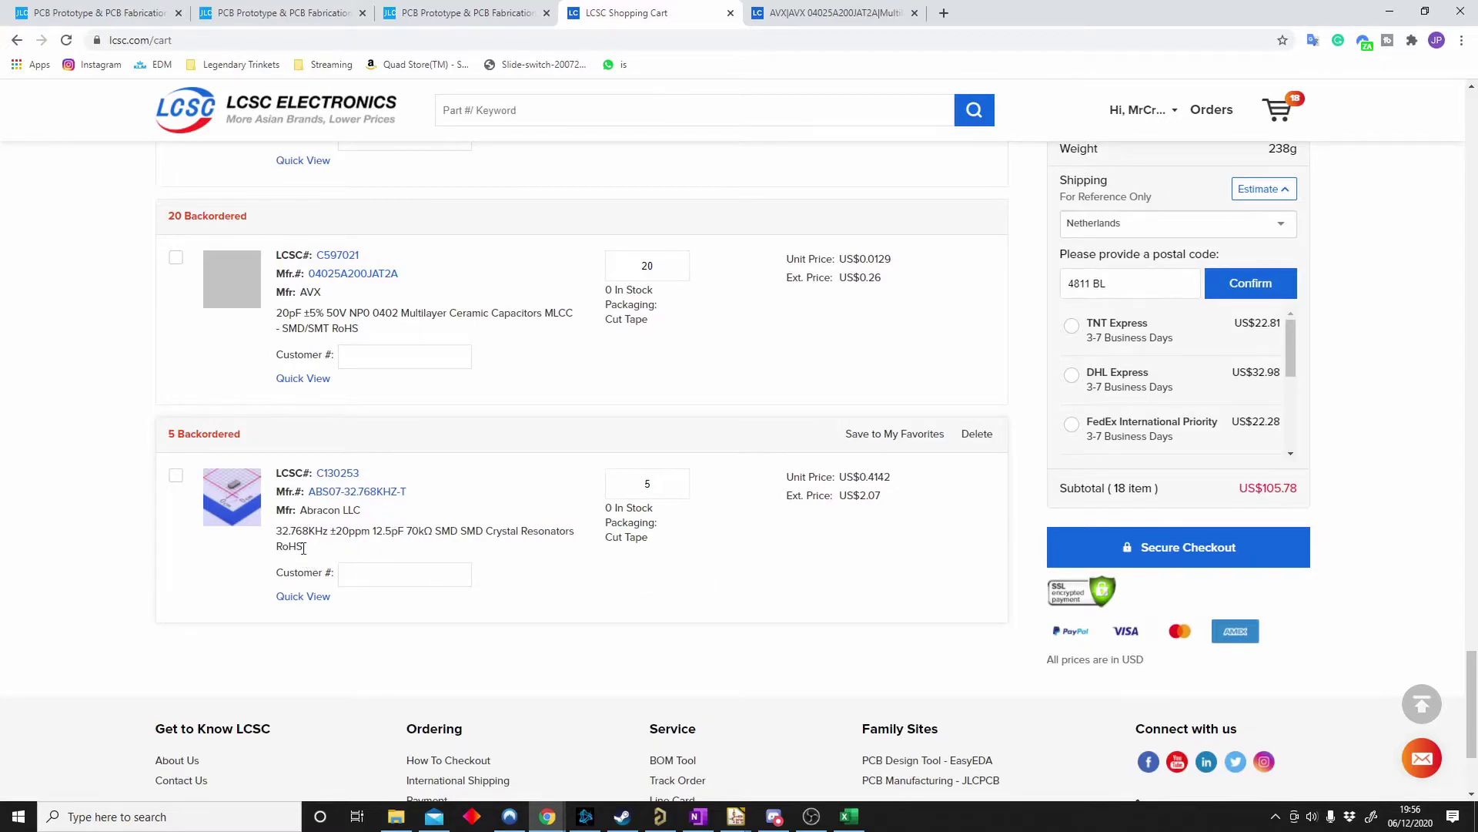
scroll(588, 617, up, 15)
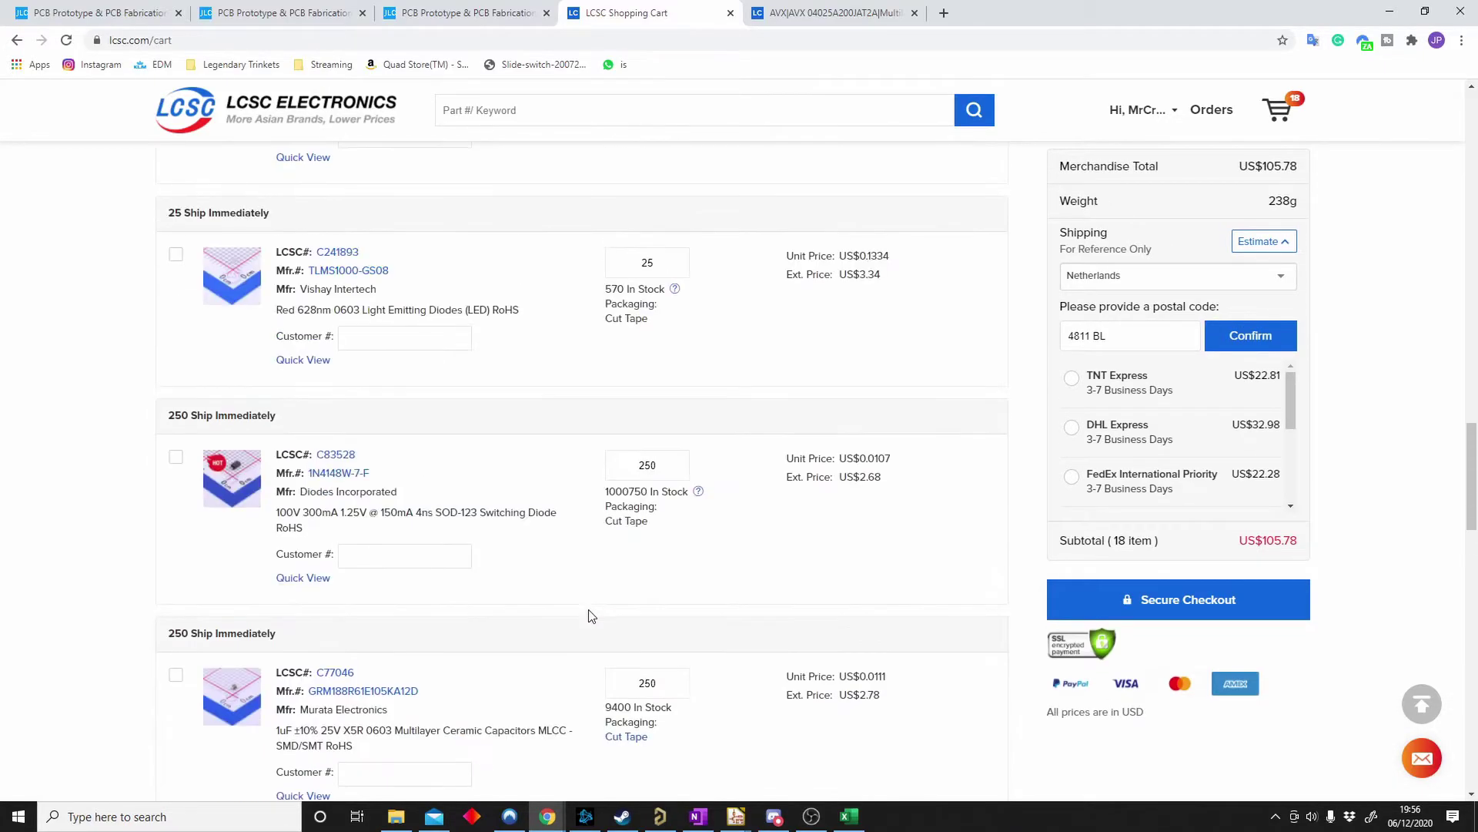
scroll(703, 594, up, 10)
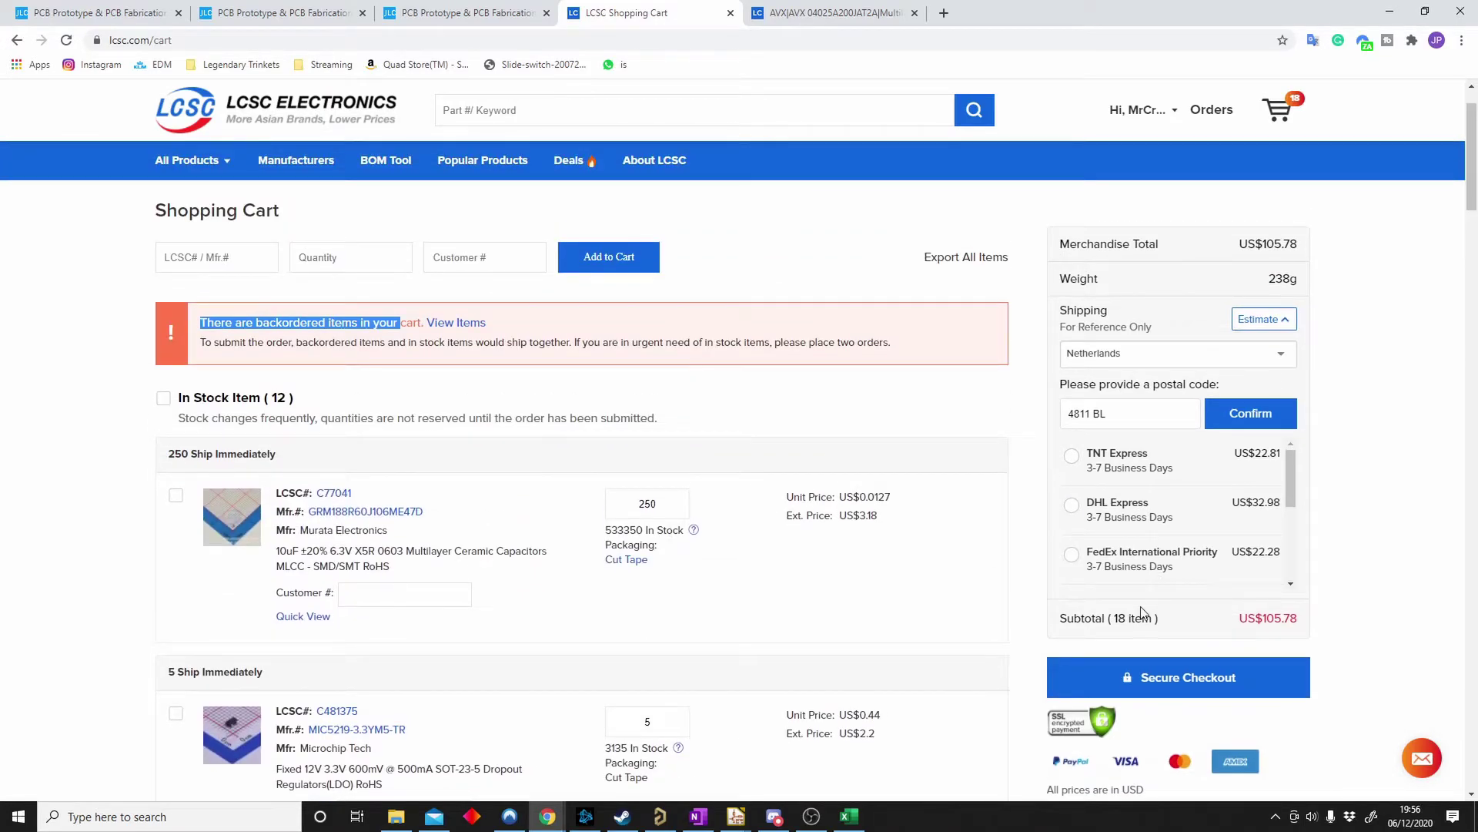
- Choose TNT Express in the shipping estimate and proceed to the secure checkout
click(1099, 471)
click(1149, 679)
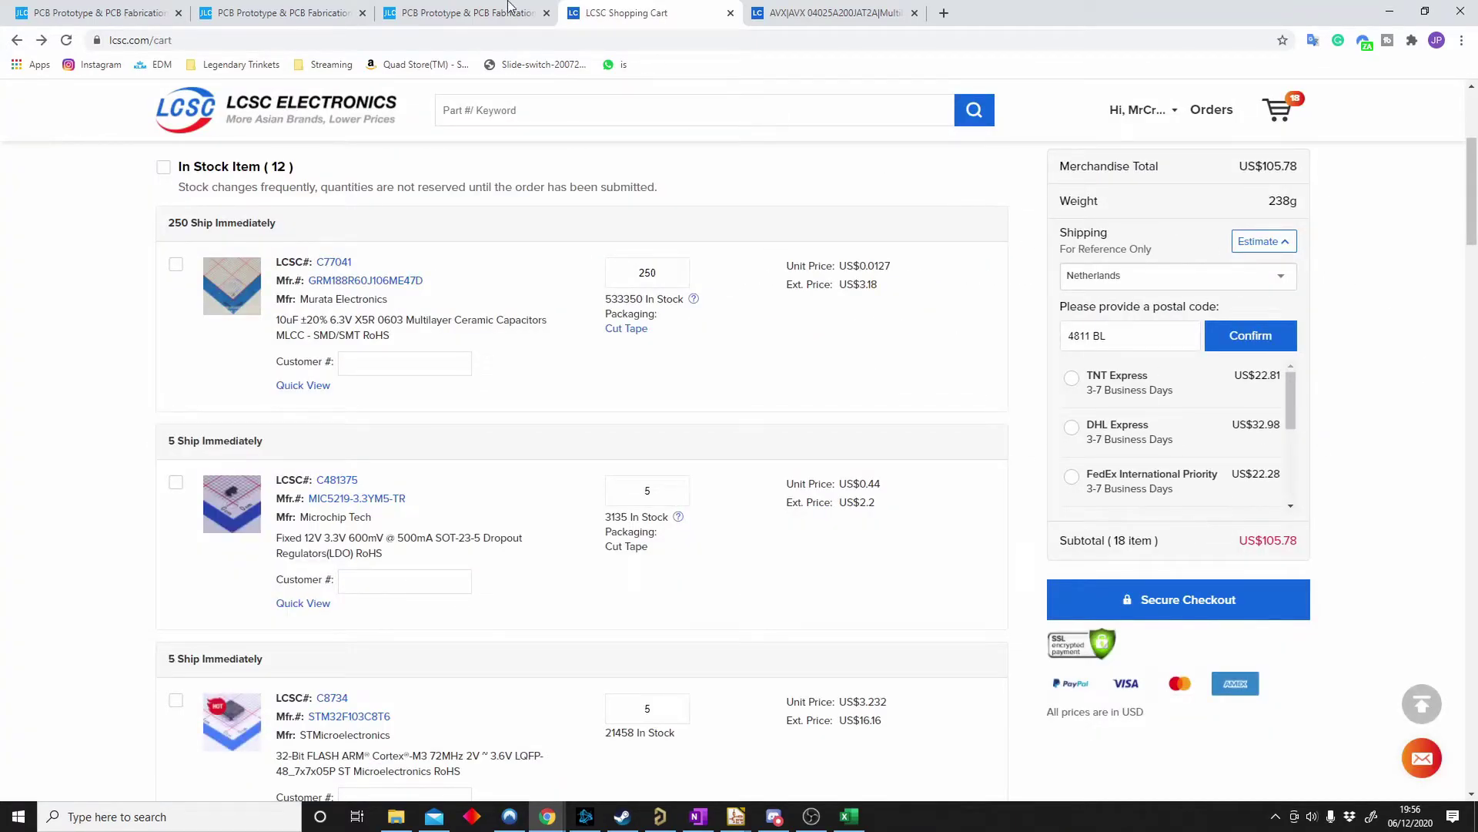
- Compare the JLCPCB cart's total price with LCSC's estimated BOM total and look over the matched parts again
click(499, 6)
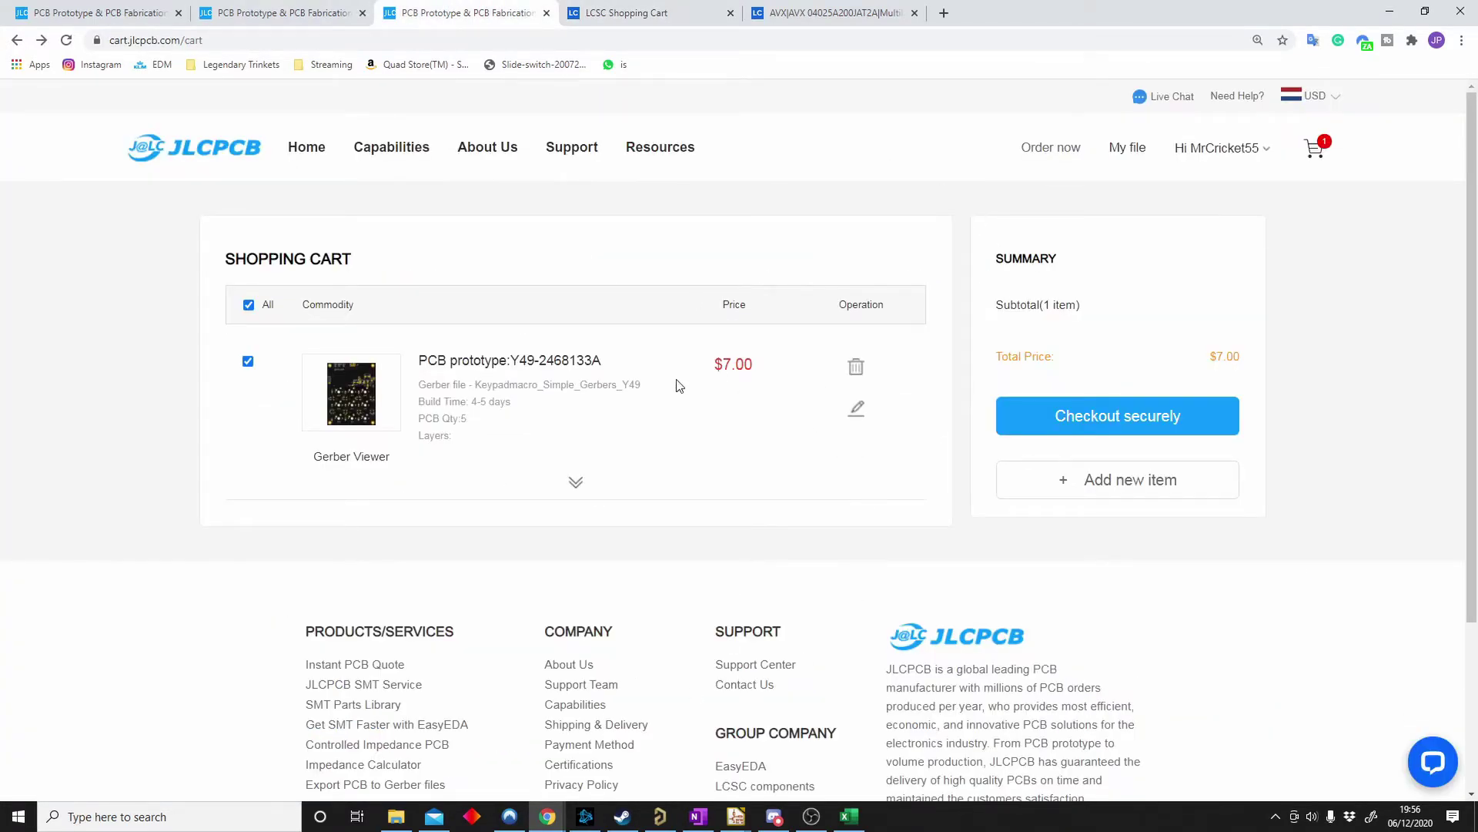
click(618, 12)
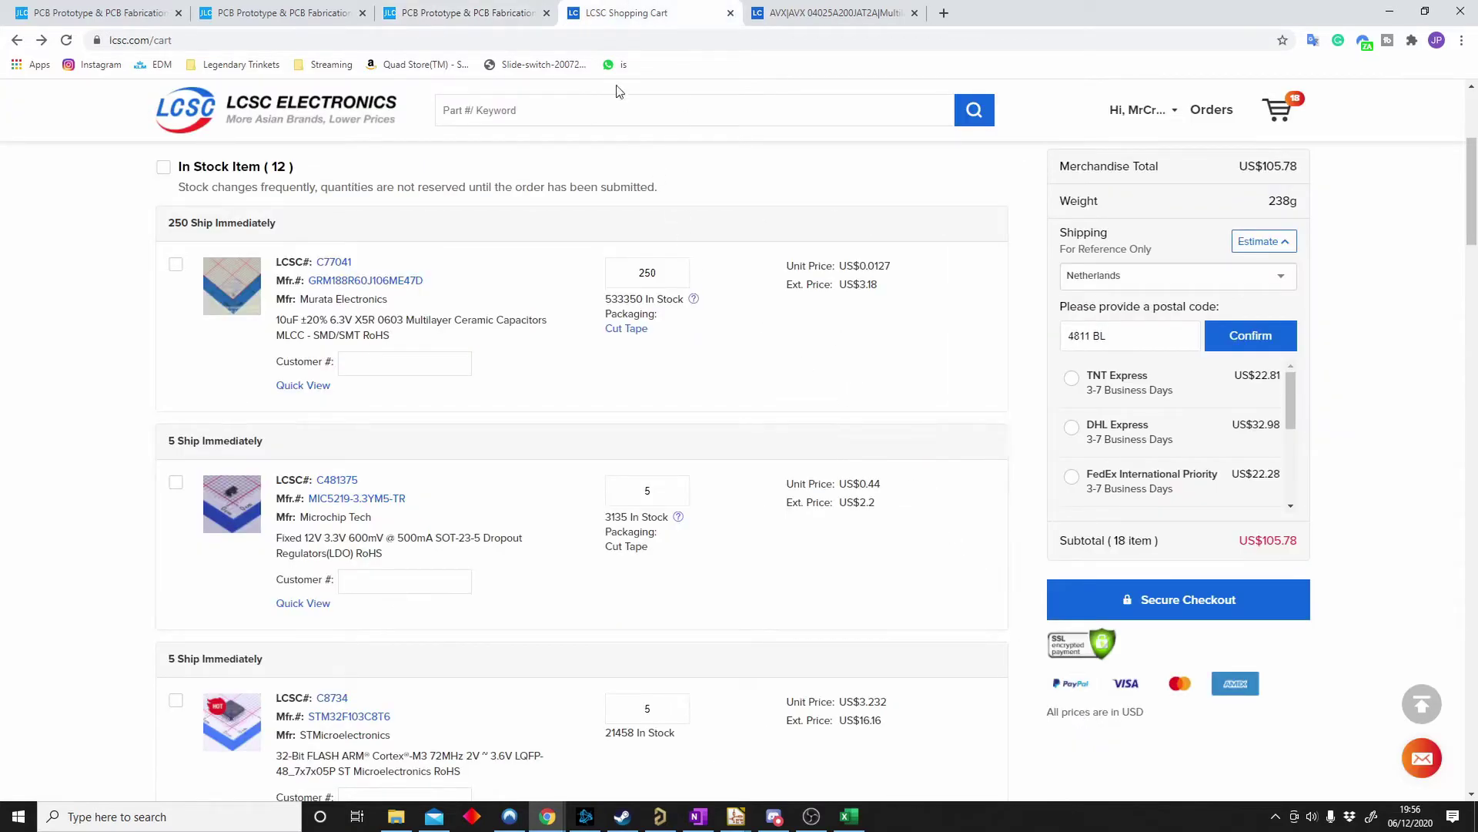
click(470, 12)
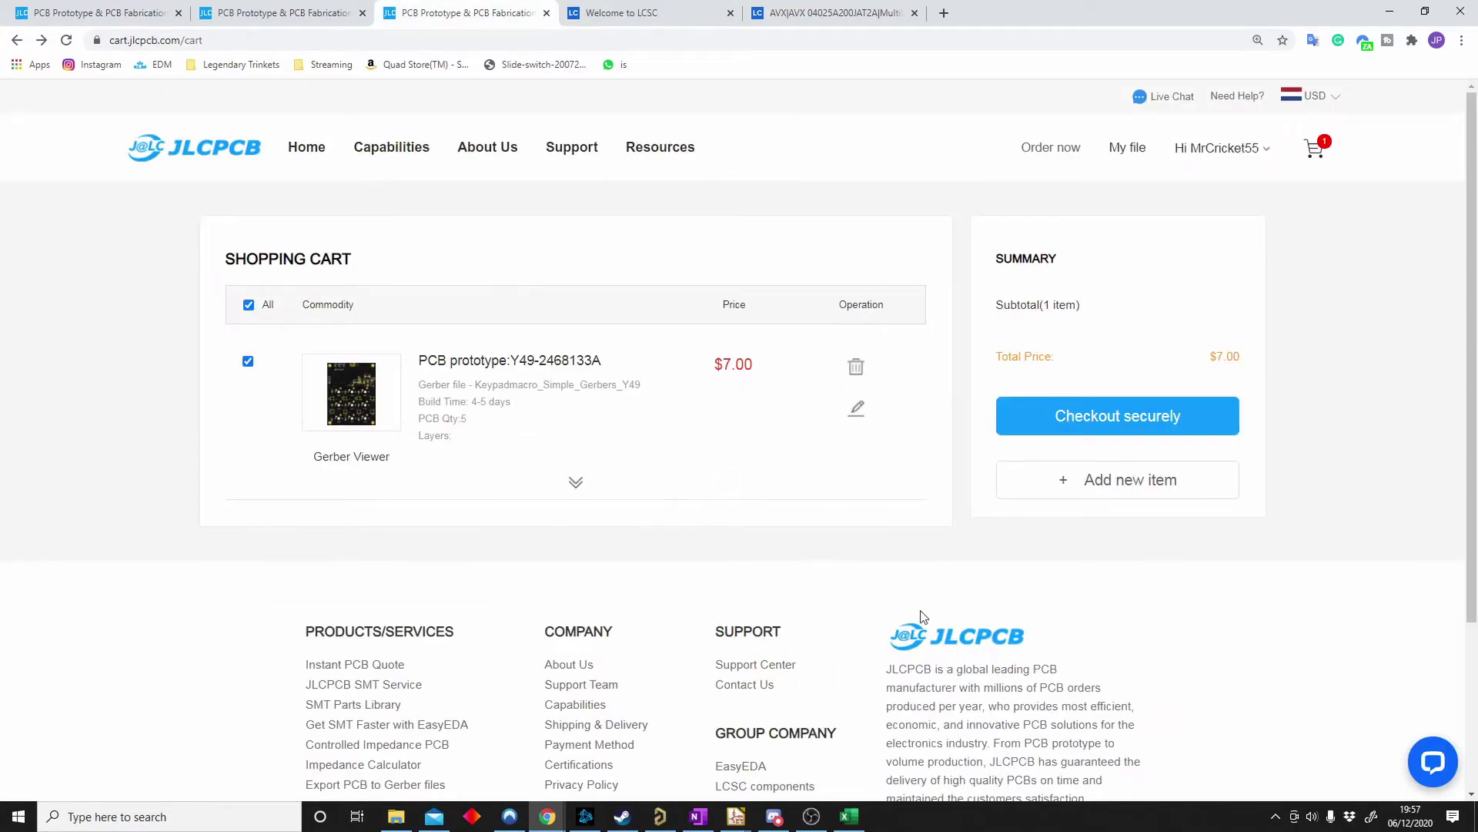
drag(1214, 360, 1245, 364)
click(618, 13)
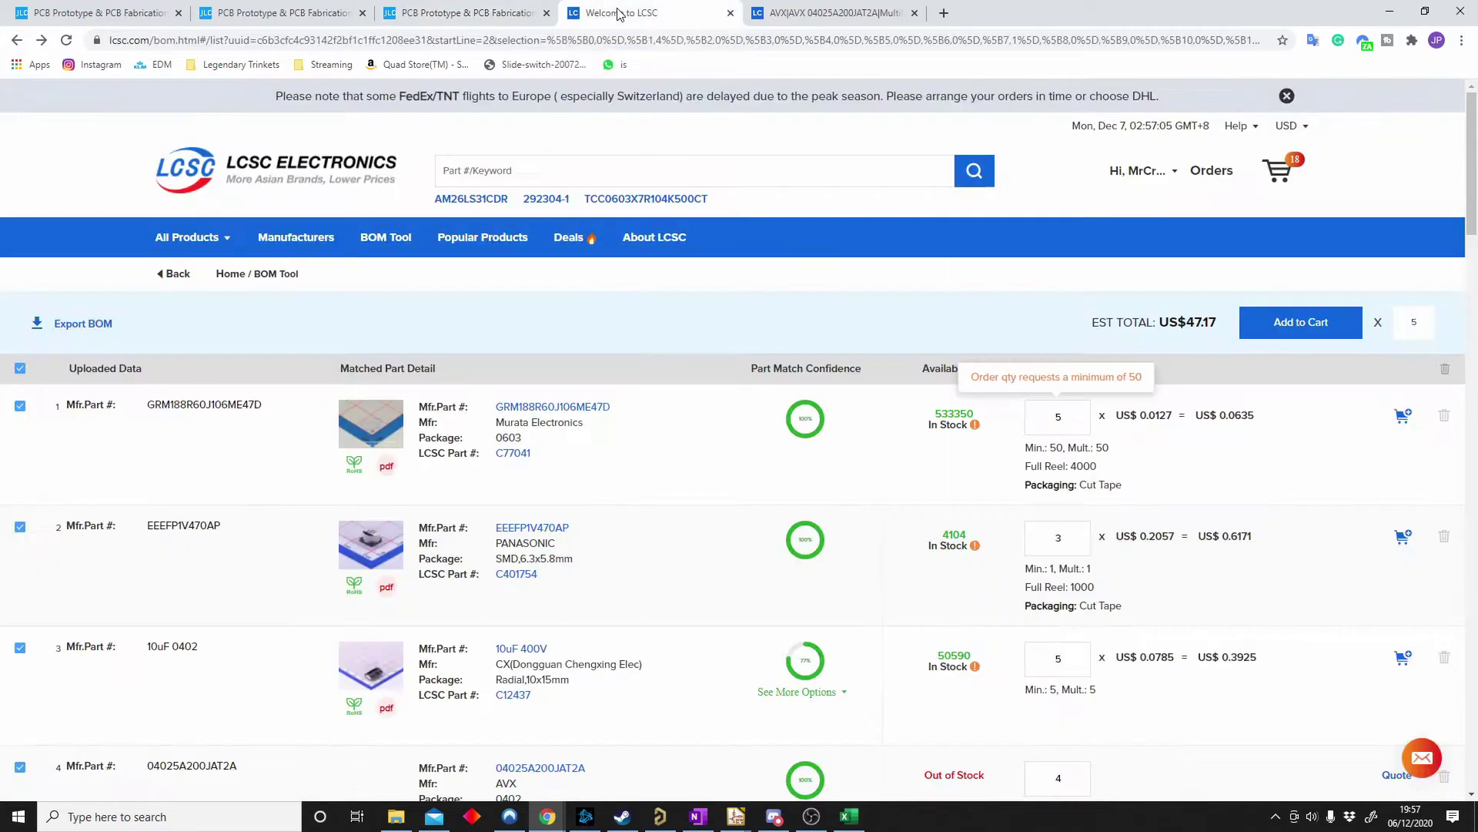
drag(1217, 321, 1180, 322)
click(638, 299)
scroll(604, 444, down, 3)
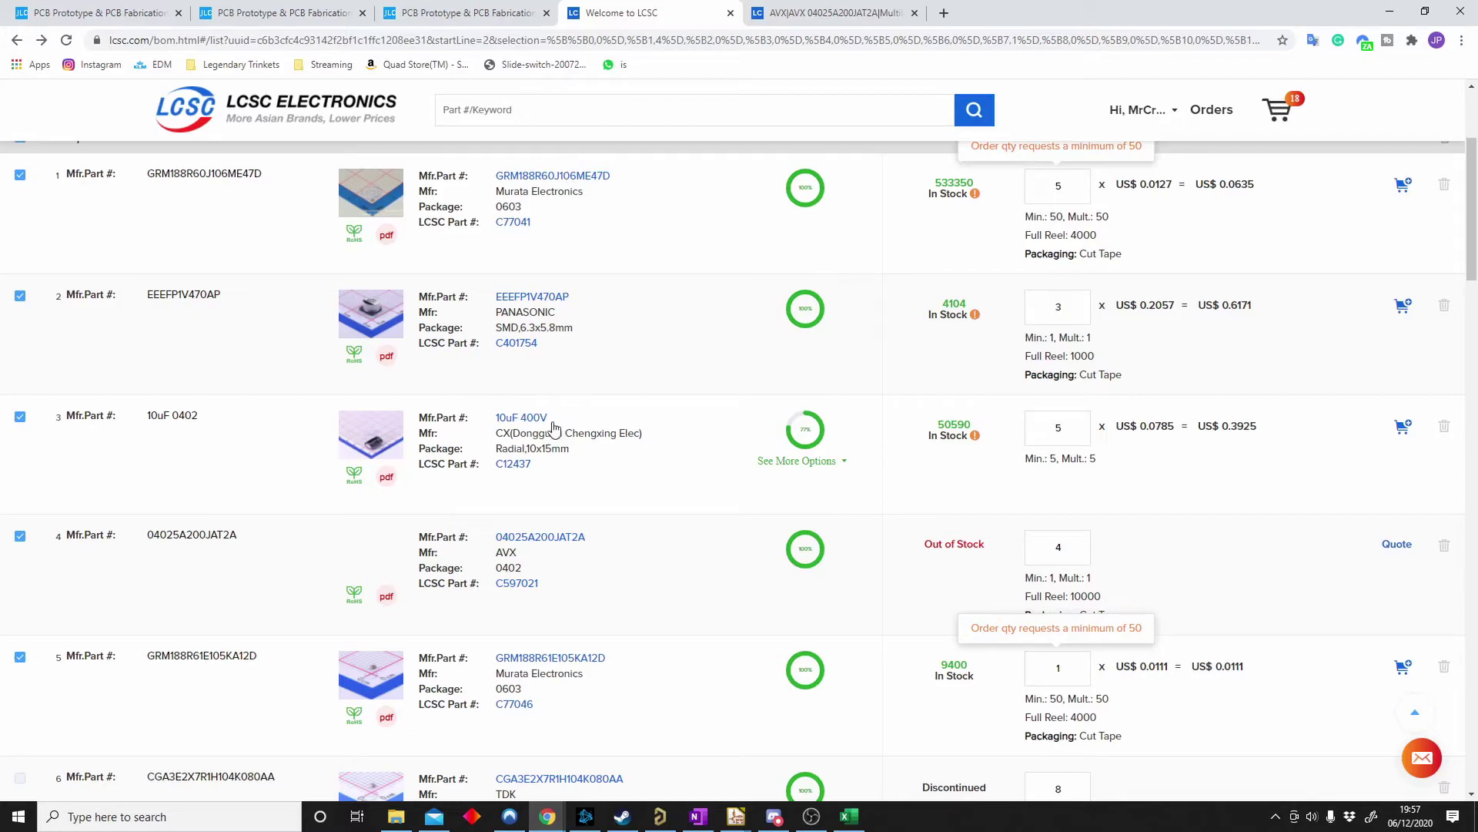
scroll(612, 574, down, 4)
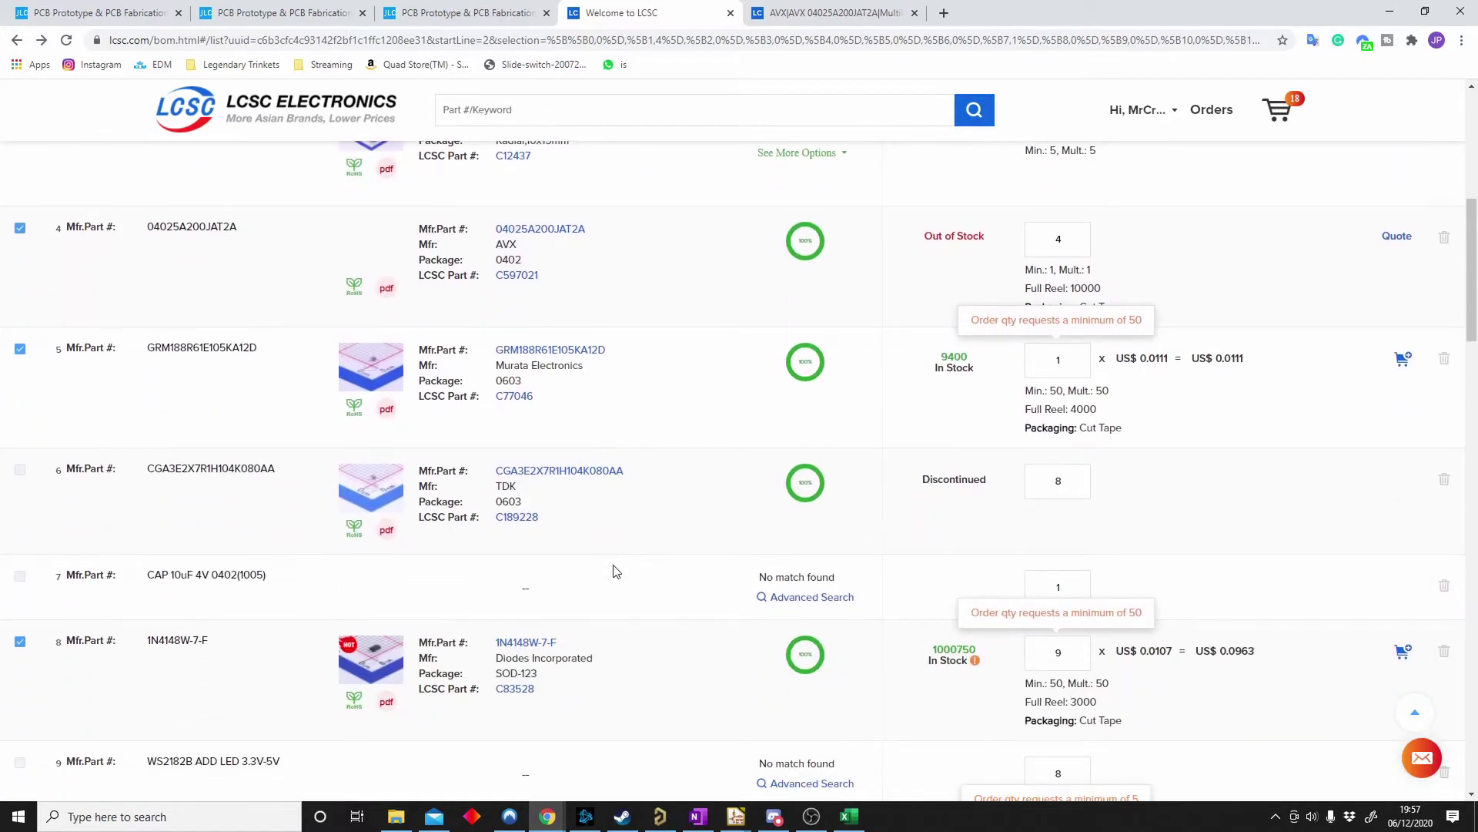
scroll(616, 571, down, 3)
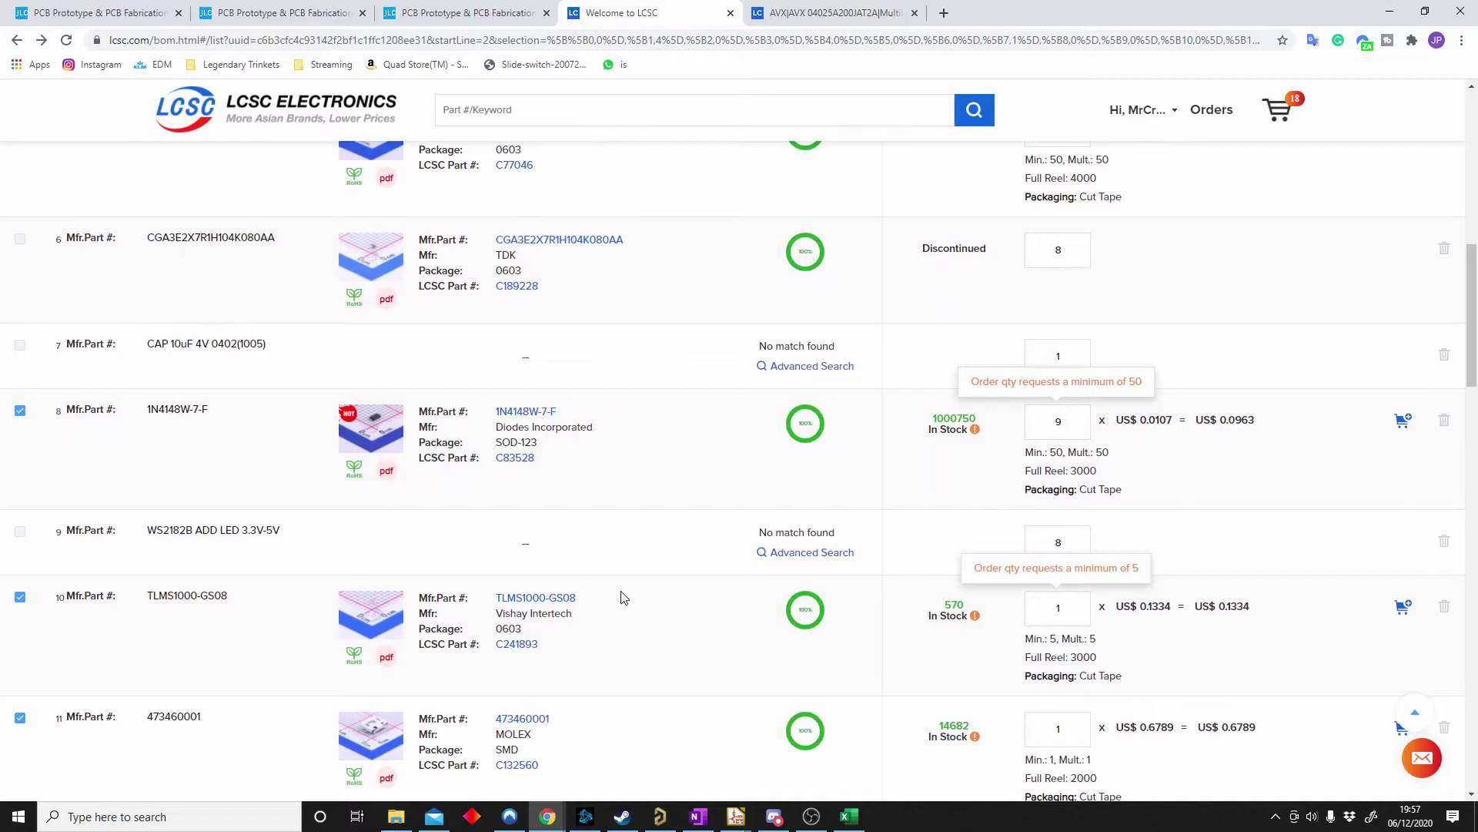
scroll(620, 594, up, 3)
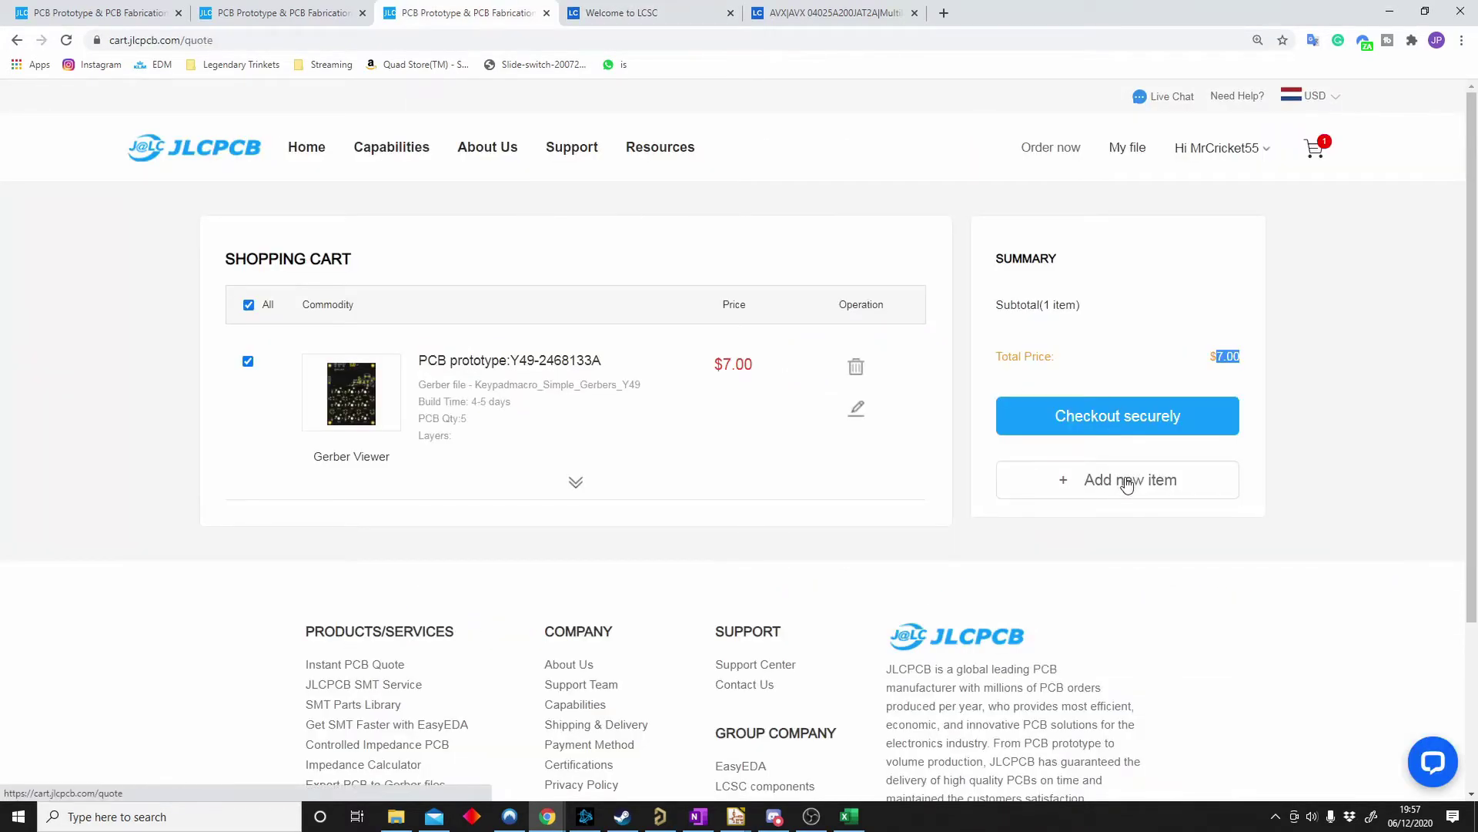
- Add a new PCB item from the JLCPCB cart and enable ordering a stencil together with the PCB
click(1126, 482)
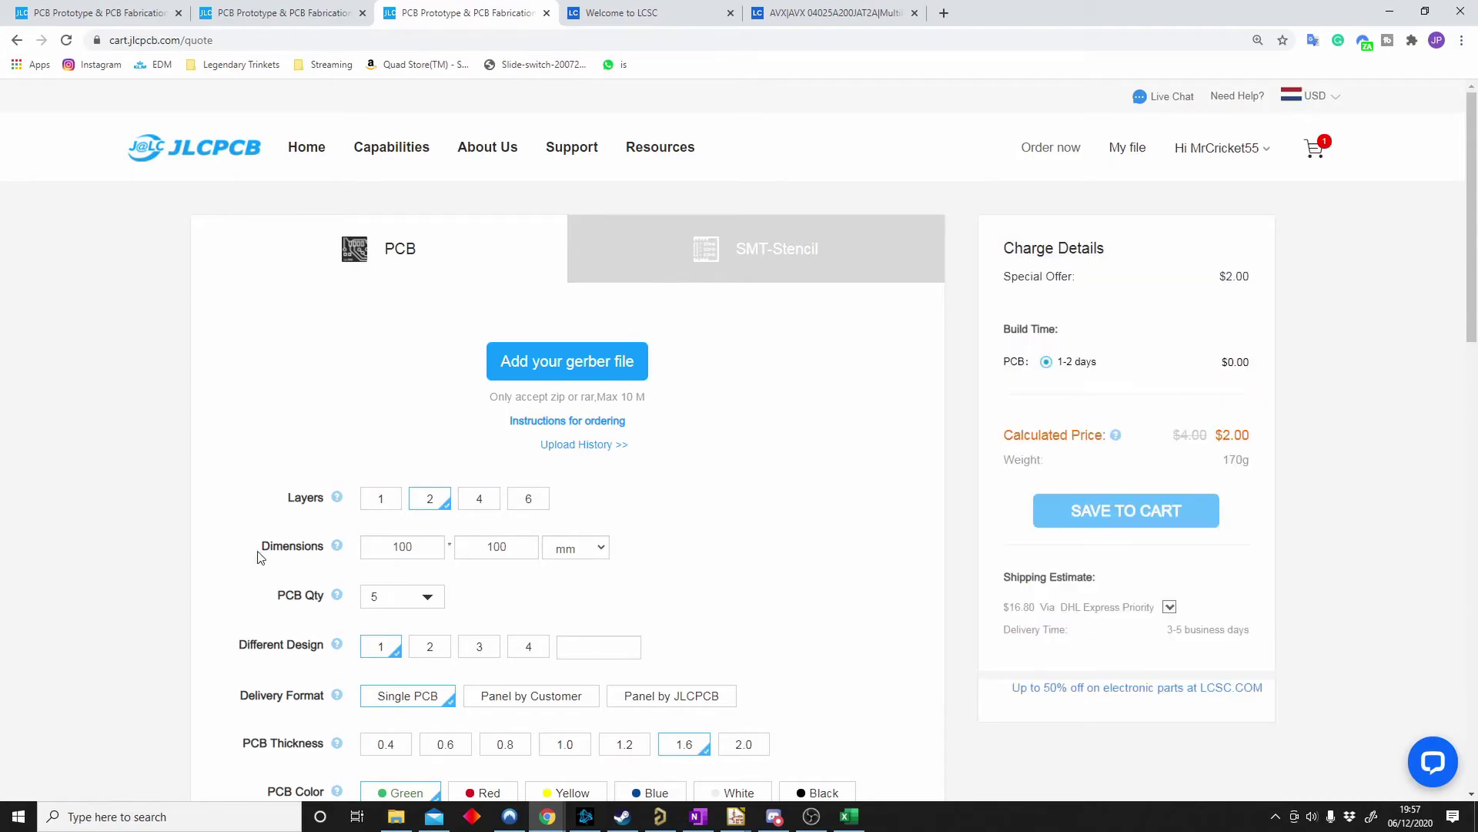
scroll(661, 435, down, 10)
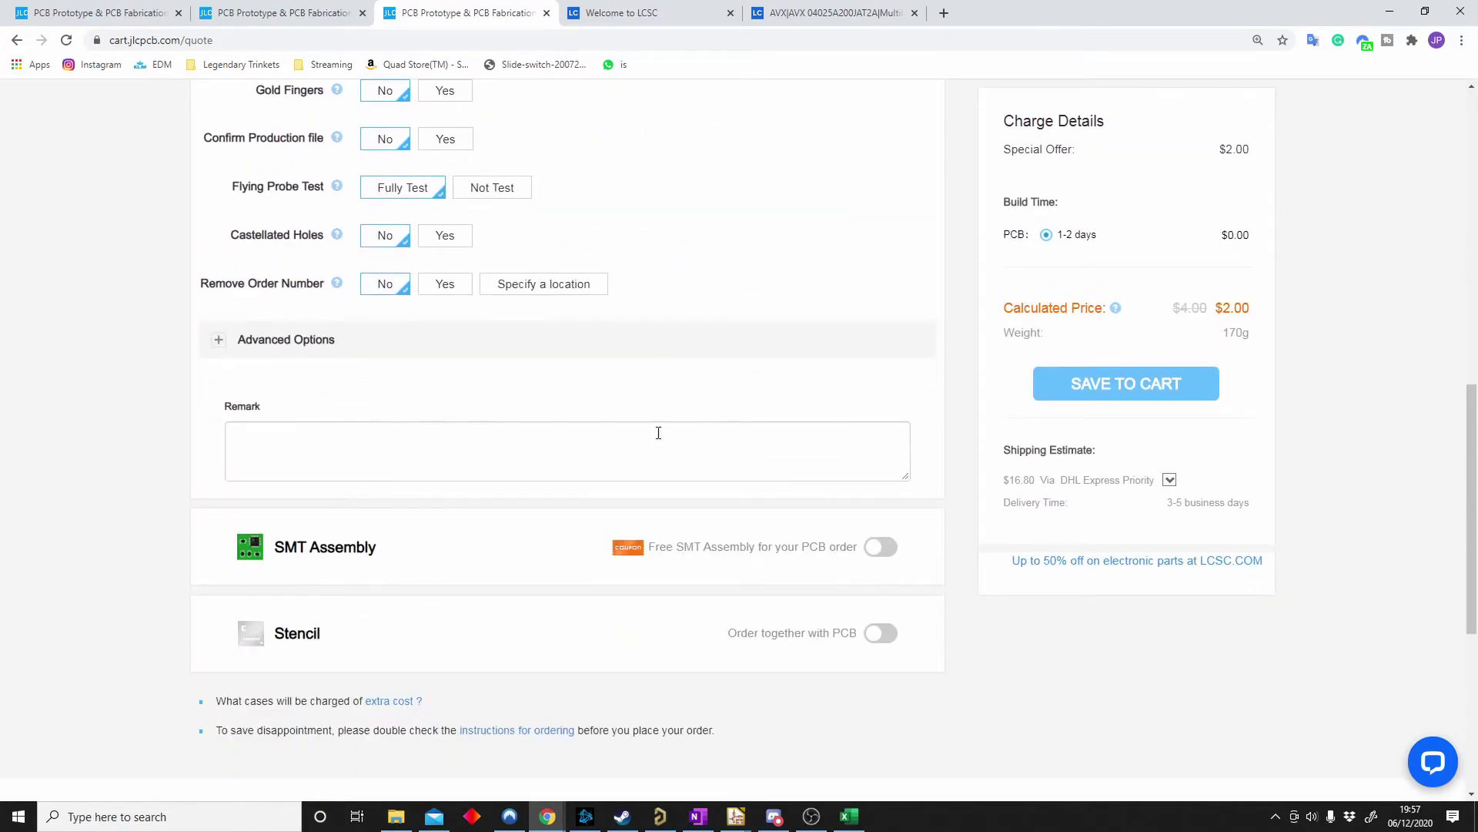
drag(867, 640, 856, 644)
click(866, 639)
- Upload the macro keypad's Gerber file to the new PCB order and check the stencil options
scroll(431, 636, up, 10)
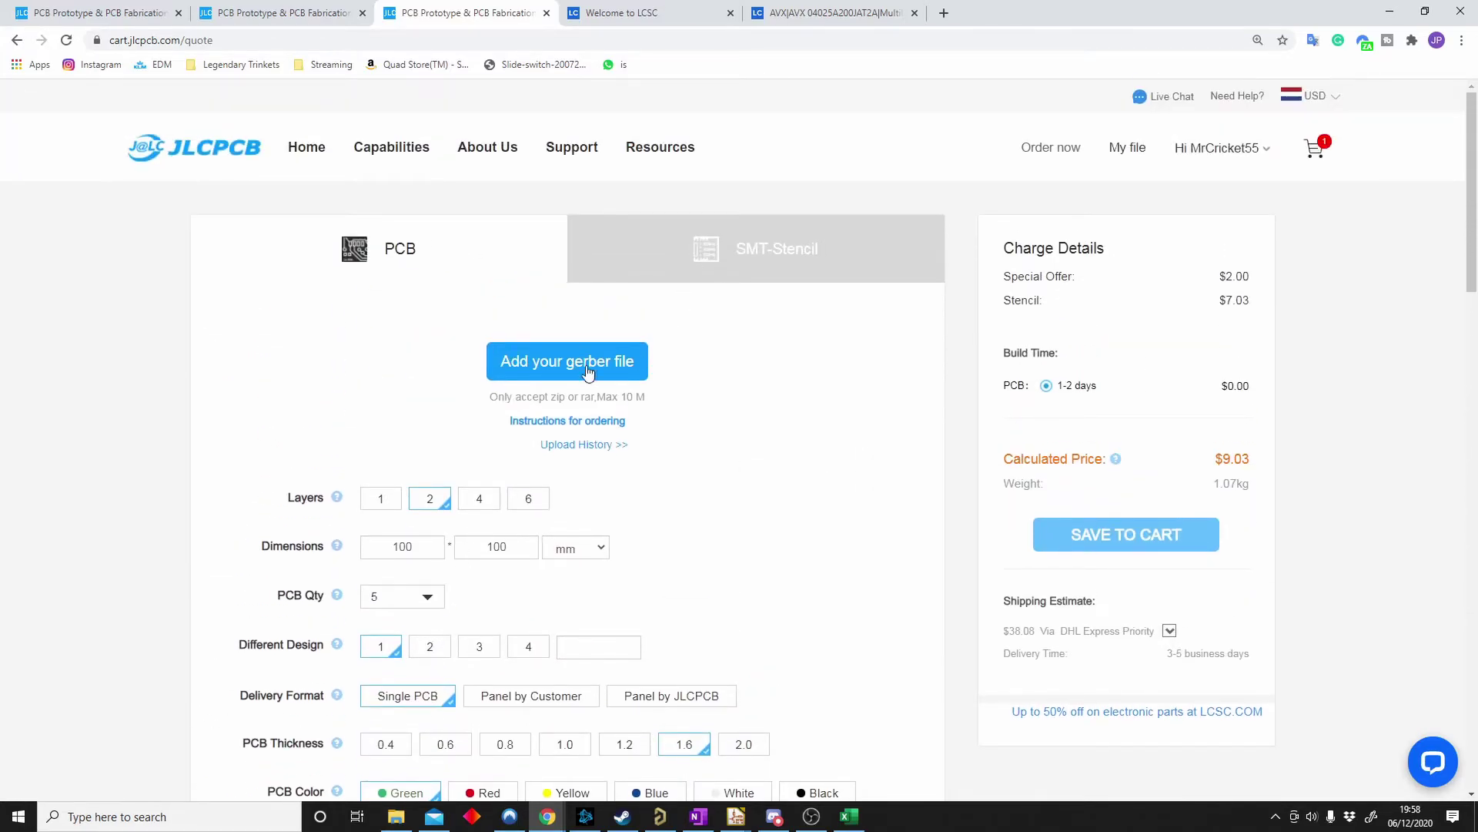
click(579, 361)
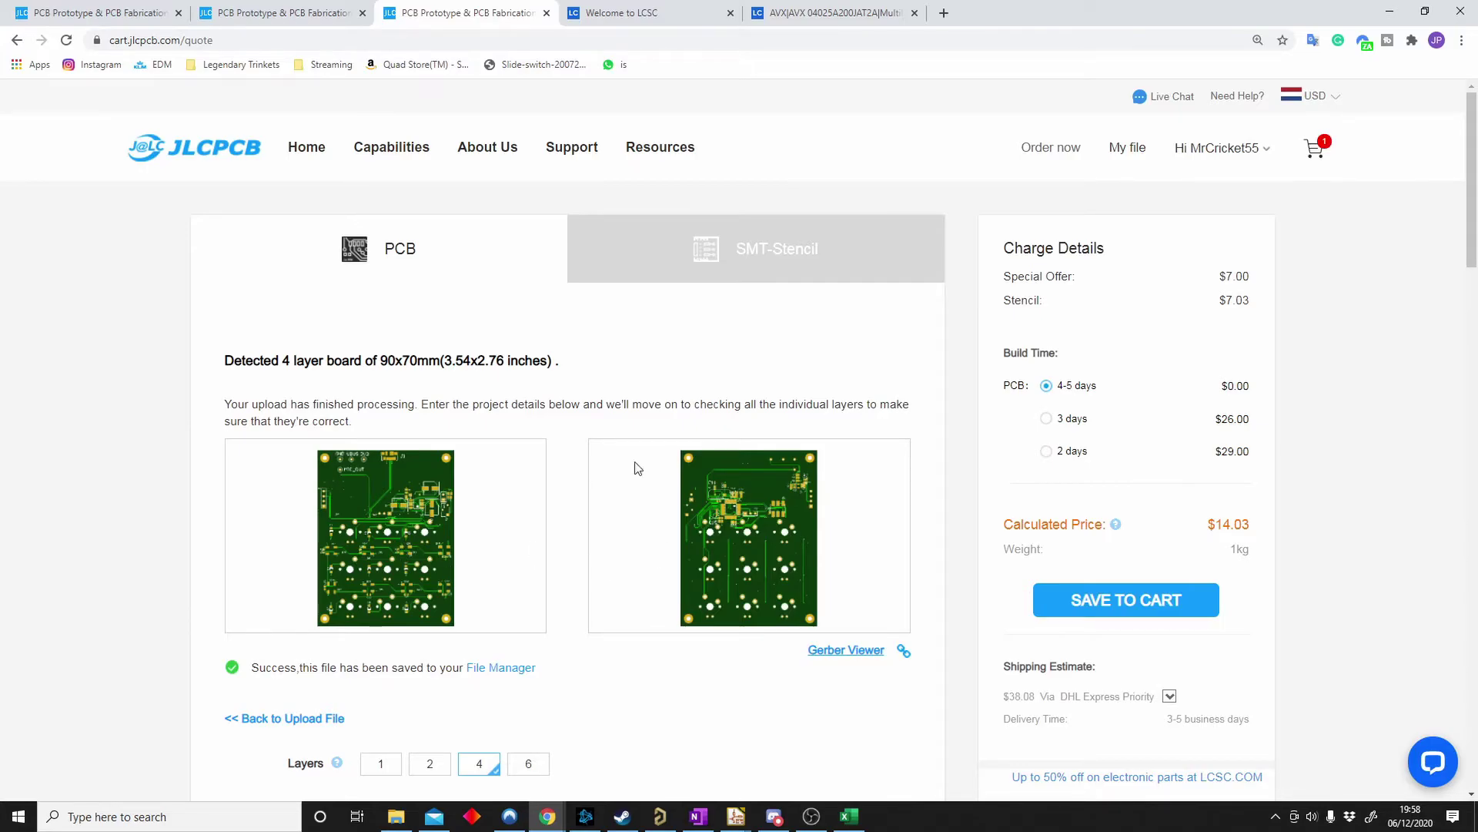
scroll(542, 630, down, 20)
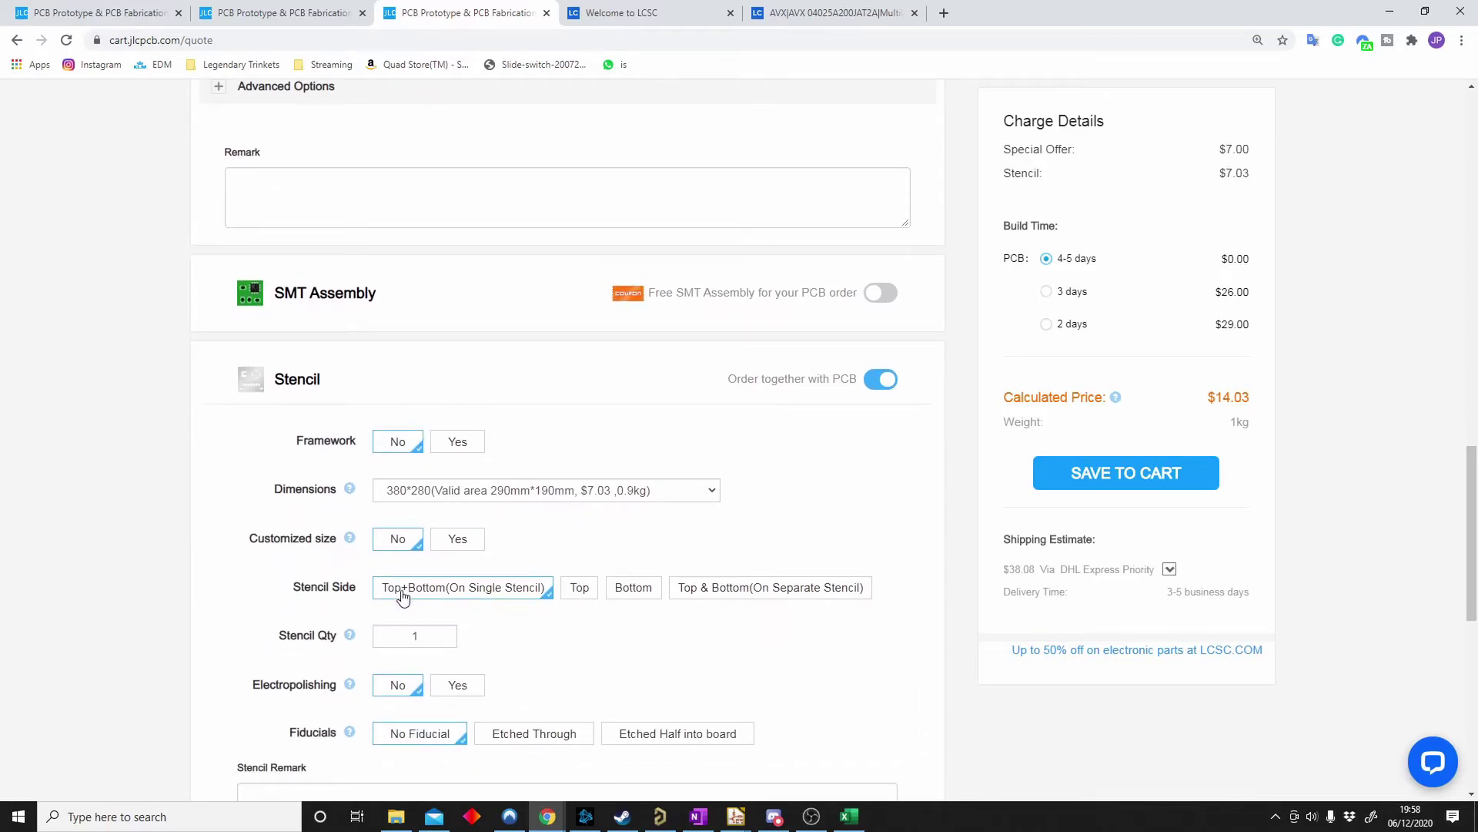
- Compare the stencil price for top and bottom on separate stencils, keeping both sides on a single stencil
scroll(408, 570, down, 3)
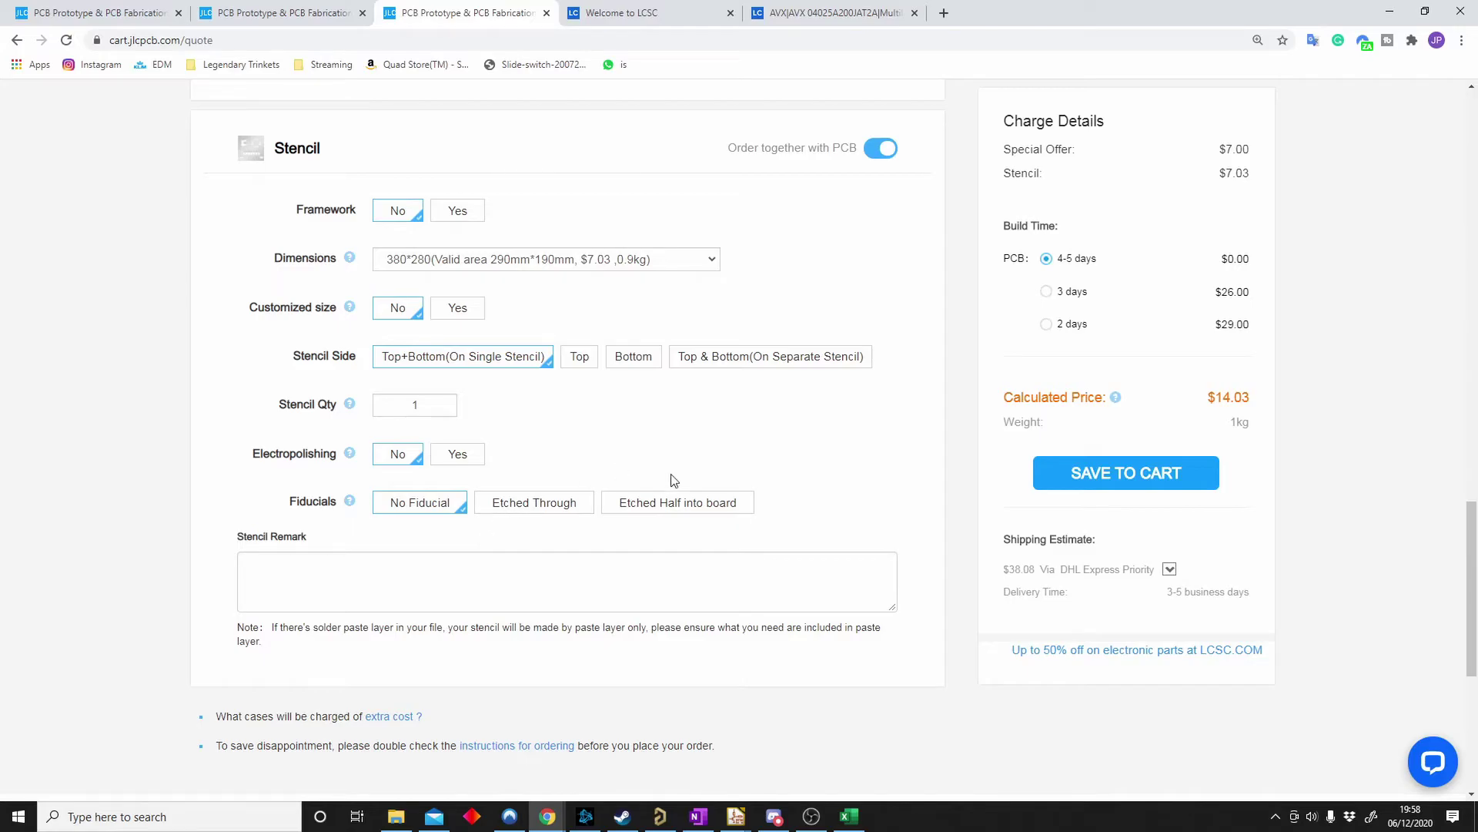
click(741, 357)
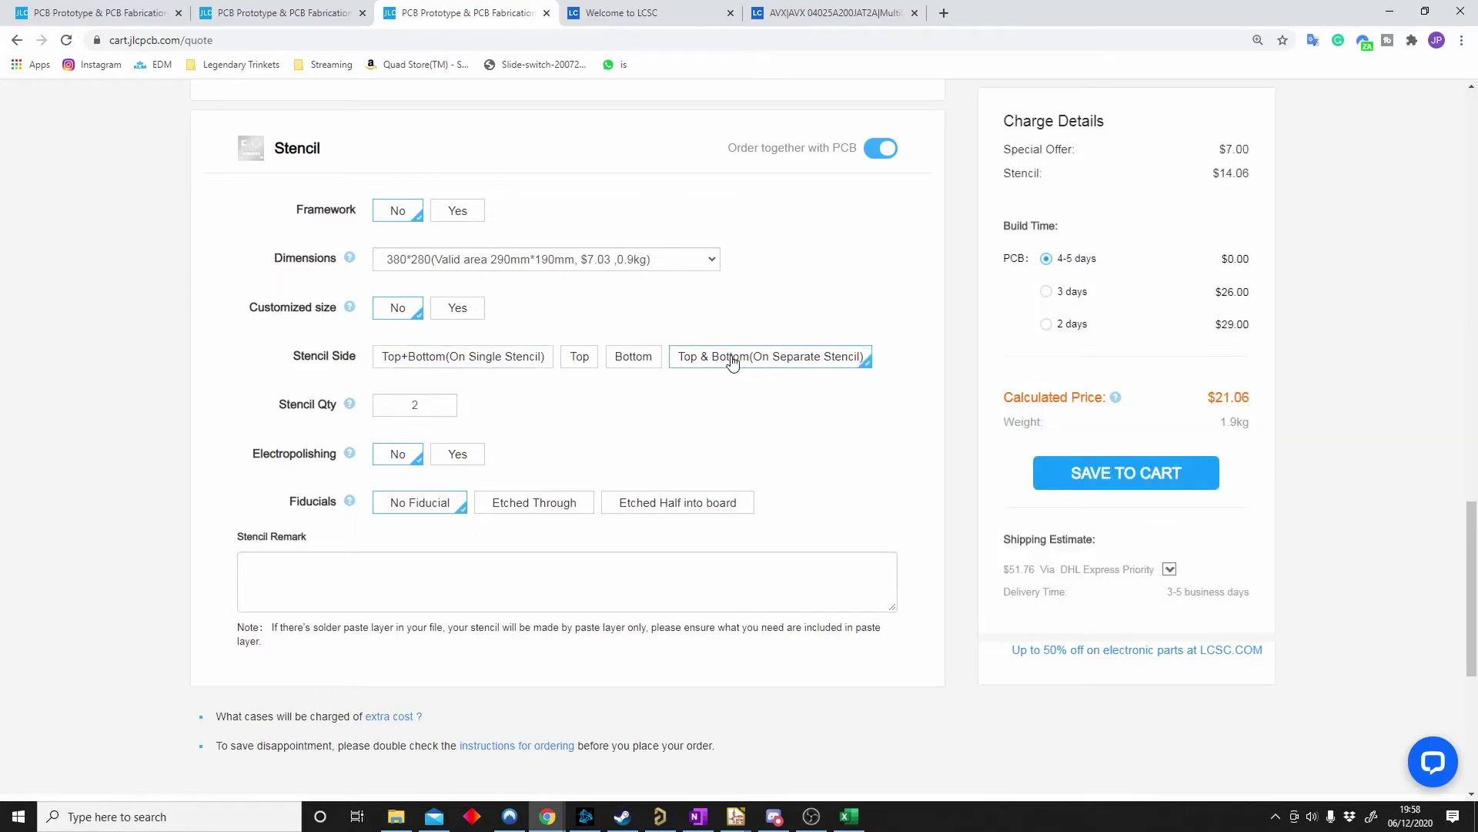
click(539, 362)
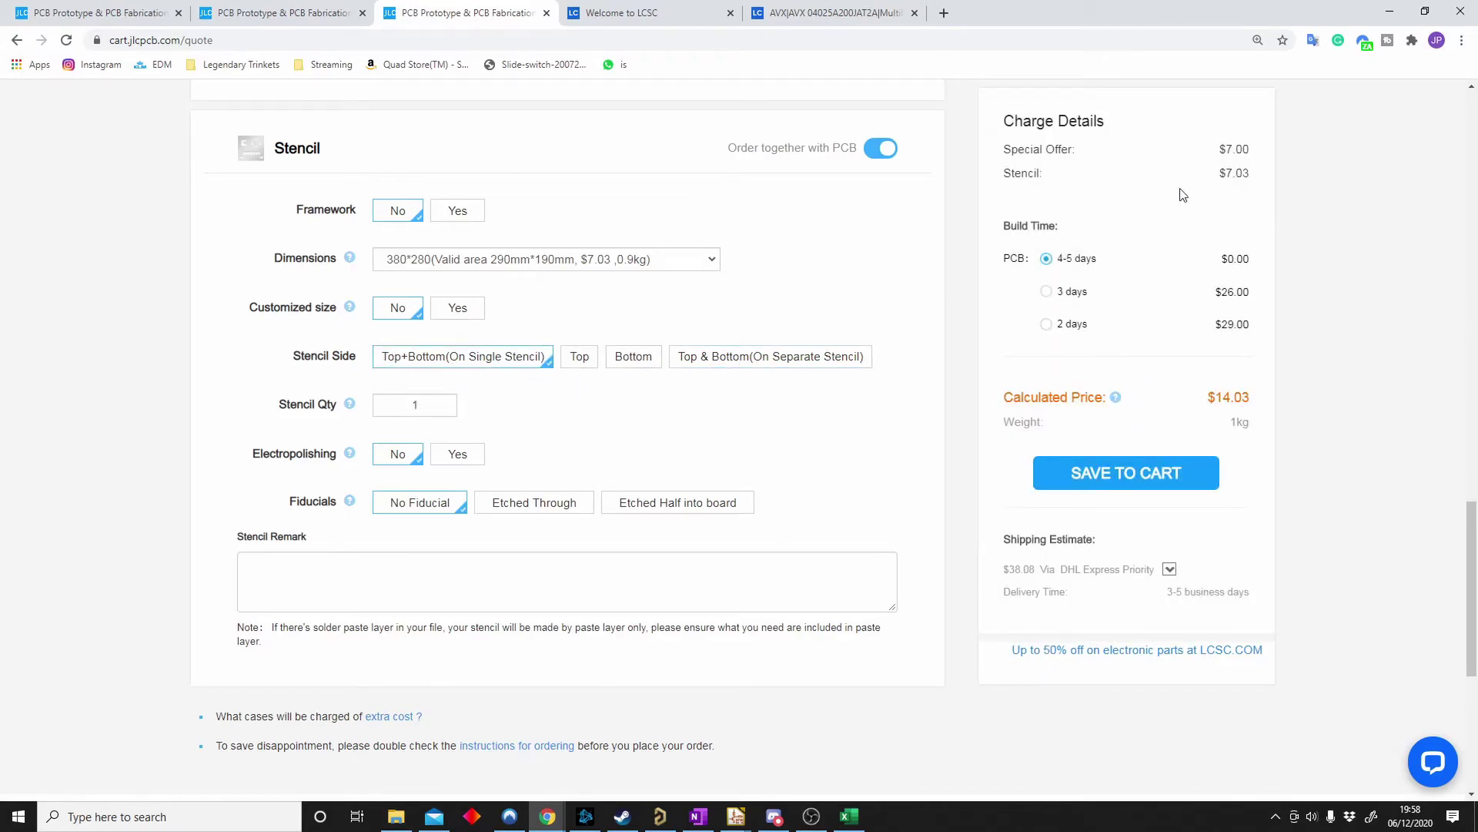
scroll(1117, 477, up, 1)
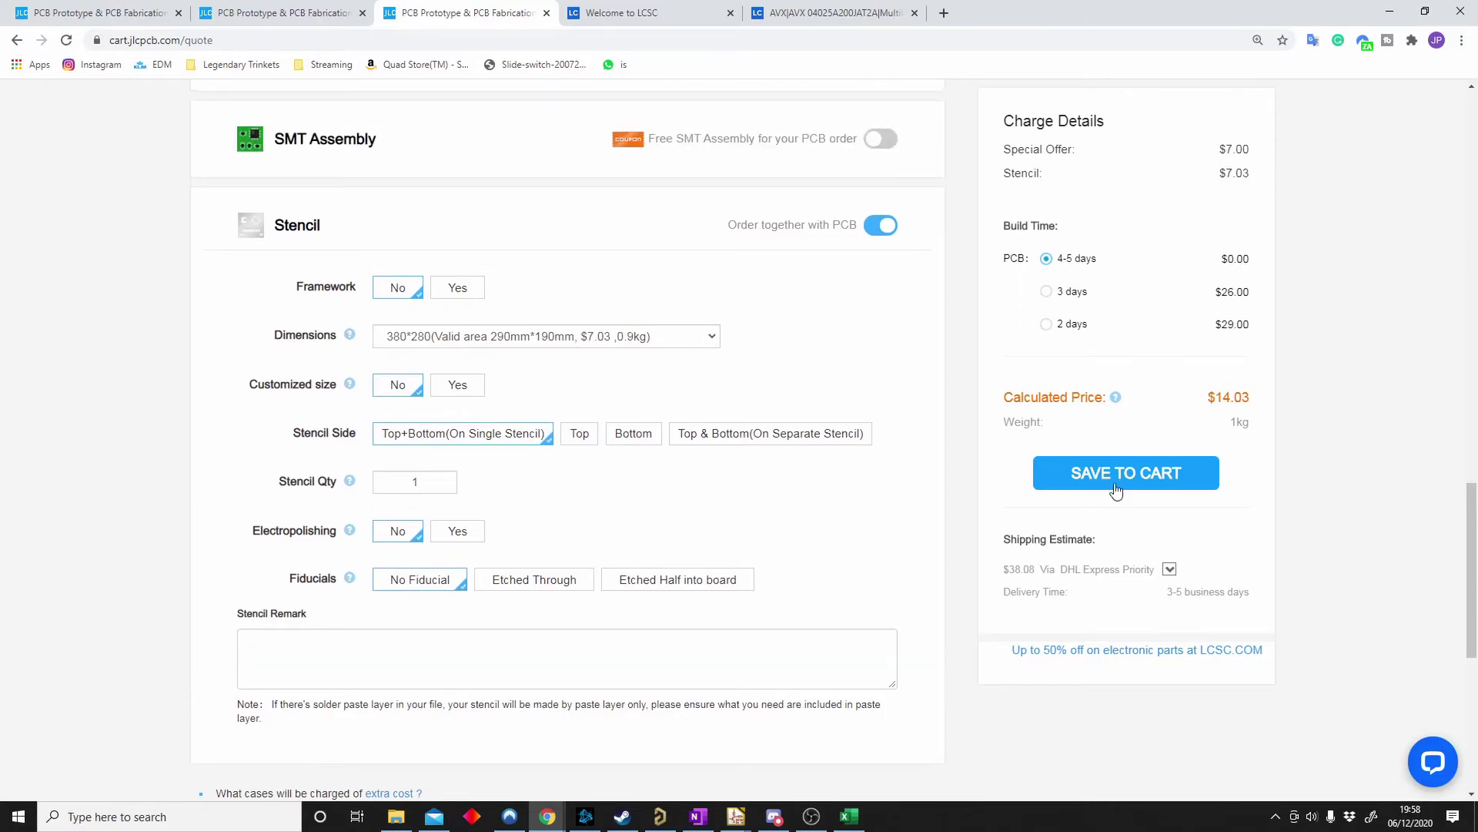
scroll(667, 639, down, 3)
scroll(668, 643, up, 10)
scroll(667, 641, up, 12)
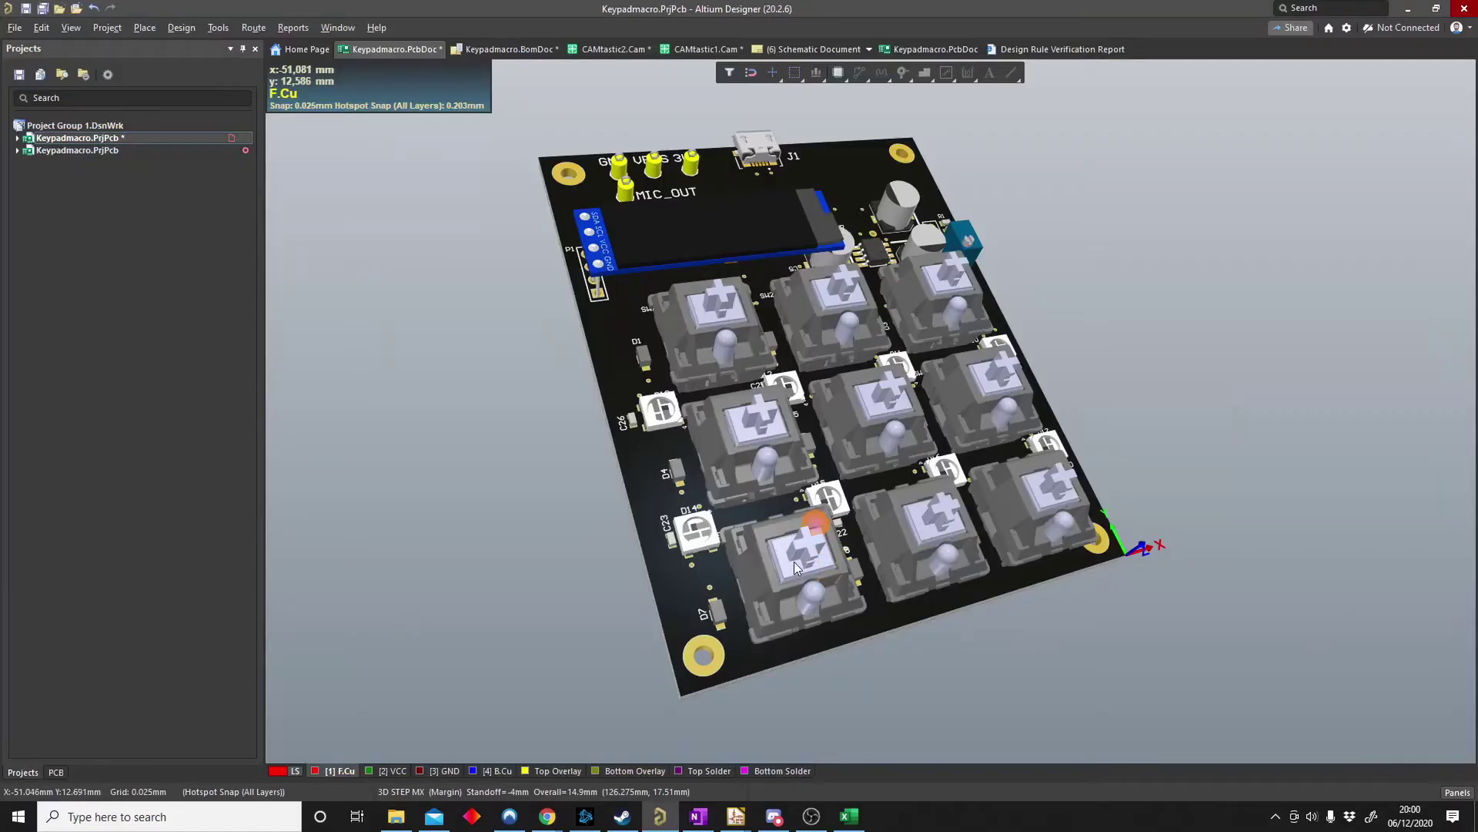
- Switch to Altium Designer and examine the top side of the keypad board's 3D model from several angles
ctrl+scroll(794, 563, down, 1)
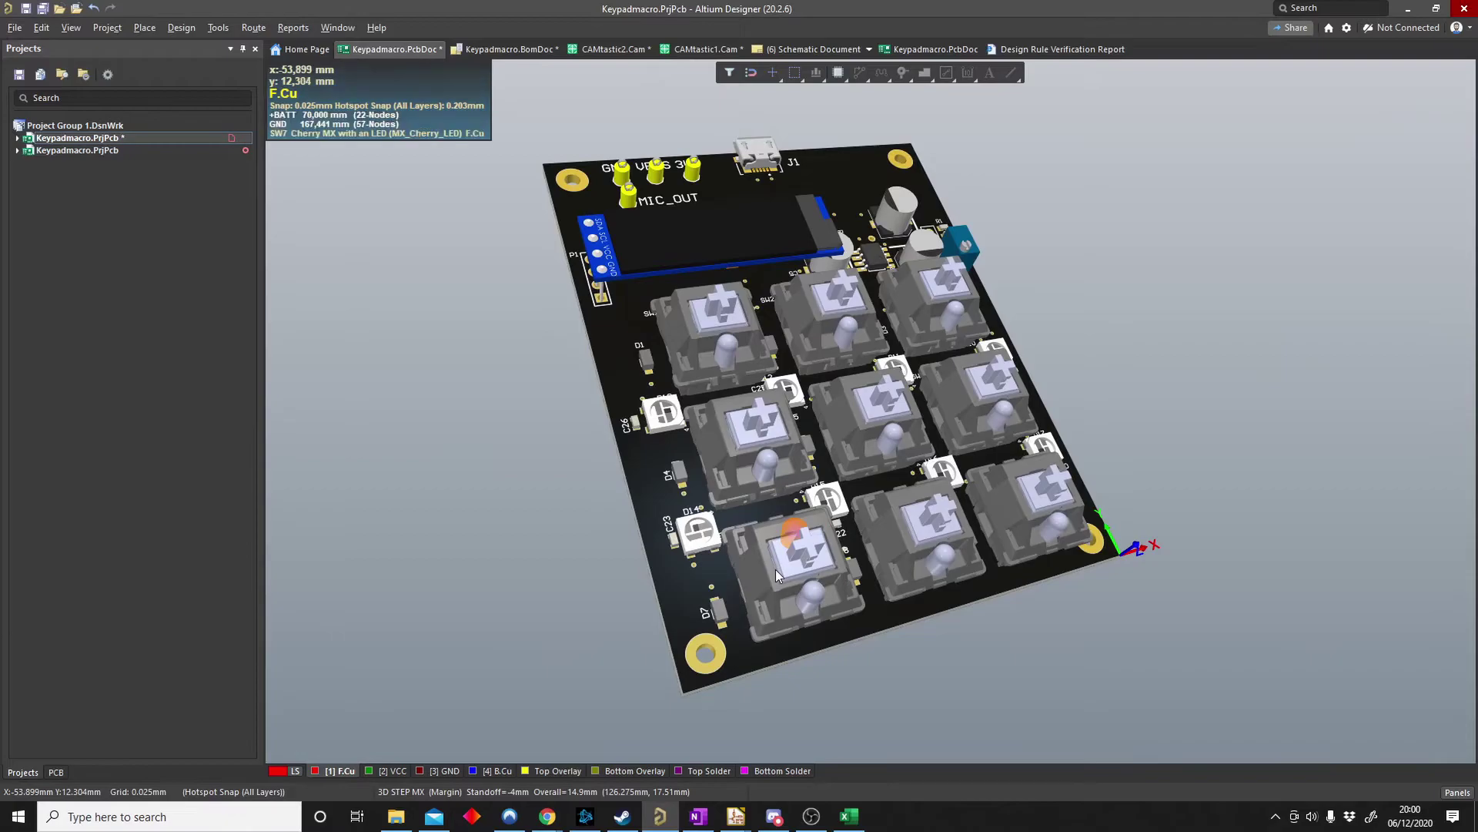
right_drag(739, 493, 673, 611)
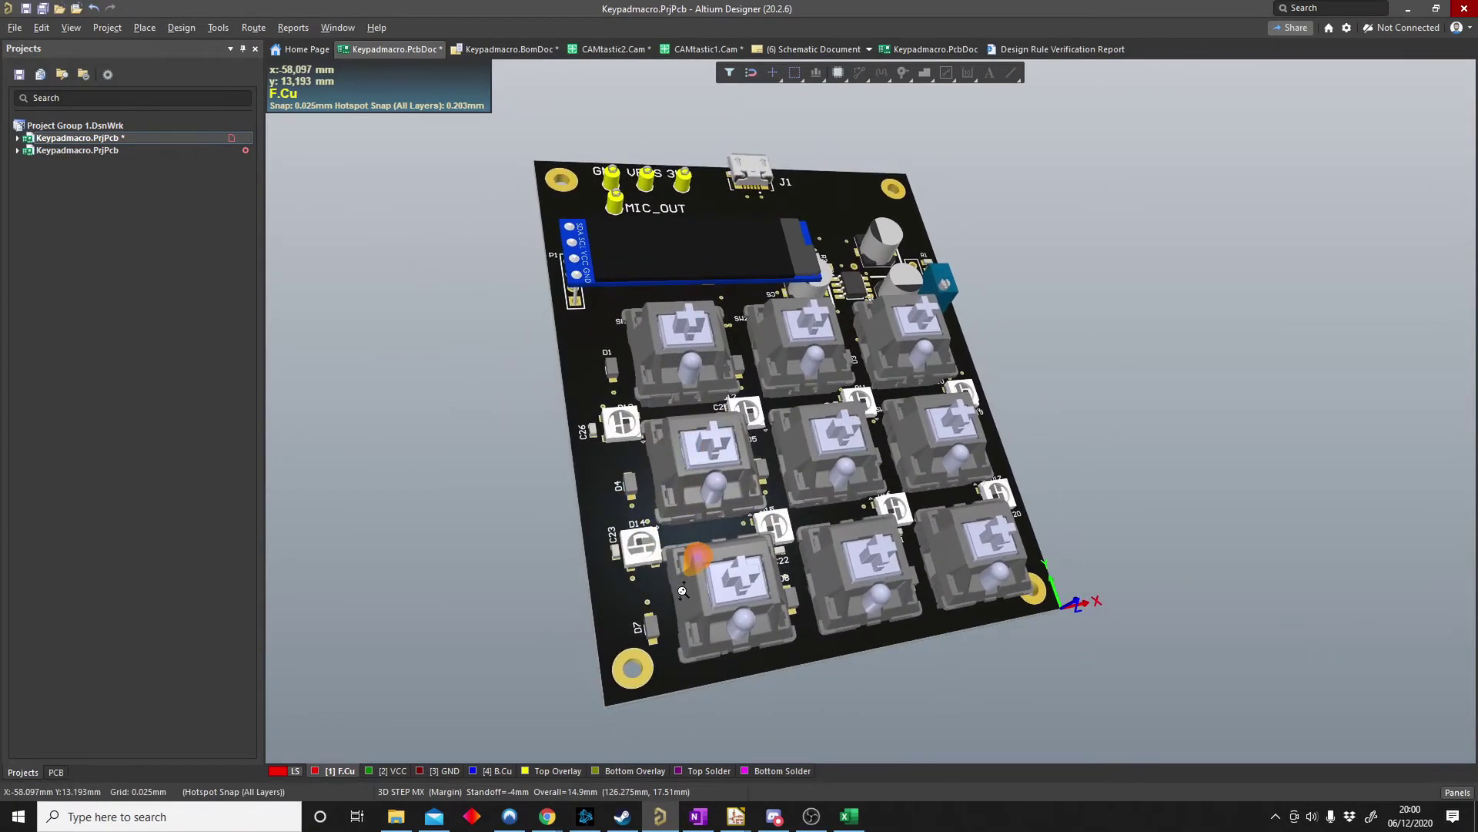
right_drag(700, 560, 720, 539)
middle_drag(734, 545, 730, 551)
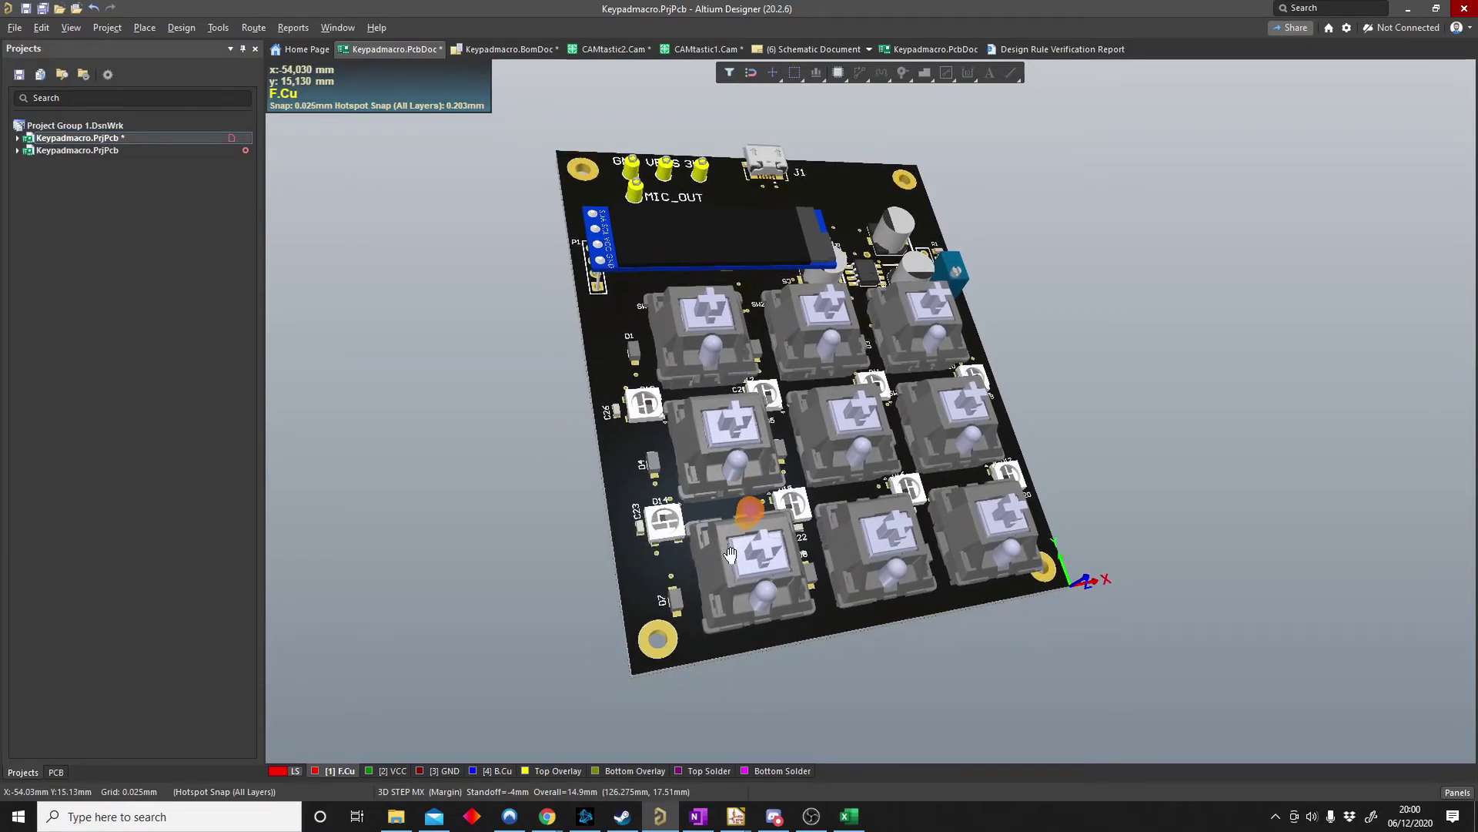
ctrl+scroll(732, 548, up, 3)
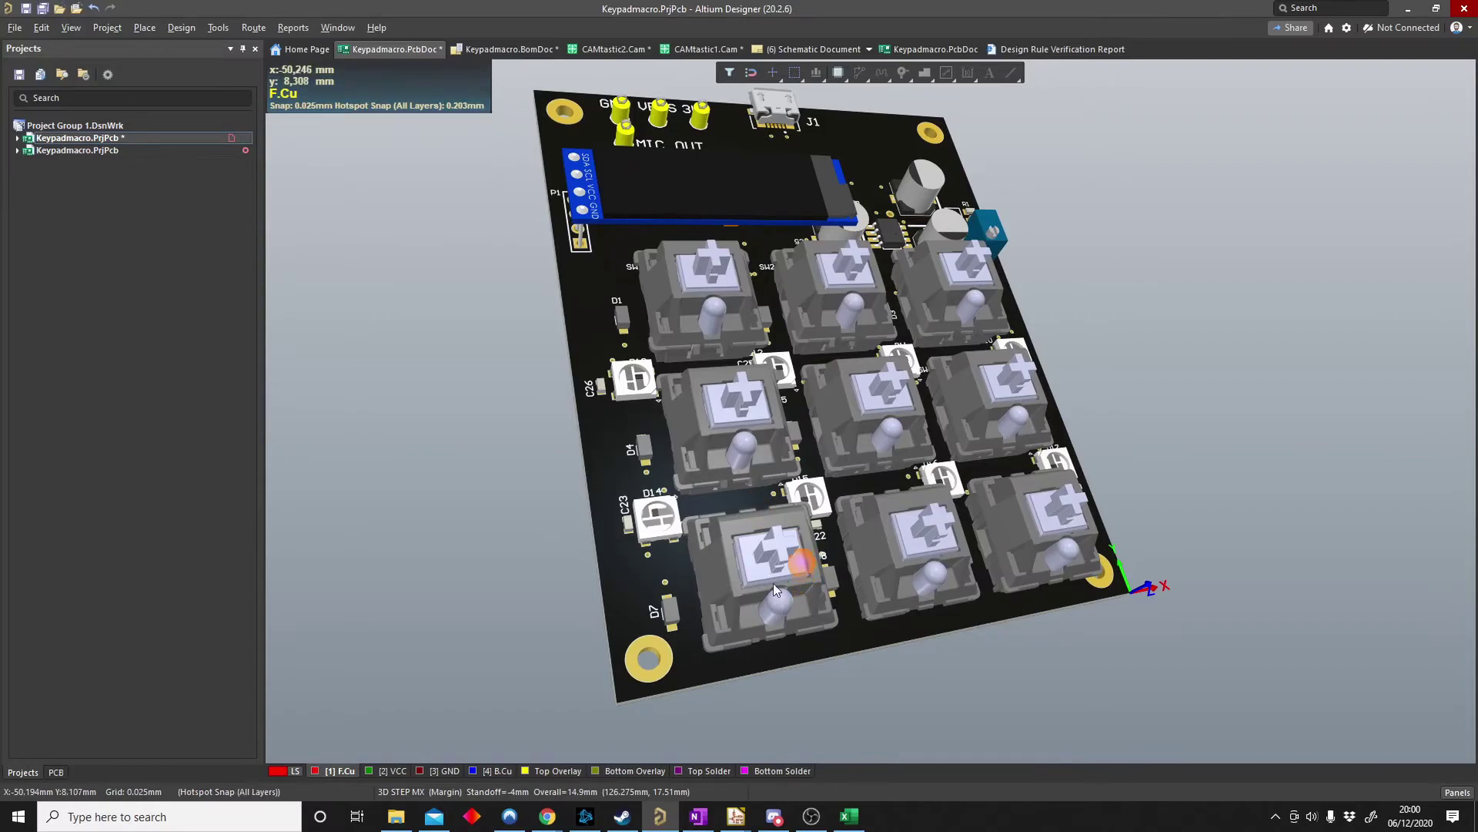
shift+right_drag(716, 440, 717, 439)
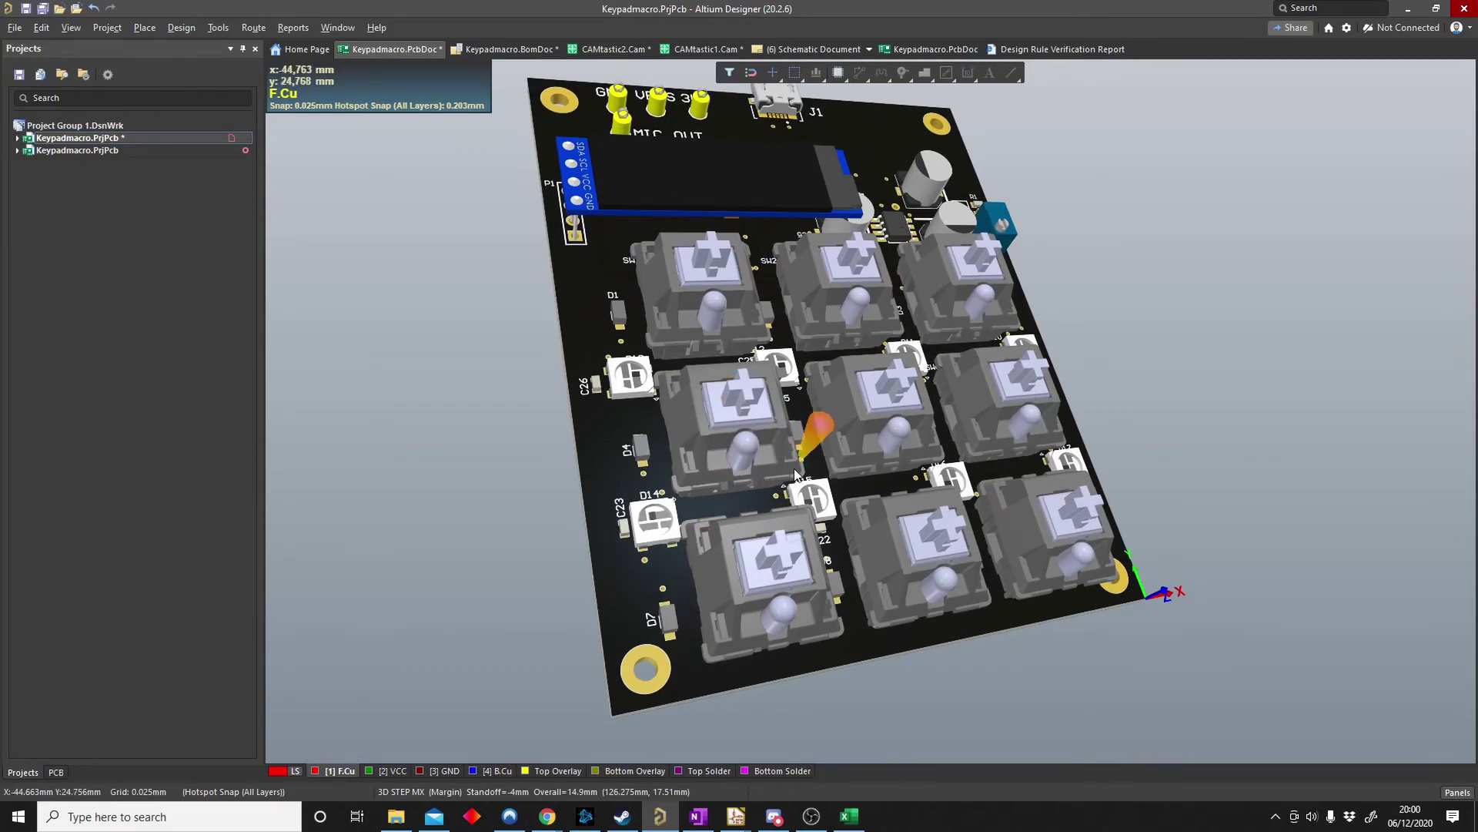
ctrl+scroll(793, 471, up, 3)
mouse_move(786, 469)
right_down()
mouse_move(759, 449)
mouse_move(829, 364)
mouse_move(673, 439)
right_up()
ctrl+scroll(679, 356, down, 2)
shift+right_drag(998, 314, 810, 376)
middle_drag(808, 371, 814, 422)
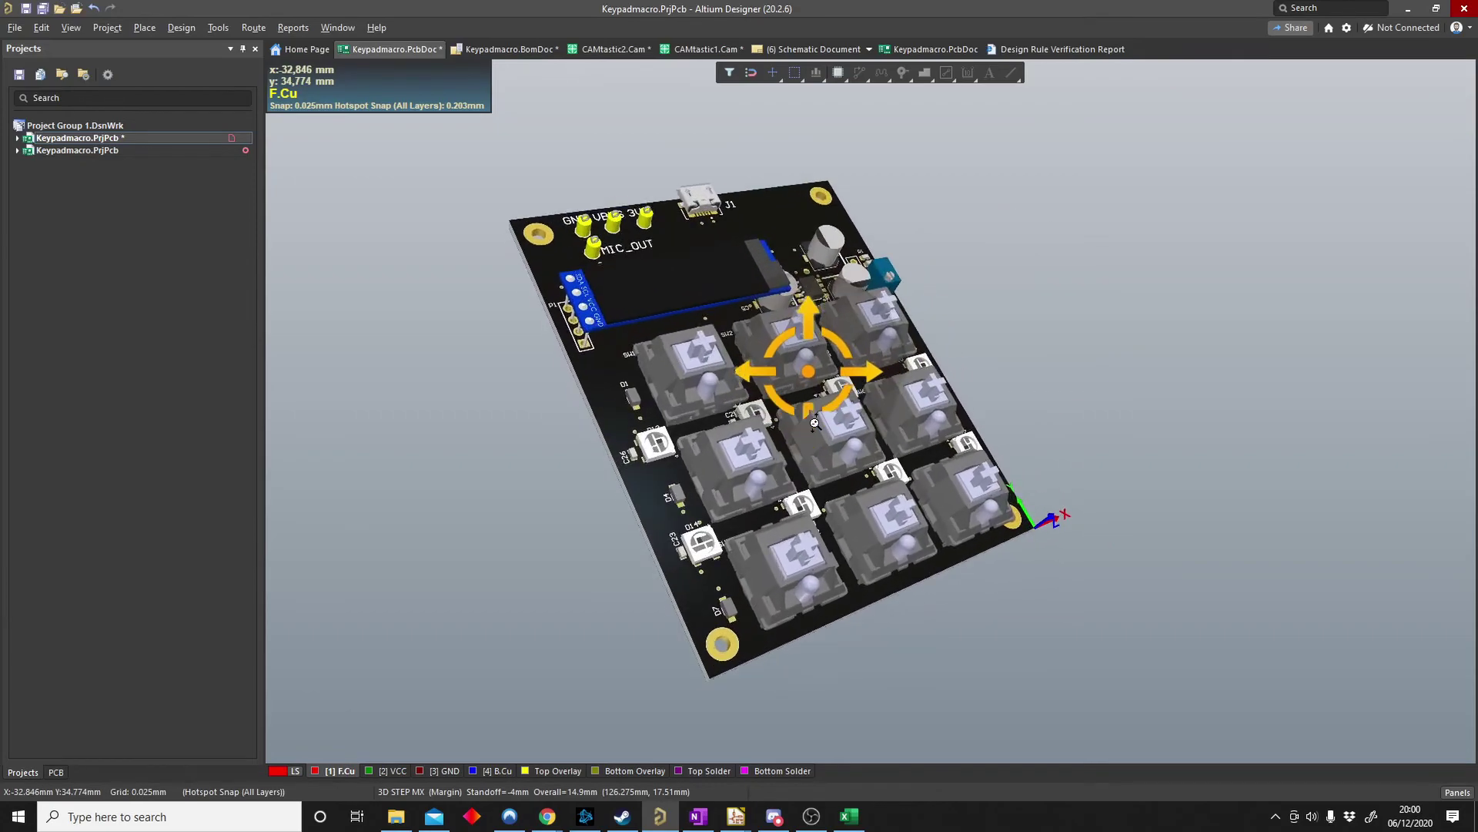
shift+right_drag(814, 422, 971, 315)
- Flip the 3D board over repeatedly to examine the components on its underside, ending on the top side
ctrl+scroll(1050, 306, up, 2)
key(v)
key(b)
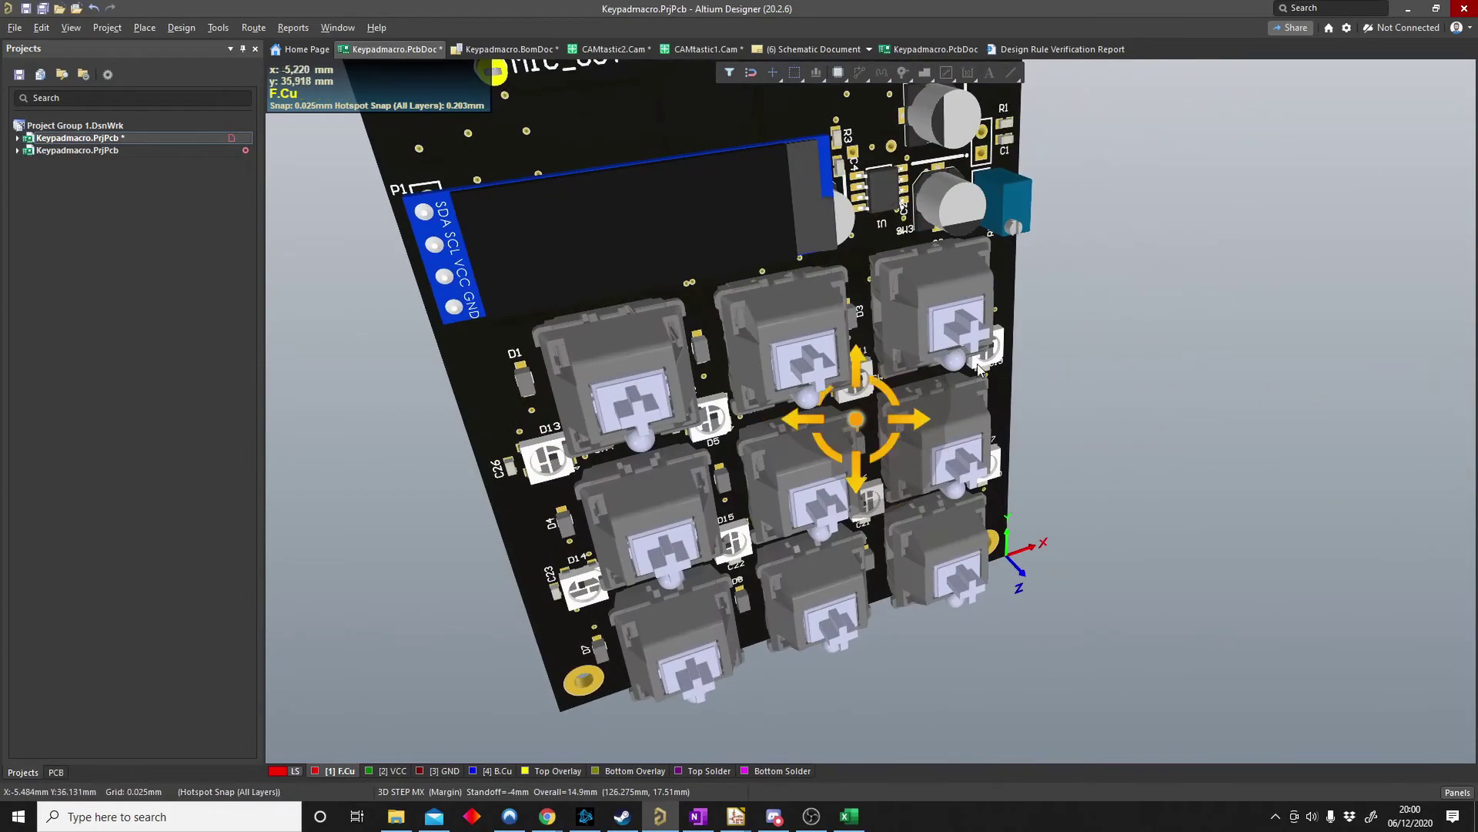
key(v)
key(b)
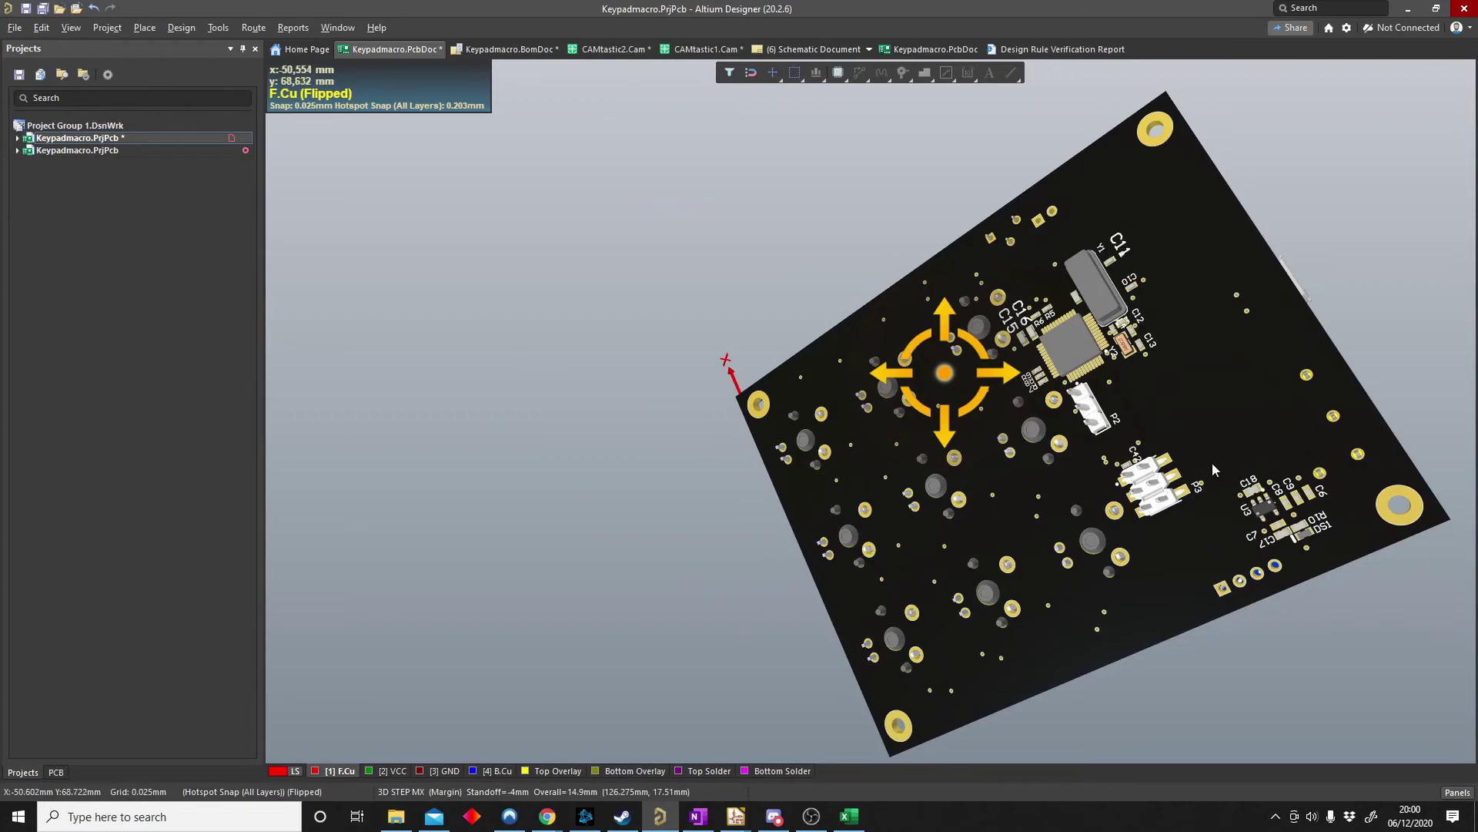
key(v)
key(b)
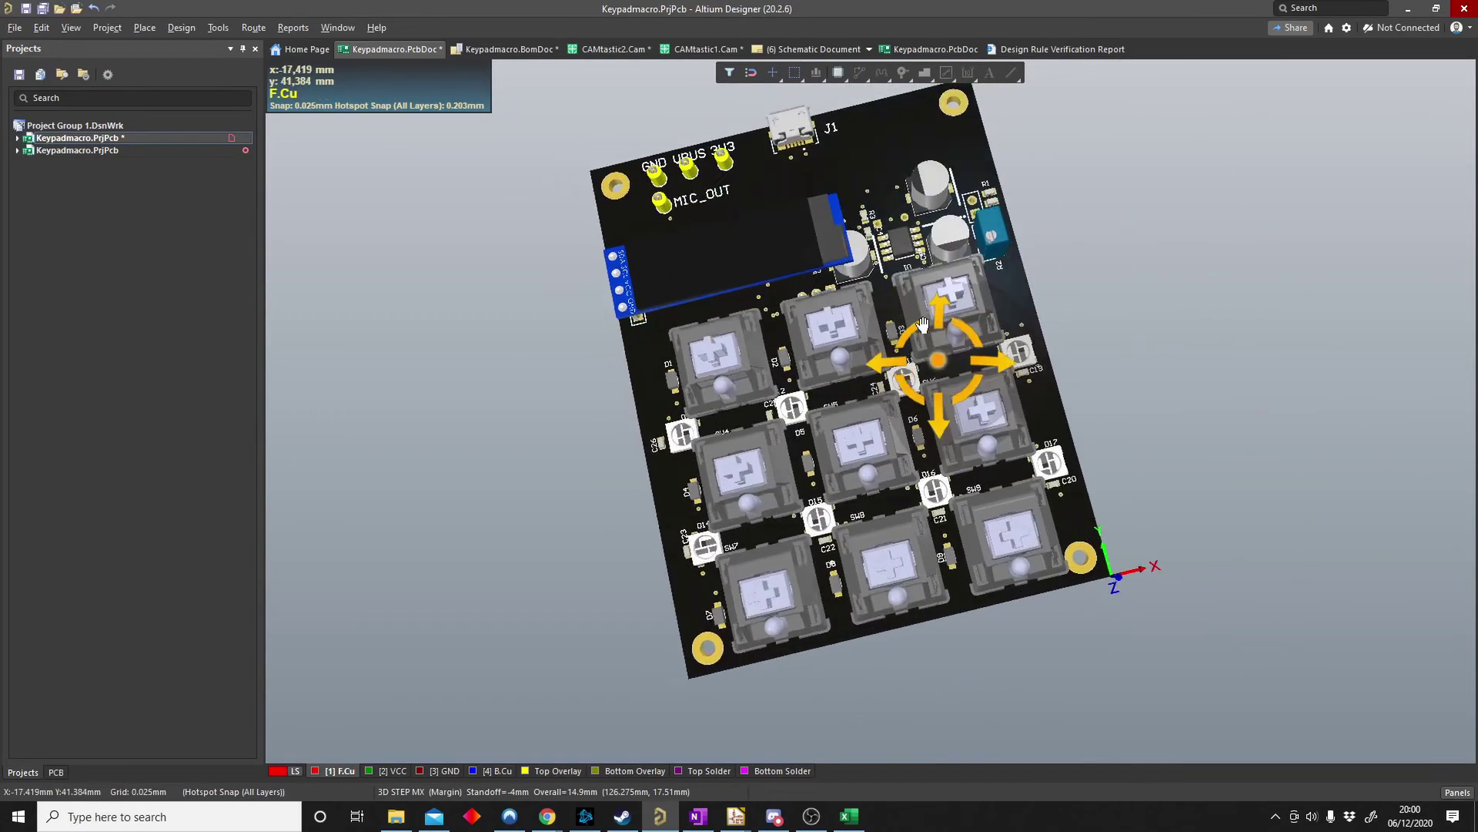
key(v)
key(b)
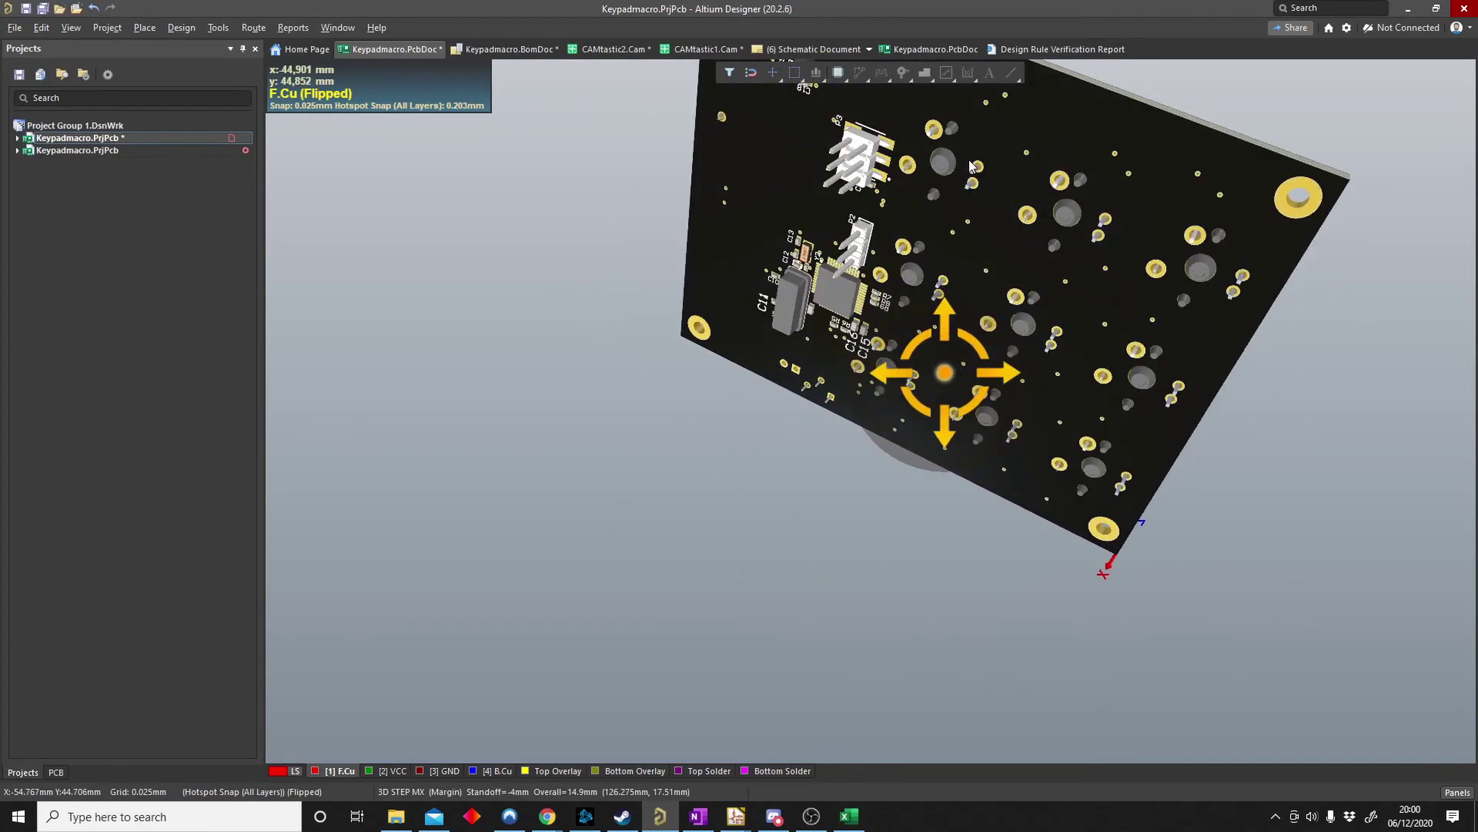
key(v)
key(b)
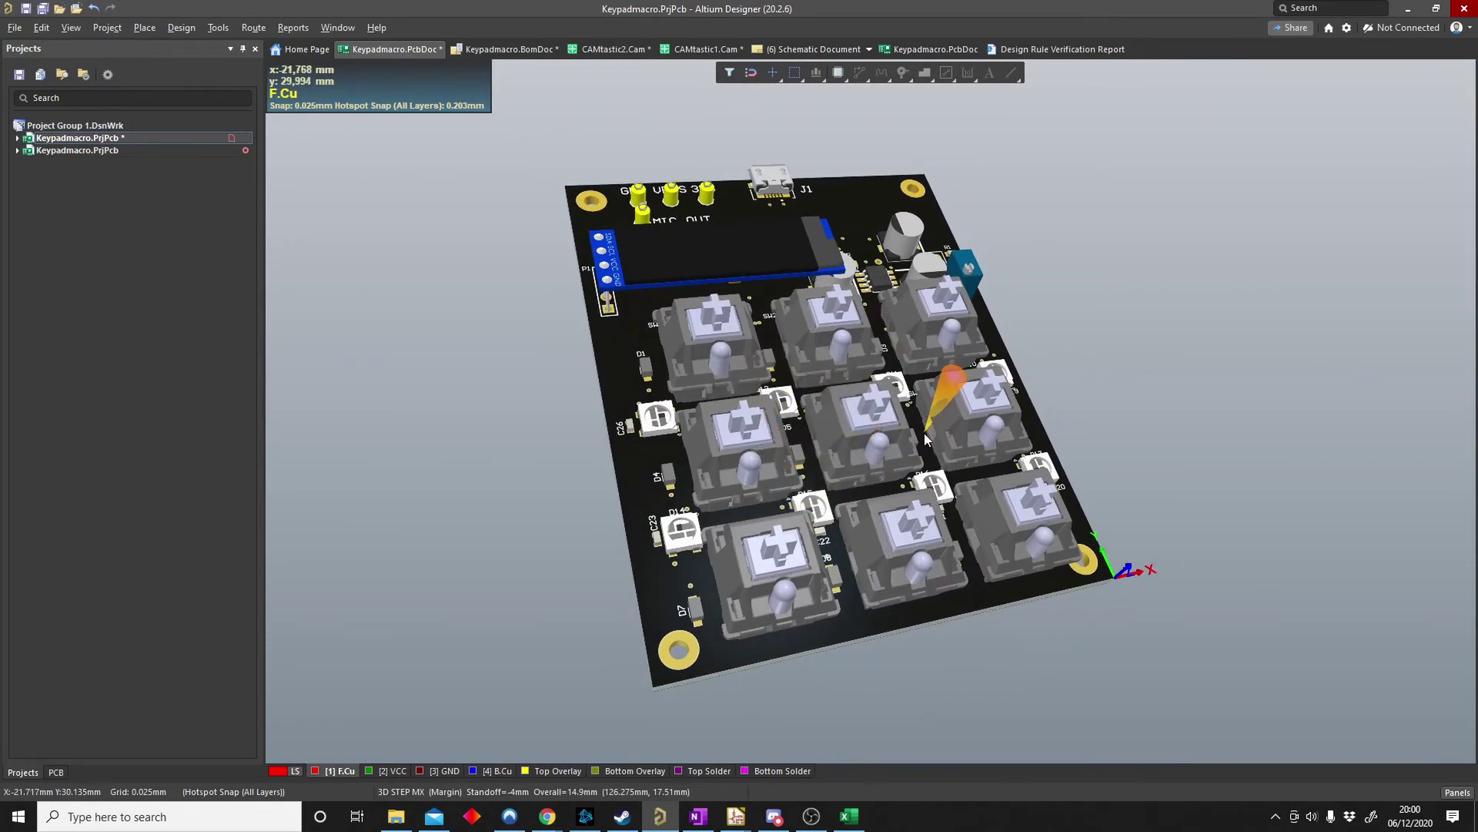
shift+right_drag(941, 395, 1056, 399)
shift+right_drag(802, 543, 793, 585)
middle_drag(802, 406, 803, 393)
right_drag(802, 393, 977, 410)
middle_drag(960, 485, 960, 538)
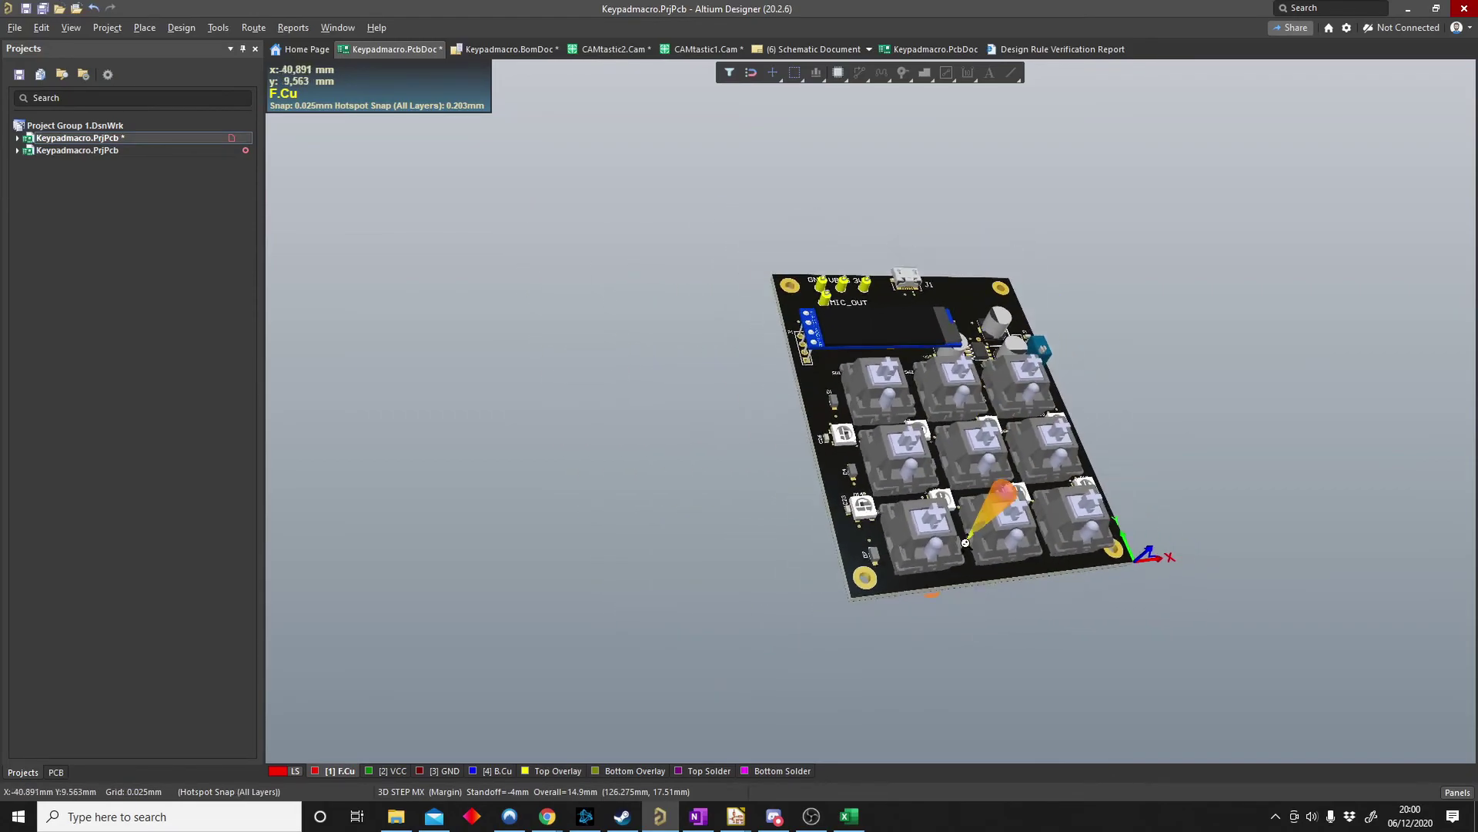
right_drag(960, 539, 778, 532)
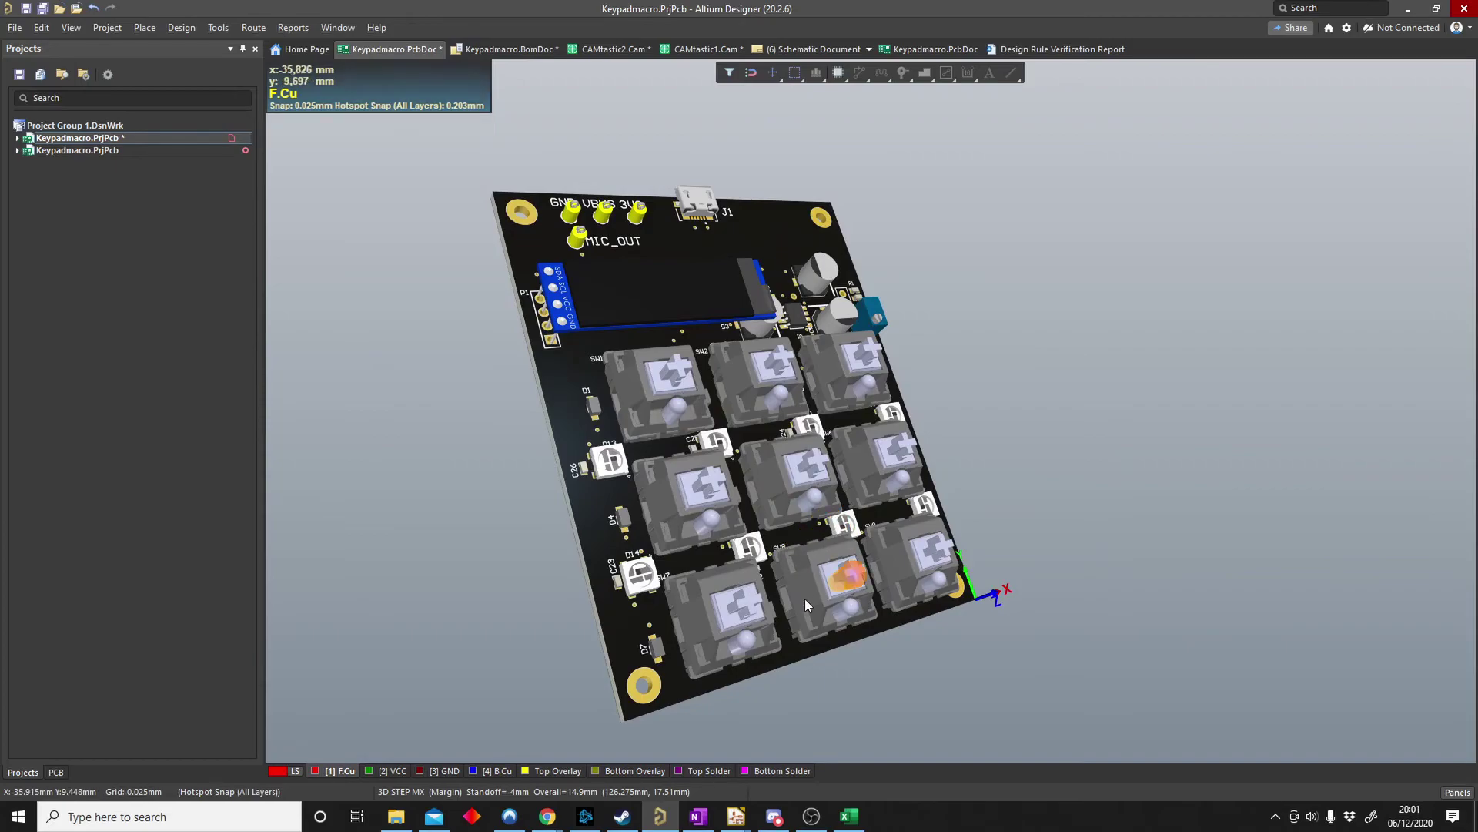
ctrl+scroll(683, 514, up, 1)
right_drag(684, 513, 731, 467)
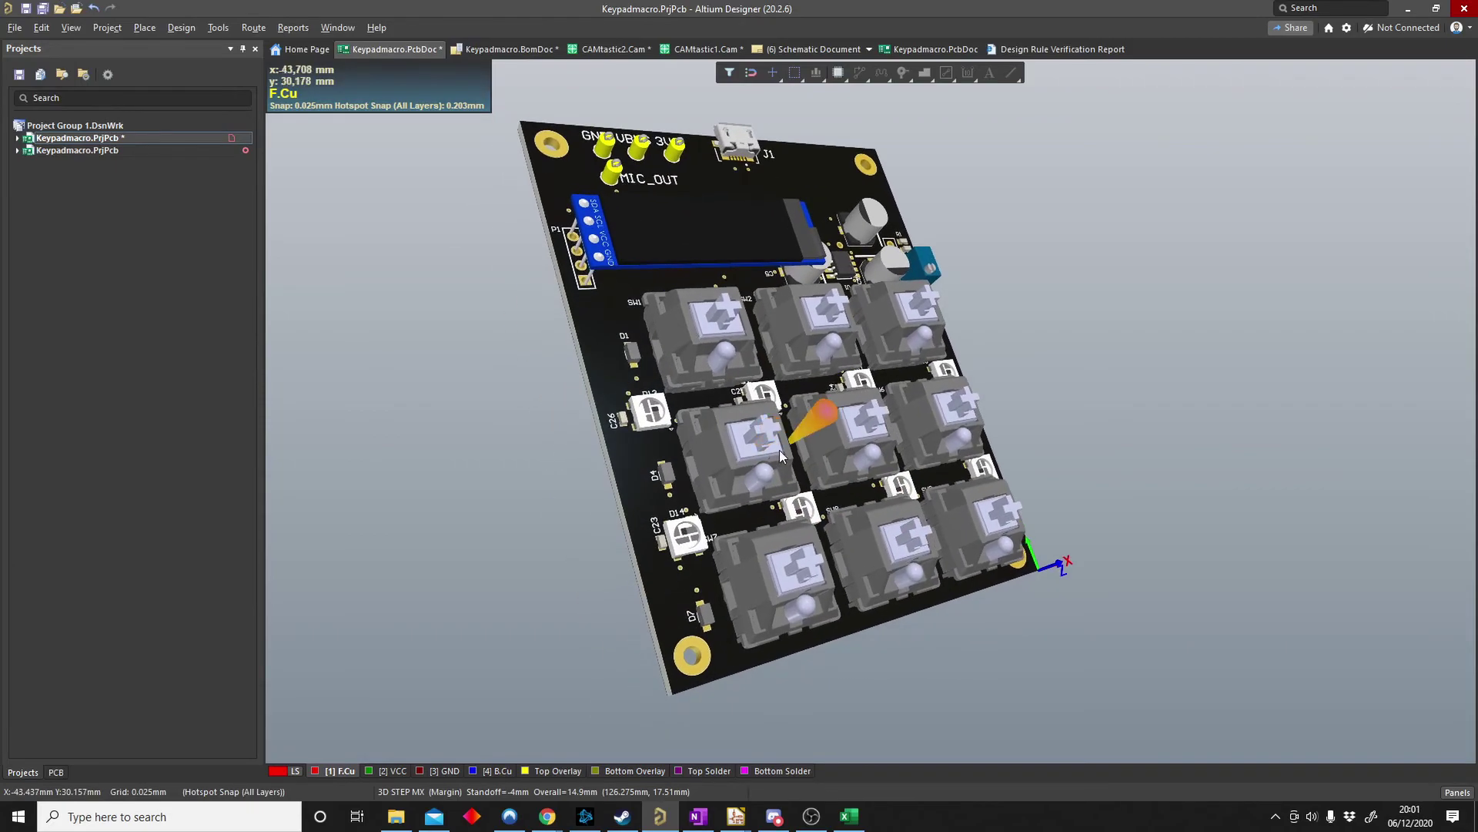
ctrl+scroll(773, 558, down, 3)
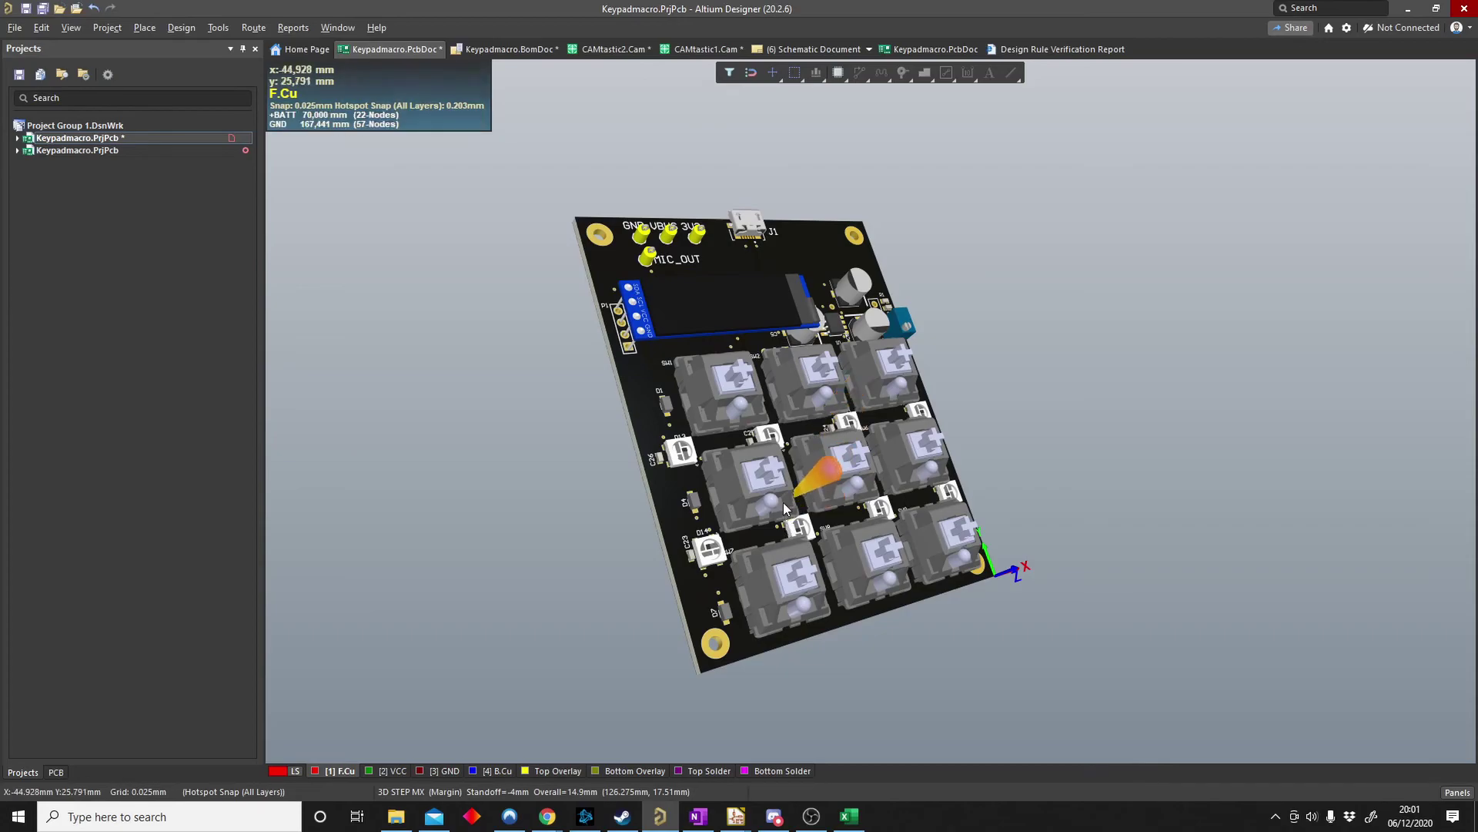
ctrl+scroll(852, 555, up, 1)
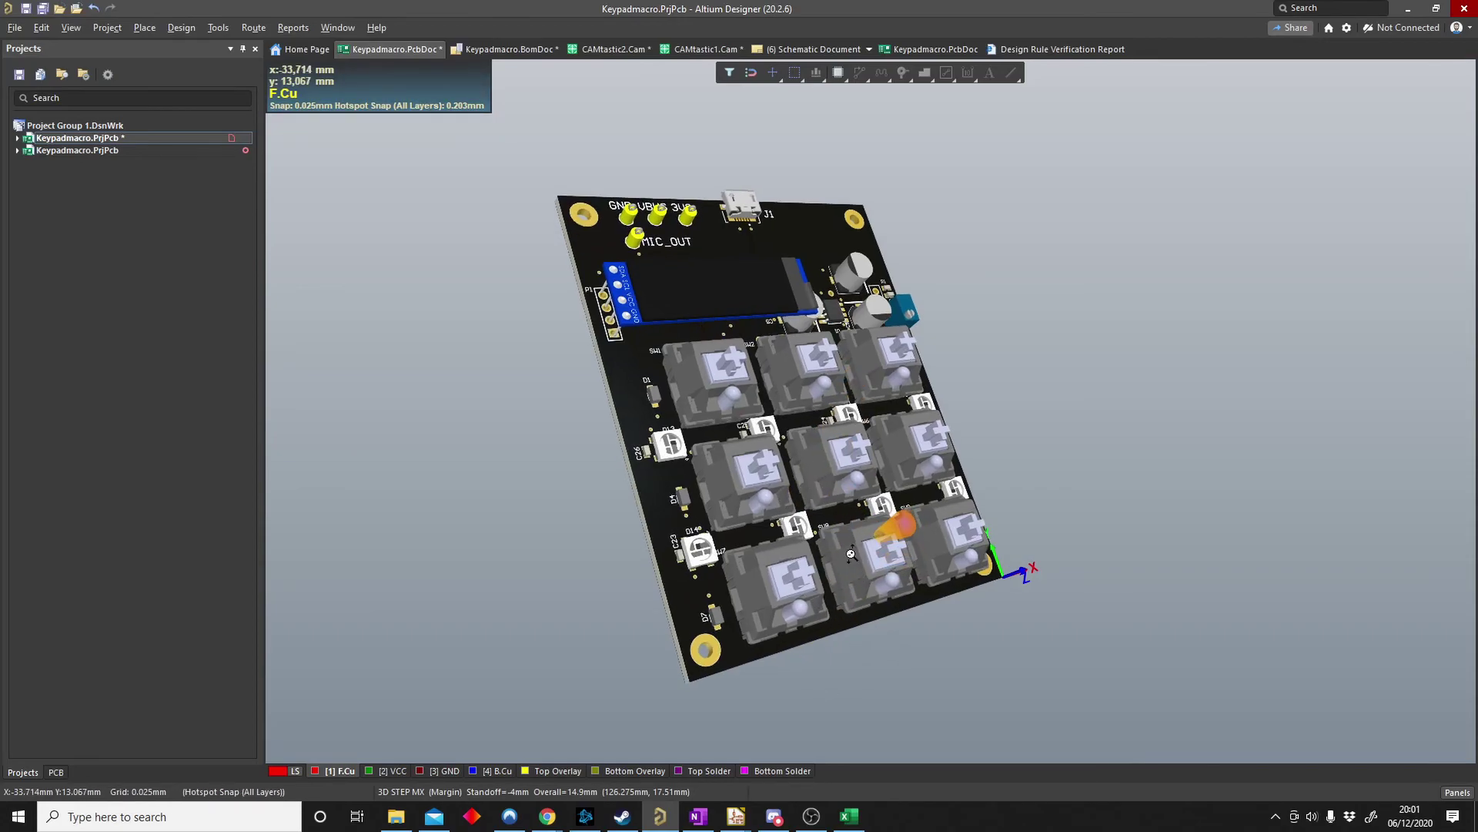
ctrl+scroll(732, 548, up, 1)
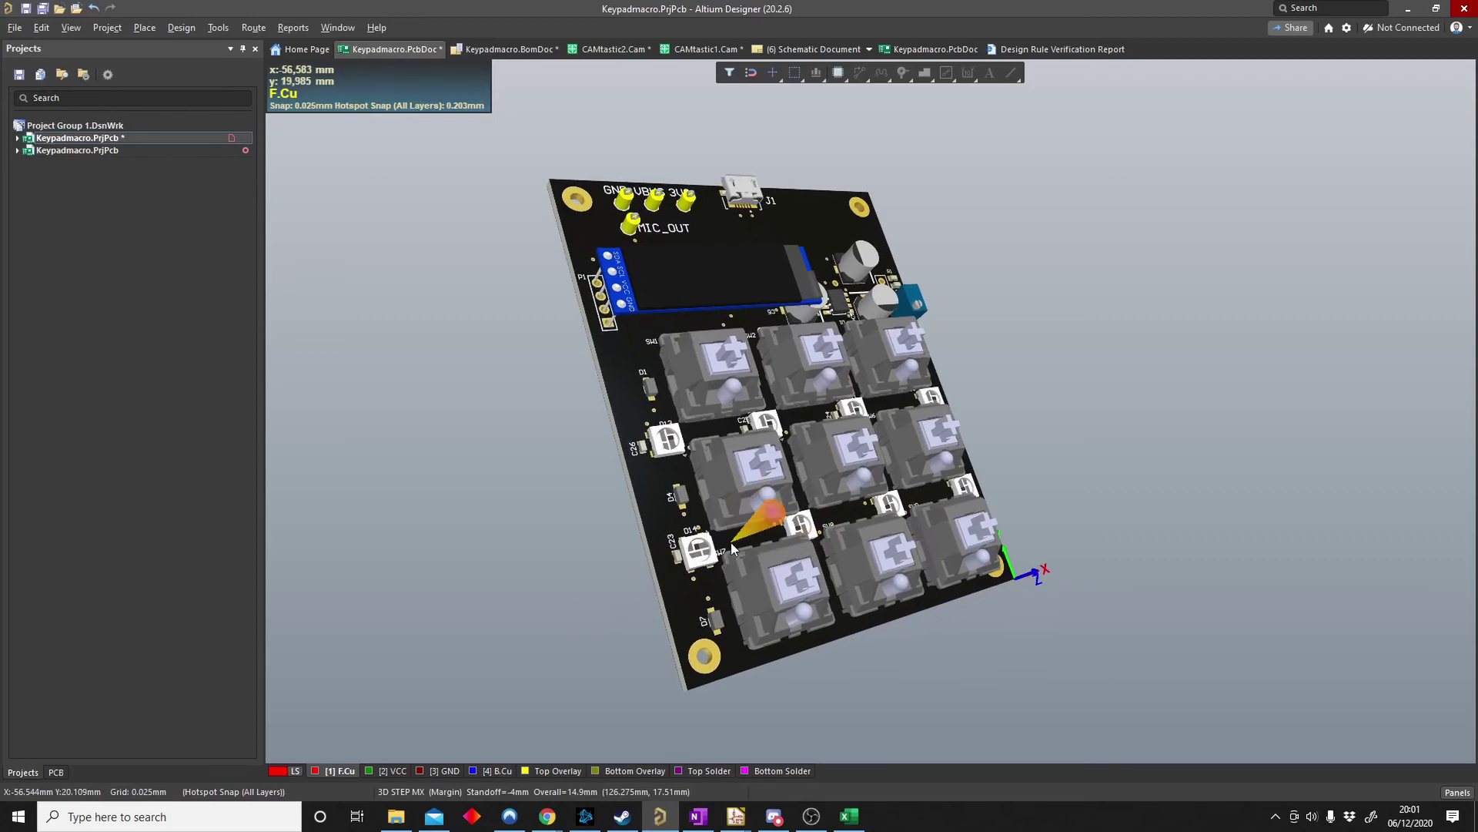
ctrl+scroll(723, 537, up, 1)
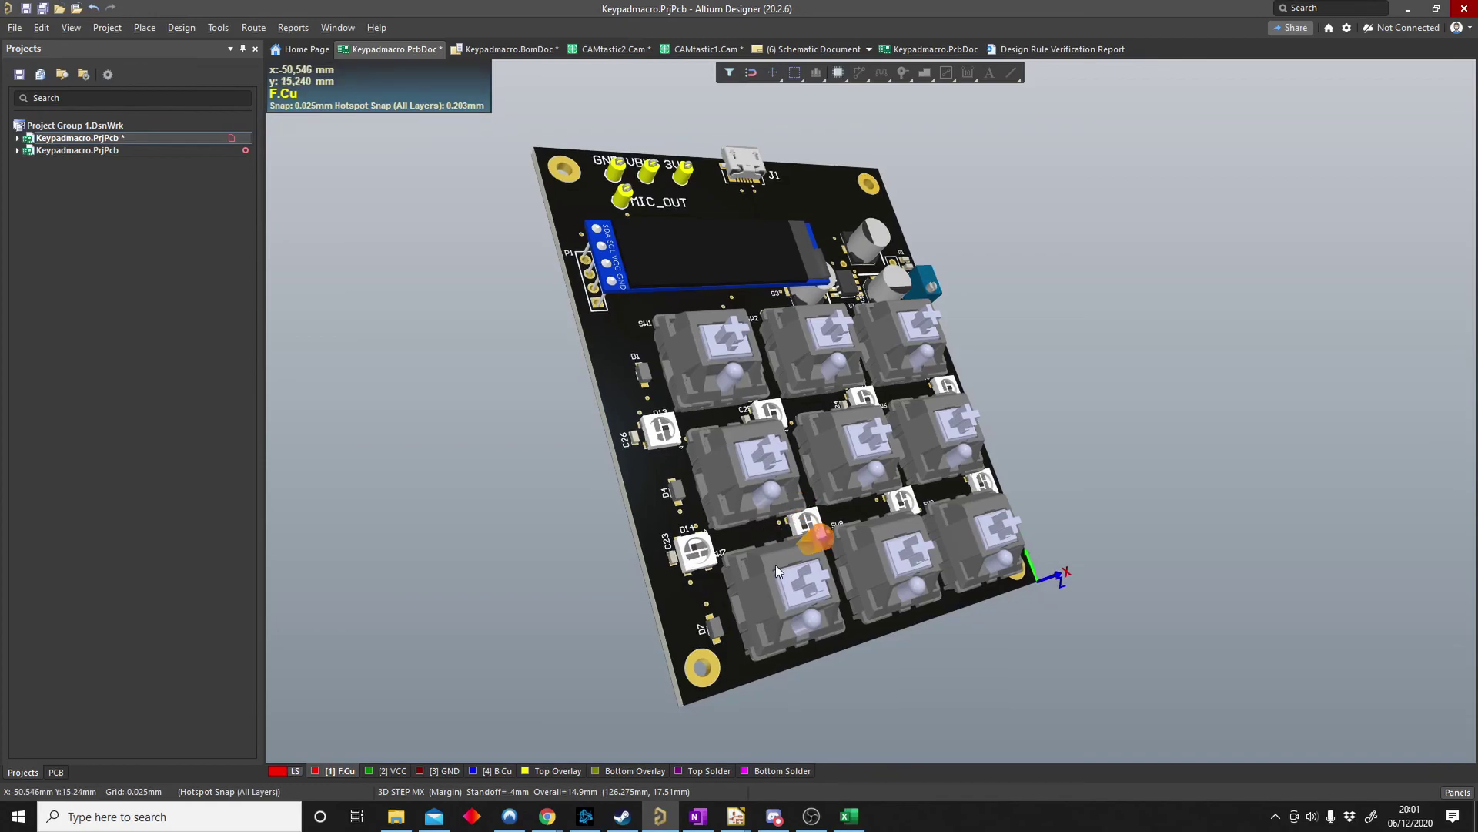
ctrl+scroll(776, 558, up, 1)
right_drag(776, 562, 745, 527)
ctrl+scroll(777, 530, up, 3)
right_drag(838, 548, 833, 518)
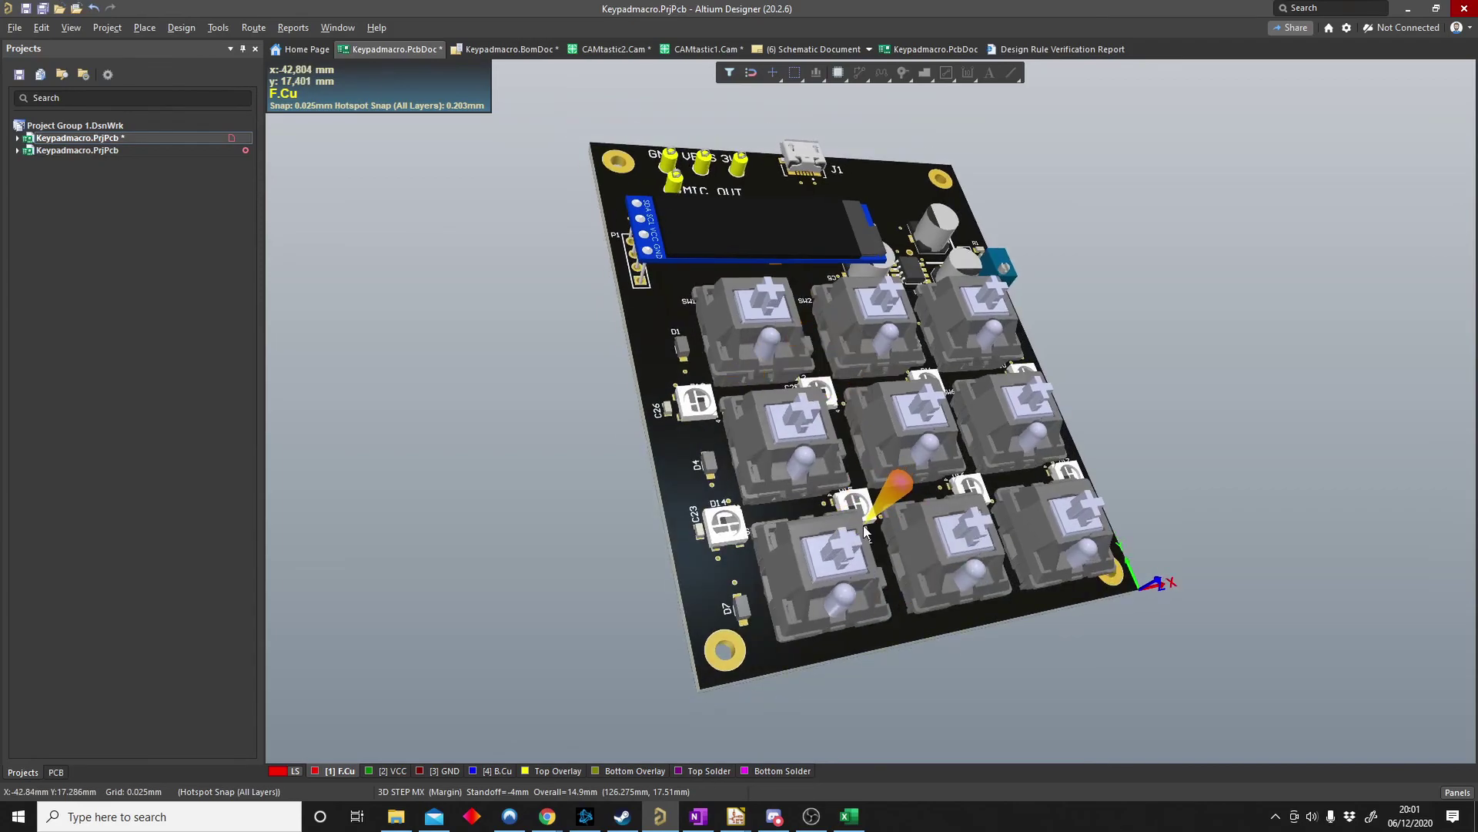